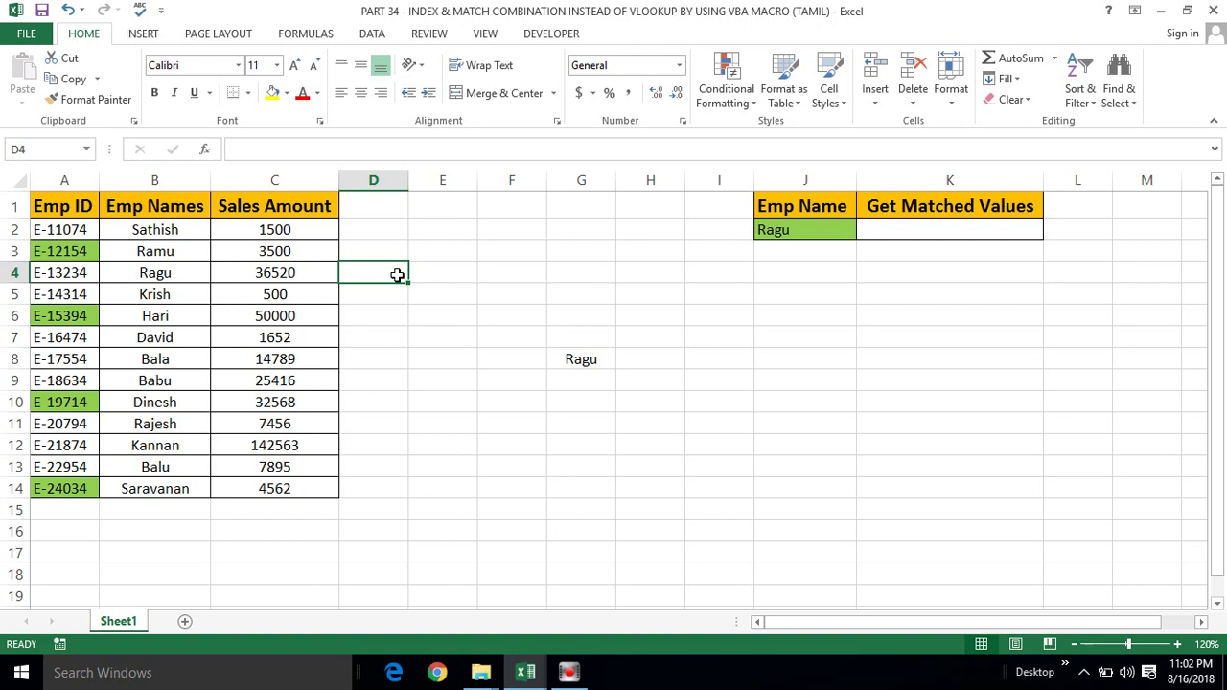
Step: Click through empty cells beside the table and the Emp Names and Sales Amount columns
left_click(468, 269)
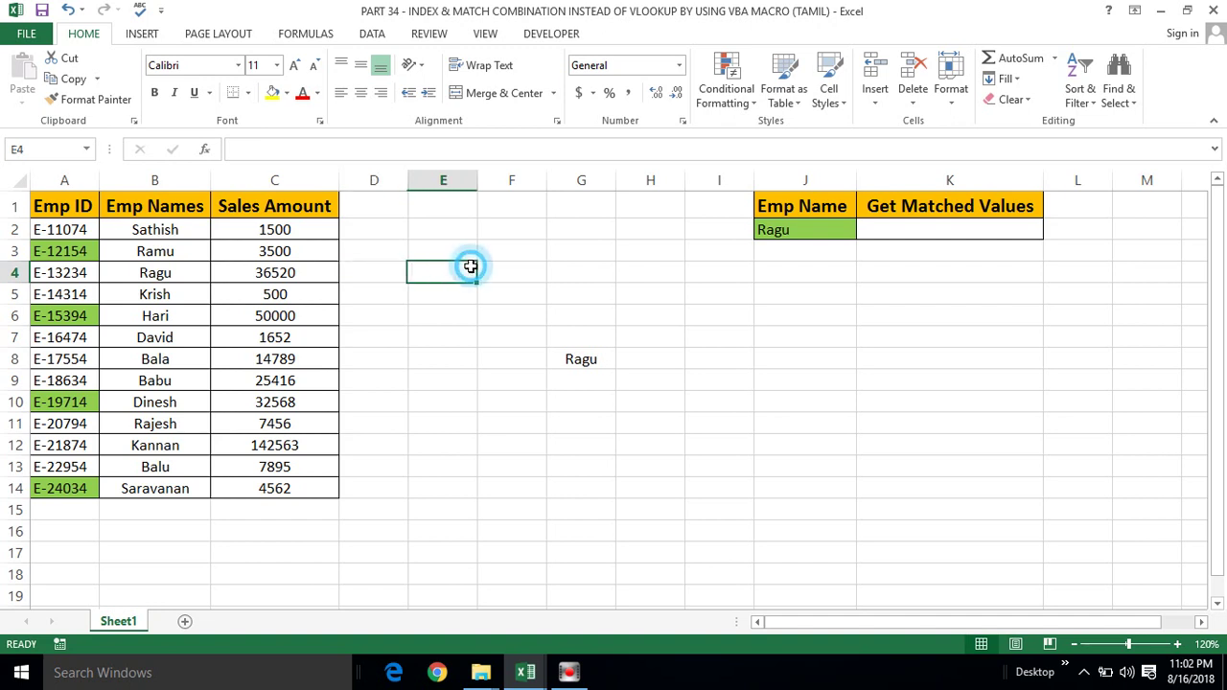
left_click(509, 243)
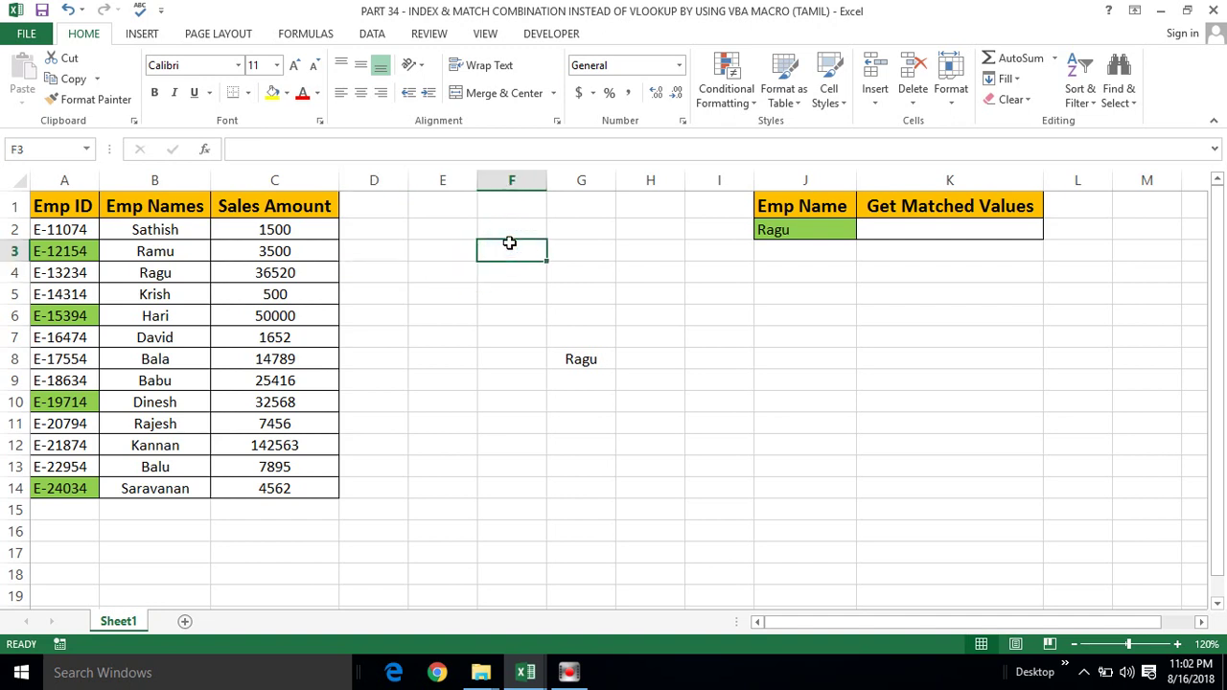
left_click(473, 205)
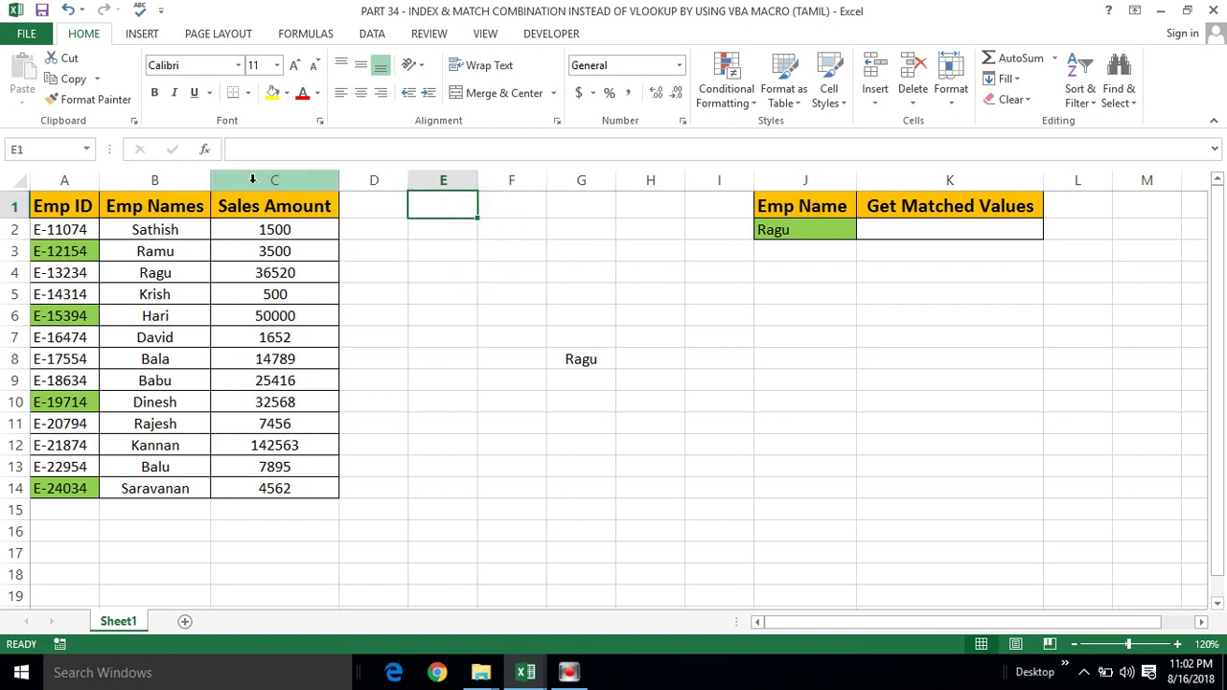
left_click(155, 204)
left_click(154, 180)
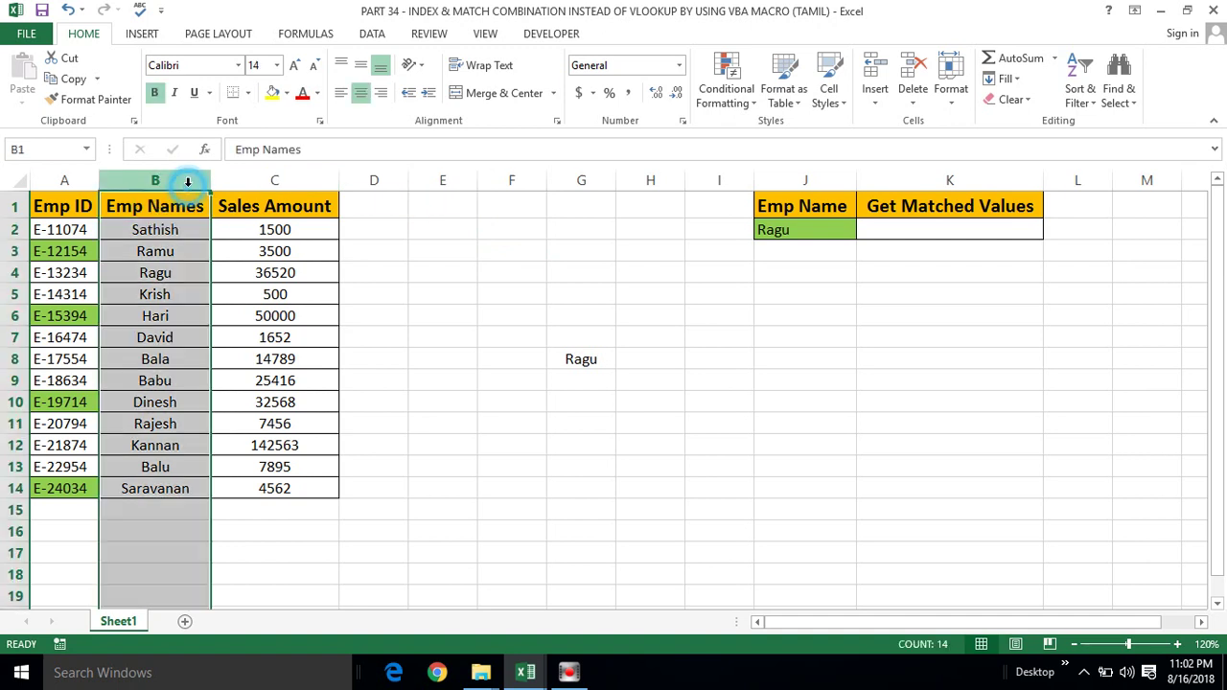
left_click(248, 182)
left_click(528, 270)
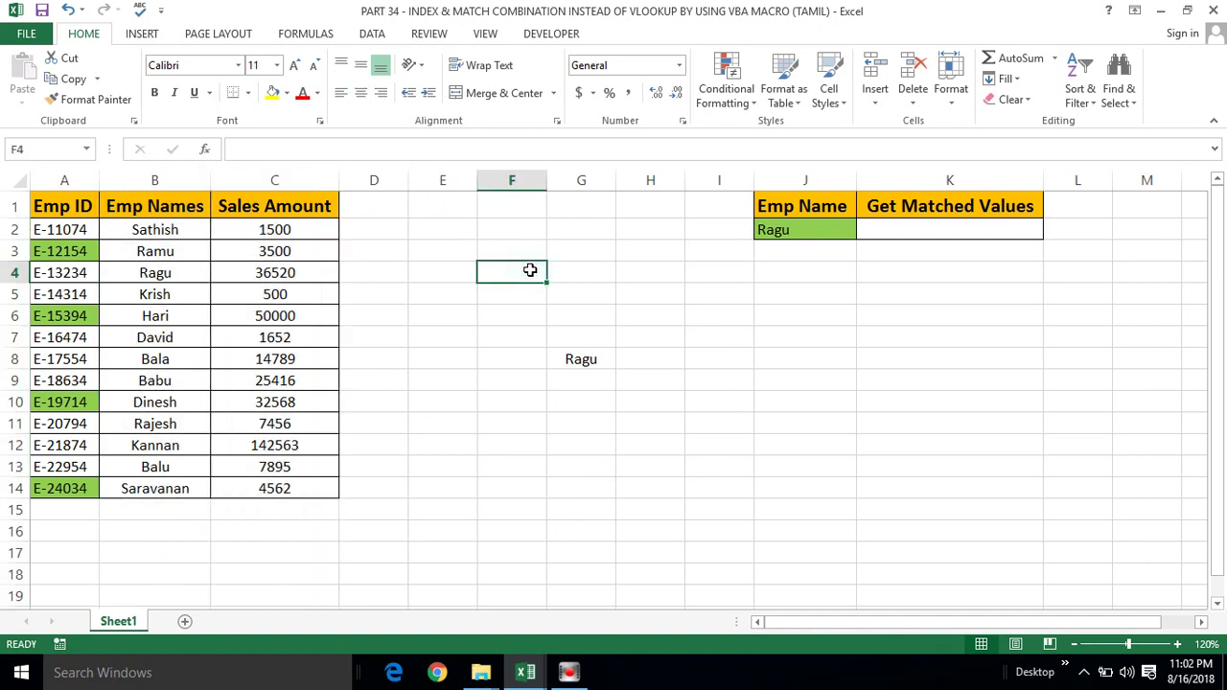
left_click(567, 270)
left_click(486, 262)
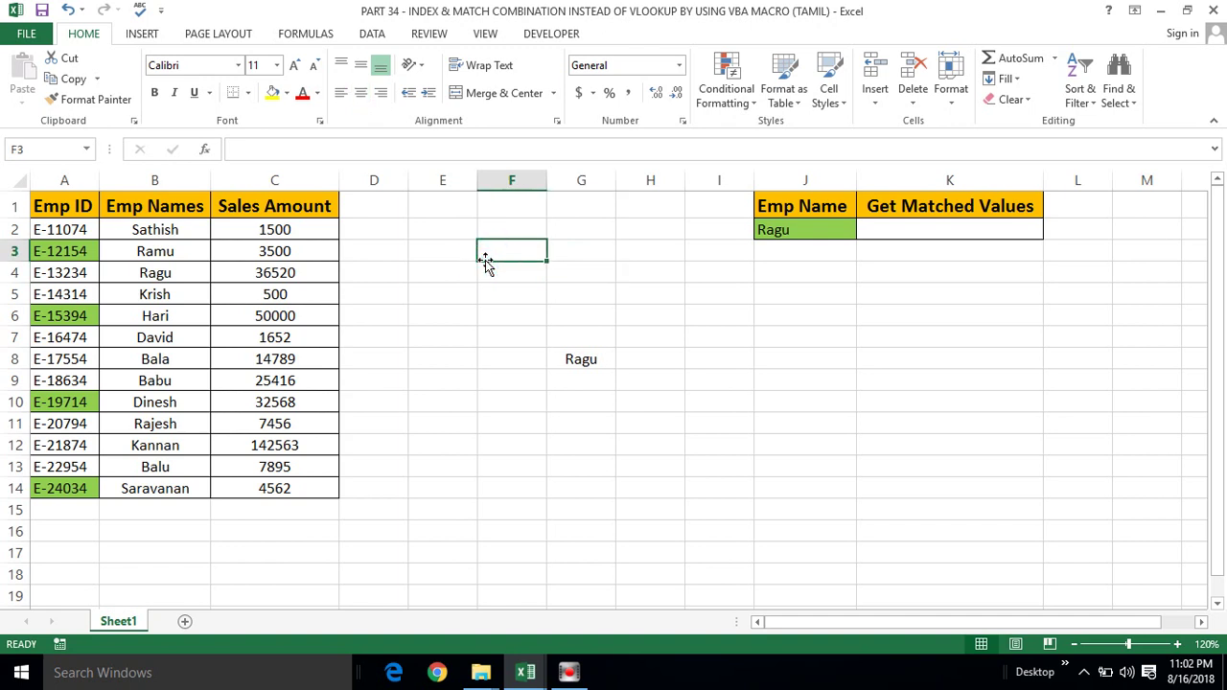
left_click(503, 267)
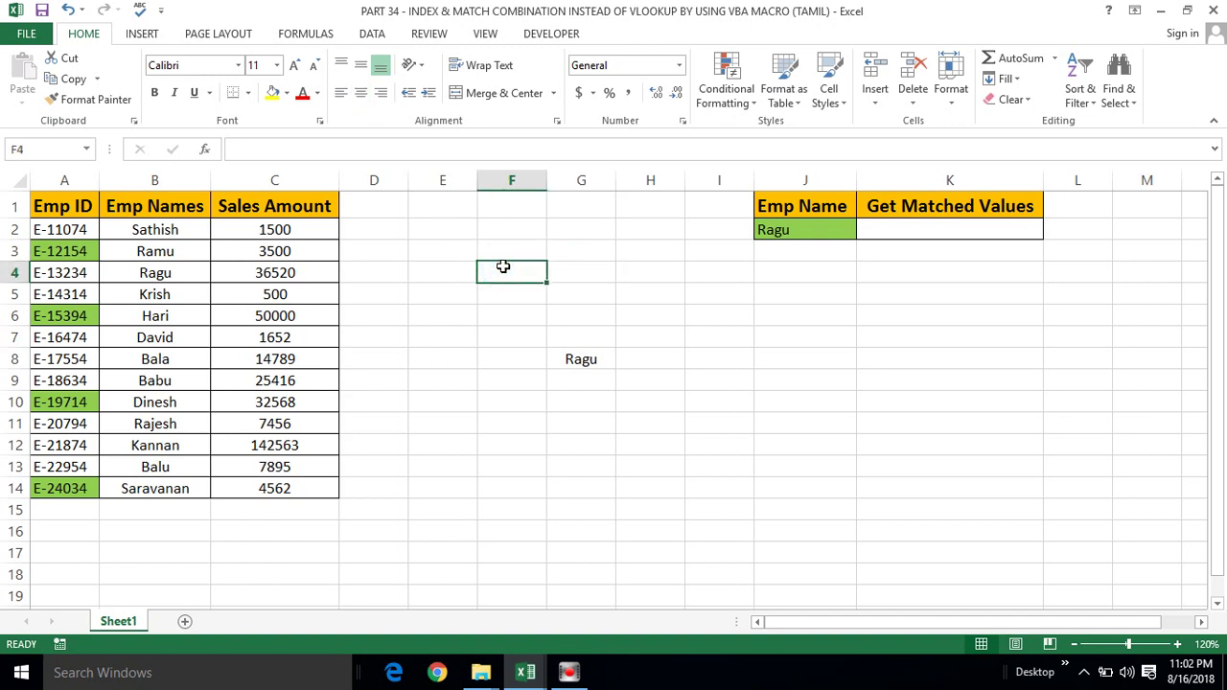
left_click(564, 267)
left_click(520, 269)
left_click(520, 242)
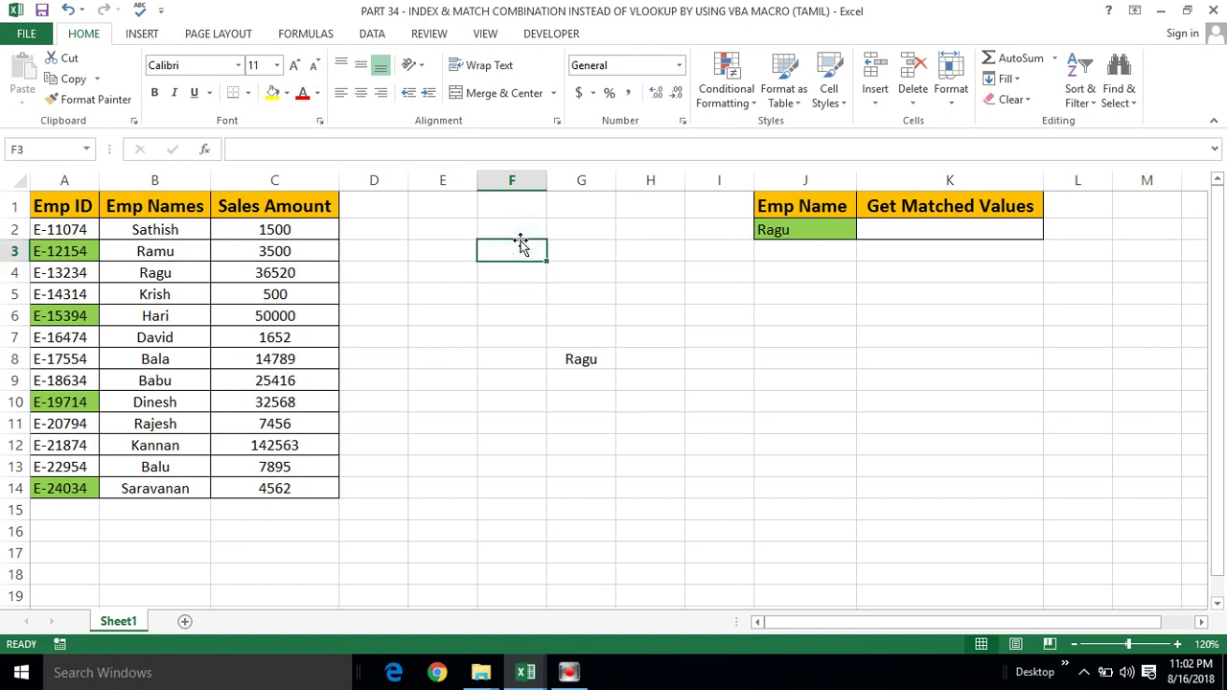
left_click(425, 251)
Step: Select the Sales Amount, Emp ID and Emp Names columns and headings to show the table layout
left_click(298, 183)
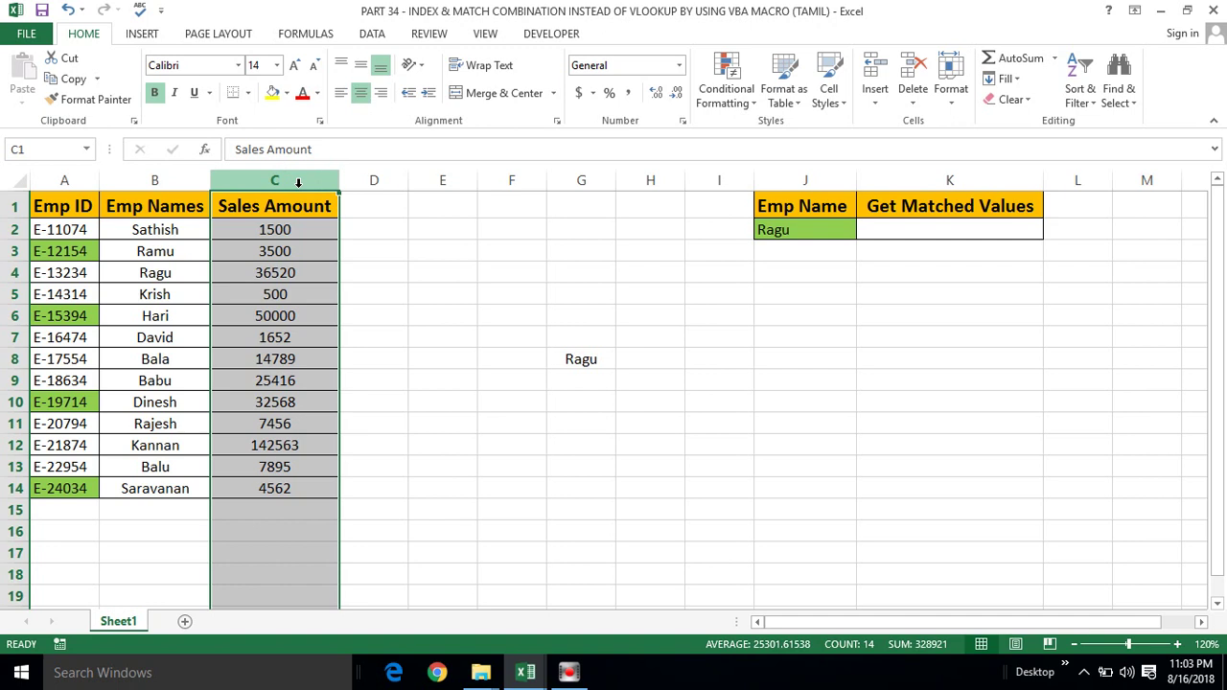
left_click(188, 182)
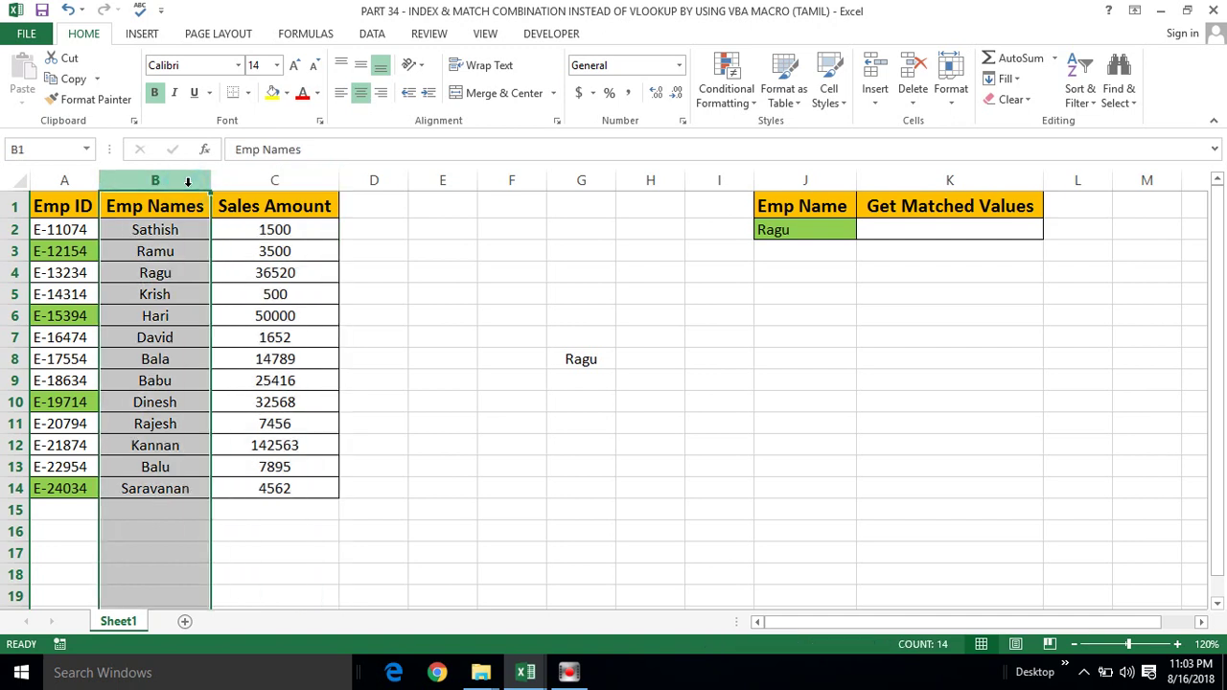
left_click(86, 180)
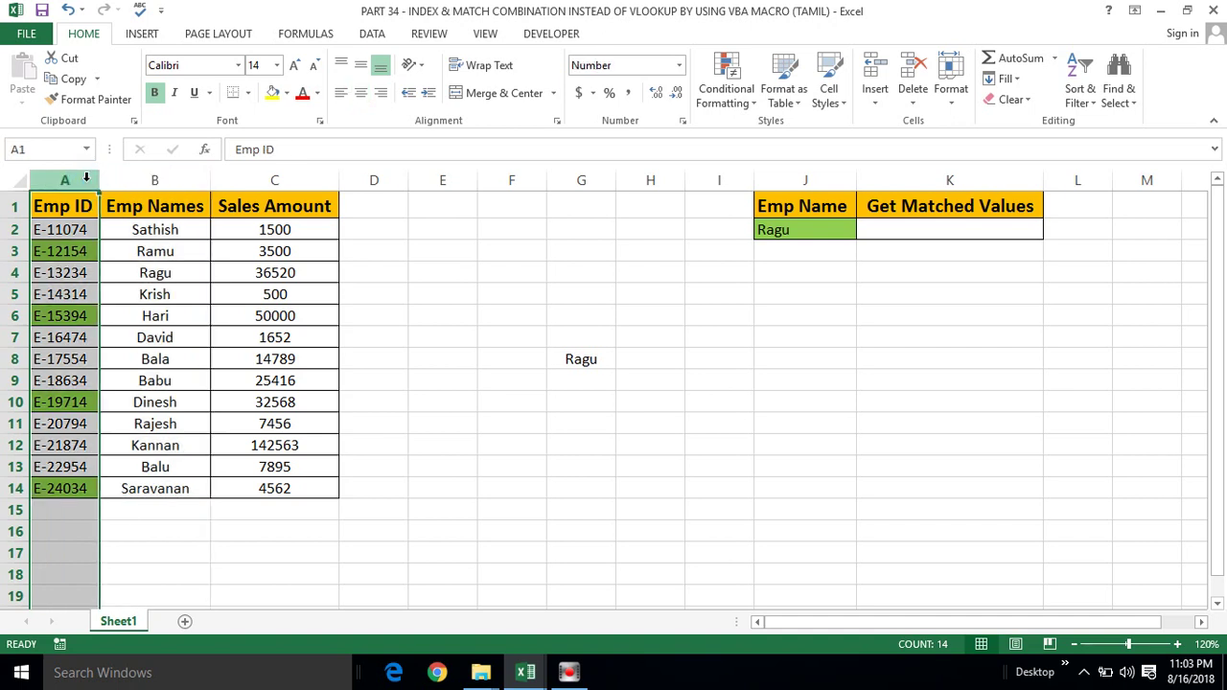
left_click(124, 180)
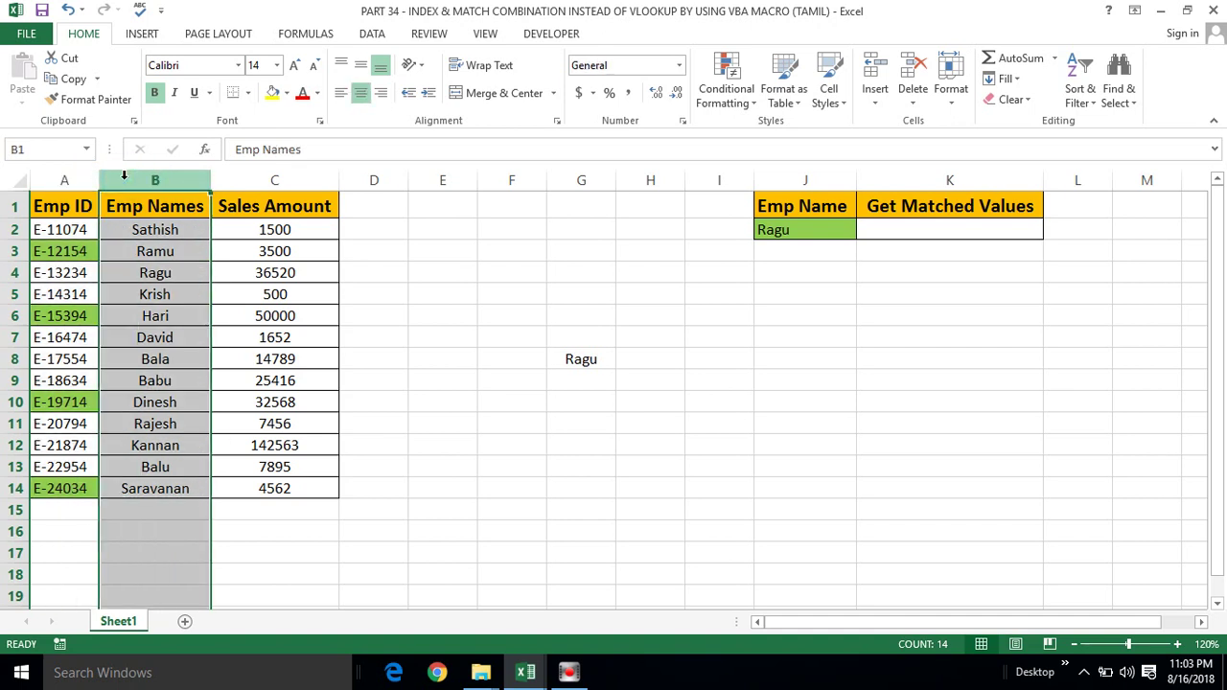
left_click(234, 176)
left_click(178, 177)
left_click(173, 205)
left_click(174, 179)
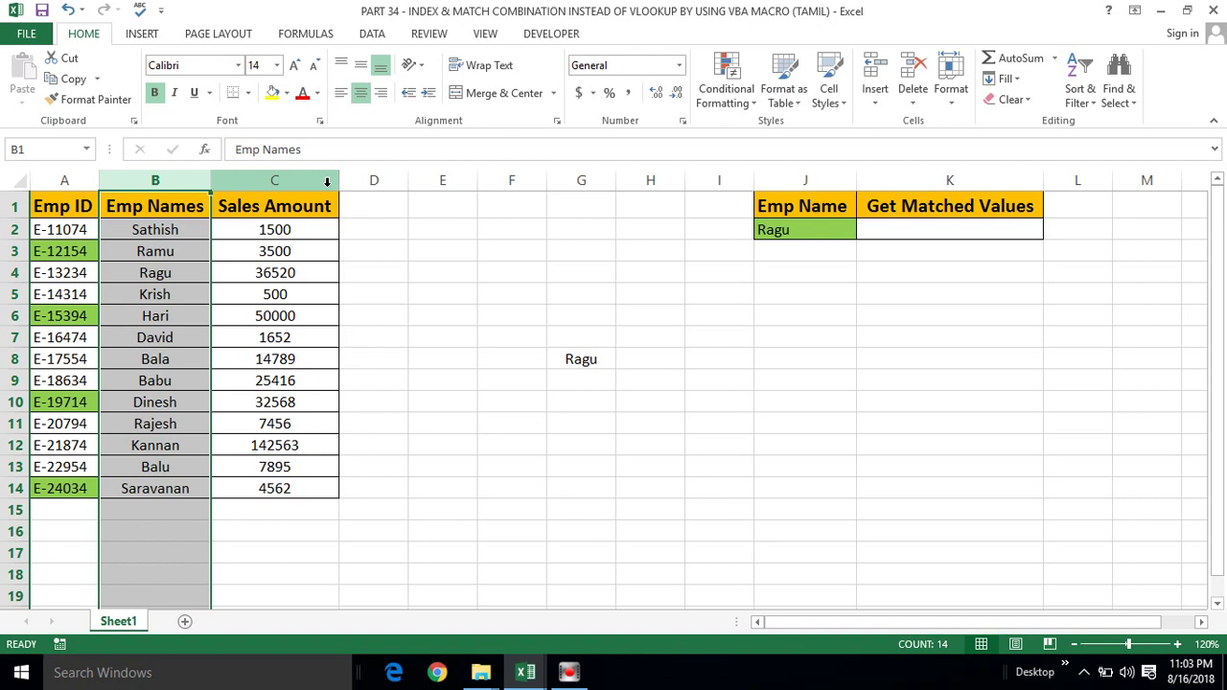
left_click(327, 196)
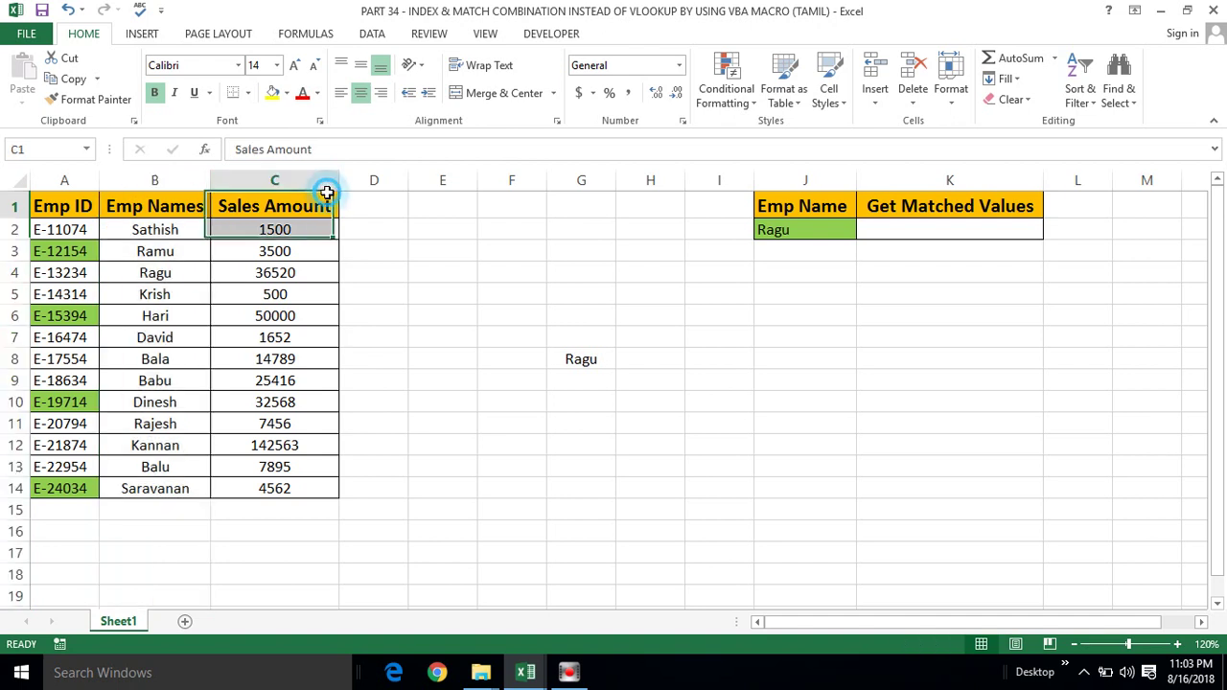
left_click(572, 208)
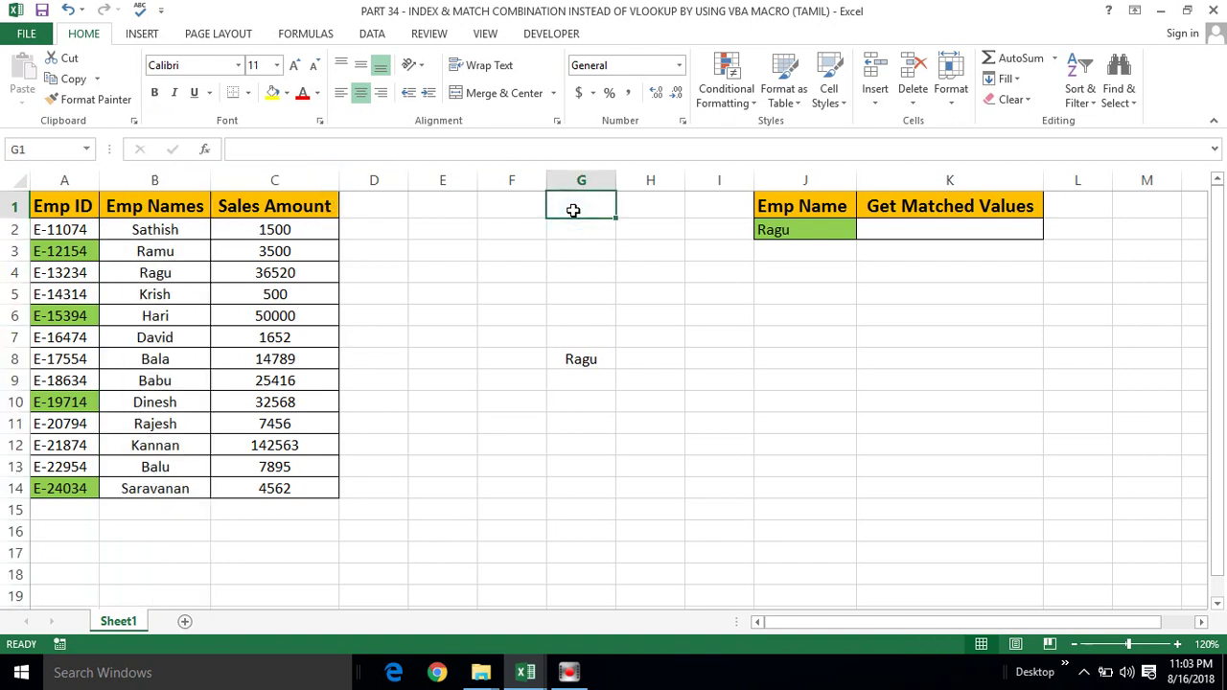
left_click(496, 246)
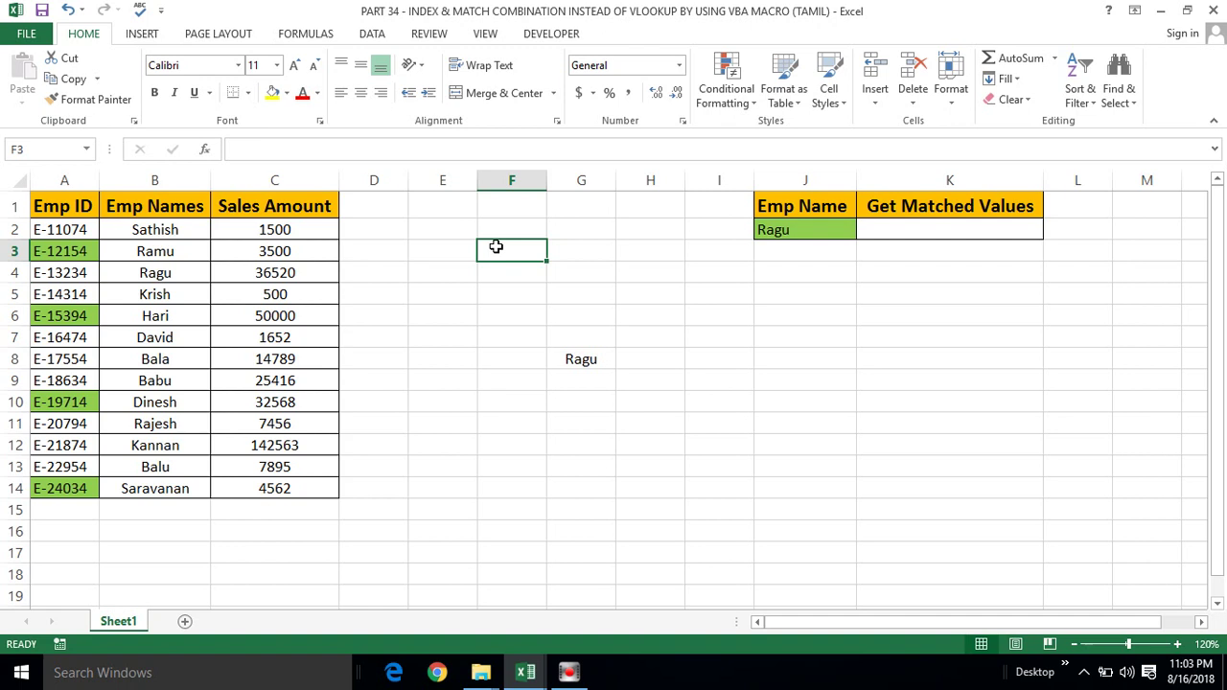
Step: Extend selections from the Emp Names column across neighbouring columns and rows with Shift+arrow keys
left_click(164, 182)
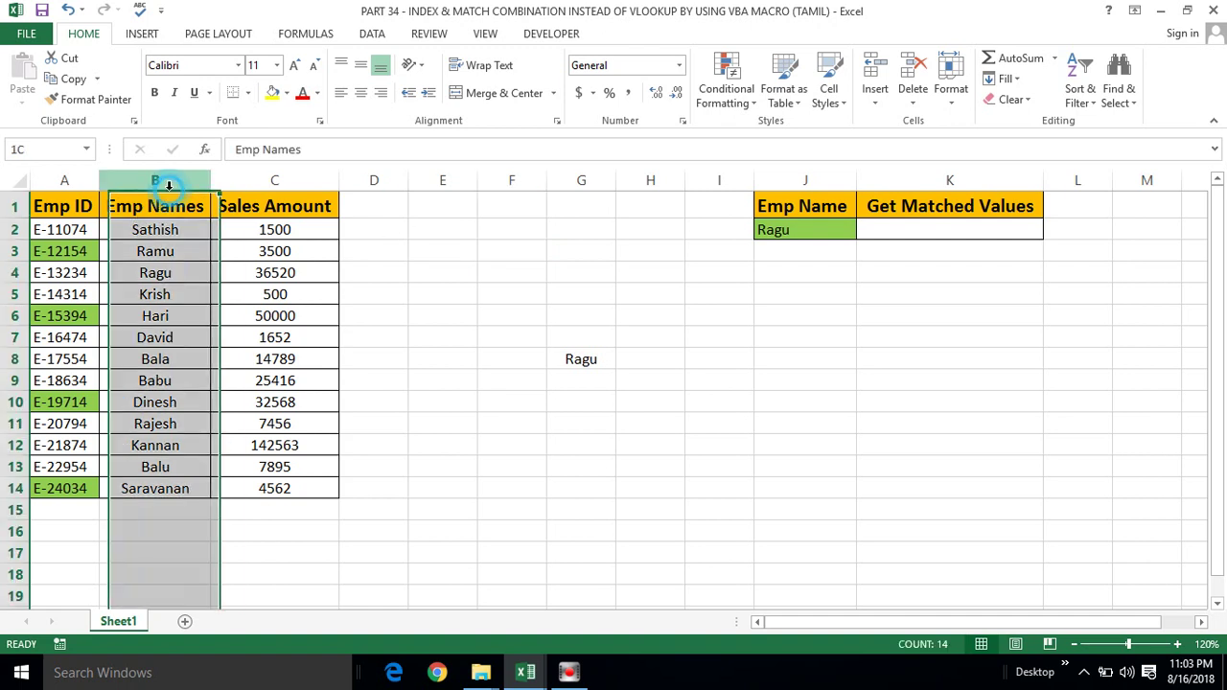
key("shift+Right")
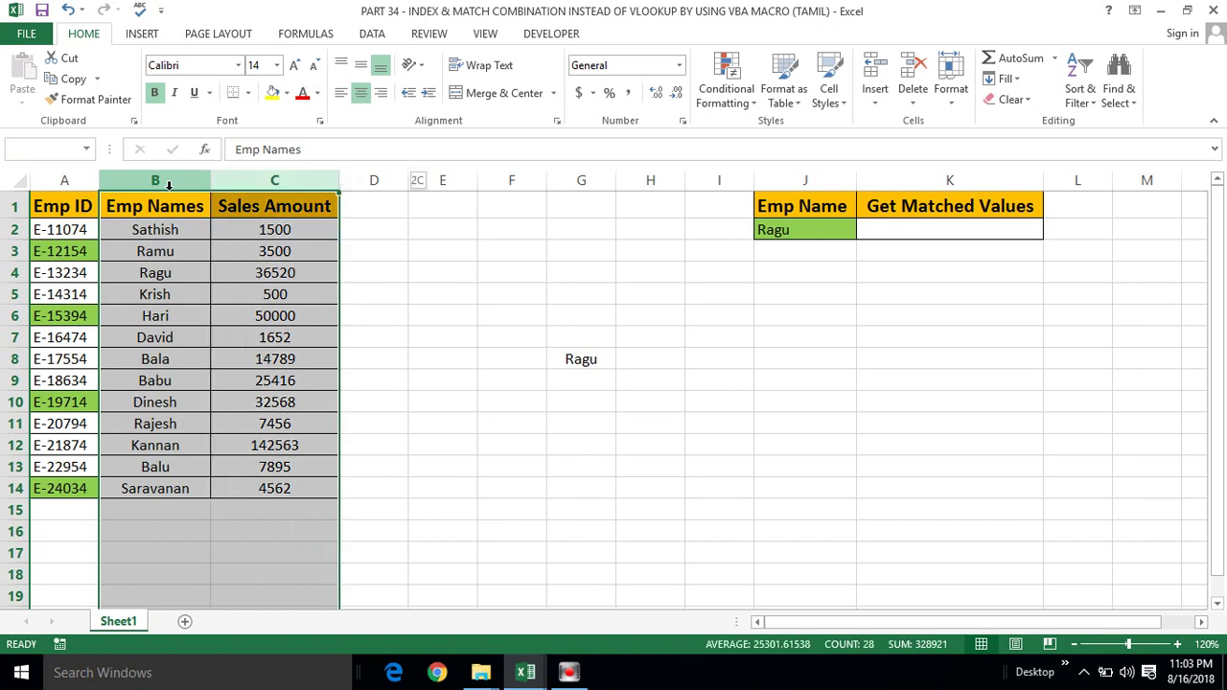
key("shift+Right")
key("shift+Right")
key("ctrl+Home")
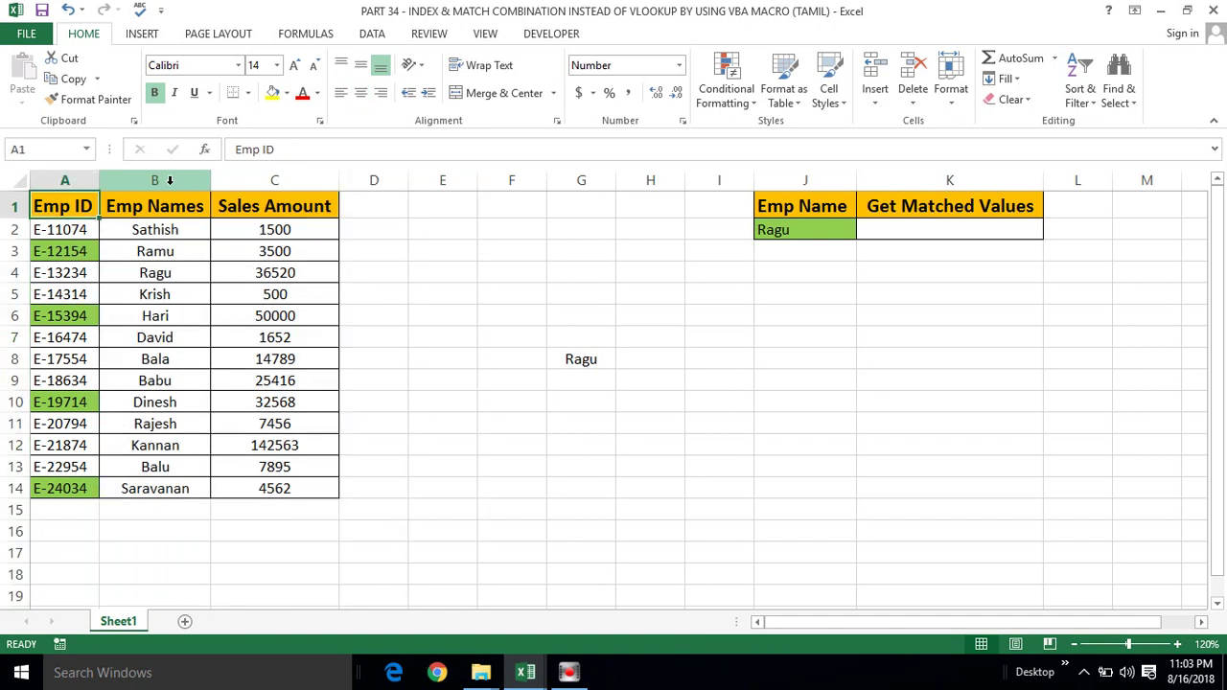
left_click(169, 180)
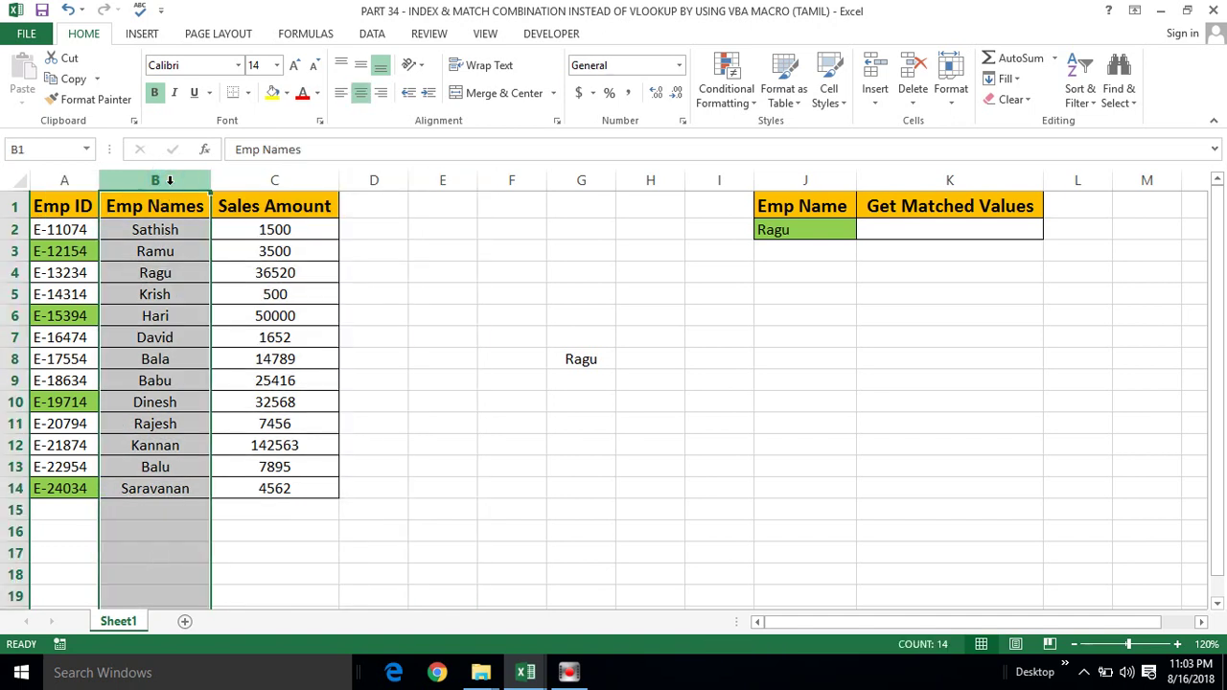
left_click(155, 201)
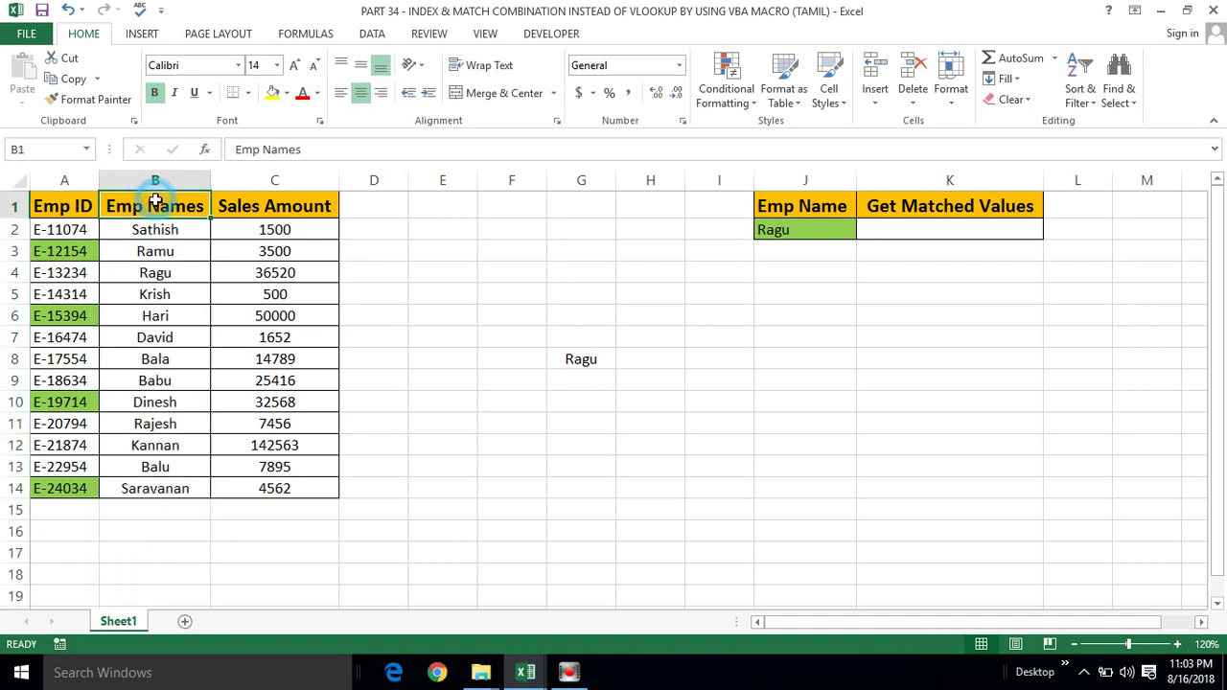
key("shift+Down")
key("shift+Down")
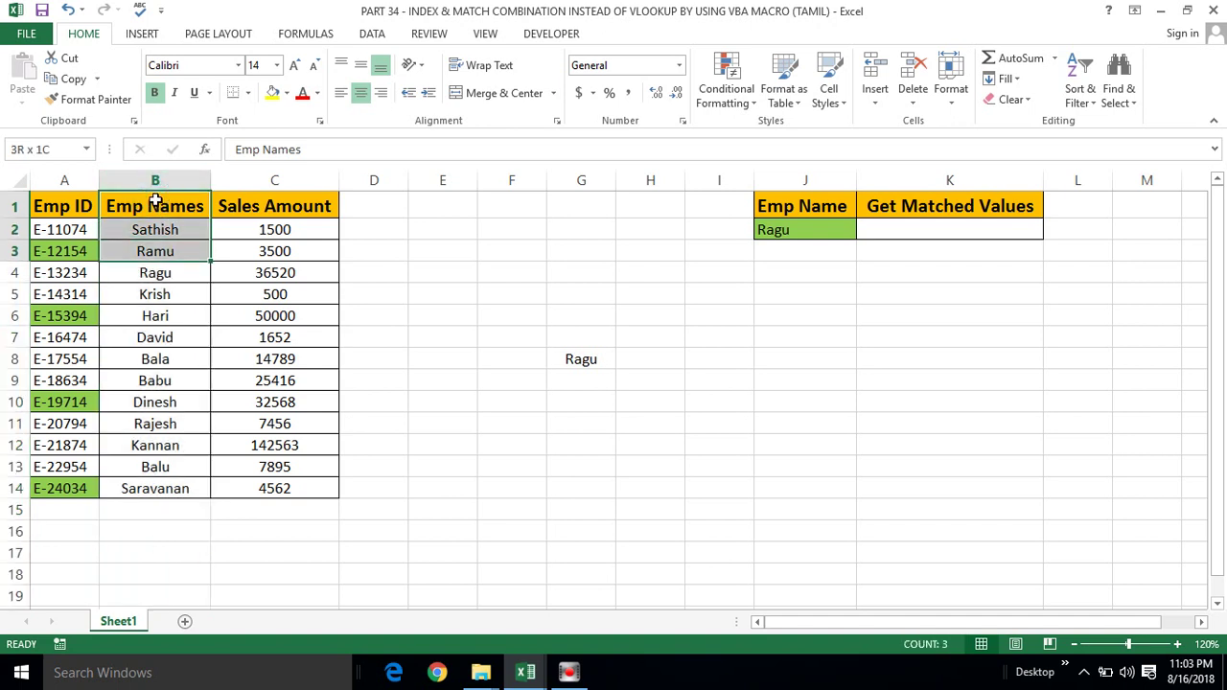
key("shift+Down")
key("shift+Down")
key("shift+Down")
key("shift+Down")
key("shift+Down")
key("shift+Down")
key("shift+Down")
key("shift+Down")
key("shift+Down")
key("shift+Down")
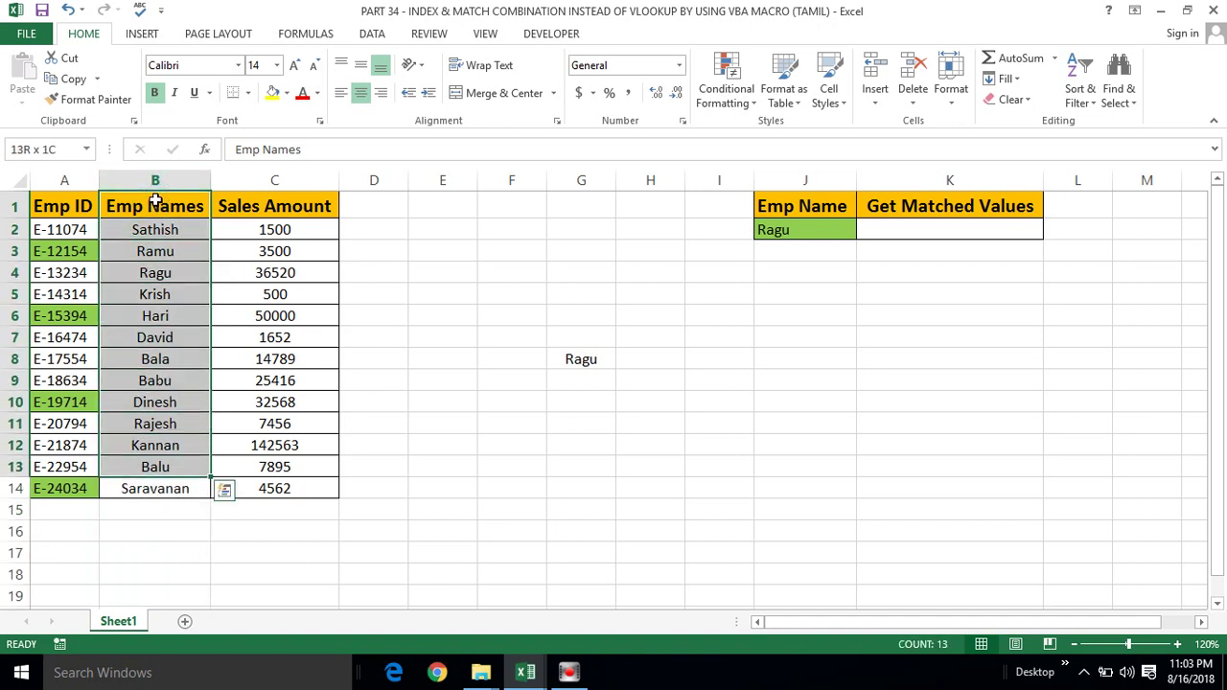
key("shift+Right")
key("Down")
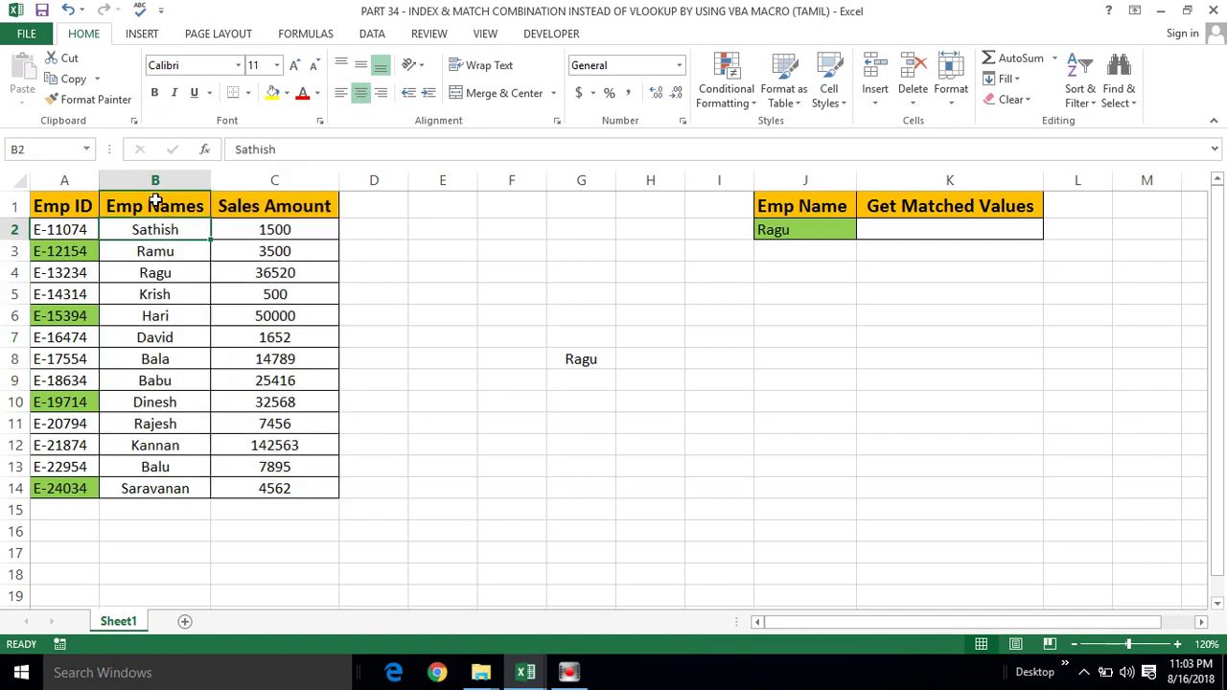
left_click(169, 180)
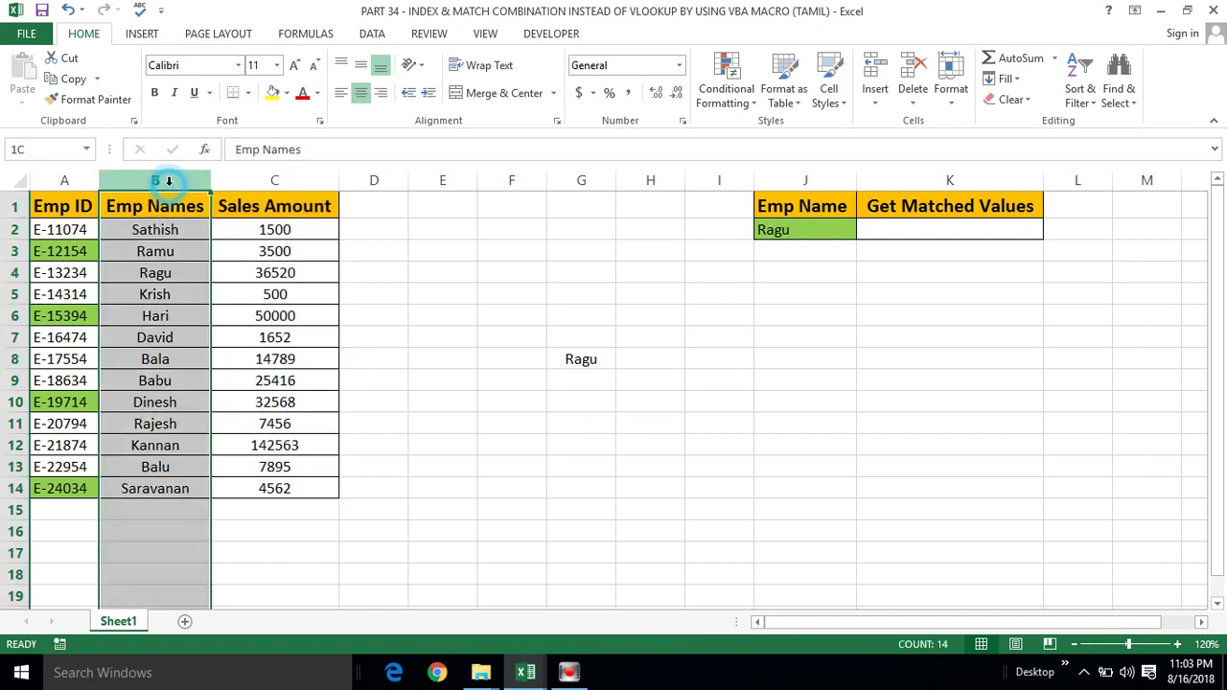
key("shift+Left")
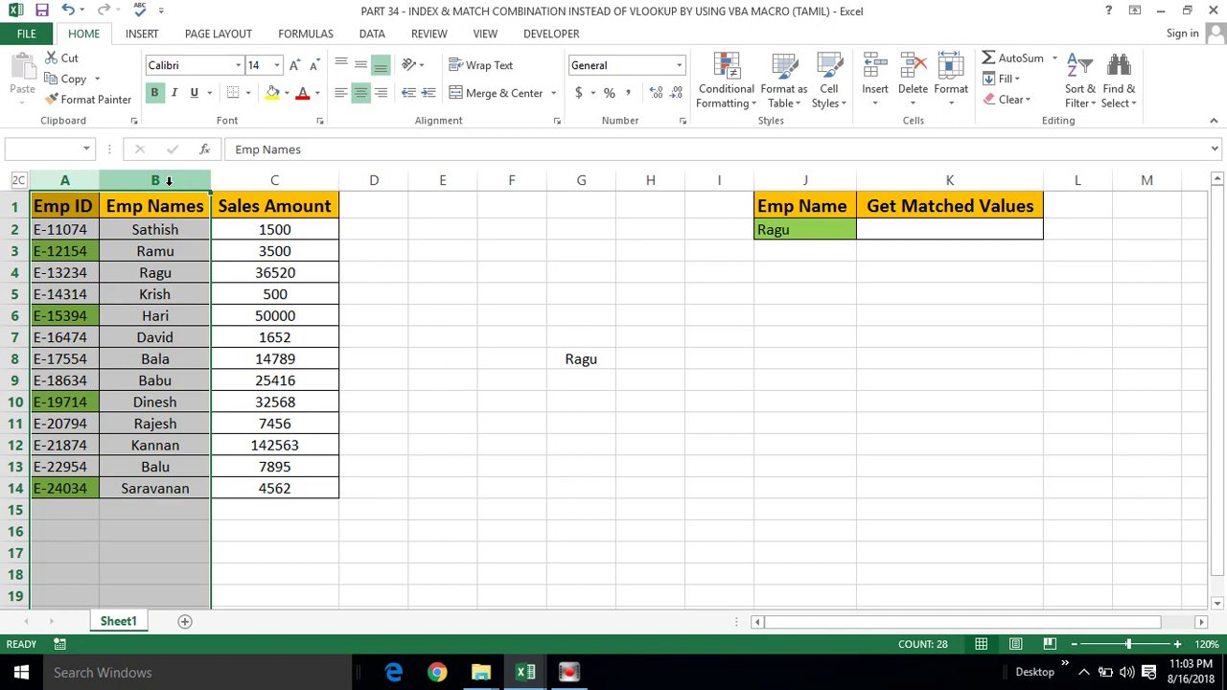
left_click(173, 211)
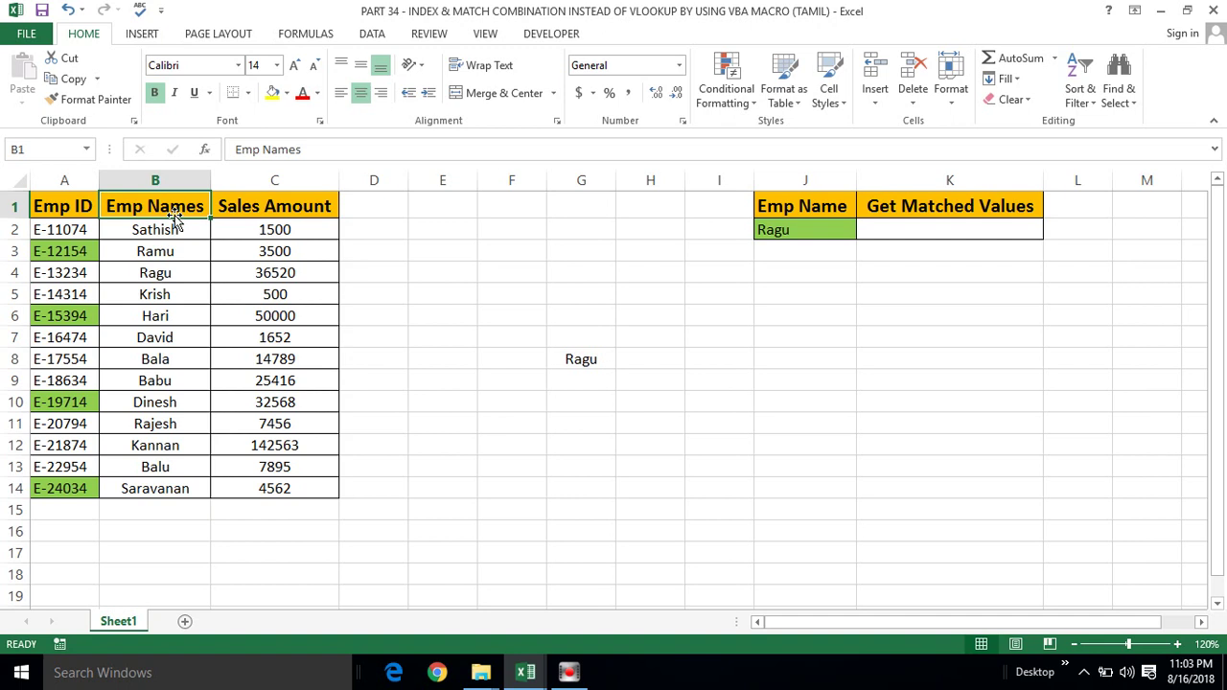
Step: Highlight Sales Amount and rows 5 and 6, pointing out Krish, David and Ragu's 36520
left_click(222, 182)
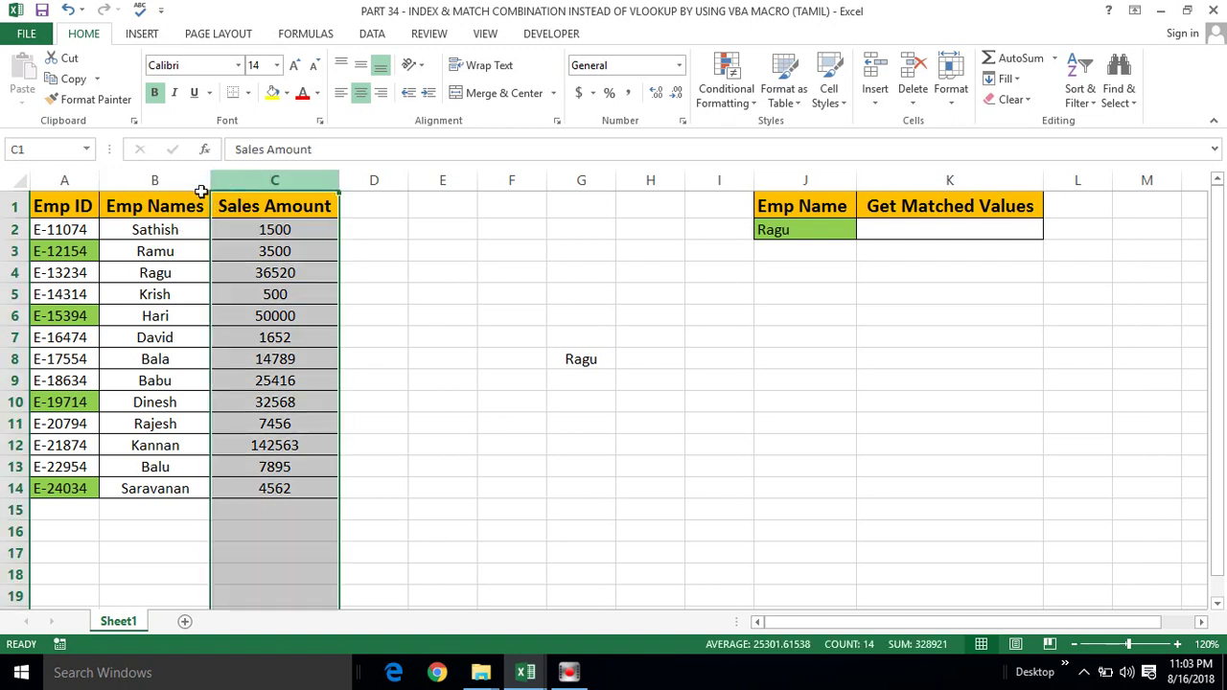
left_click(15, 296)
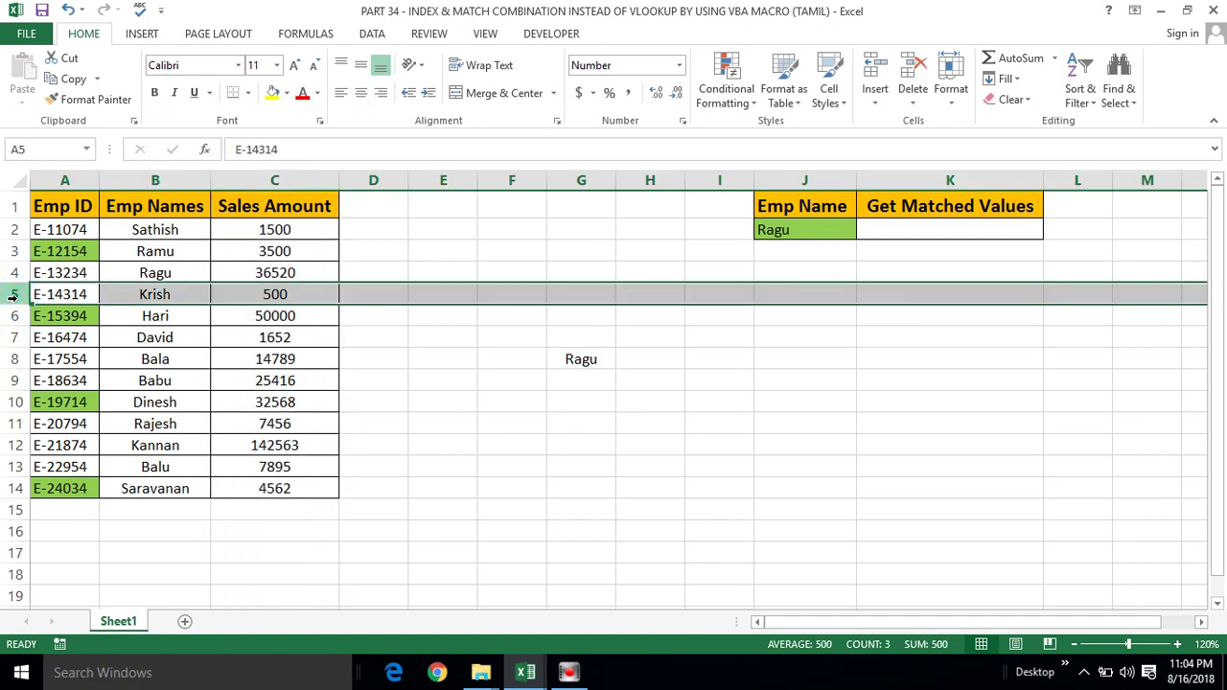
left_click(238, 173)
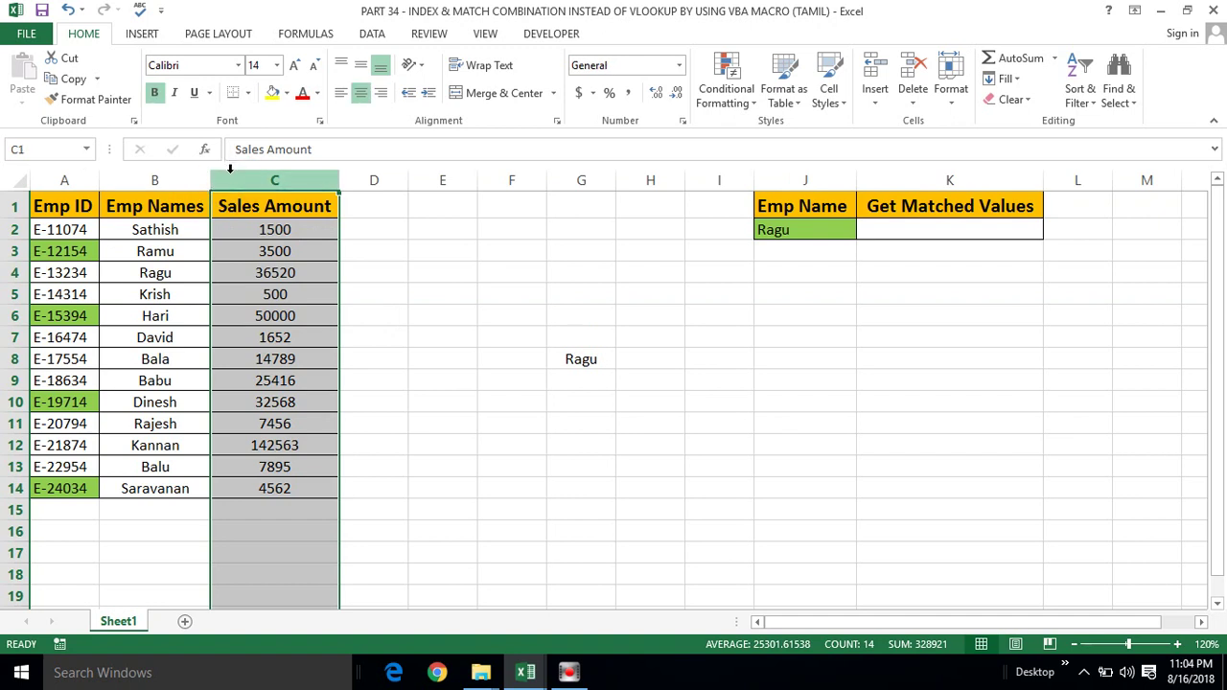
left_click(15, 315)
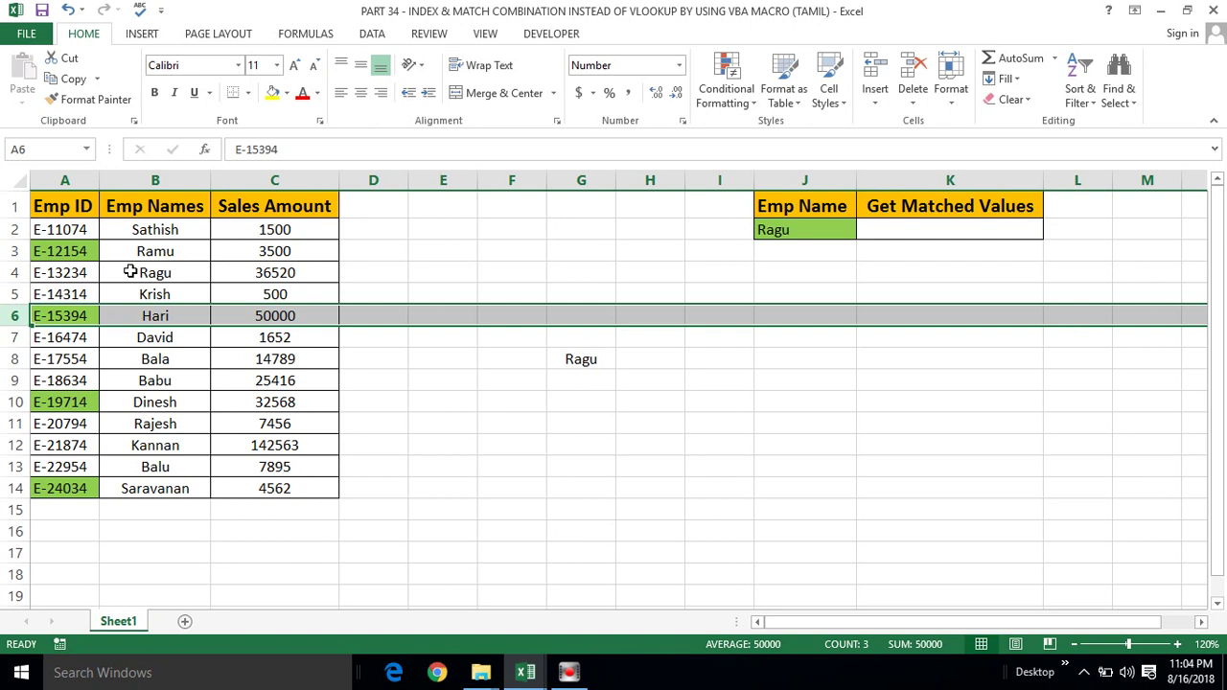
left_click(147, 297)
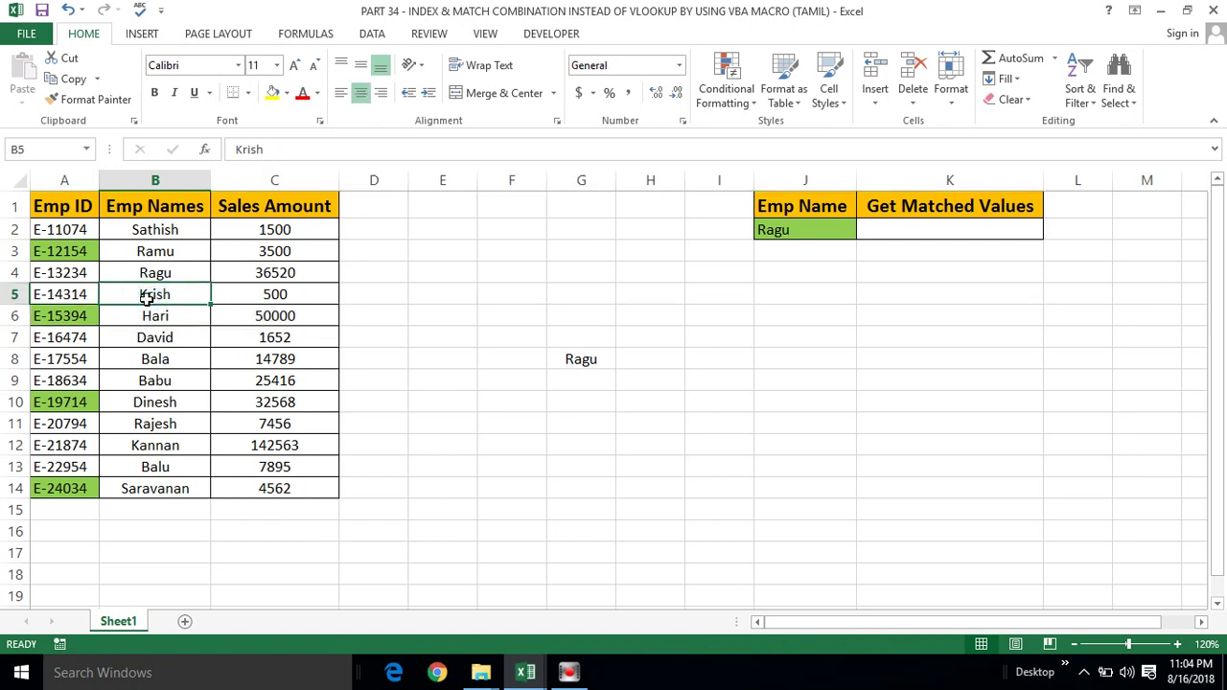
left_click(146, 333)
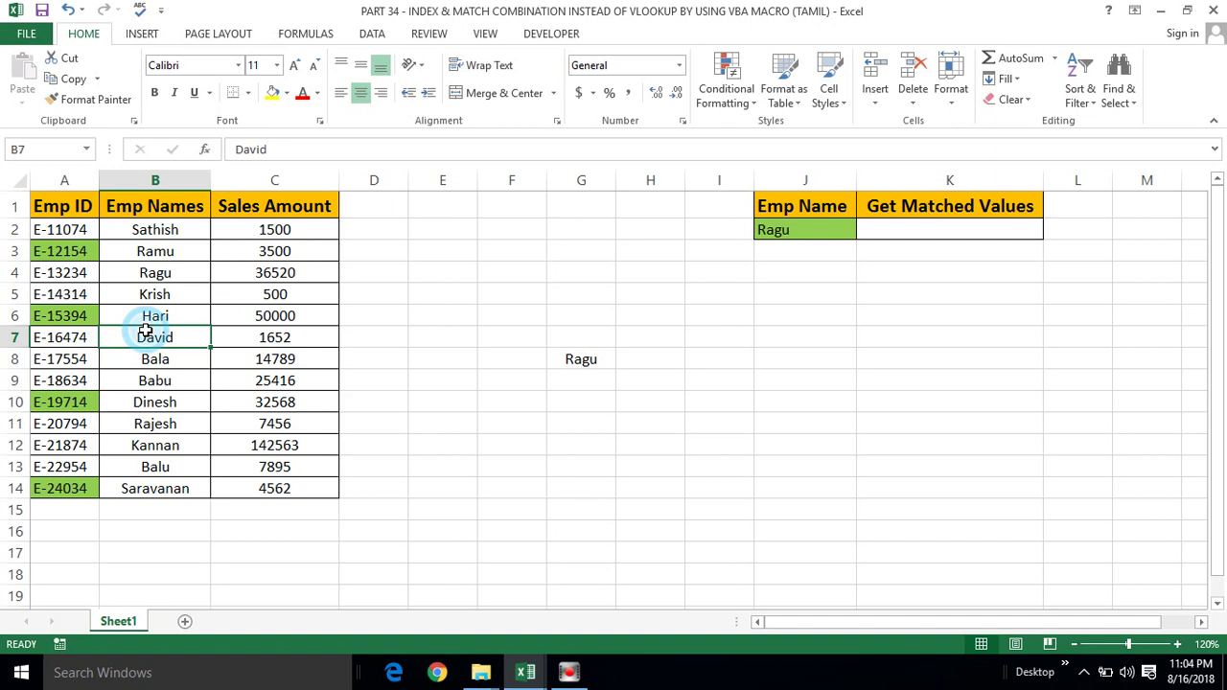
left_click(232, 272)
left_click(200, 277)
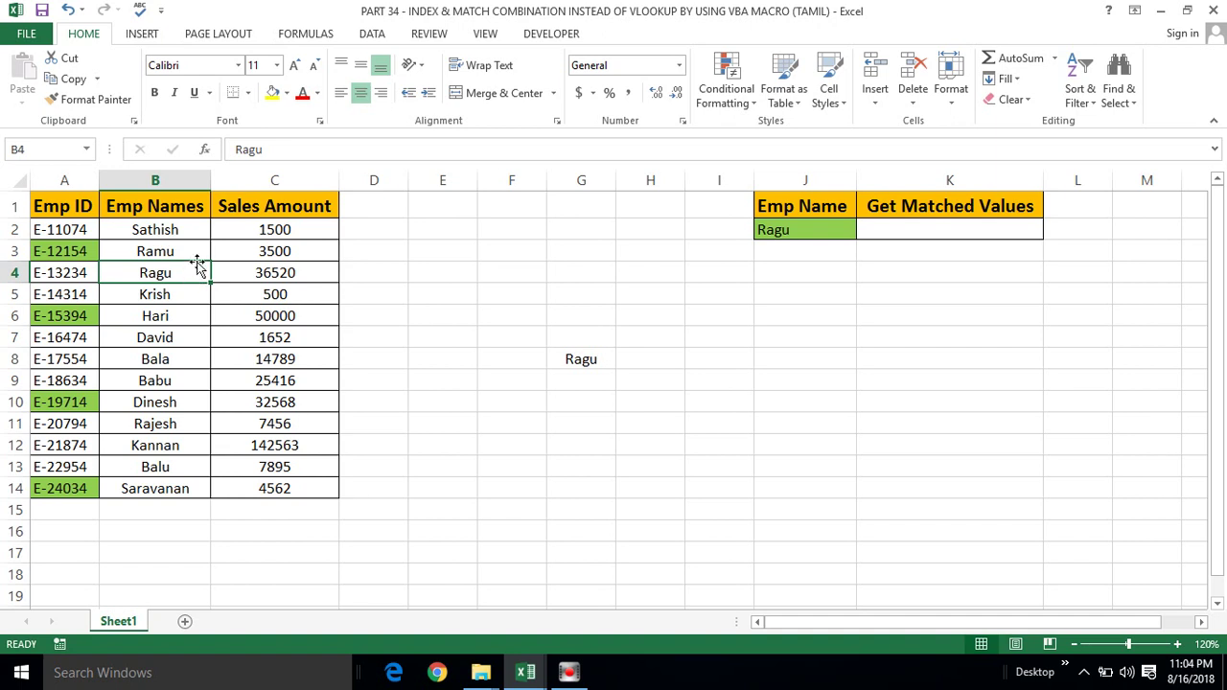
Step: Point out the lookup name Ragu in G8 and G10 as the test formula cell
left_click(443, 244)
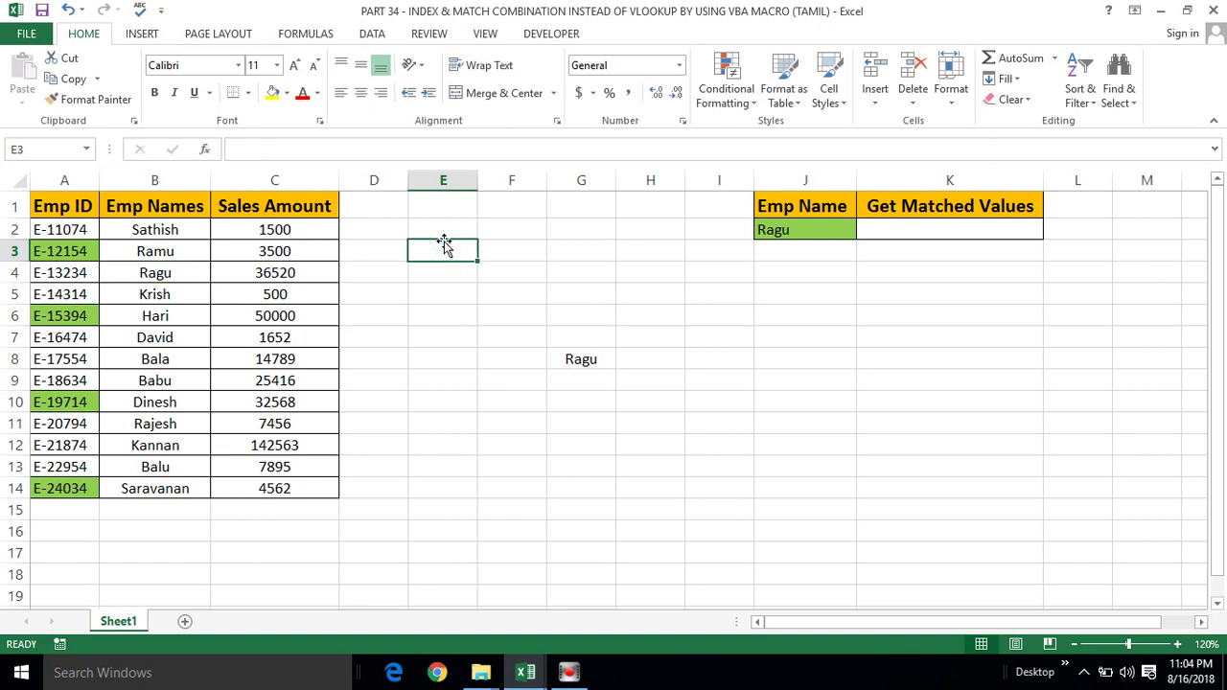
left_click(581, 343)
left_click(578, 362)
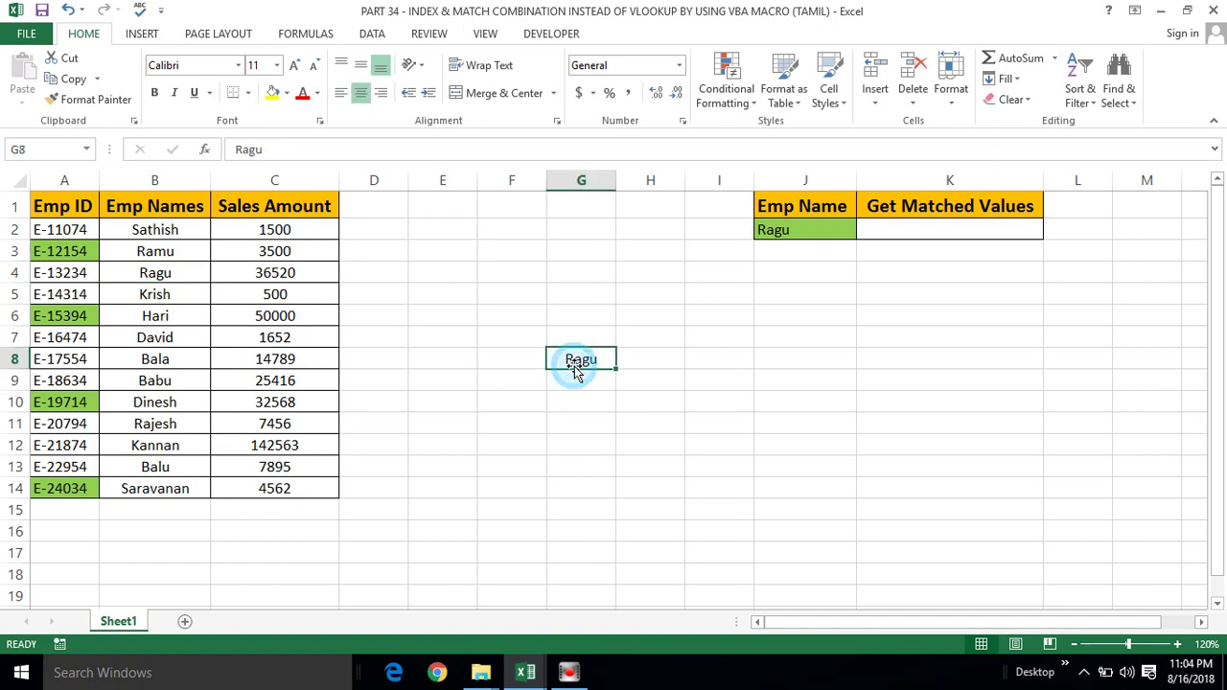
left_click(786, 254)
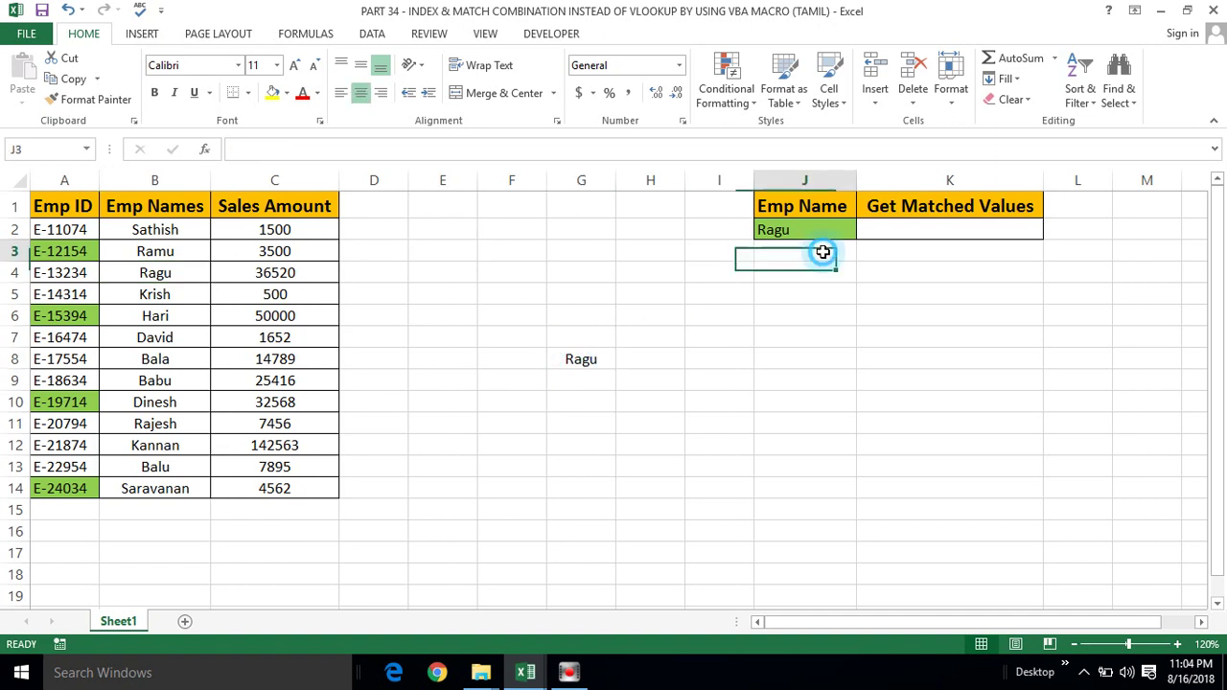
left_click(569, 359)
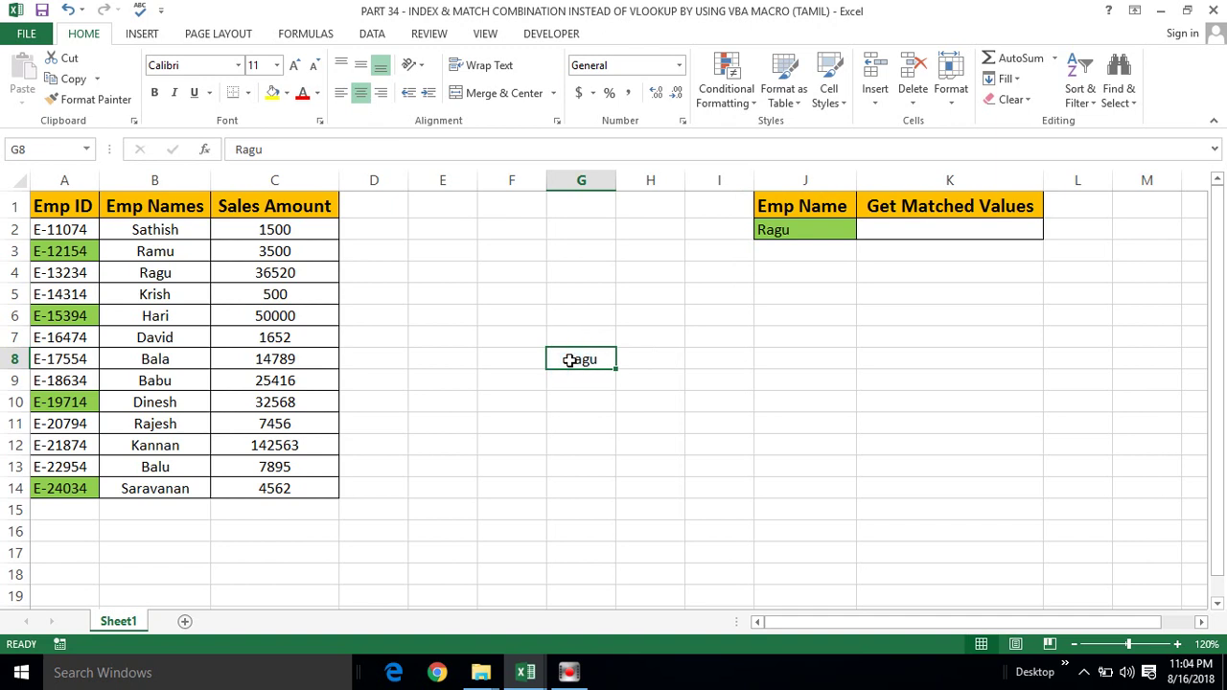
left_click(561, 399)
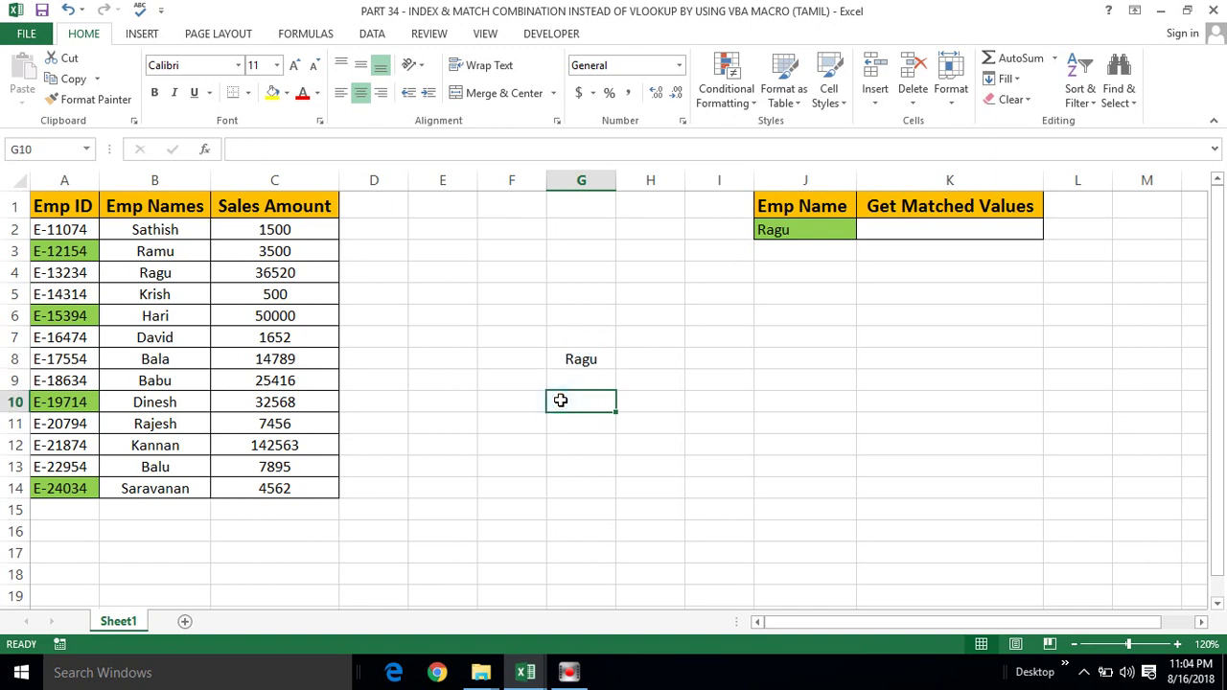
left_click(565, 423)
left_click(575, 403)
left_click(584, 358)
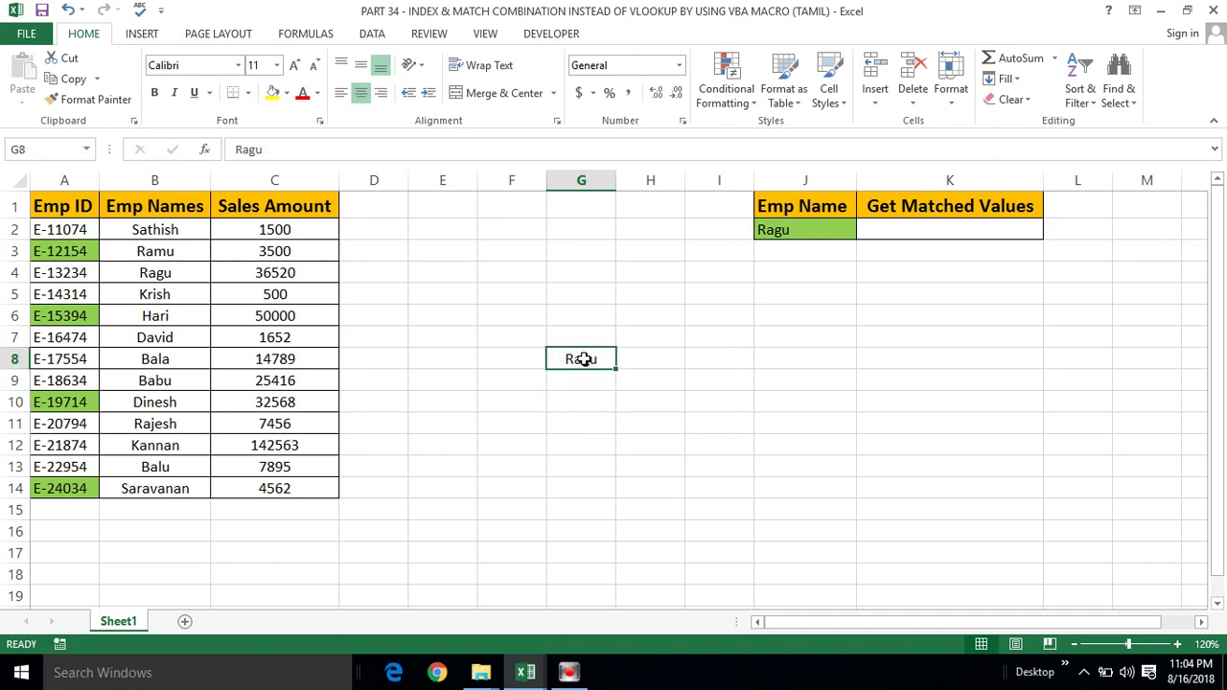
left_click(571, 376)
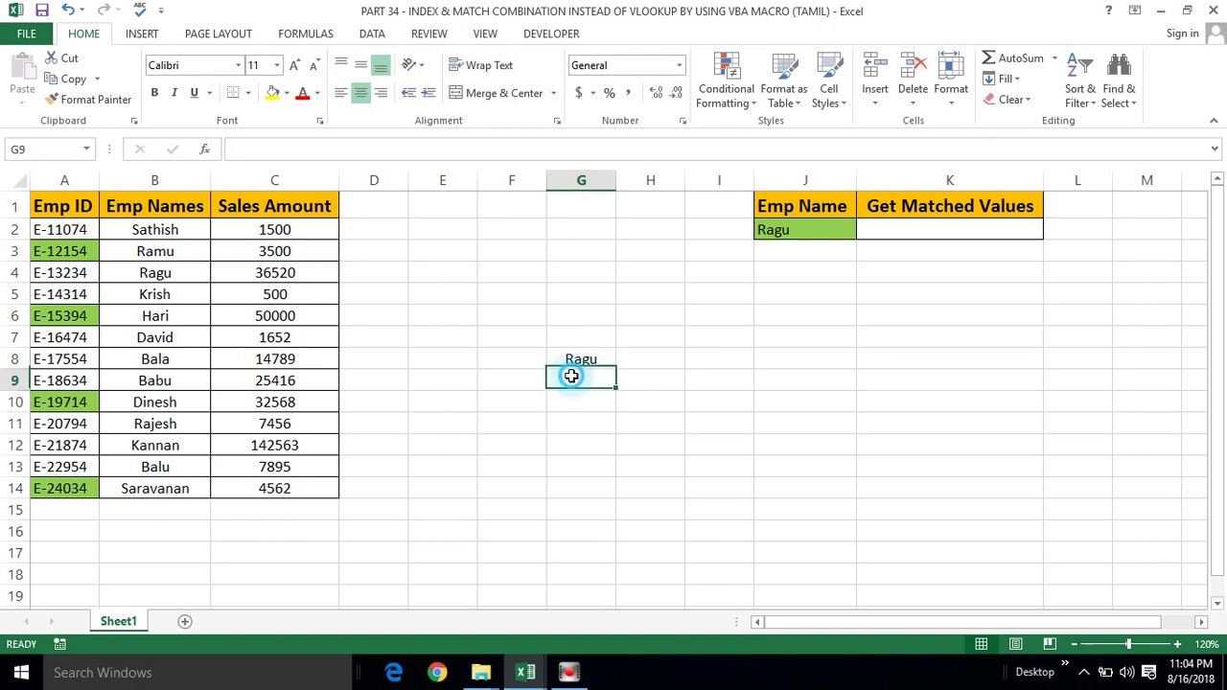
left_click(572, 355)
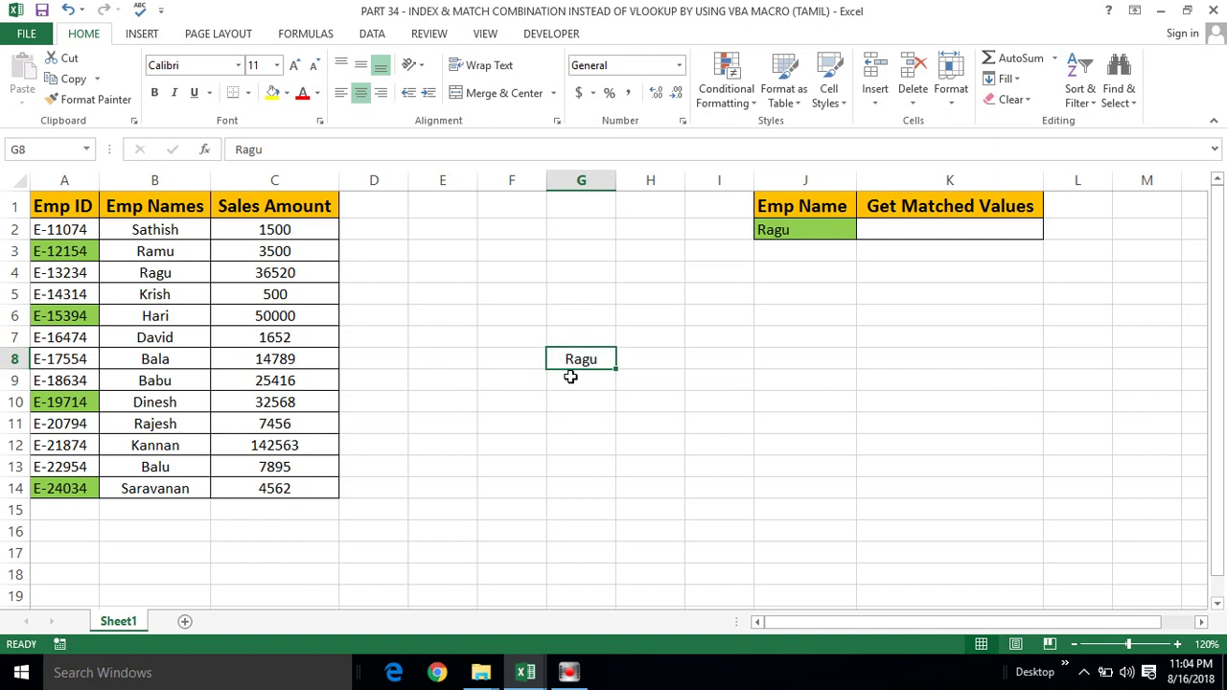
Step: Enter =MATCH(G8,B2:B14,0) in G10, returning 3 for Ragu
left_click(561, 407)
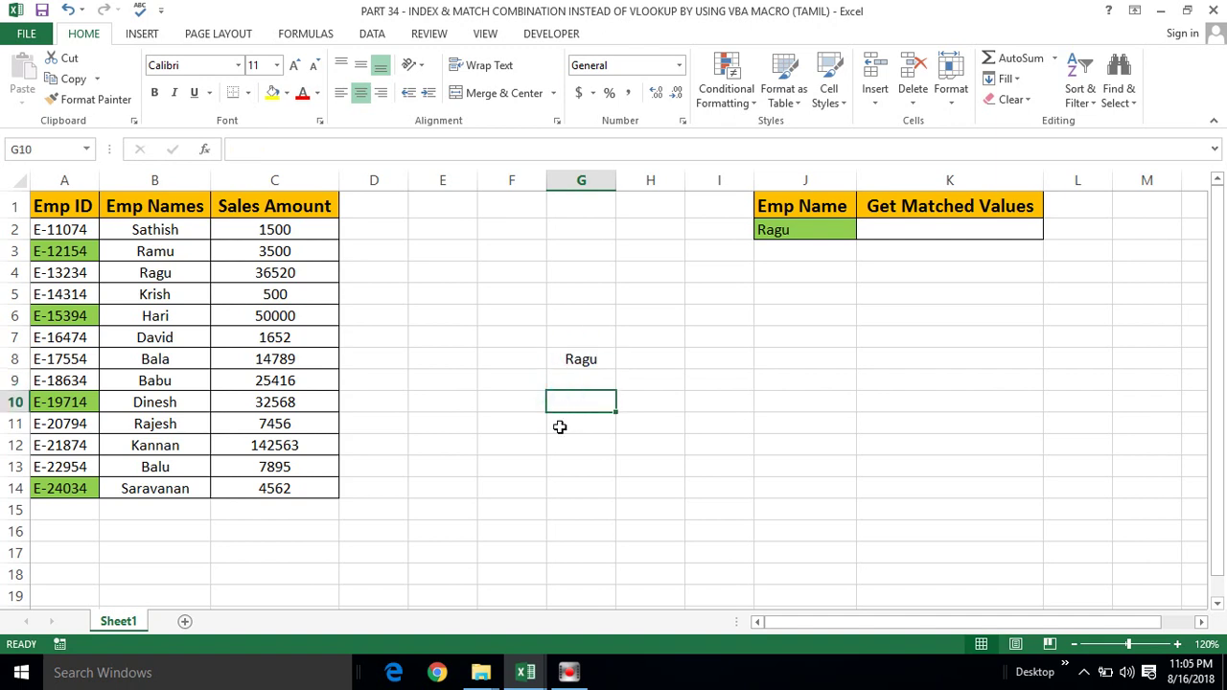
type("=")
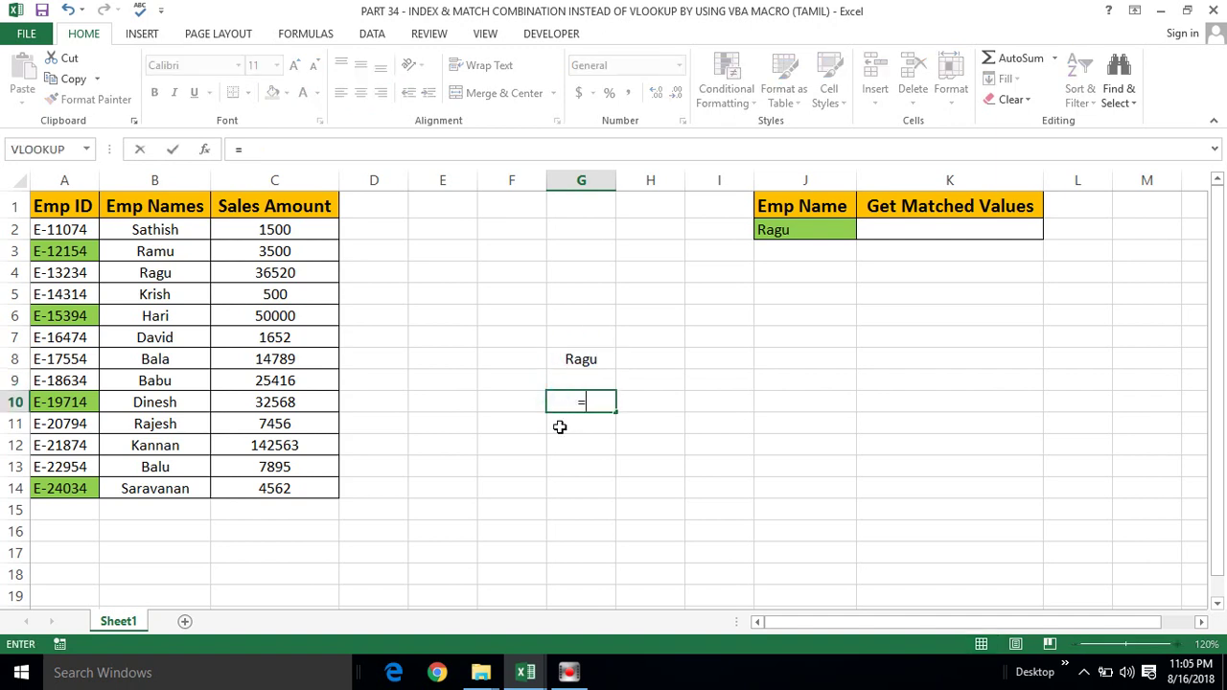
type("ma")
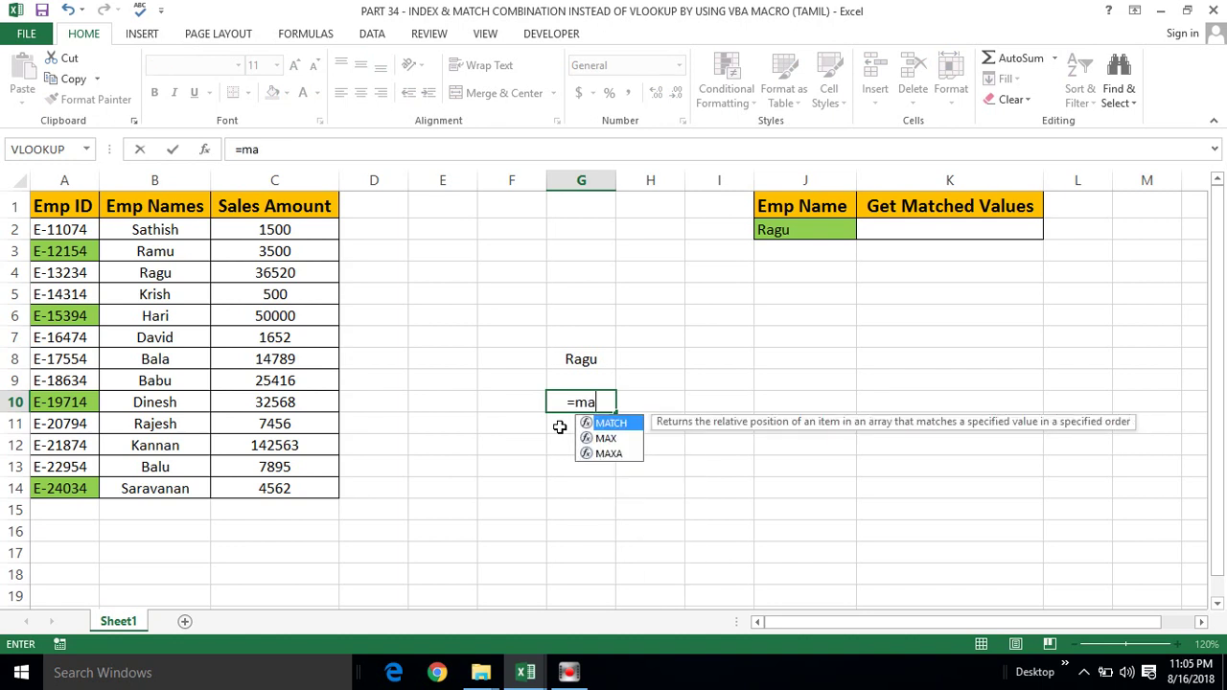
type("tc")
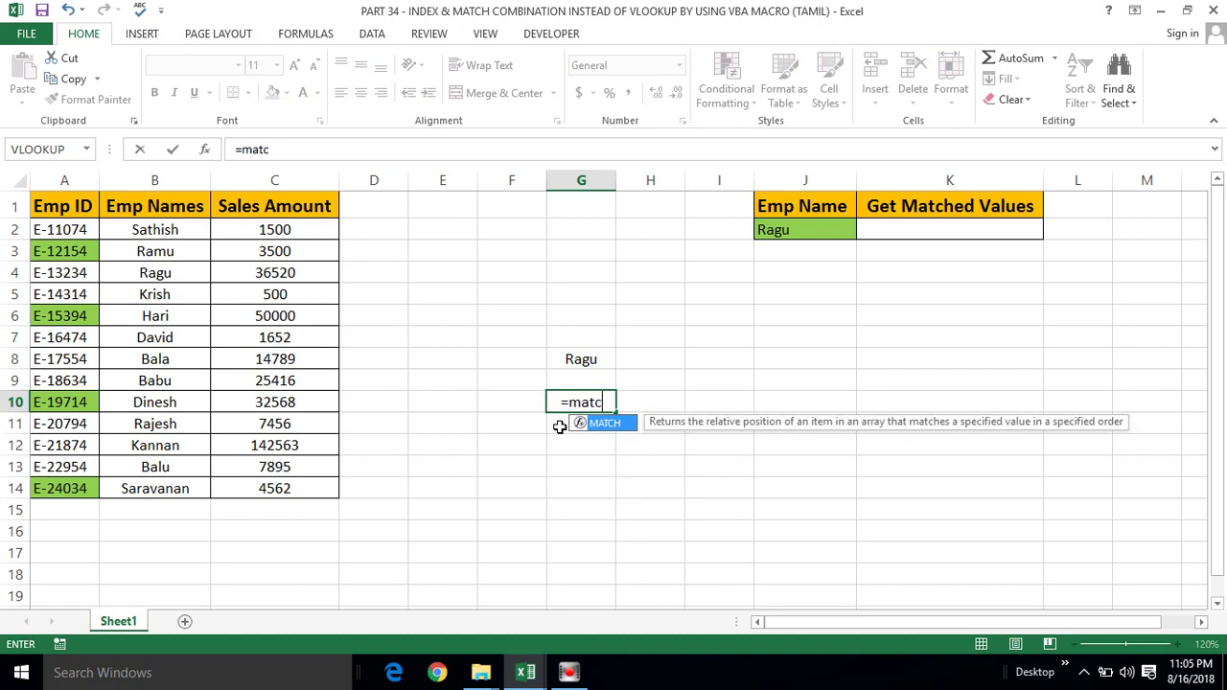
key("Tab")
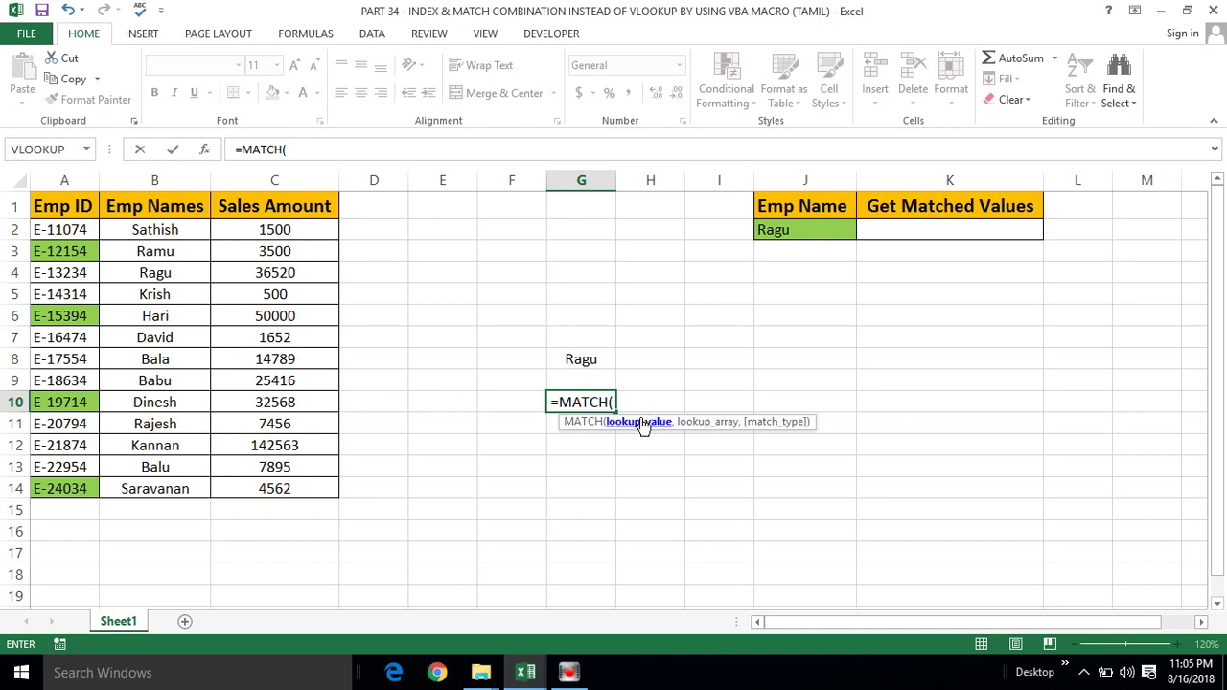
left_click(575, 360)
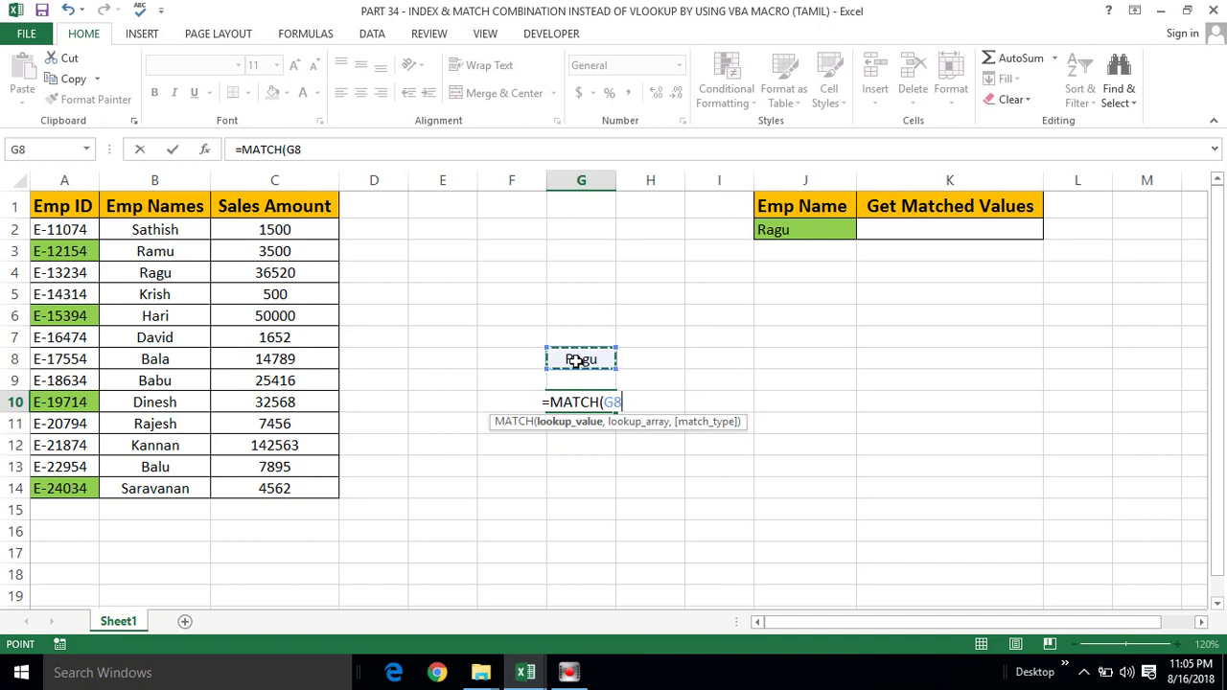
type(",")
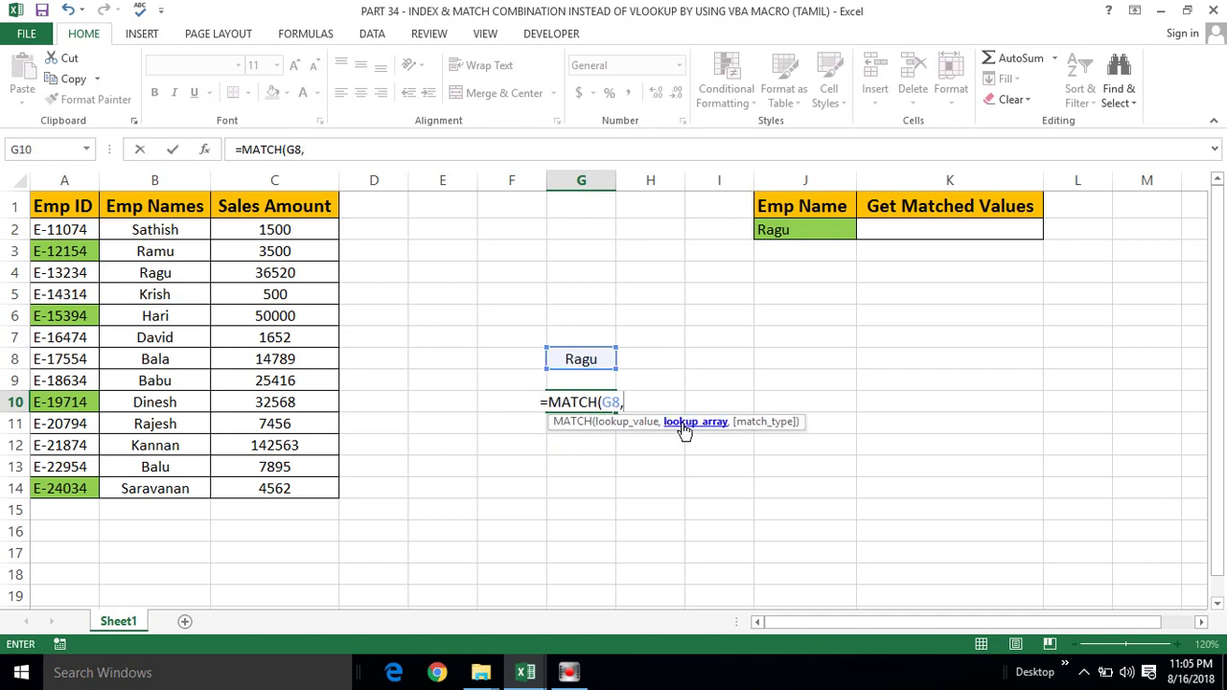
left_click(168, 229)
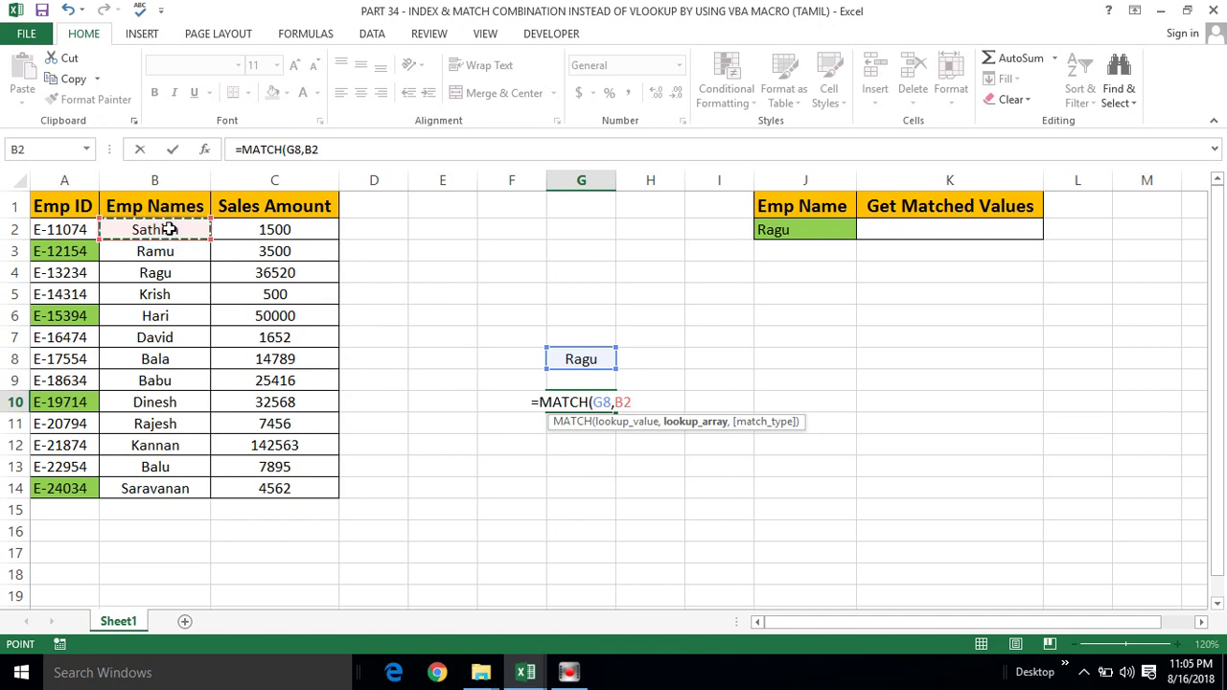
key("ctrl+shift+Down")
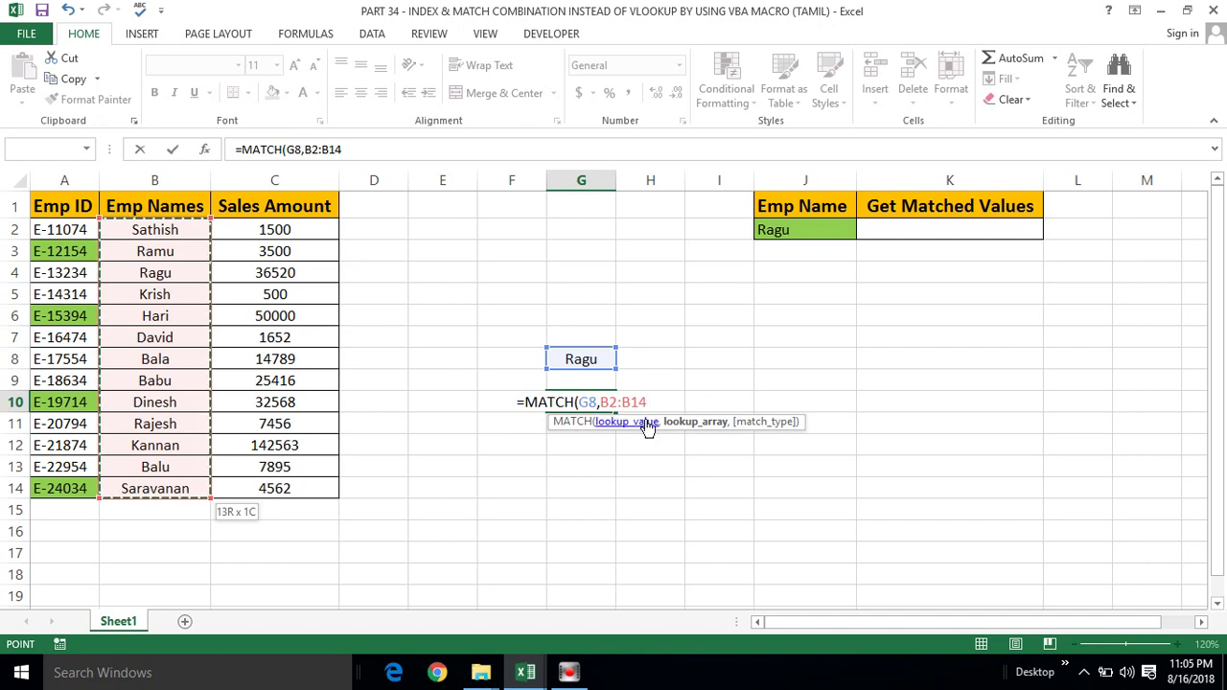
type(",")
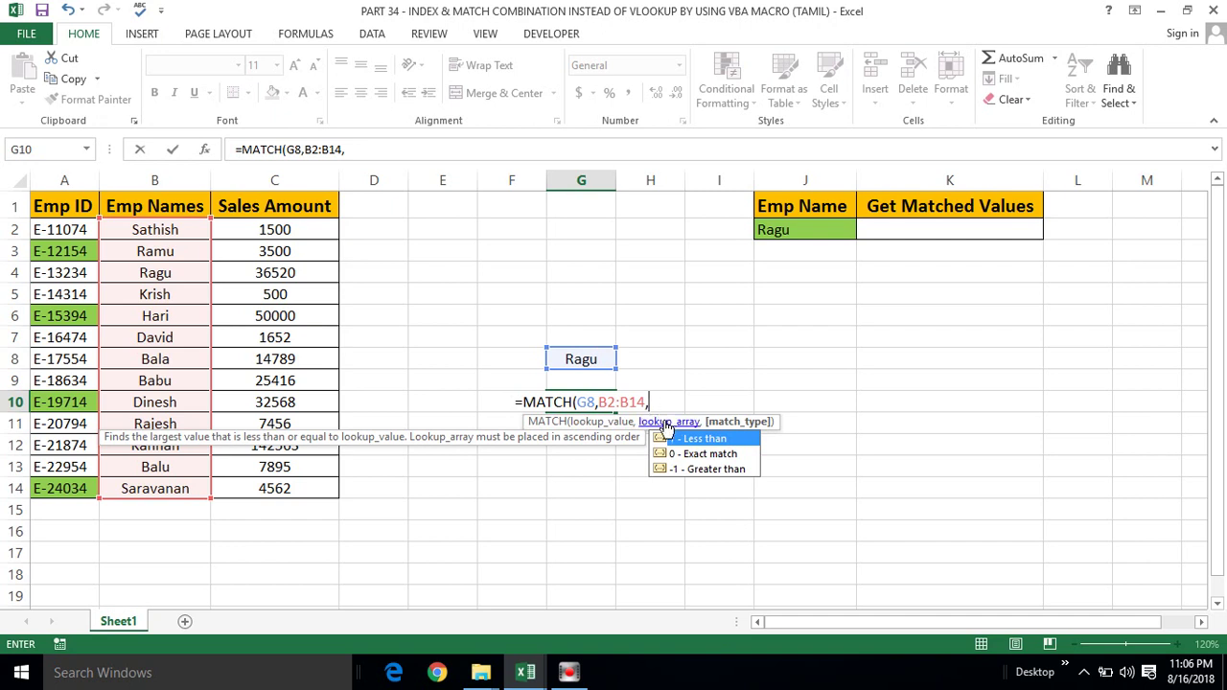
type("0")
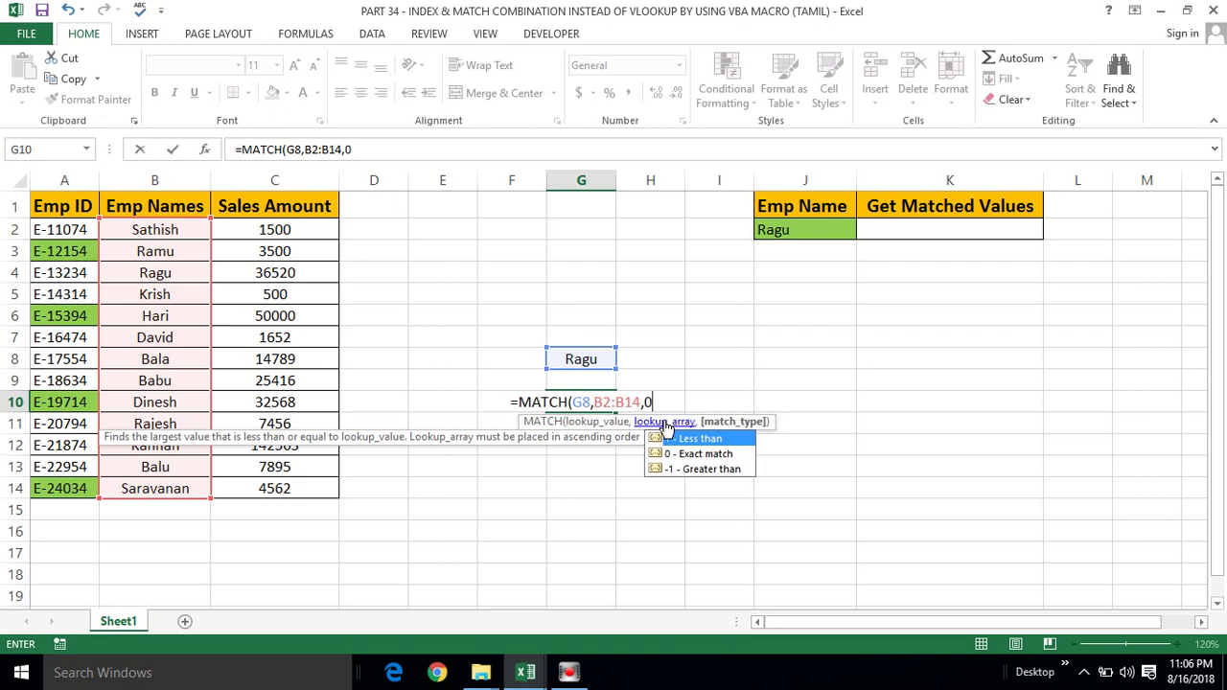
type(")")
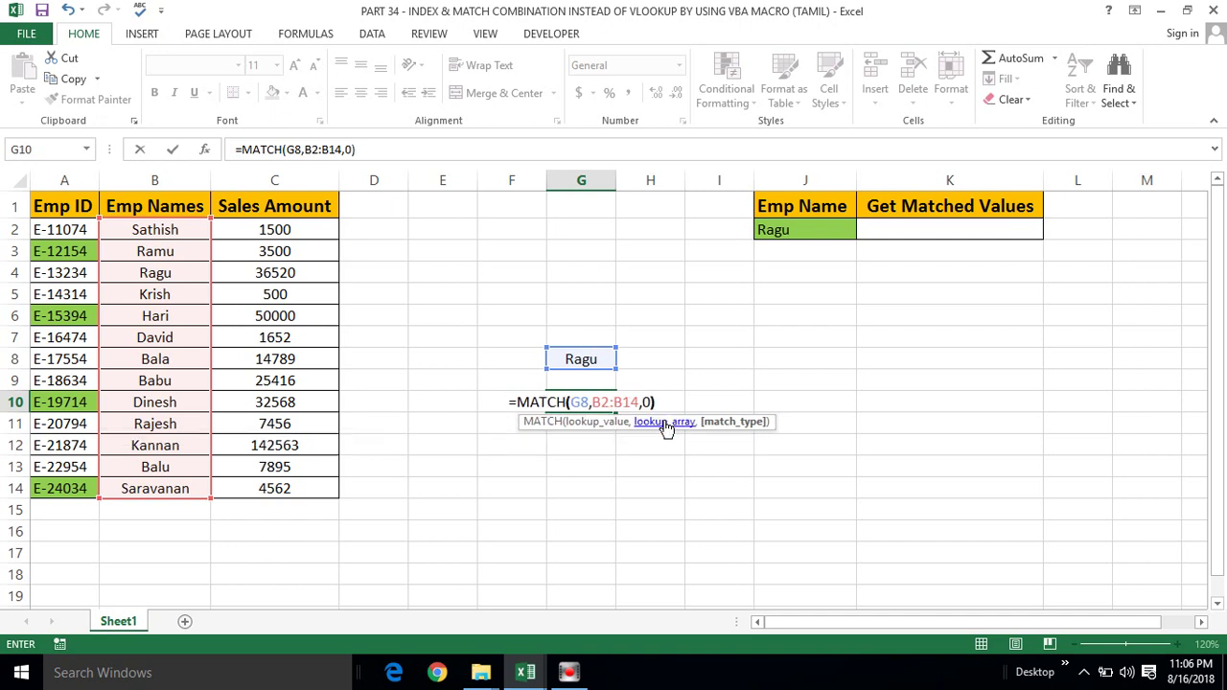
key("Return")
left_click(592, 402)
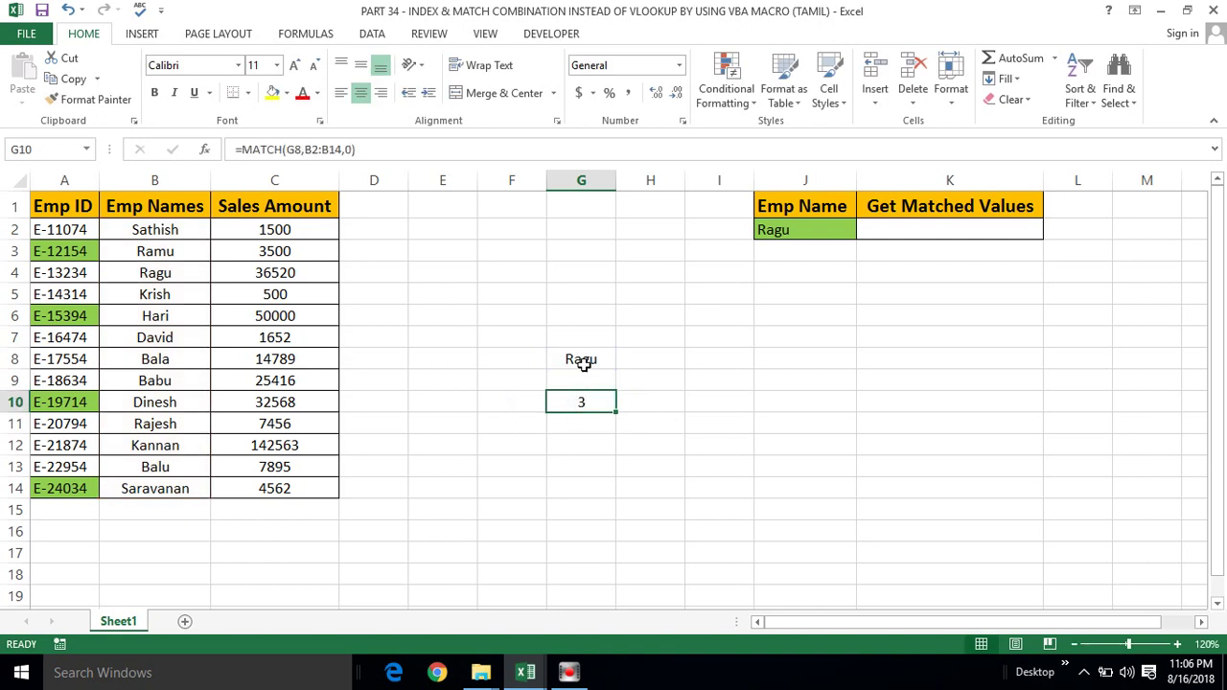
Step: Count down the names in B2:B14 to confirm Ragu sits at position 3
left_click(167, 235)
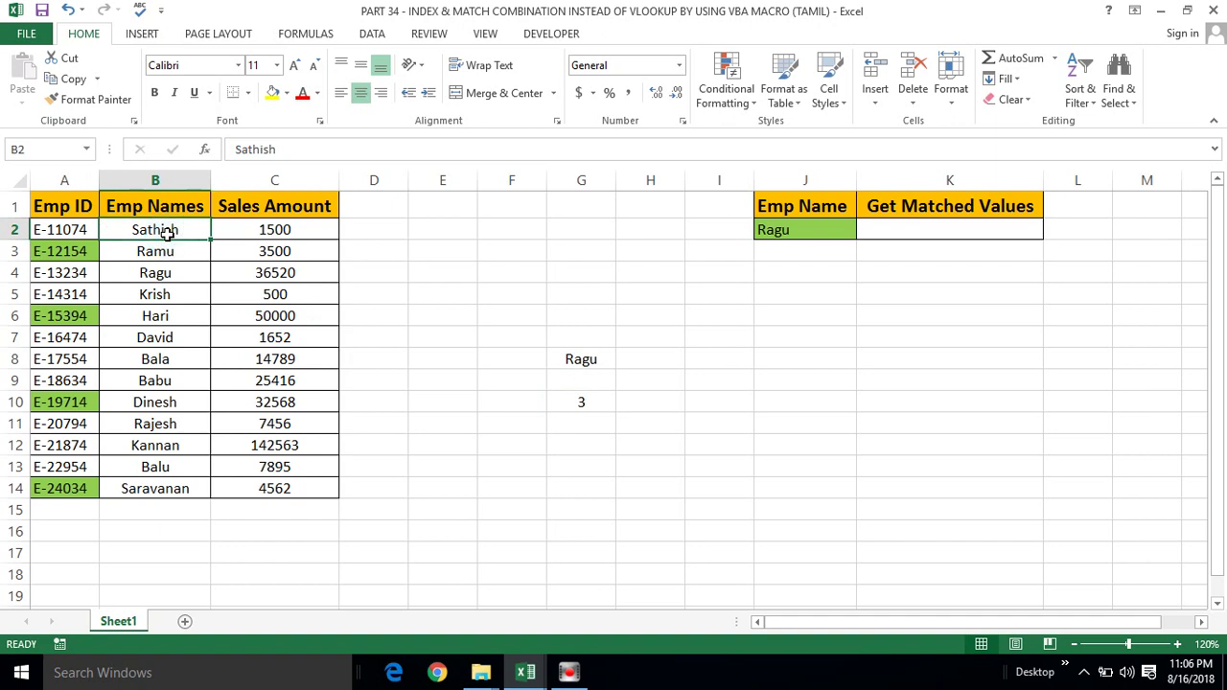
key("ctrl+shift+Down")
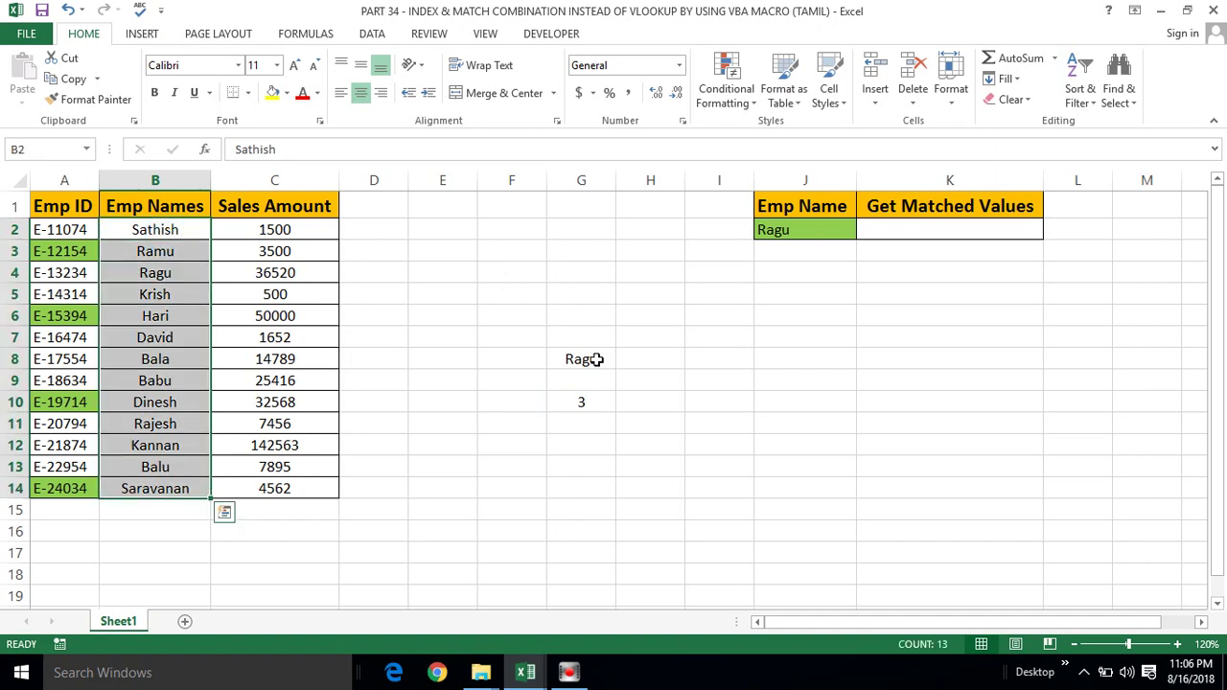
left_click(592, 359)
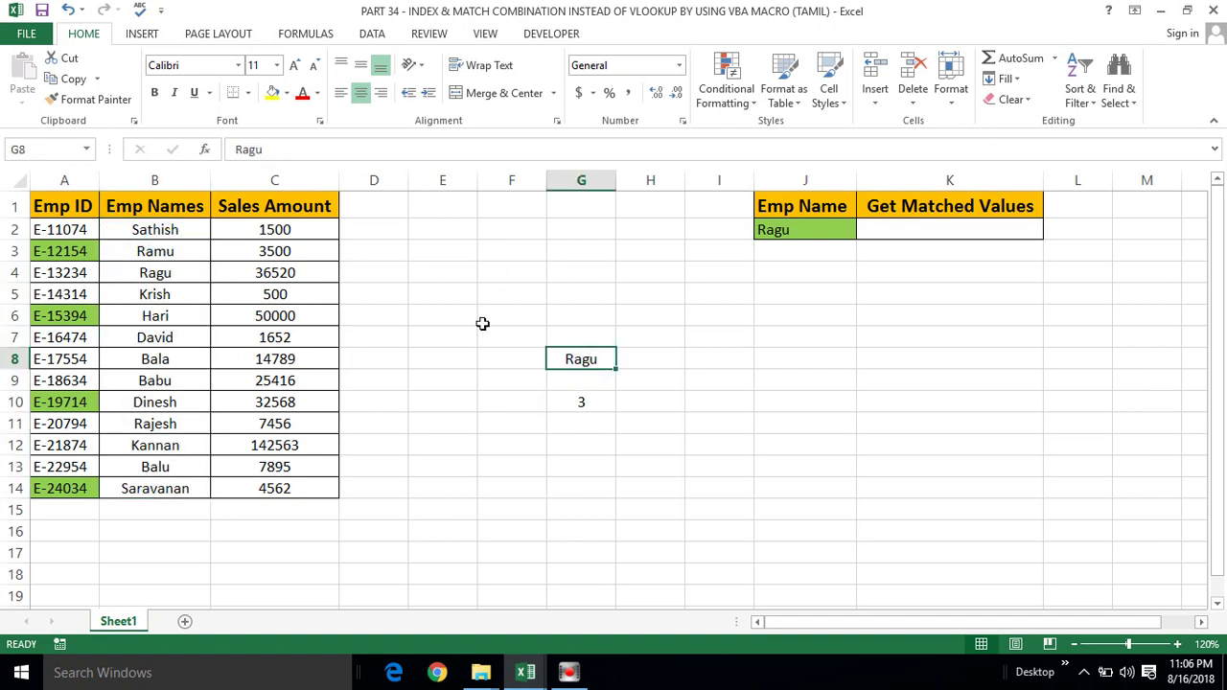
left_click(139, 274)
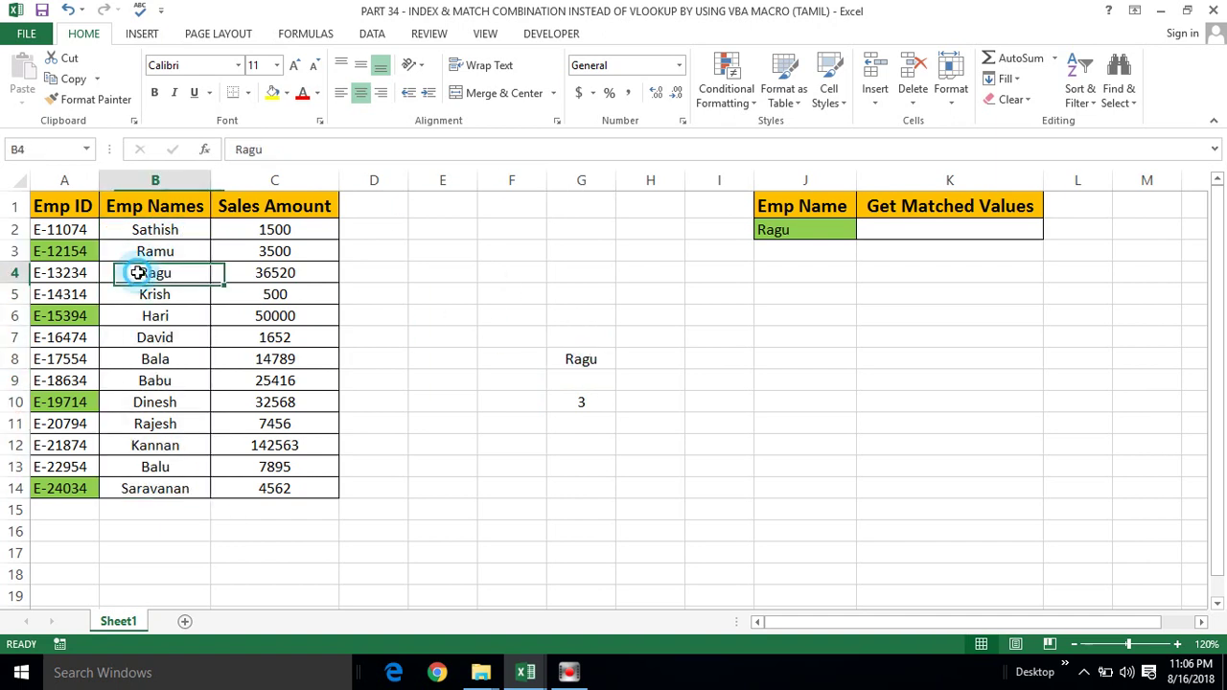
left_click(13, 274)
left_click(123, 232)
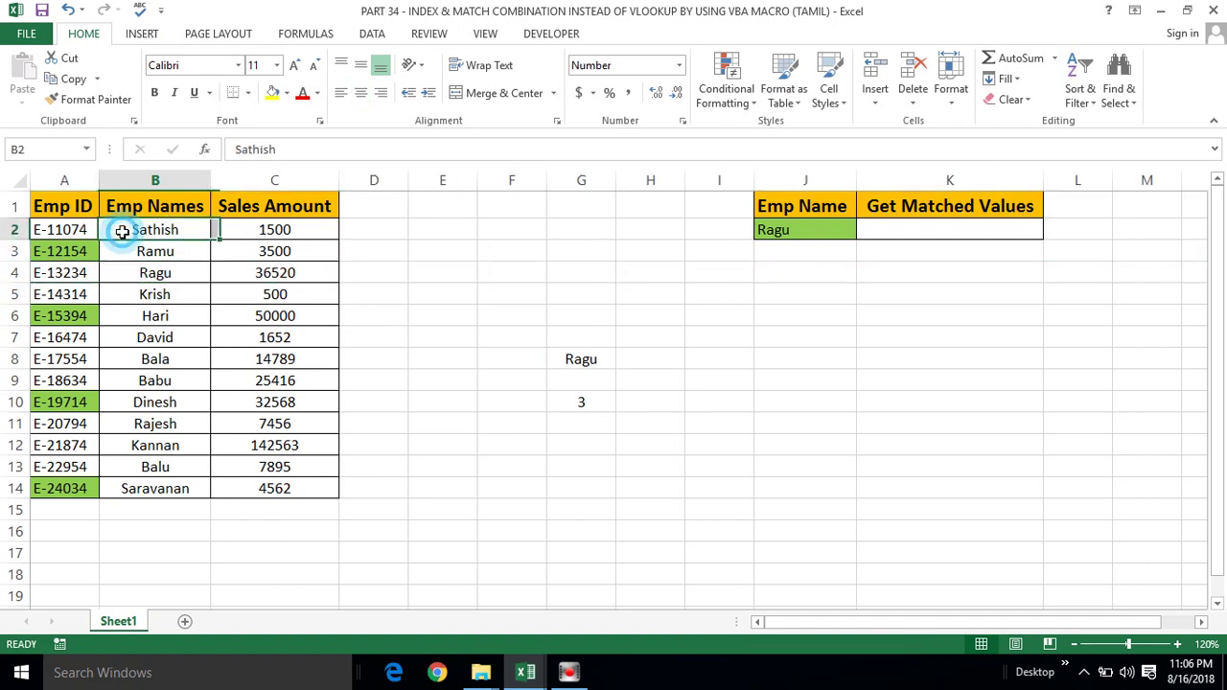
left_click(13, 230)
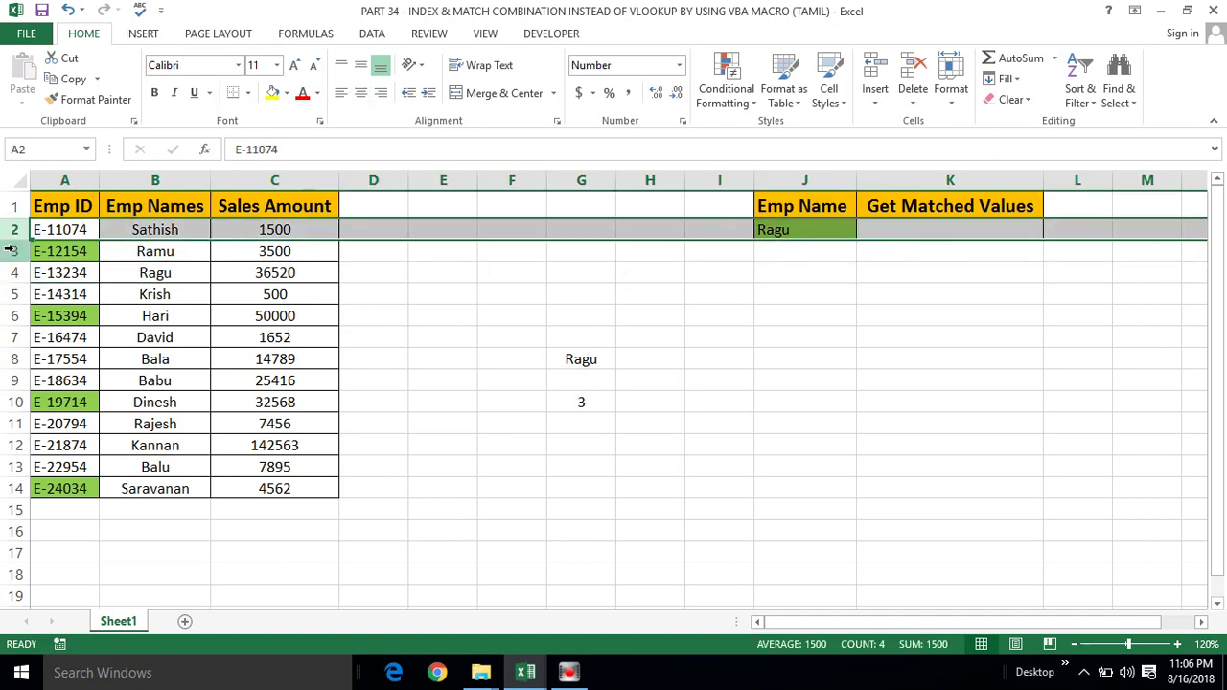
left_click(7, 251)
left_click(10, 273)
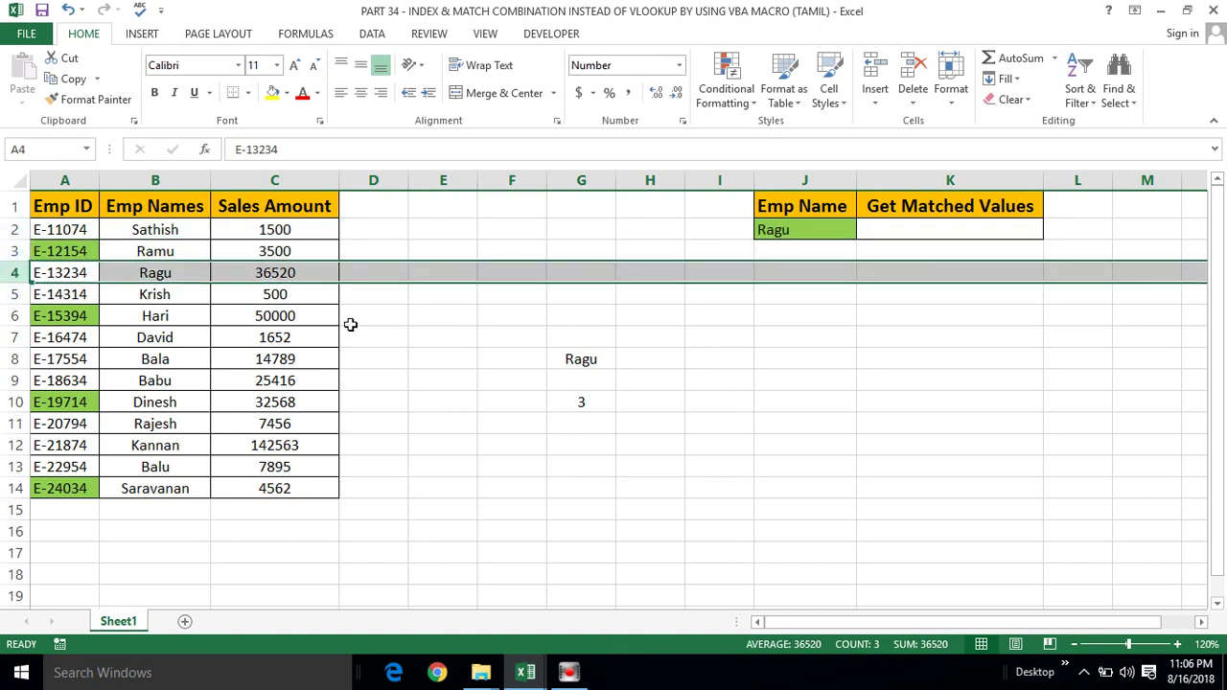
left_click(579, 404)
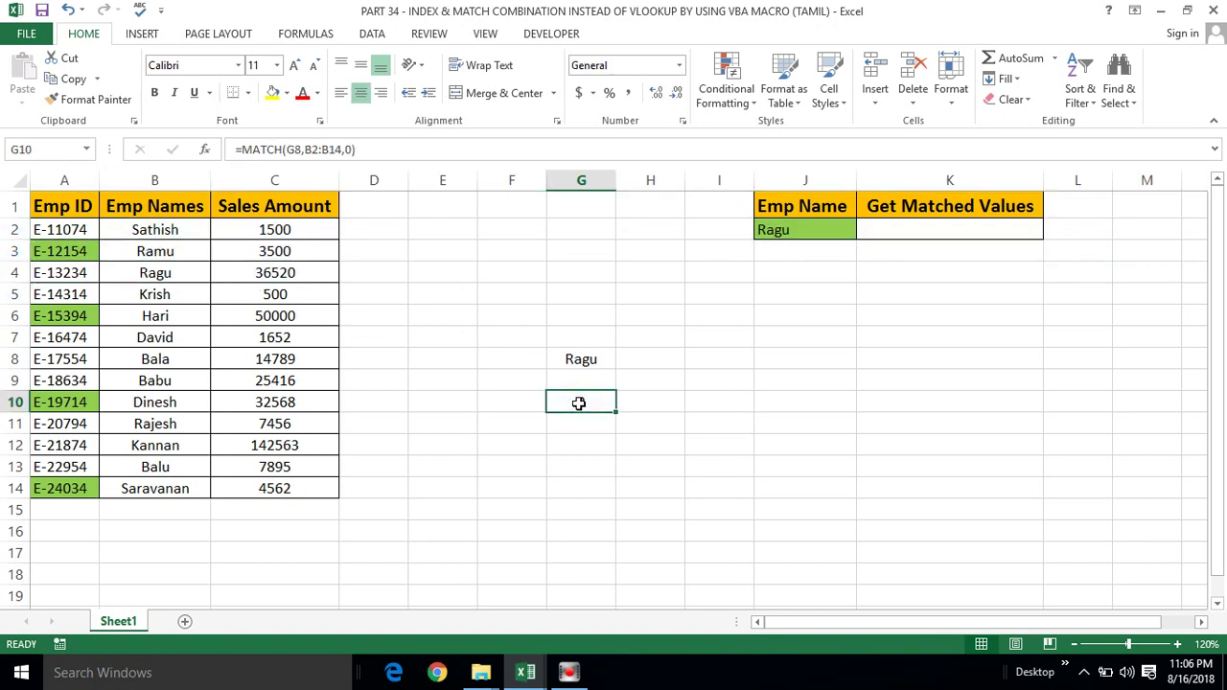
left_click(580, 360)
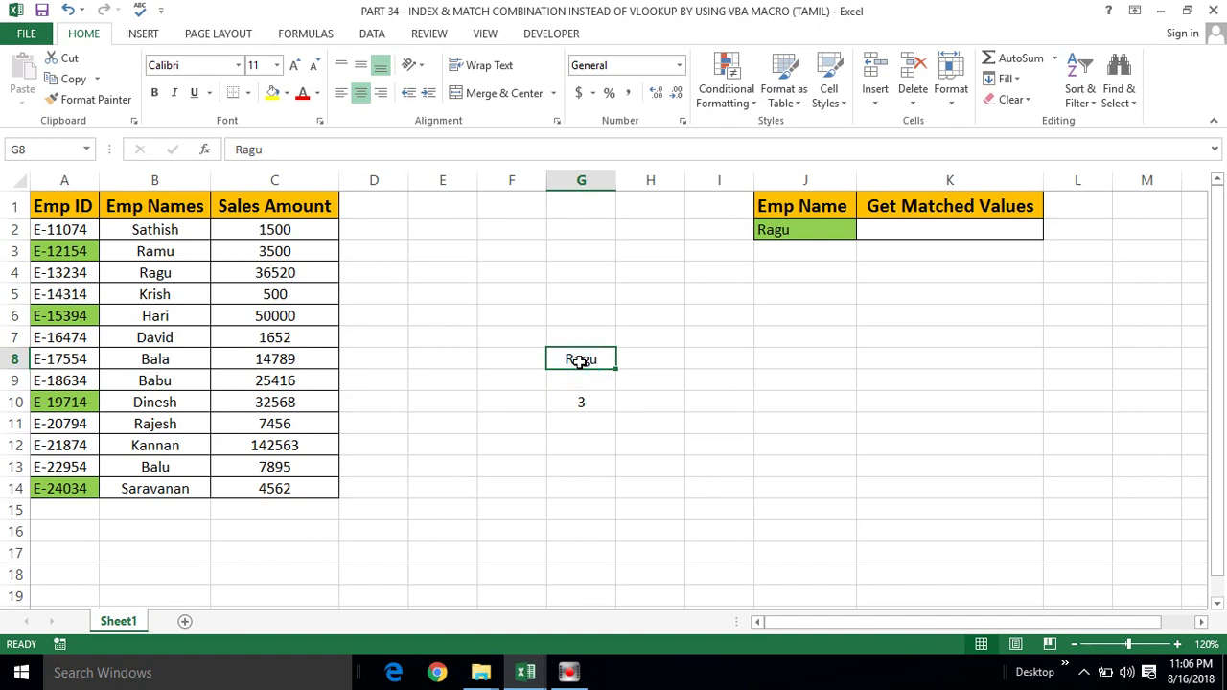
Step: Change the lookup name in G8 to Babu so G10 shows 8
type("Bab")
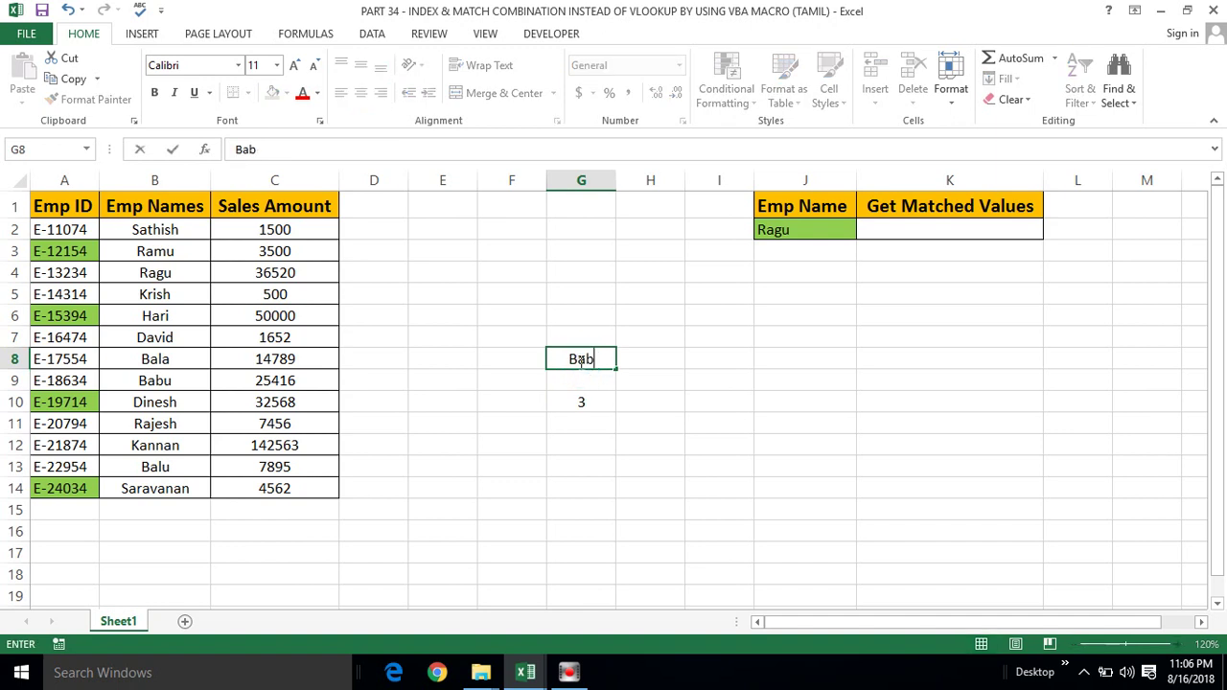
type("u")
key("Return")
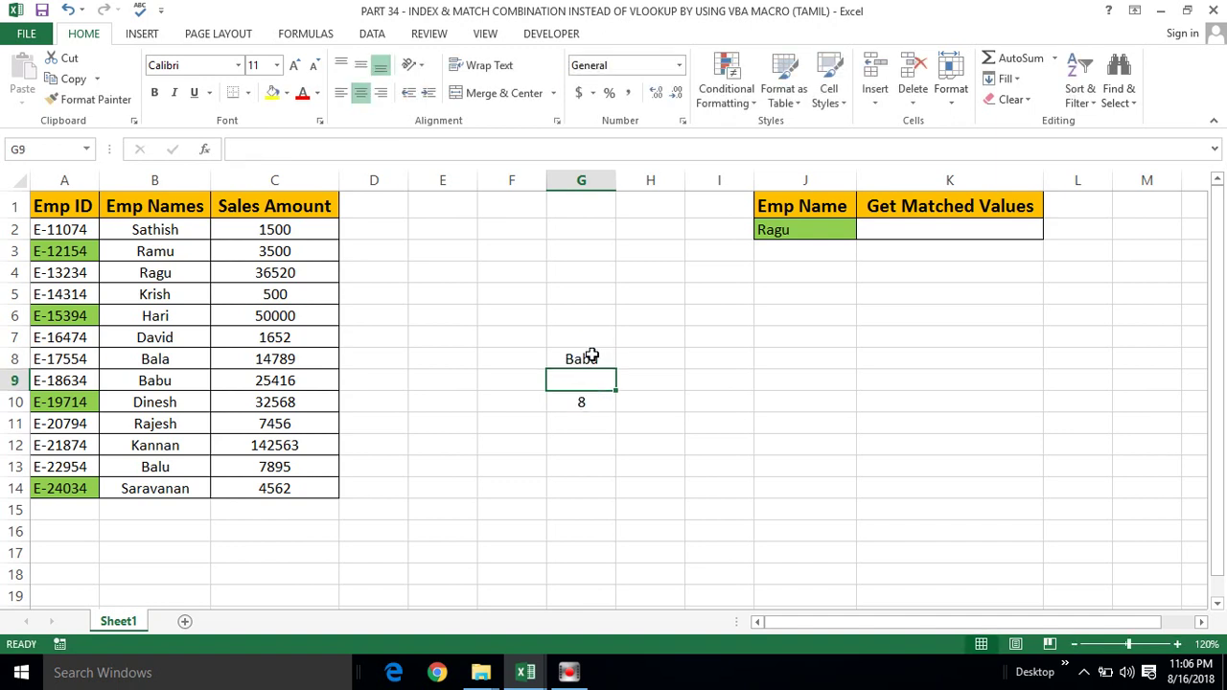
left_click(588, 357)
left_click(580, 406)
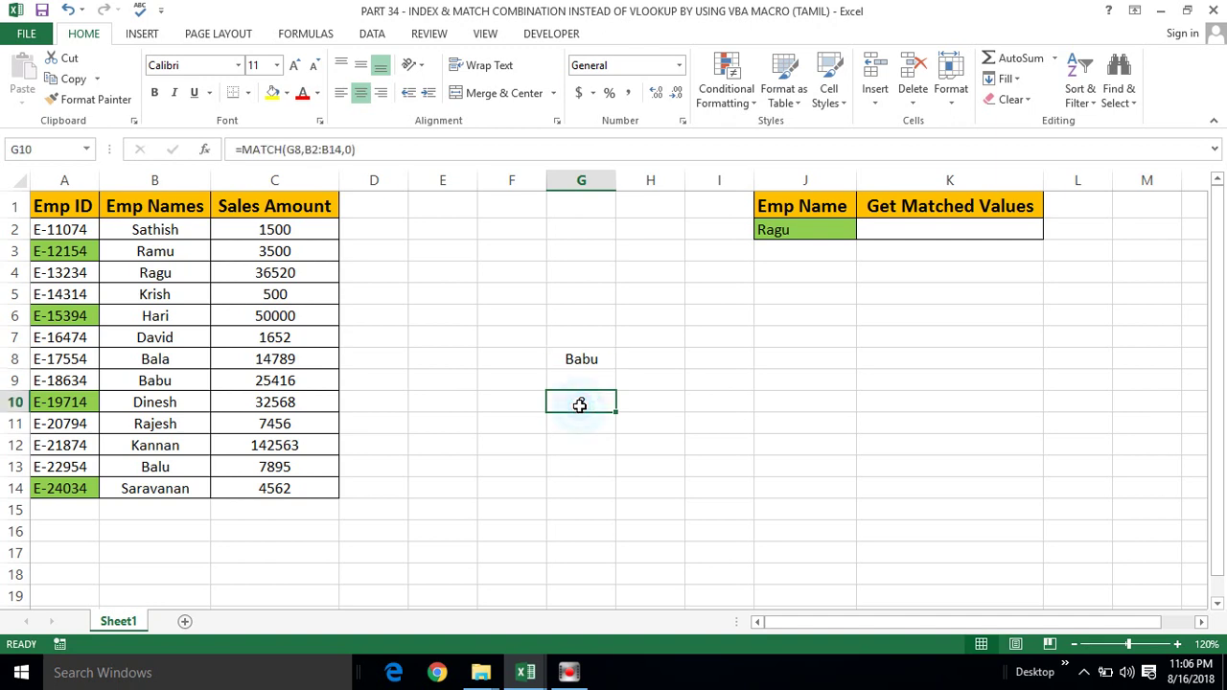
Step: Confirm Babu sits in row 9, the eighth name after row 2, against G10's result
left_click(133, 382)
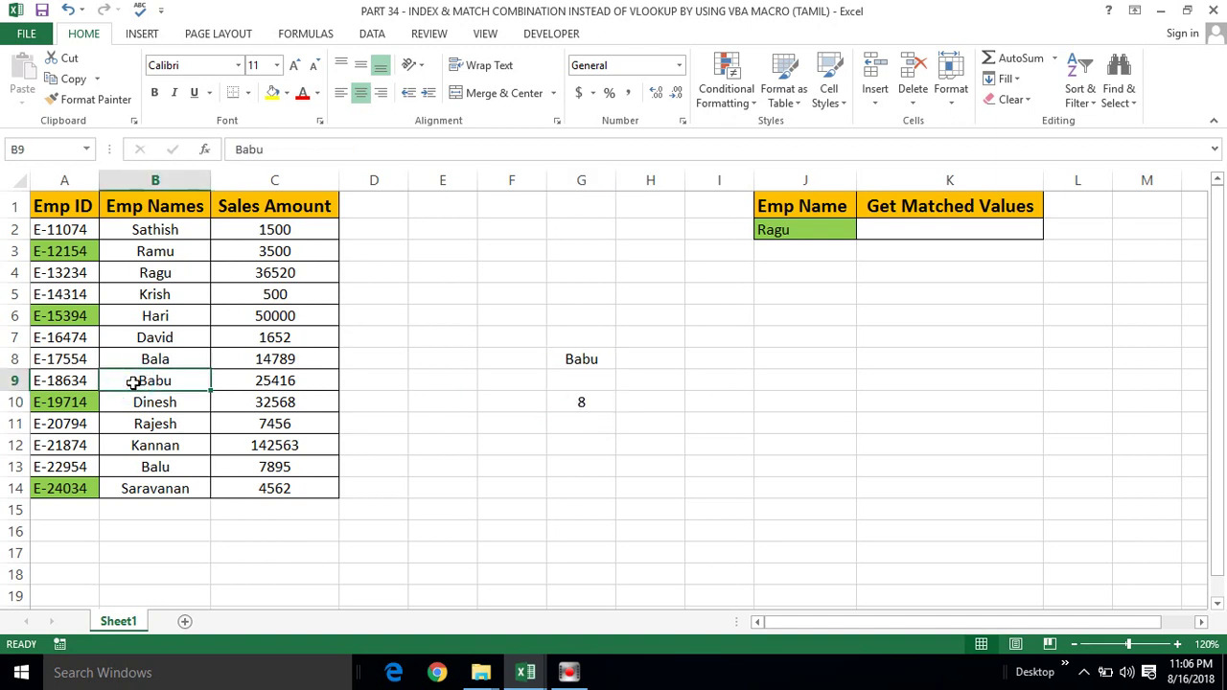
left_click(14, 380)
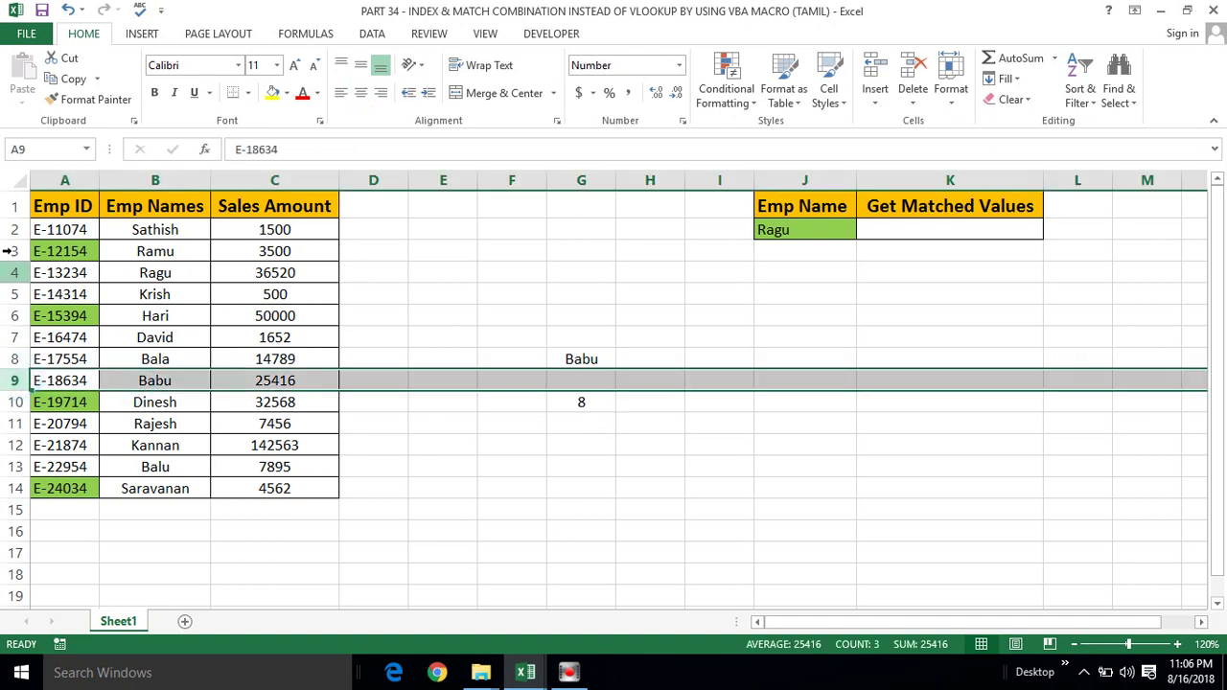
left_click(12, 229)
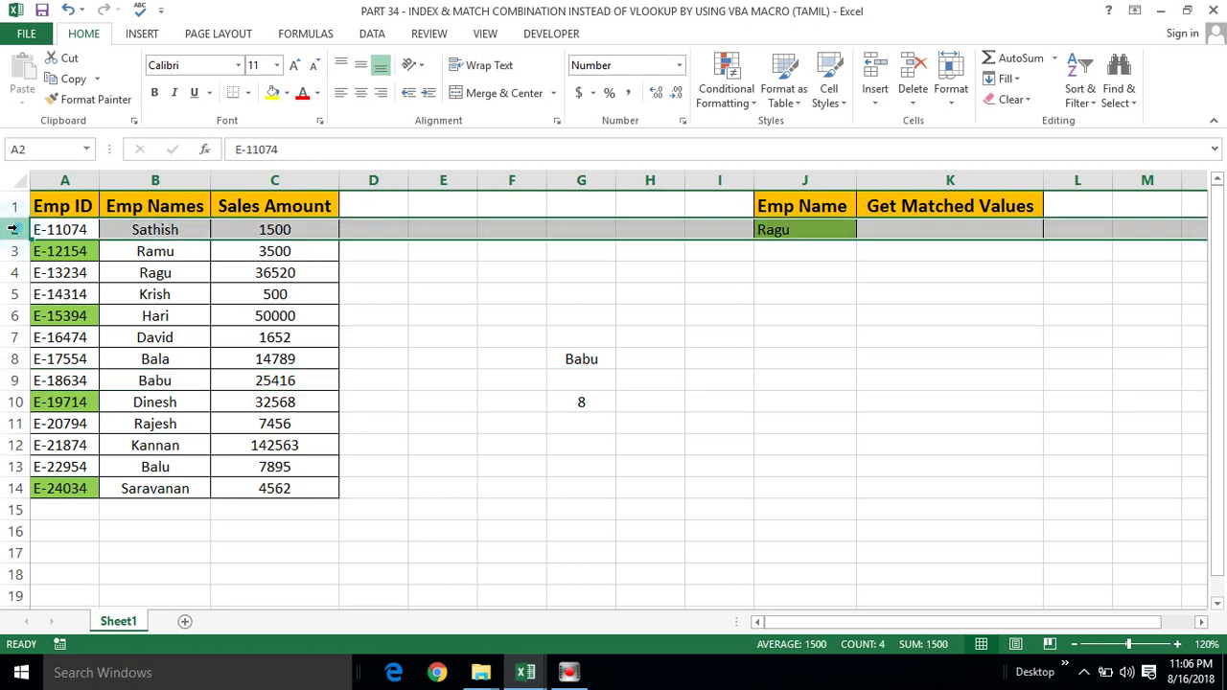
left_click(19, 383)
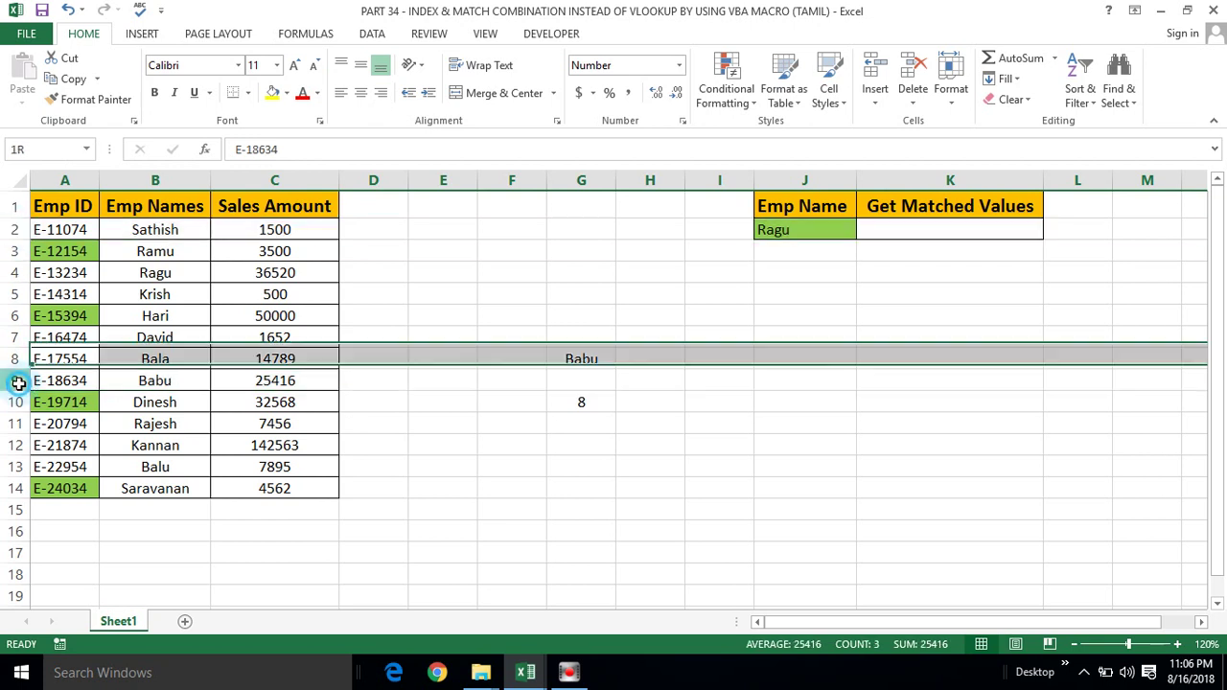
left_click(579, 403)
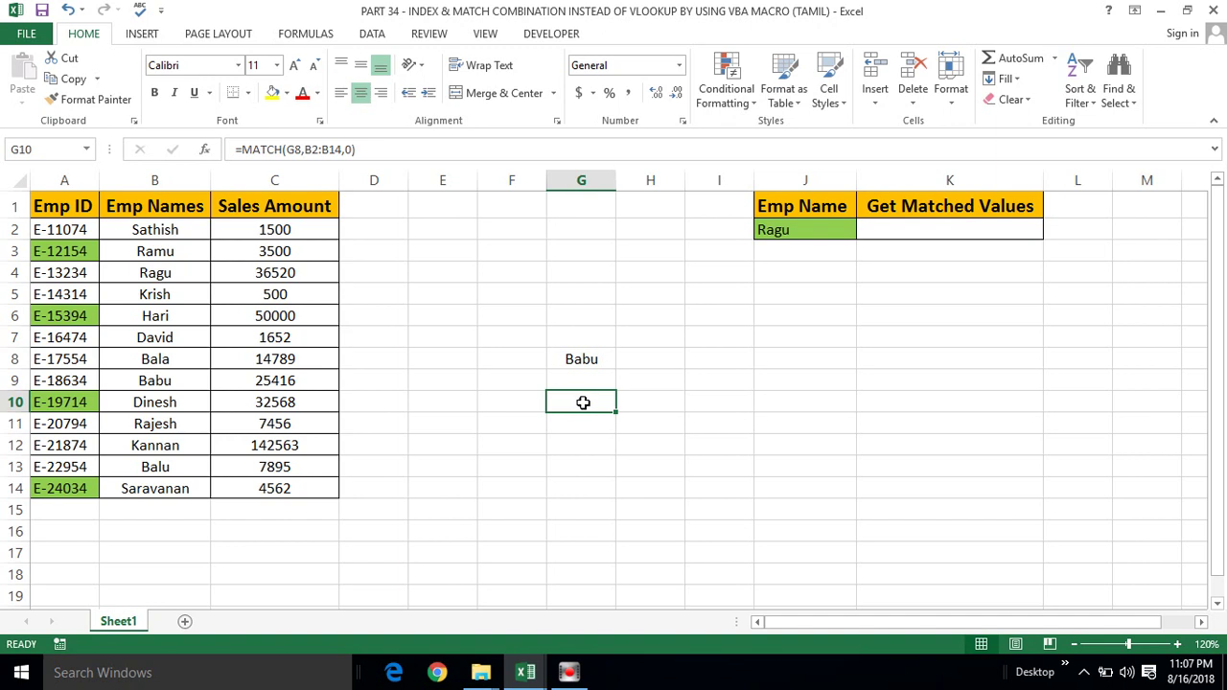
left_click(573, 441)
left_click(581, 404)
left_click(563, 438)
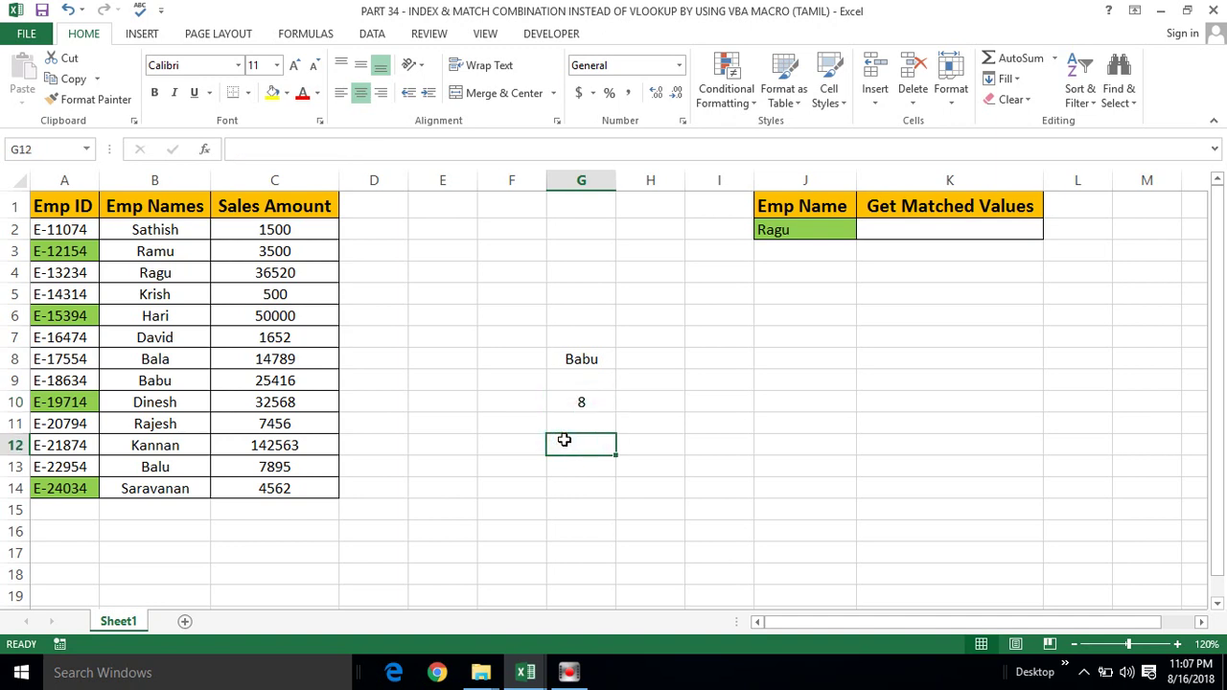
Step: Enter =INDEX(B2:B14,8) in G12 and compare its result with row 8 of the table
type("=")
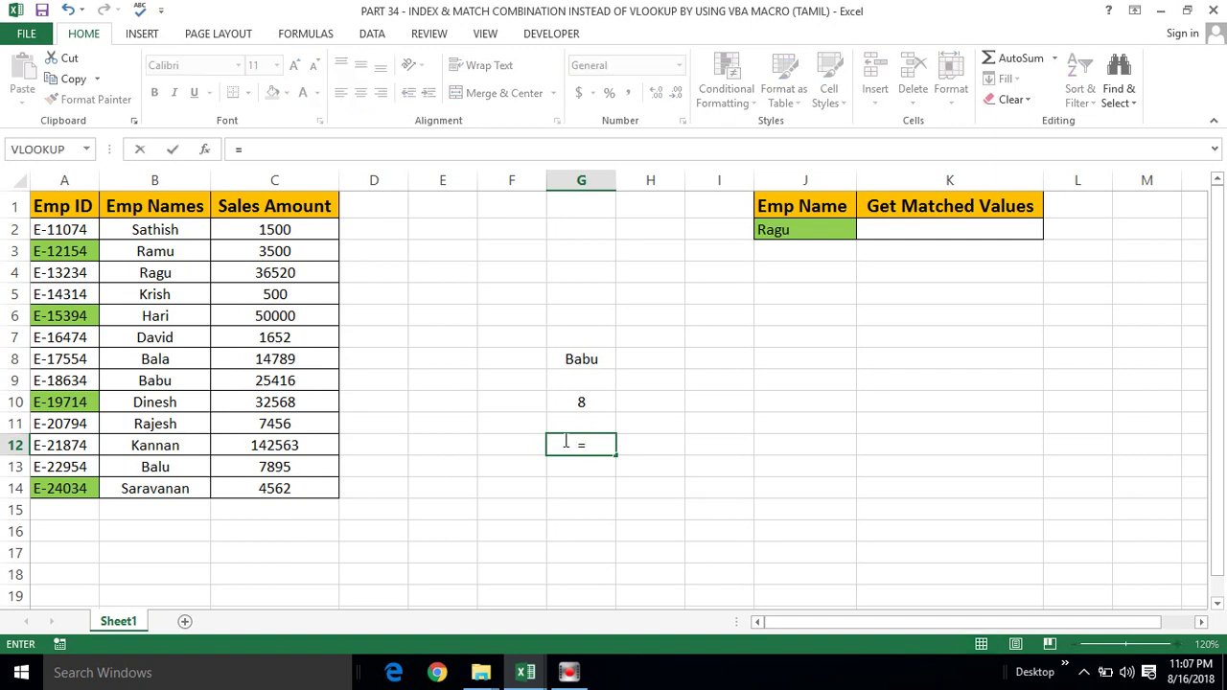
type("iinid")
key("BackSpace")
key("BackSpace")
key("BackSpace")
key("BackSpace")
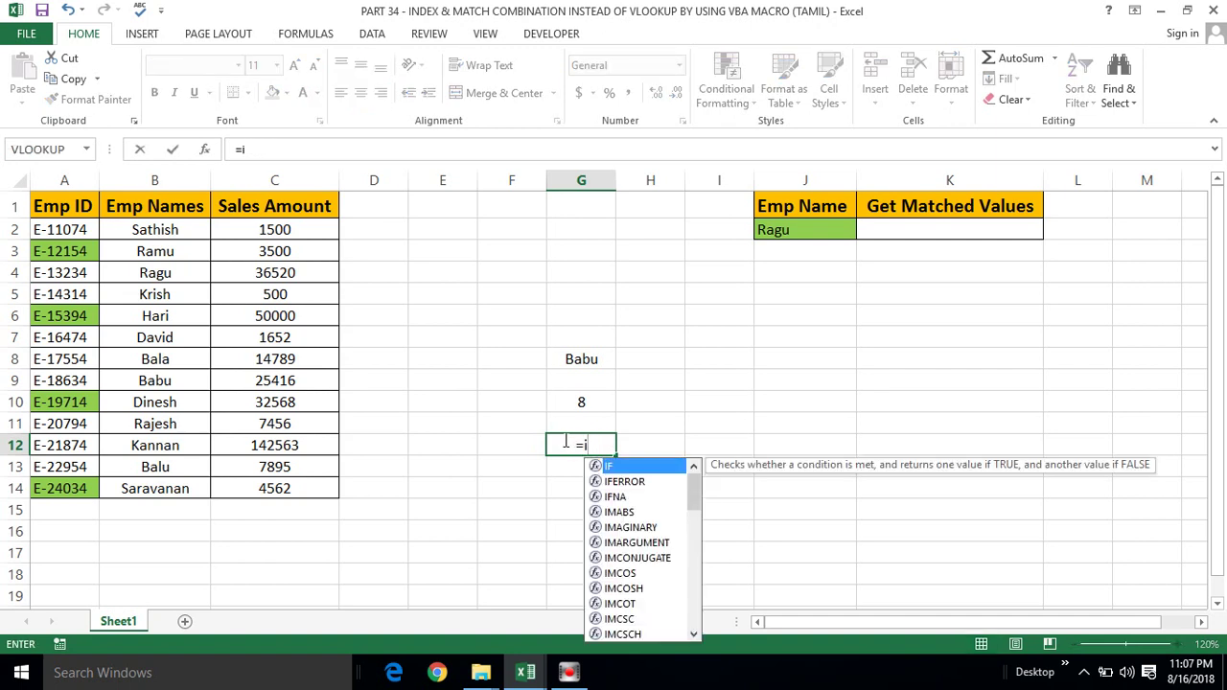
type("nd")
key("Tab")
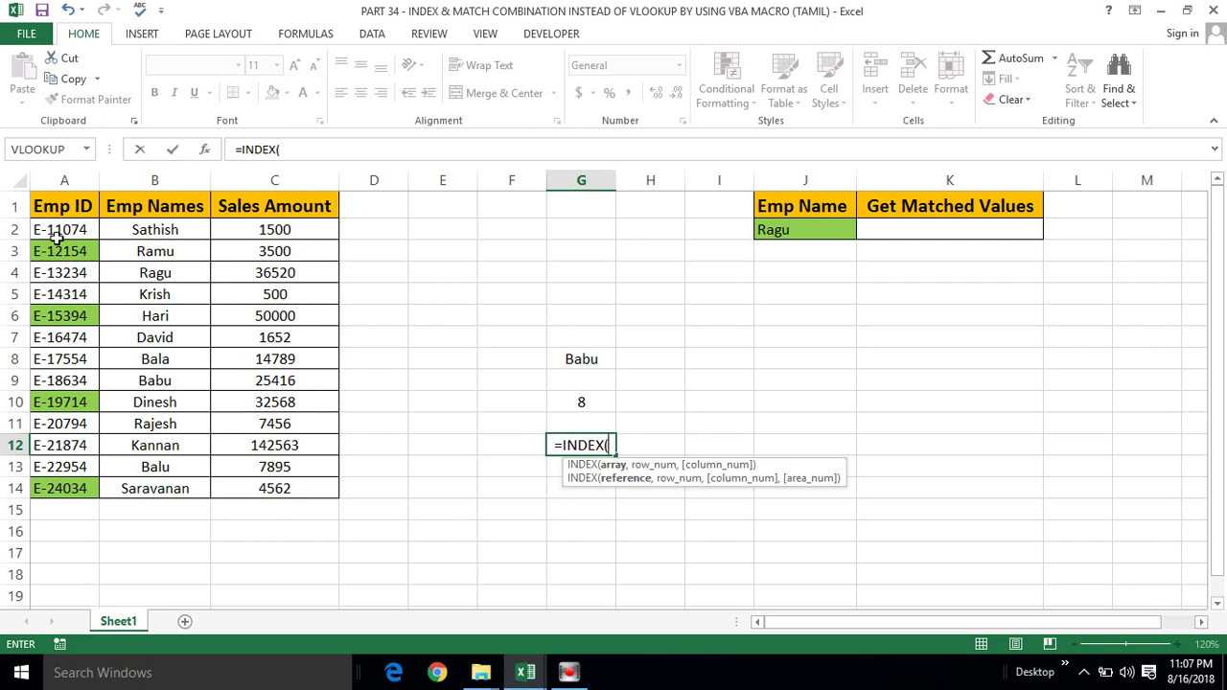
left_click(137, 228)
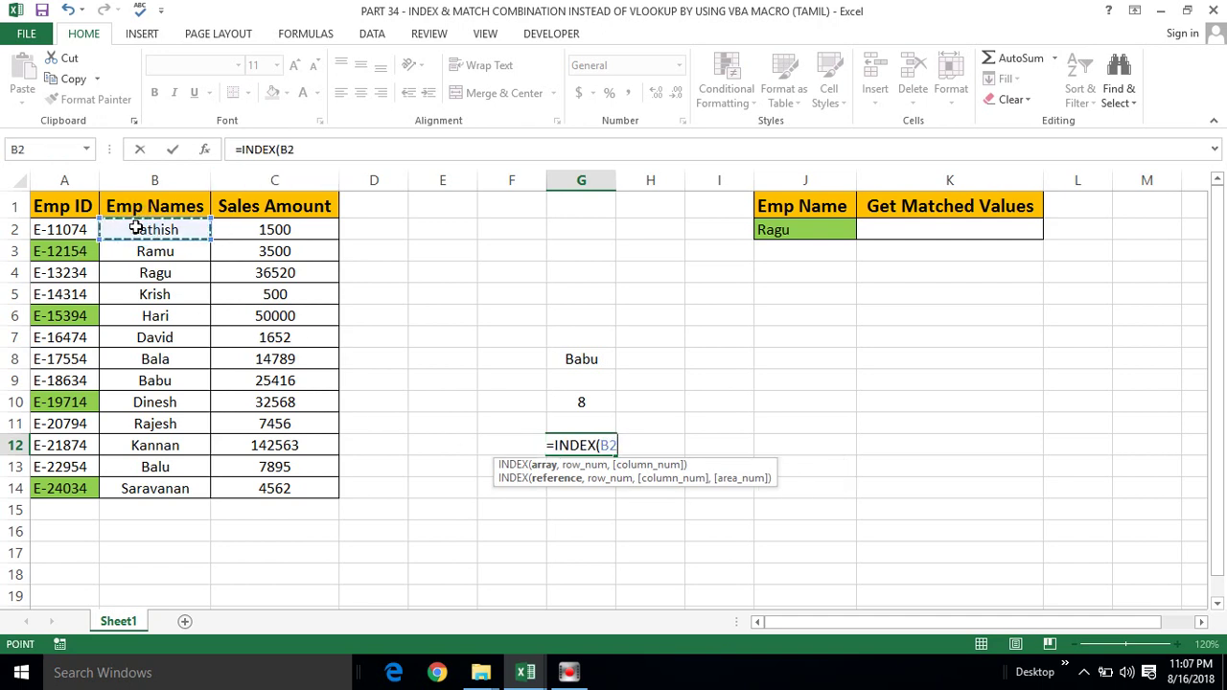
key("ctrl+shift+Down")
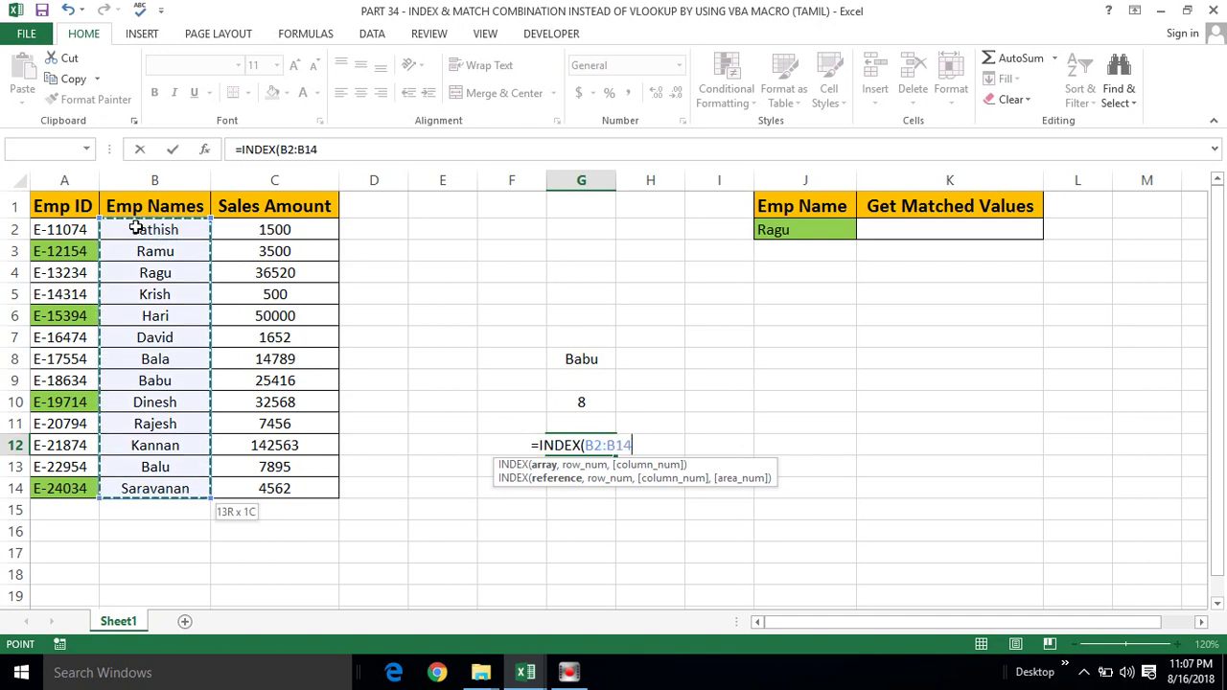
type(",")
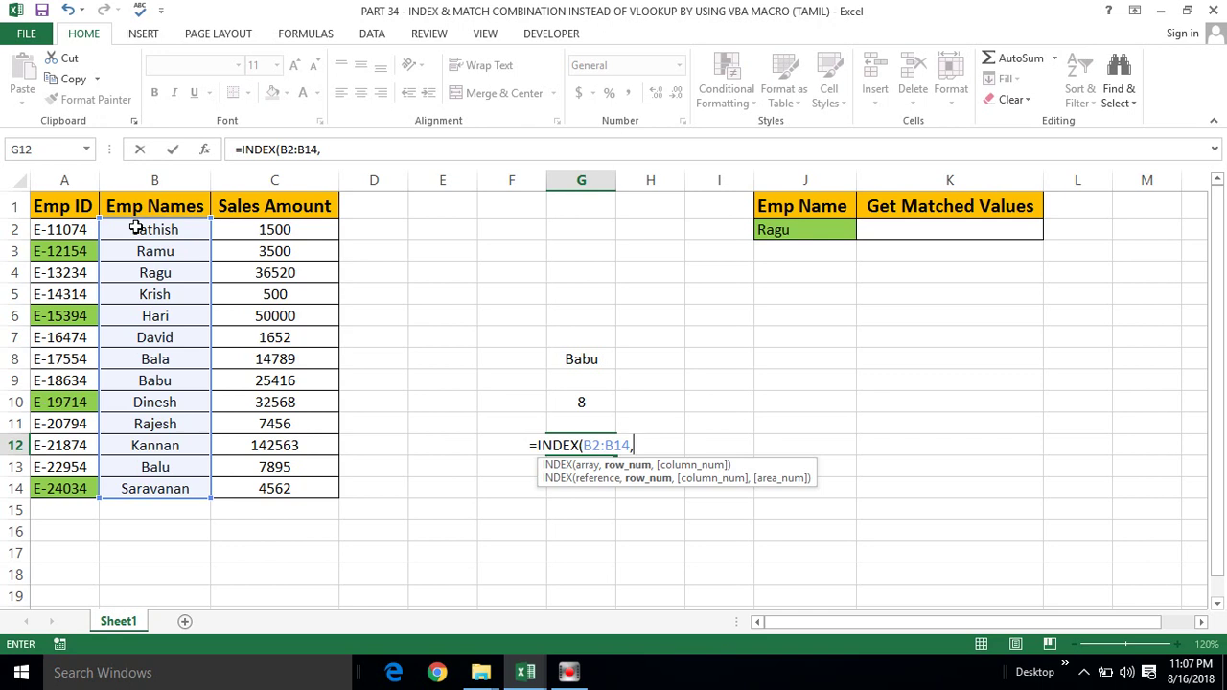
type("8")
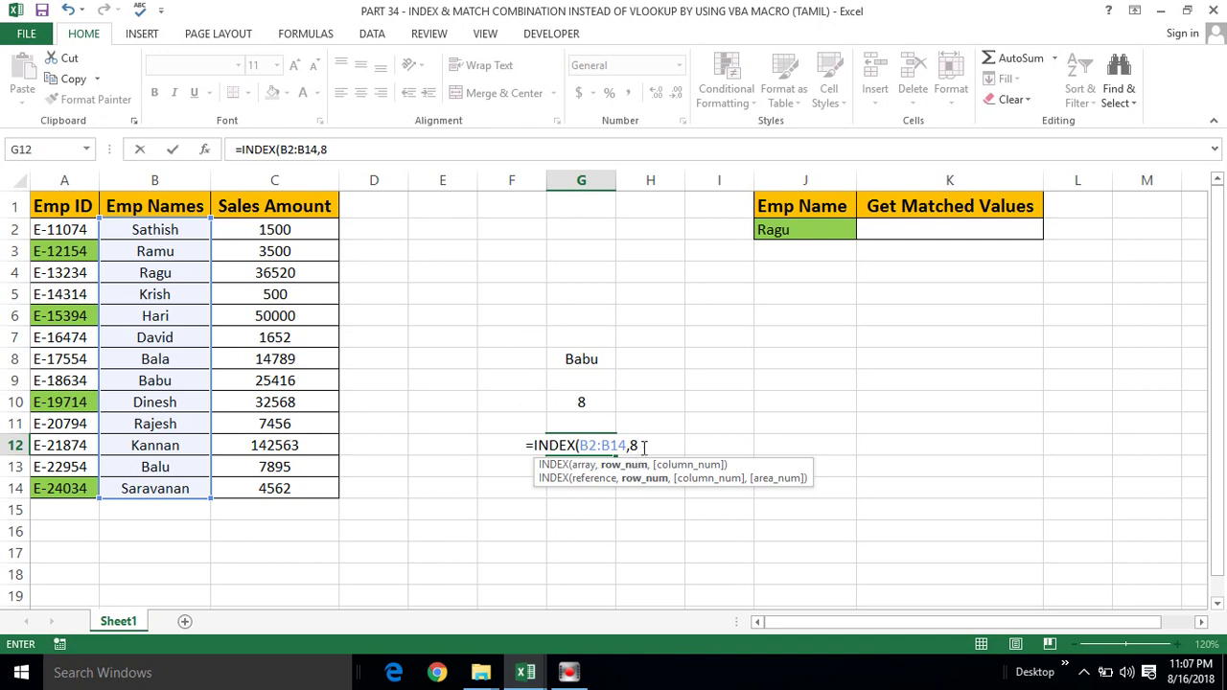
type(")")
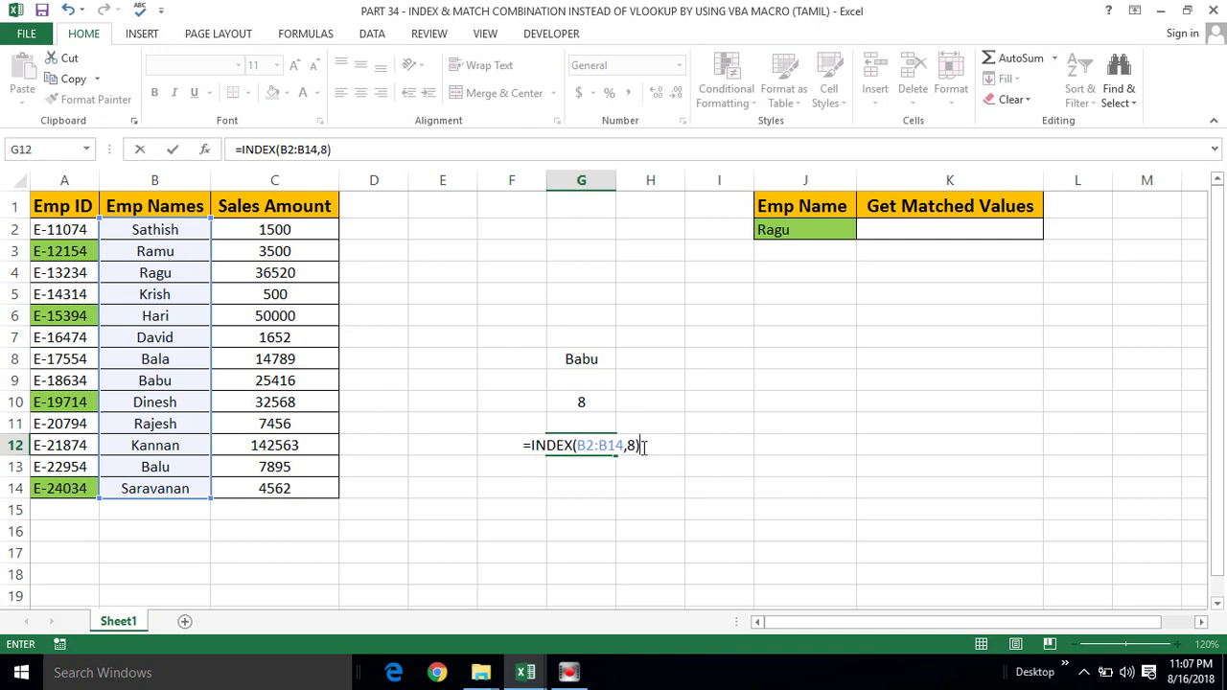
key("Return")
left_click(587, 442)
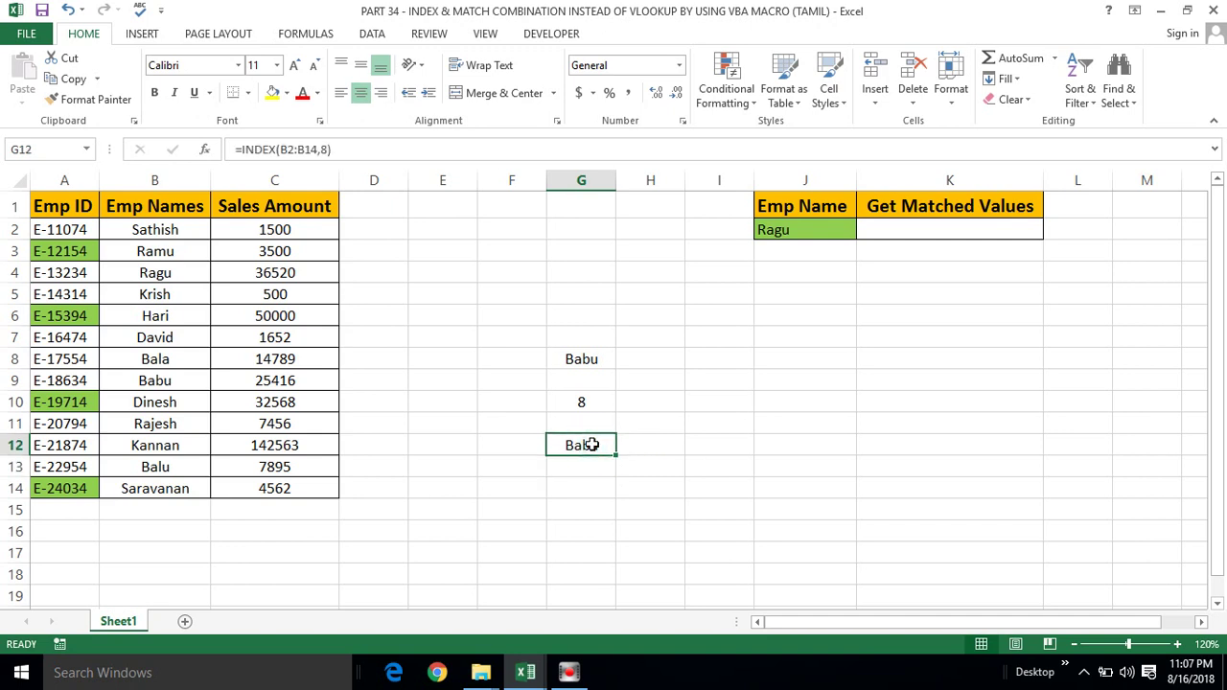
left_click(144, 360)
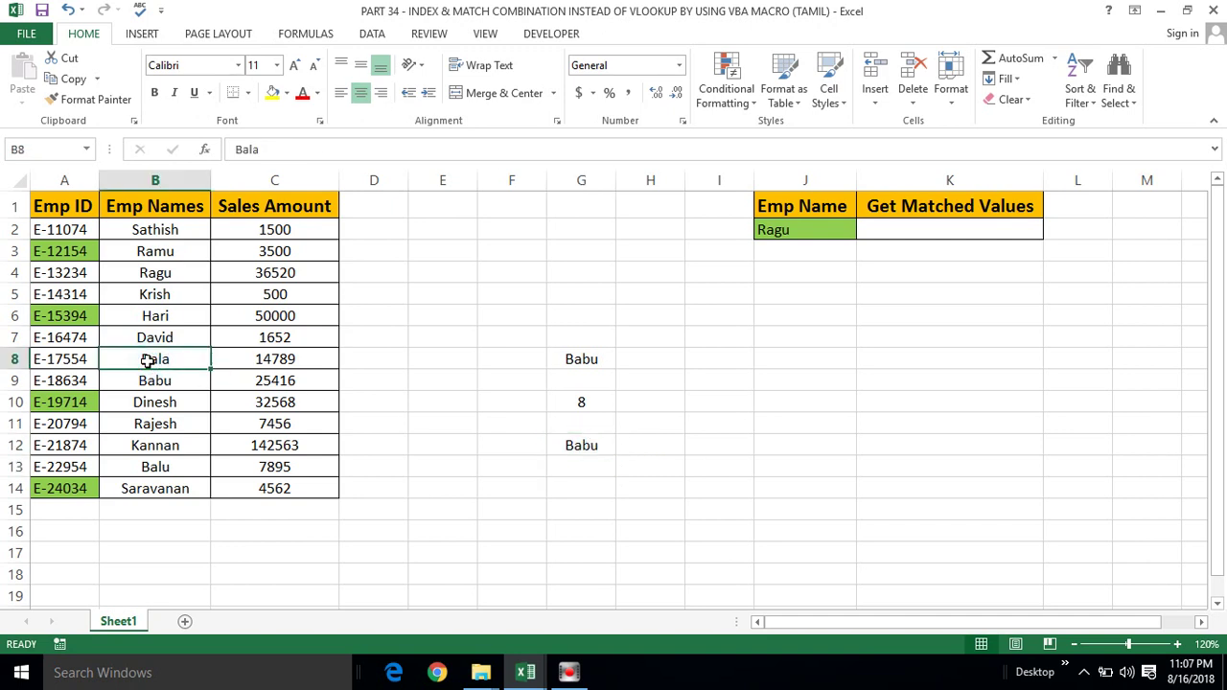
left_click(12, 358)
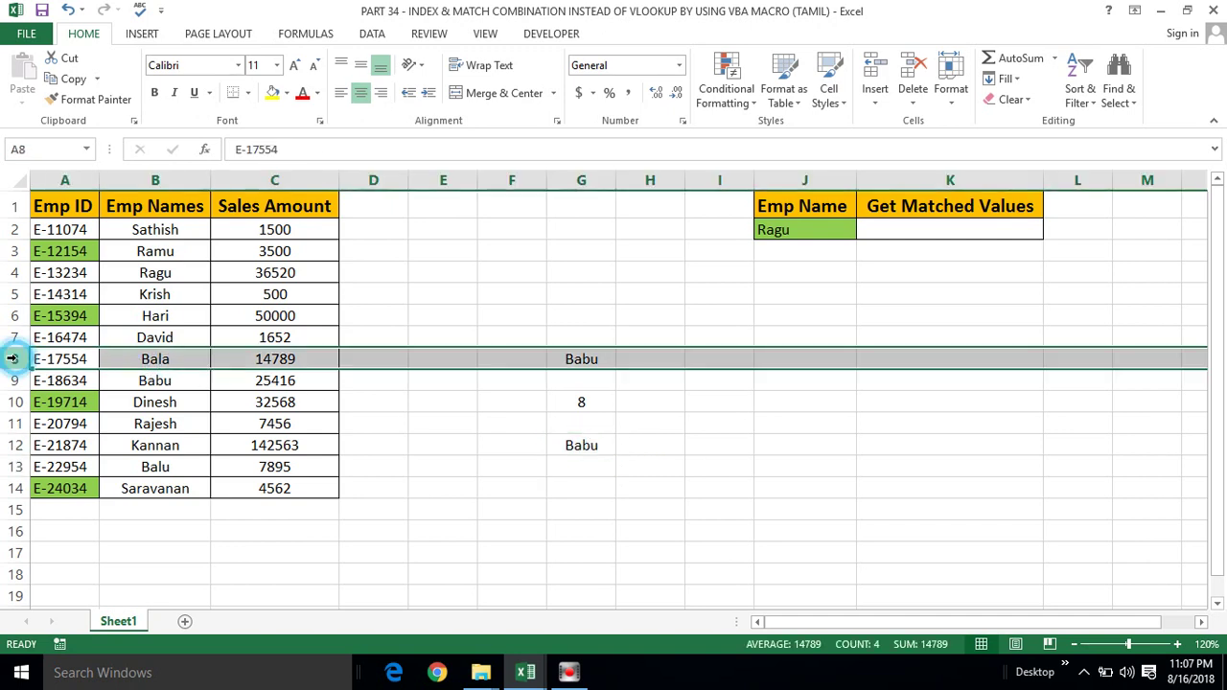
left_click(135, 359)
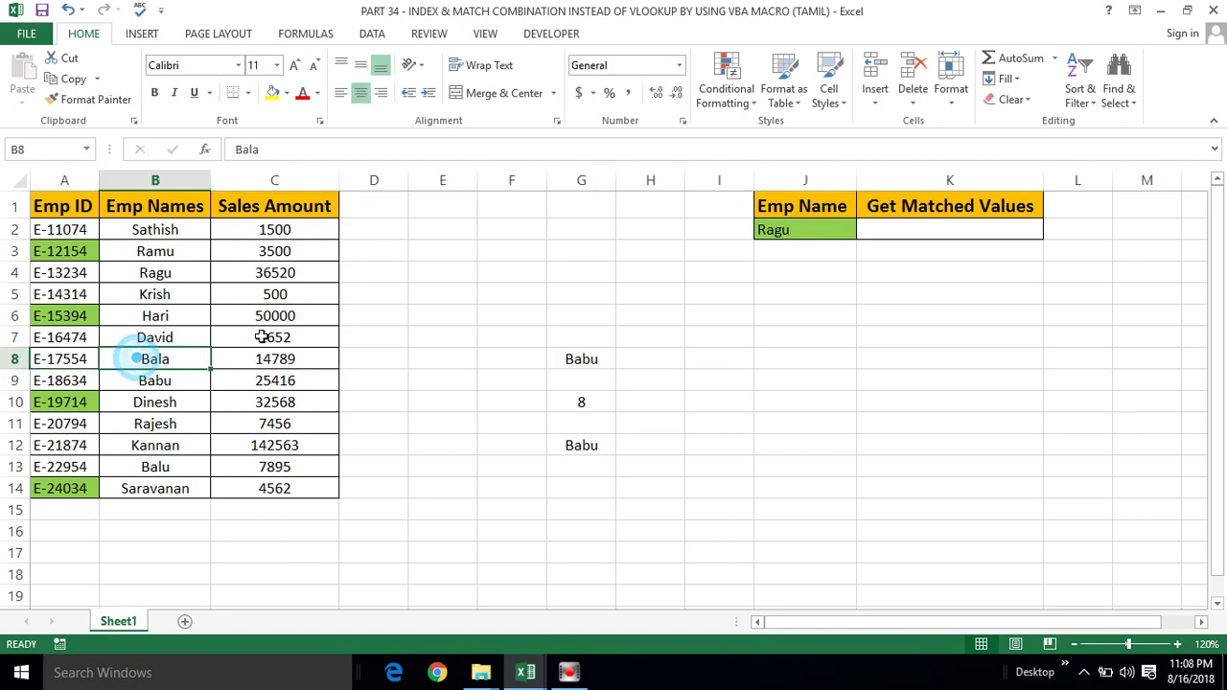
left_click(571, 446)
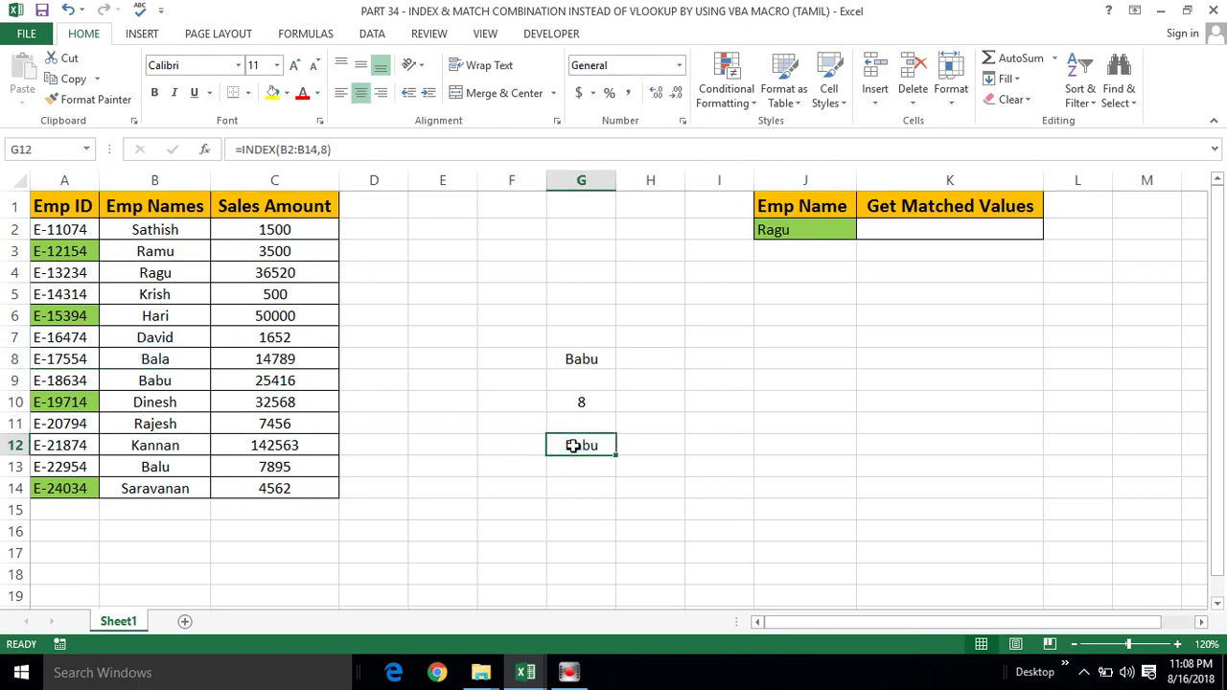
Step: Edit G12's formula to =INDEX(B2:B14,8,1) so it returns Babu
double_click(571, 445)
left_click(636, 445)
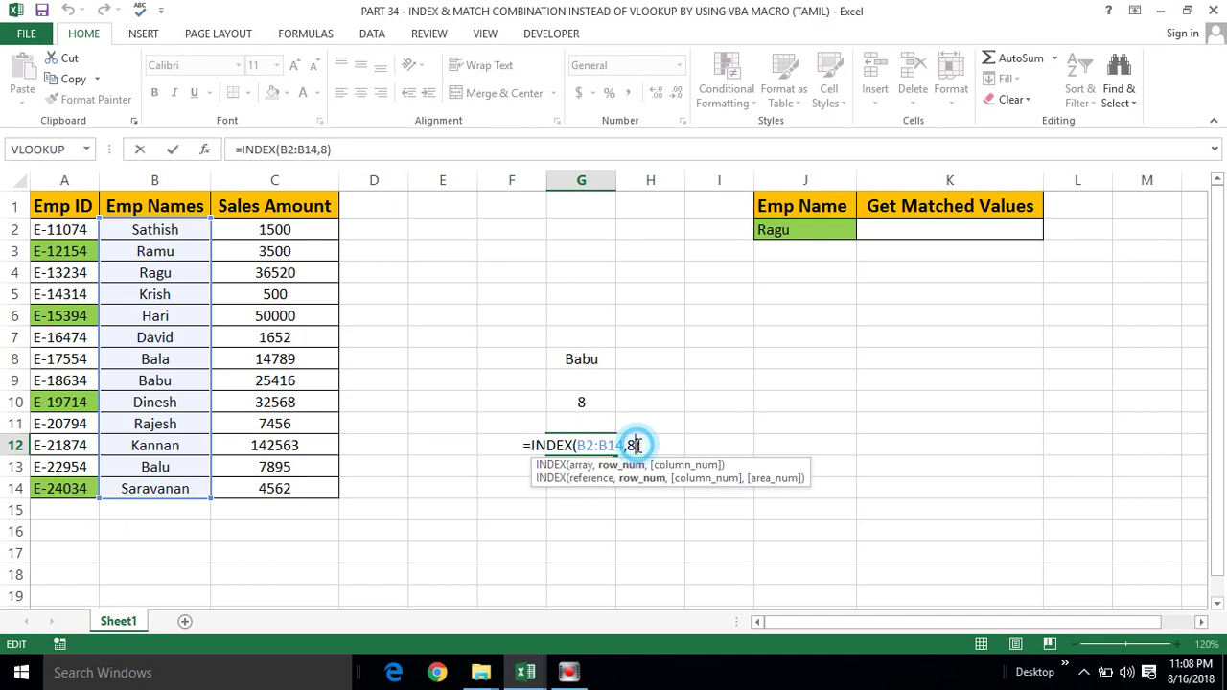
type(",1")
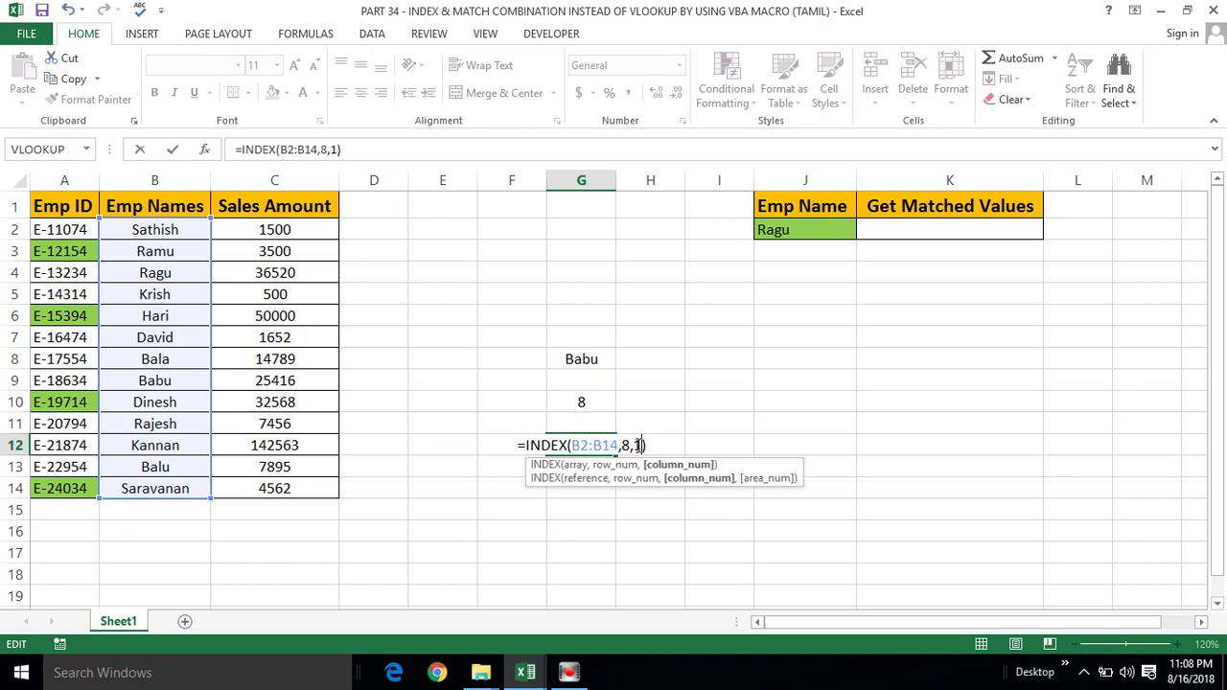
left_click(658, 445)
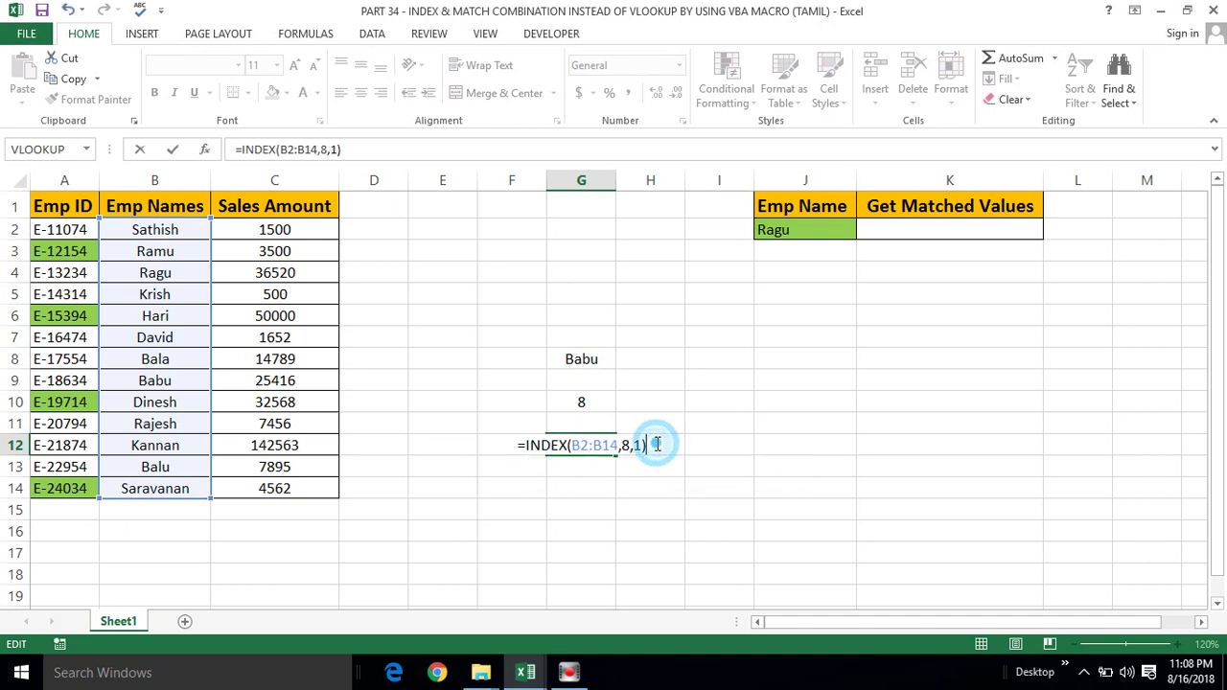
key("Return")
left_click(594, 444)
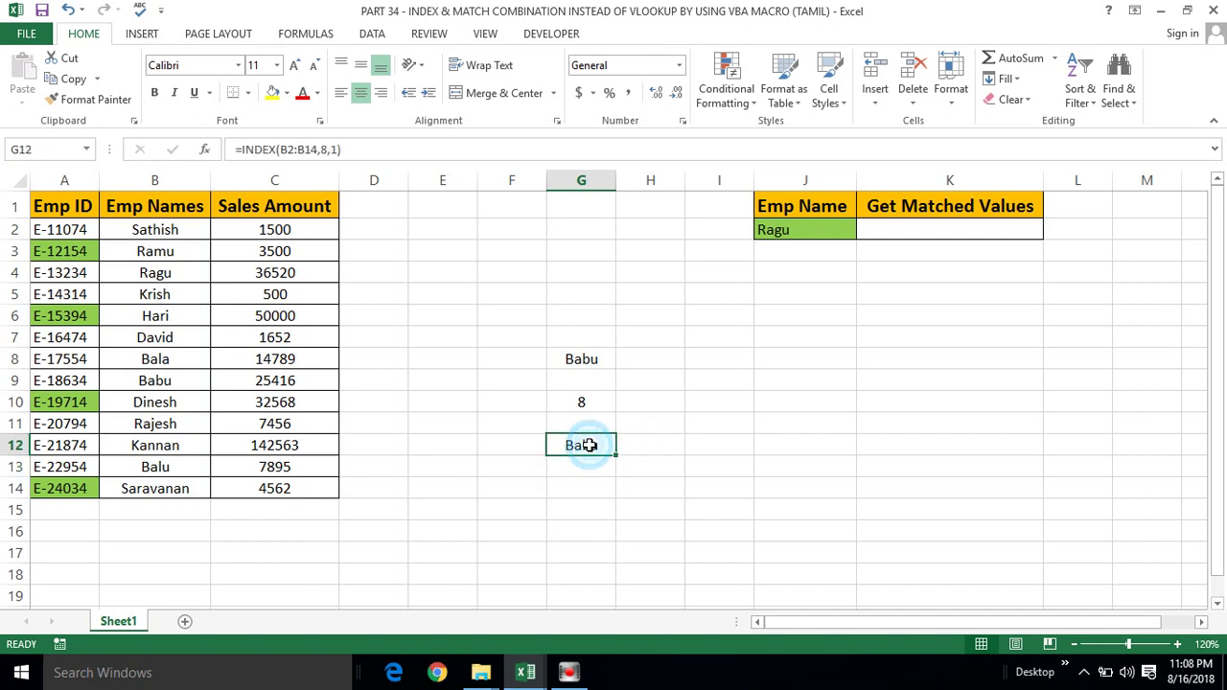
left_click(565, 461)
left_click(579, 443)
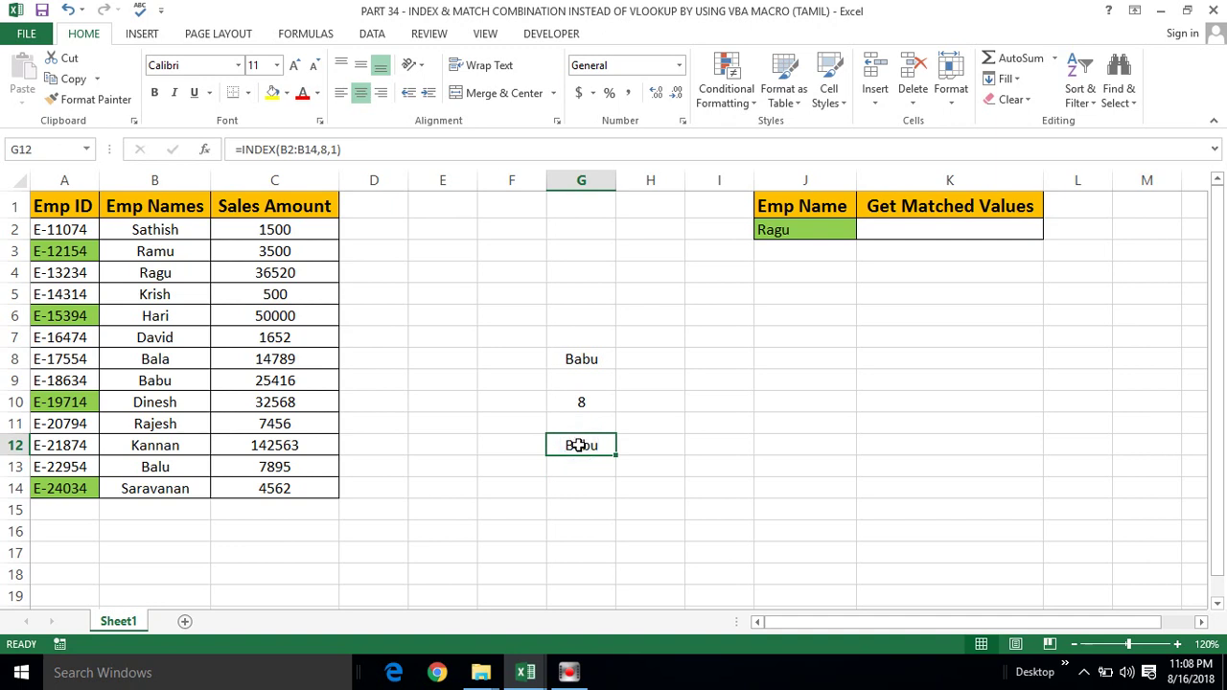
Step: Reselect the names range B2:B14 and revisit the MATCH formula in G10
left_click(163, 233)
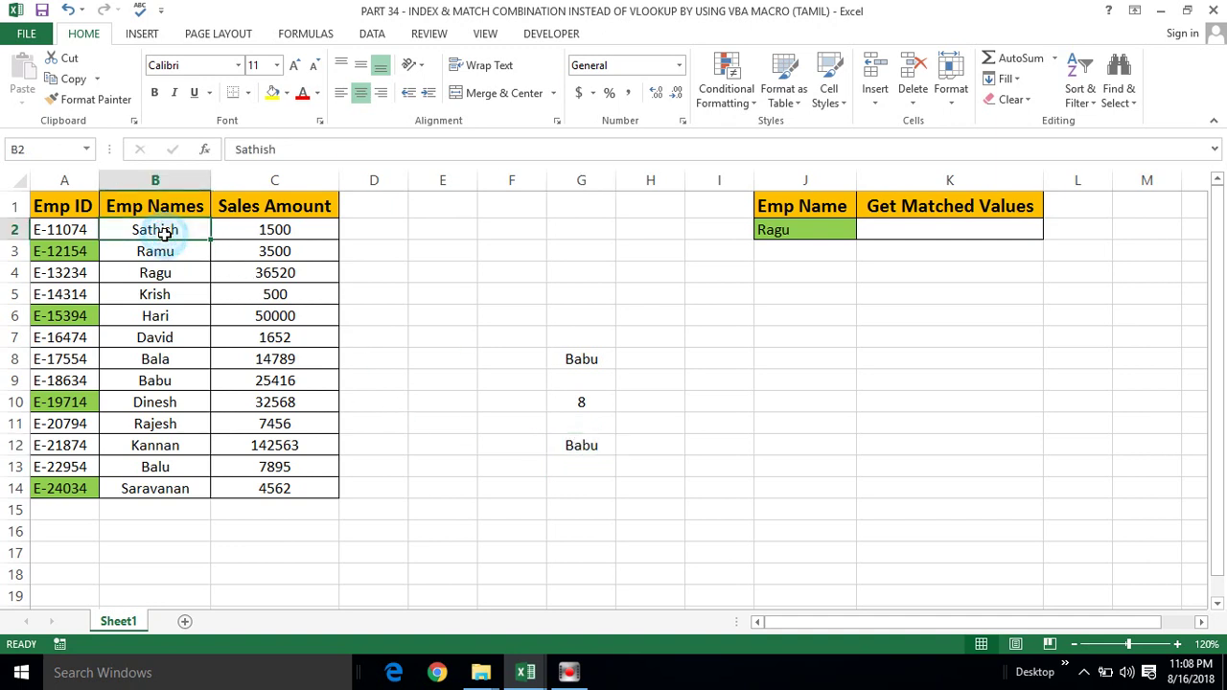
left_click(141, 395)
left_click(165, 226)
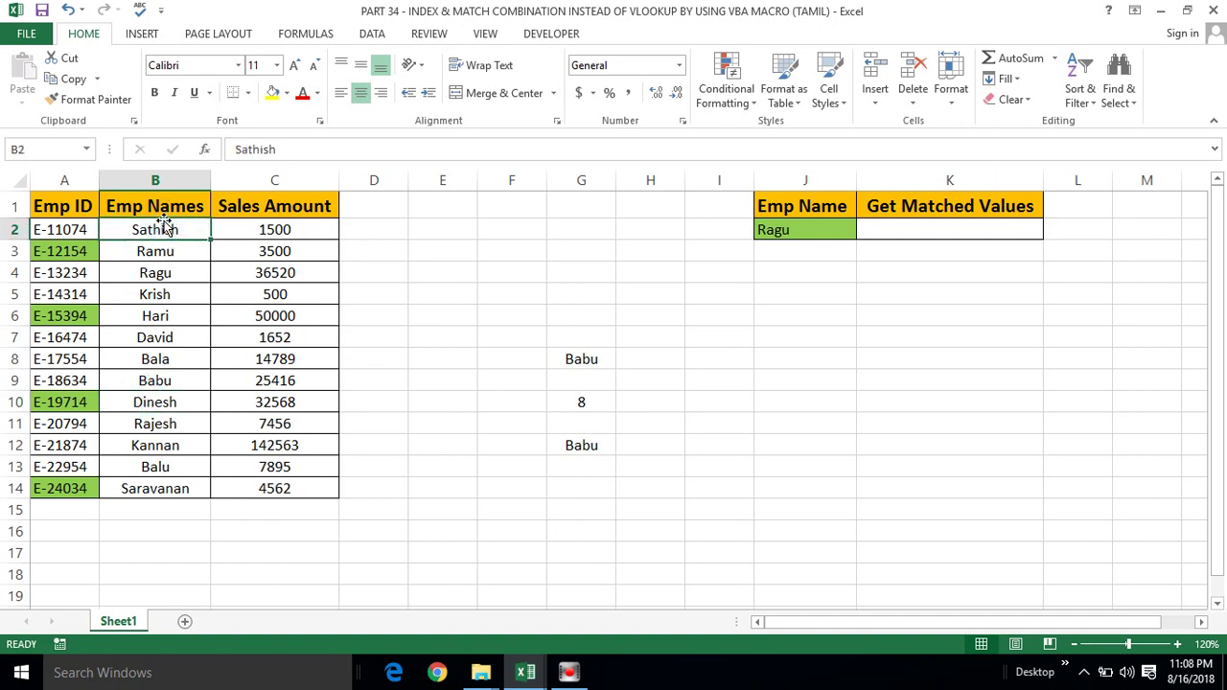
key("ctrl+shift+Down")
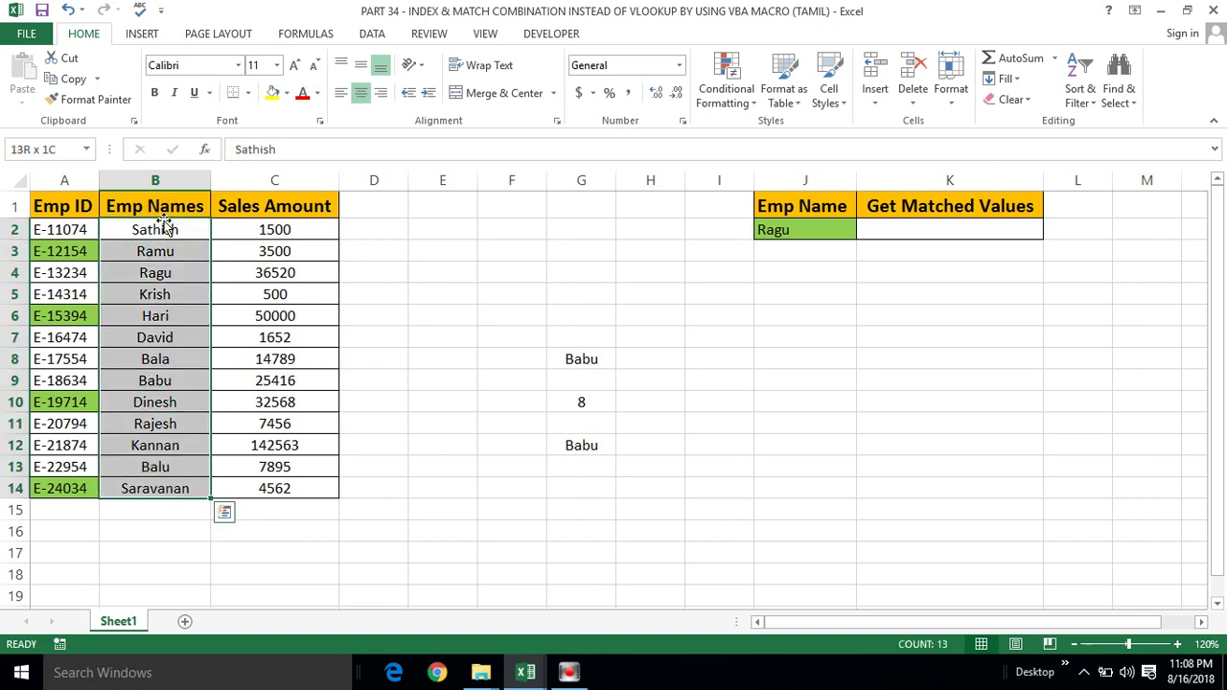
left_click(581, 402)
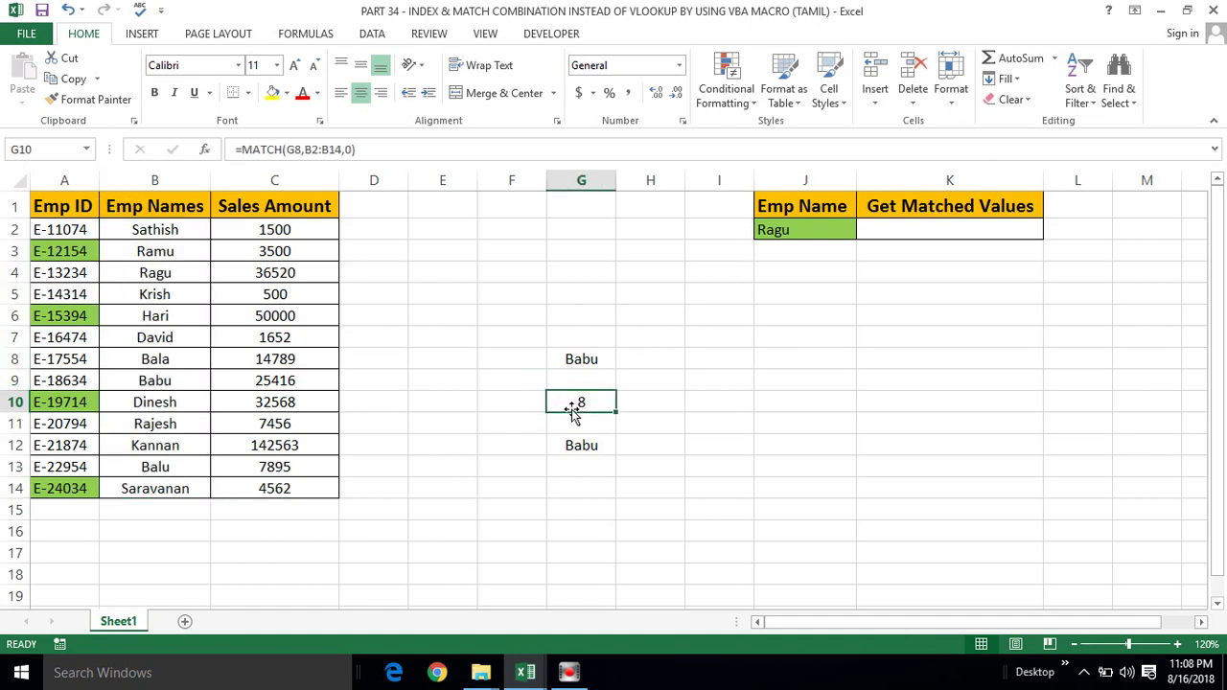
left_click(575, 469)
left_click(571, 488)
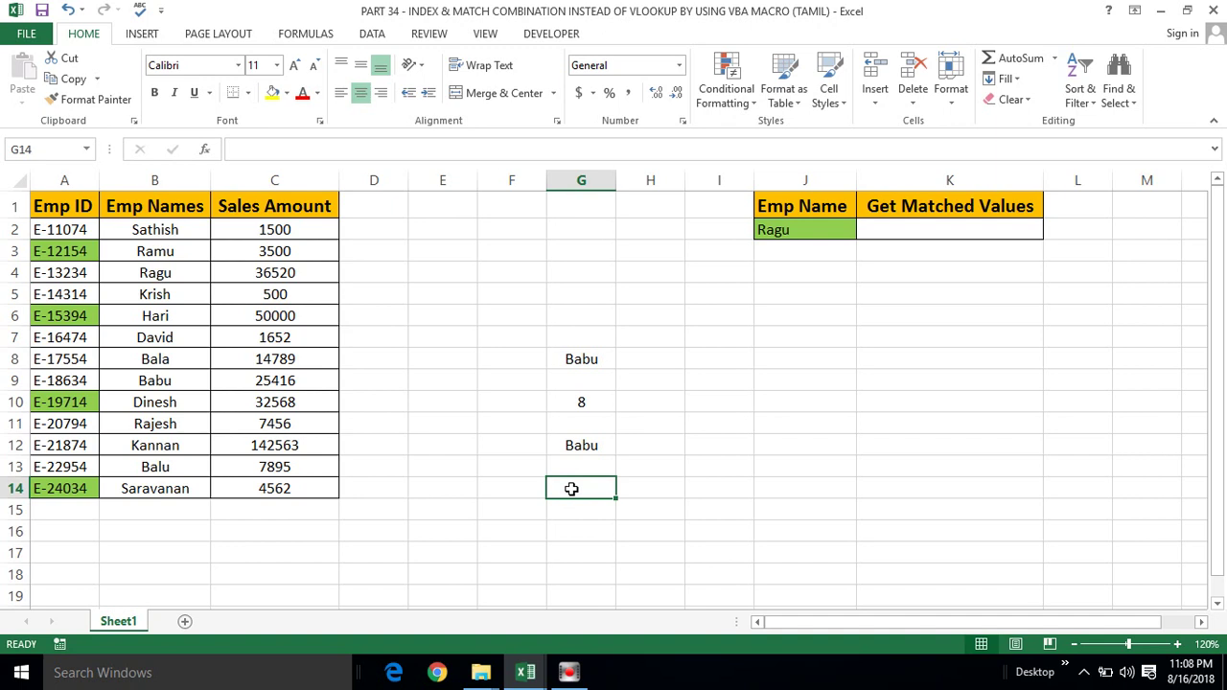
Step: Copy MATCH(G8,B2:B14,0) from G10's formula, leaving the cell unchanged
double_click(592, 398)
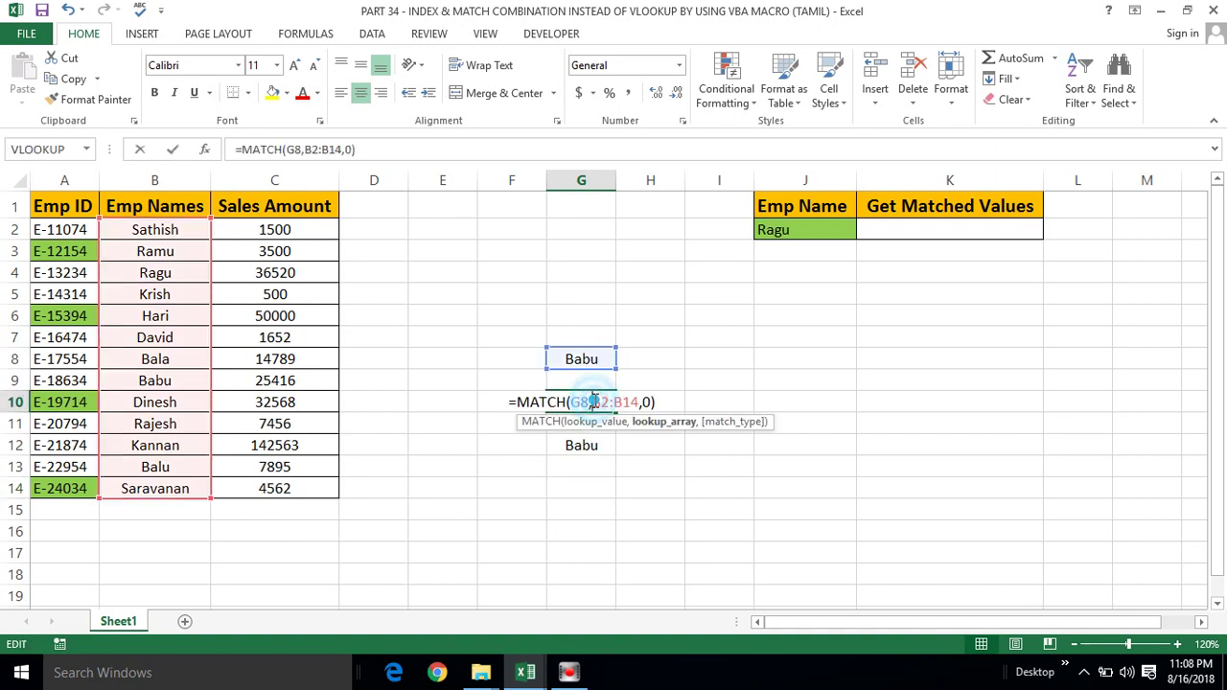
left_click(657, 401)
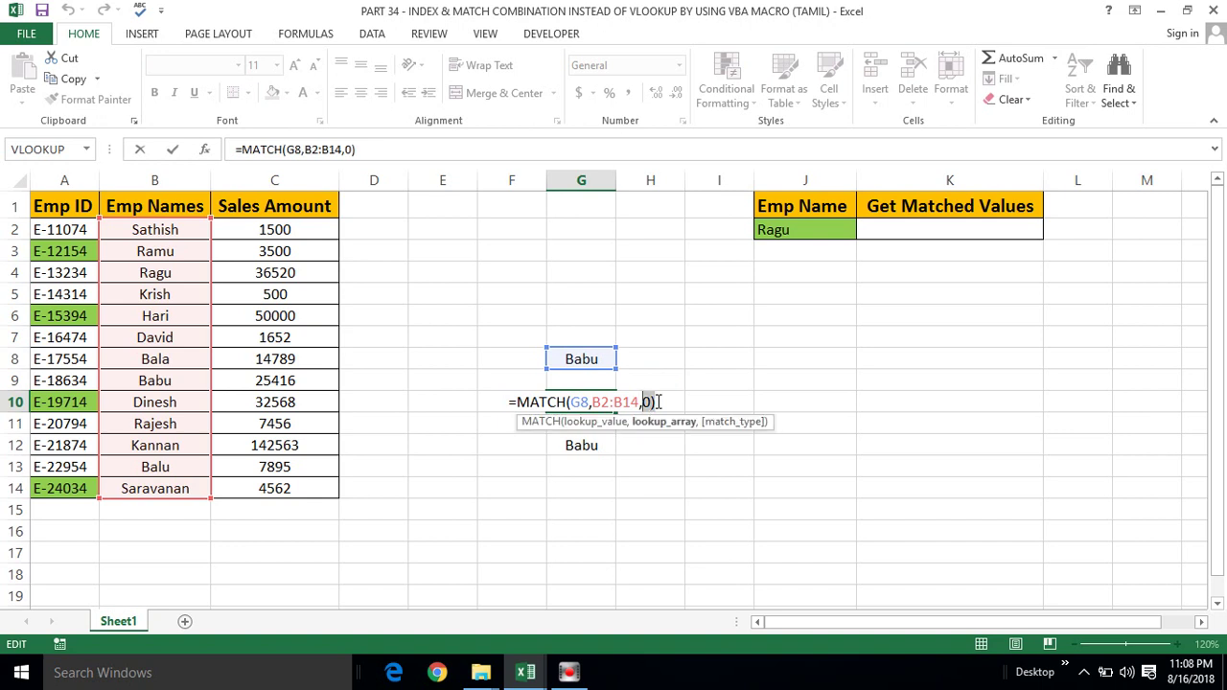
key("shift+Left")
key("shift+Left")
key("shift+Left")
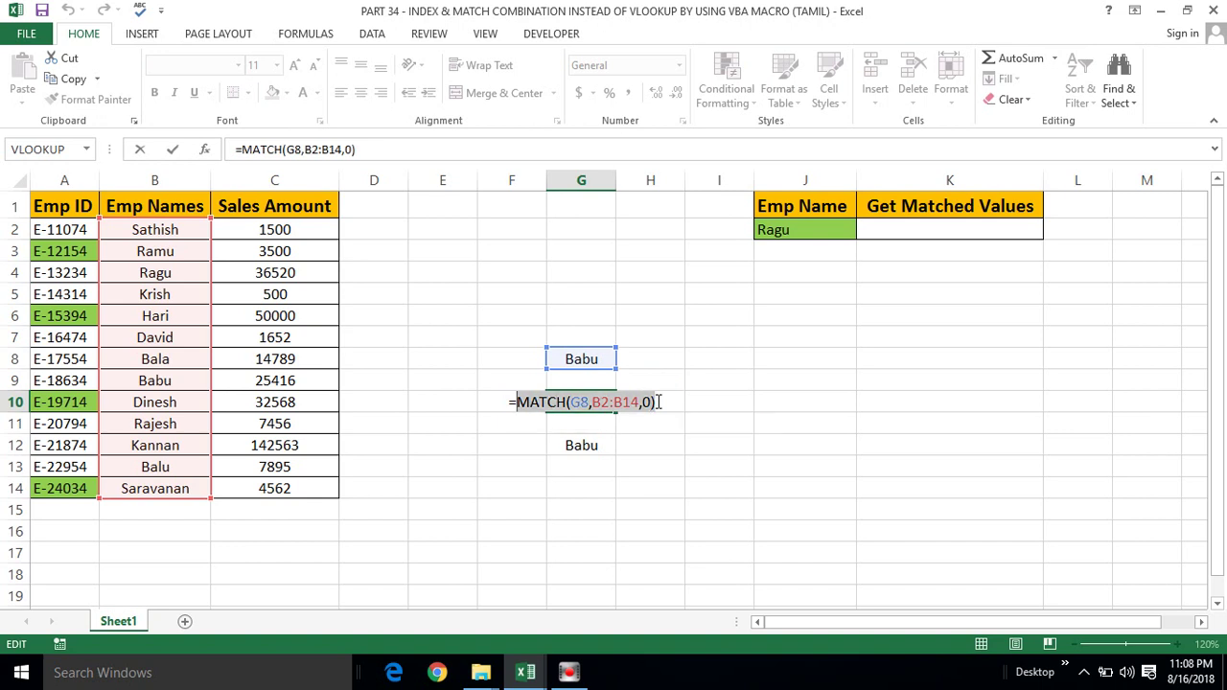
key("ctrl+c")
key("Escape")
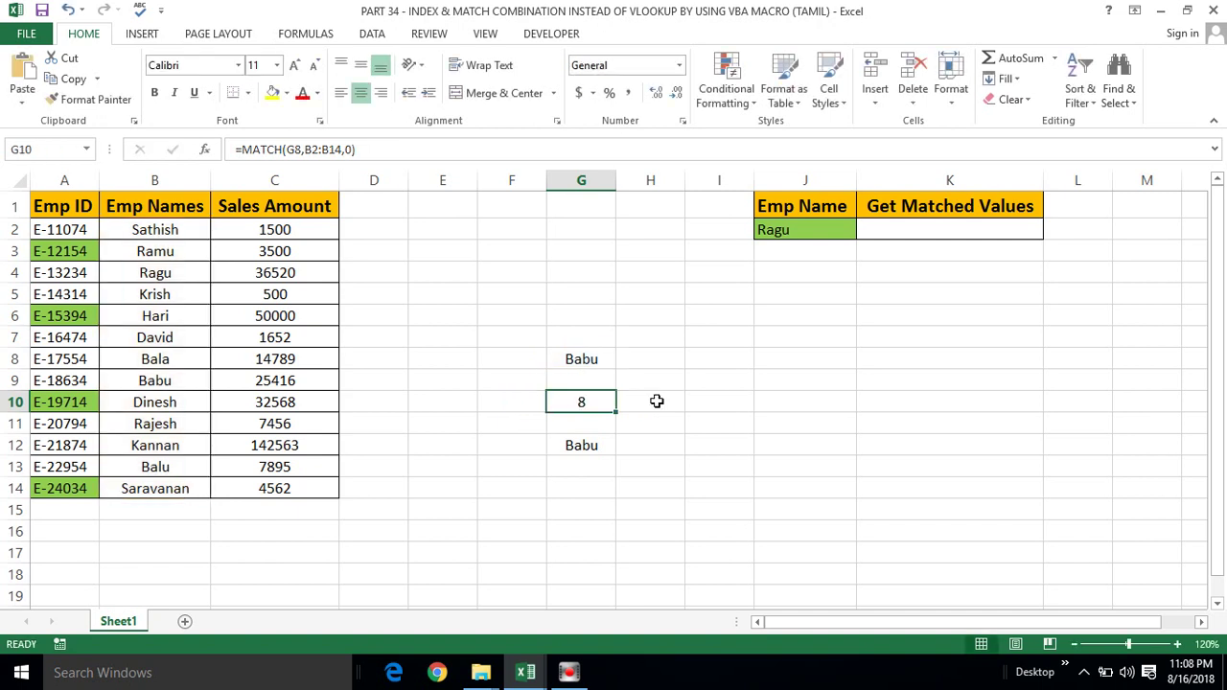
left_click(584, 475)
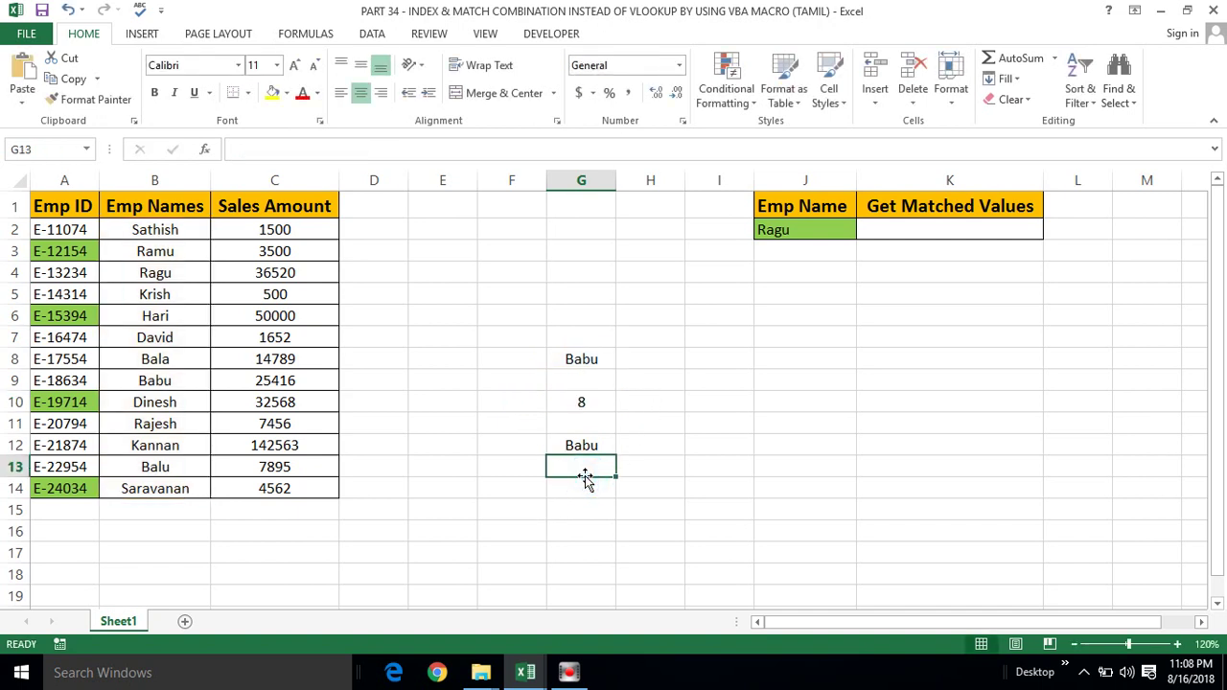
Step: Build =INDEX(A2:A14,MATCH(G8,B2:B14,0)) in G14 to return Babu's Emp ID E-18634
left_click(577, 488)
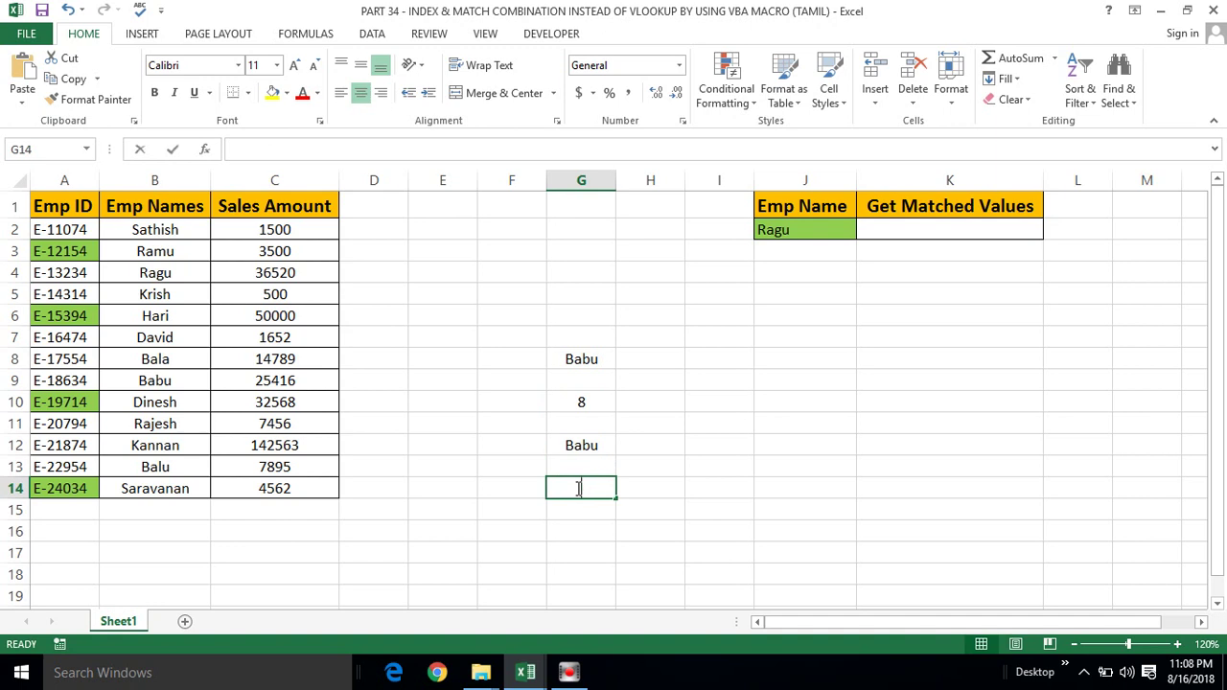
type("=In")
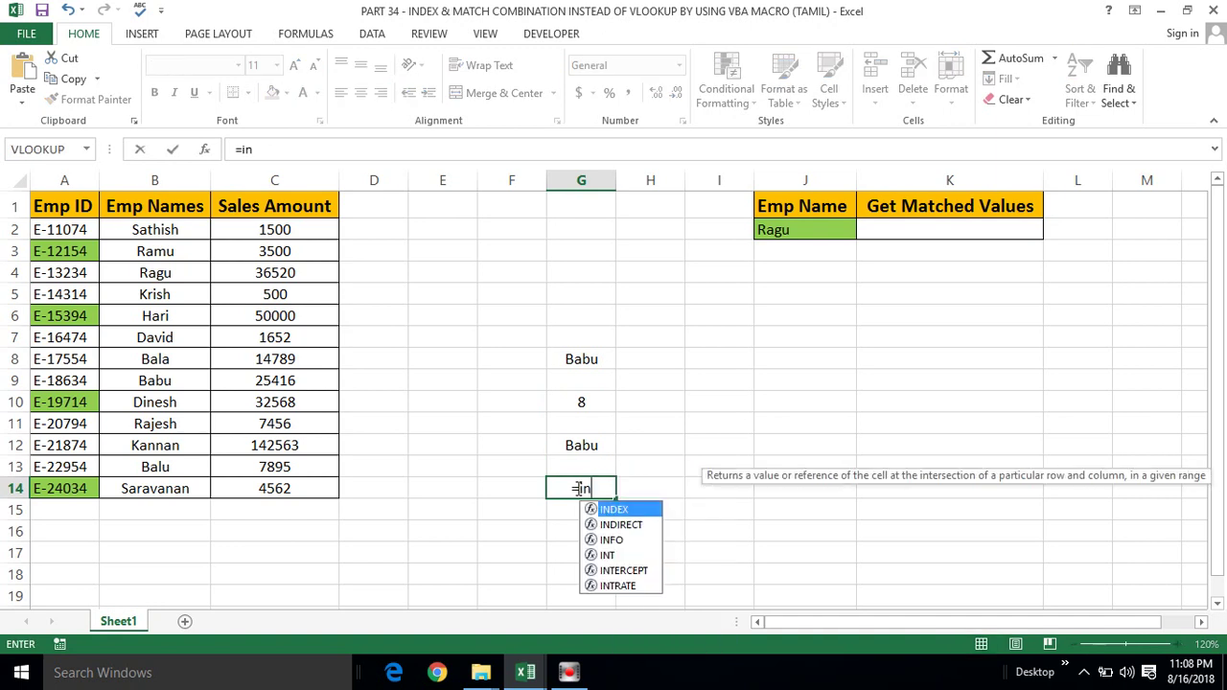
type("d")
key("Tab")
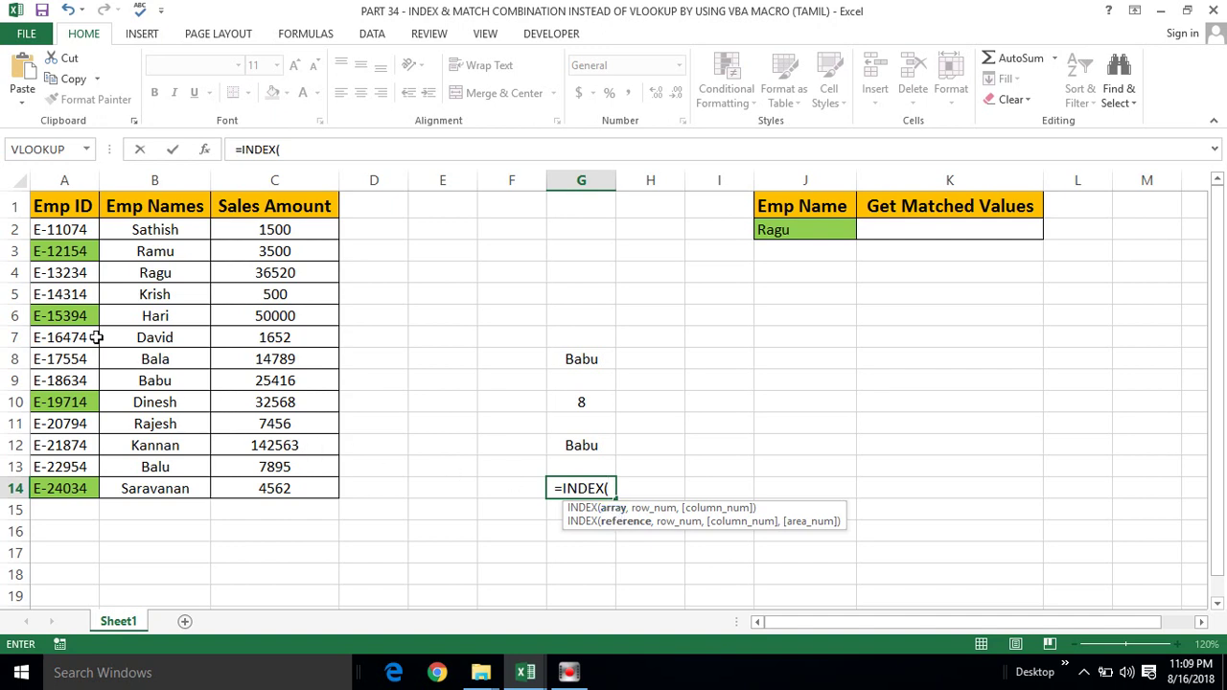
left_click(63, 230)
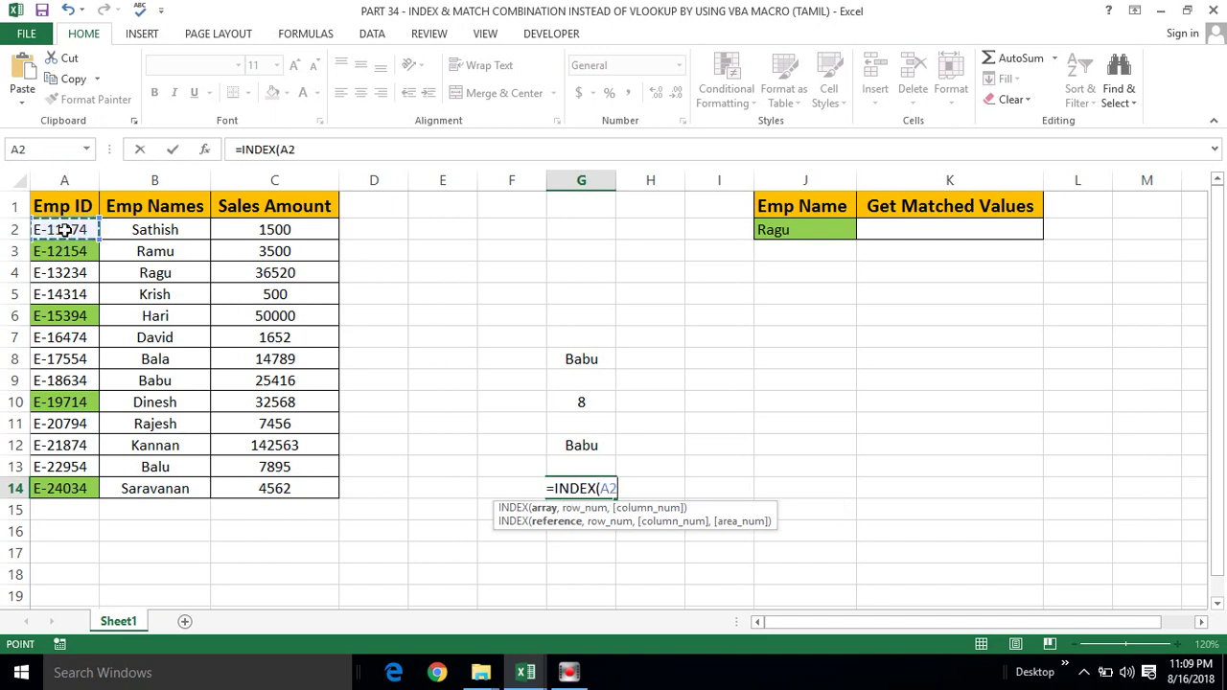
key("ctrl+shift+Down")
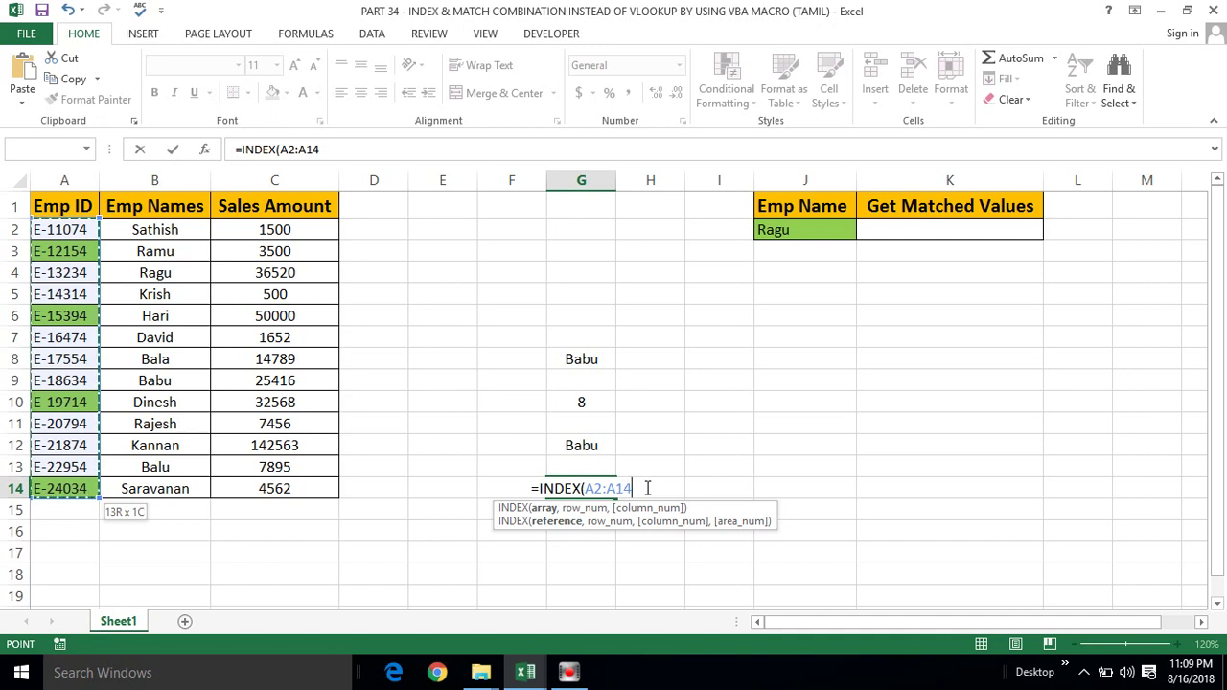
type(",")
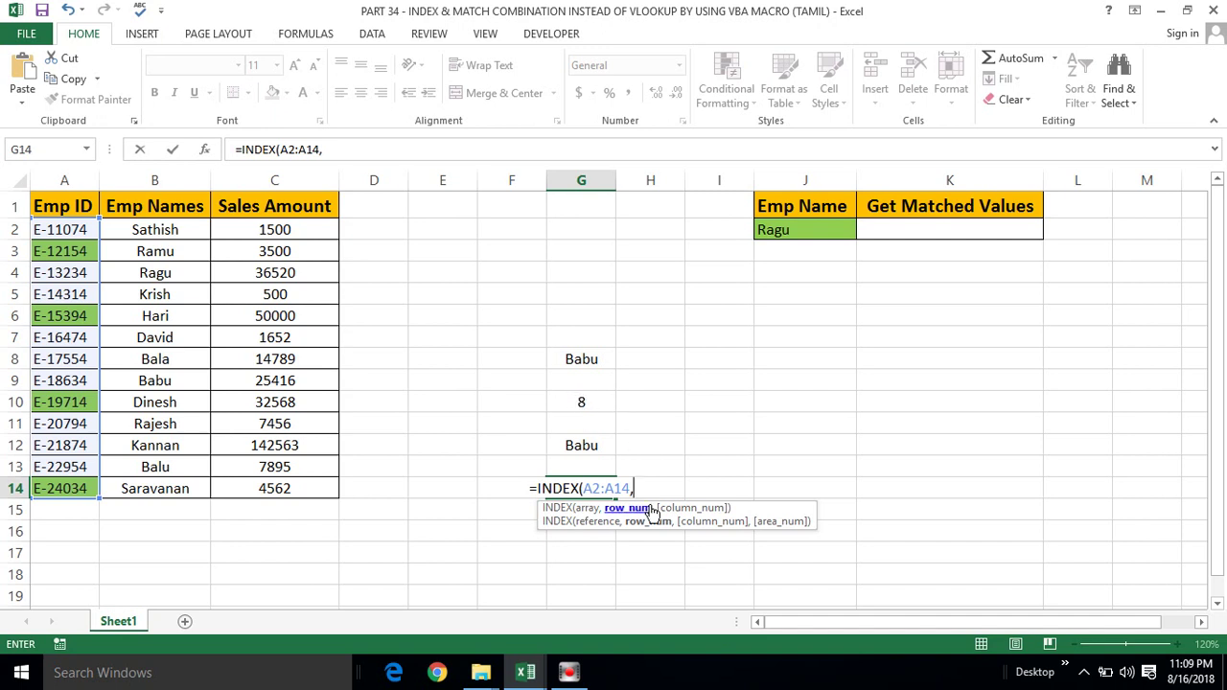
type("MATCH(G8,B2:B14,0)")
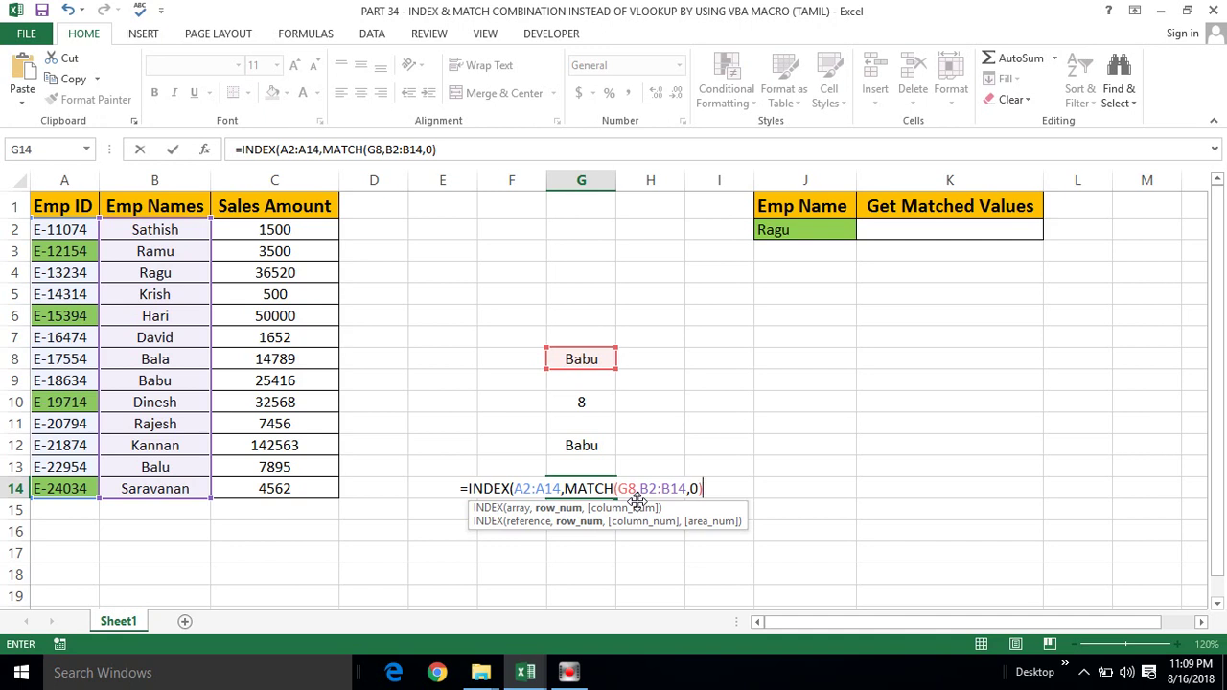
type(",")
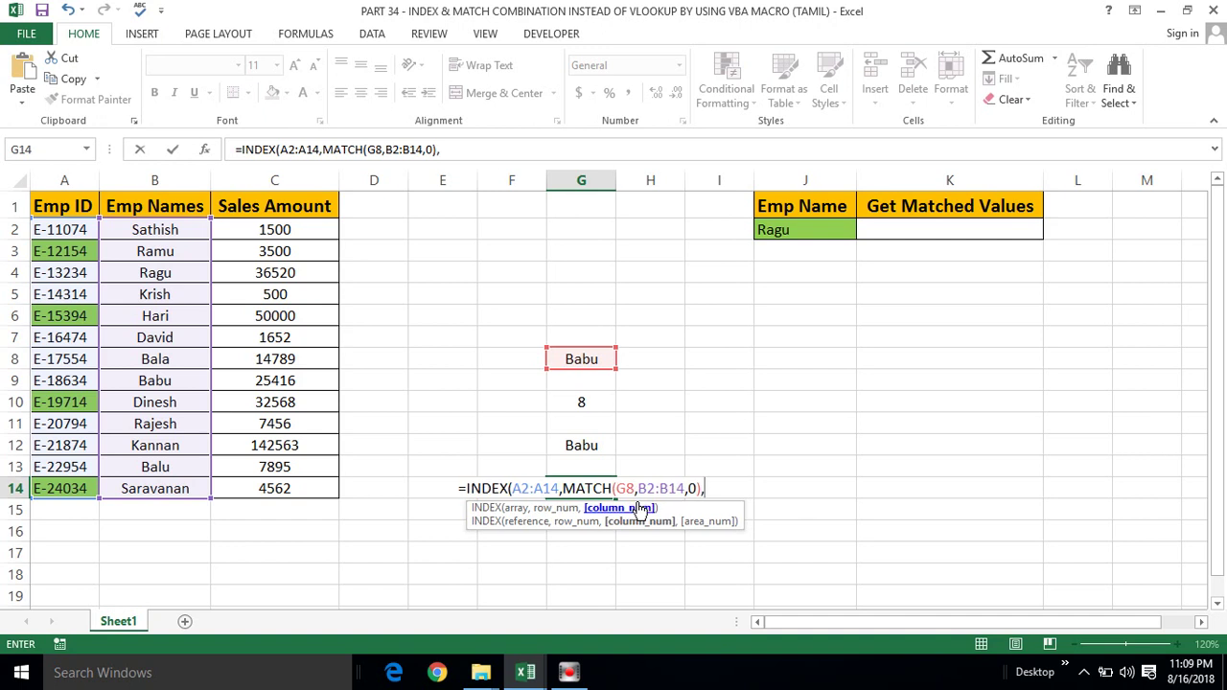
key("BackSpace")
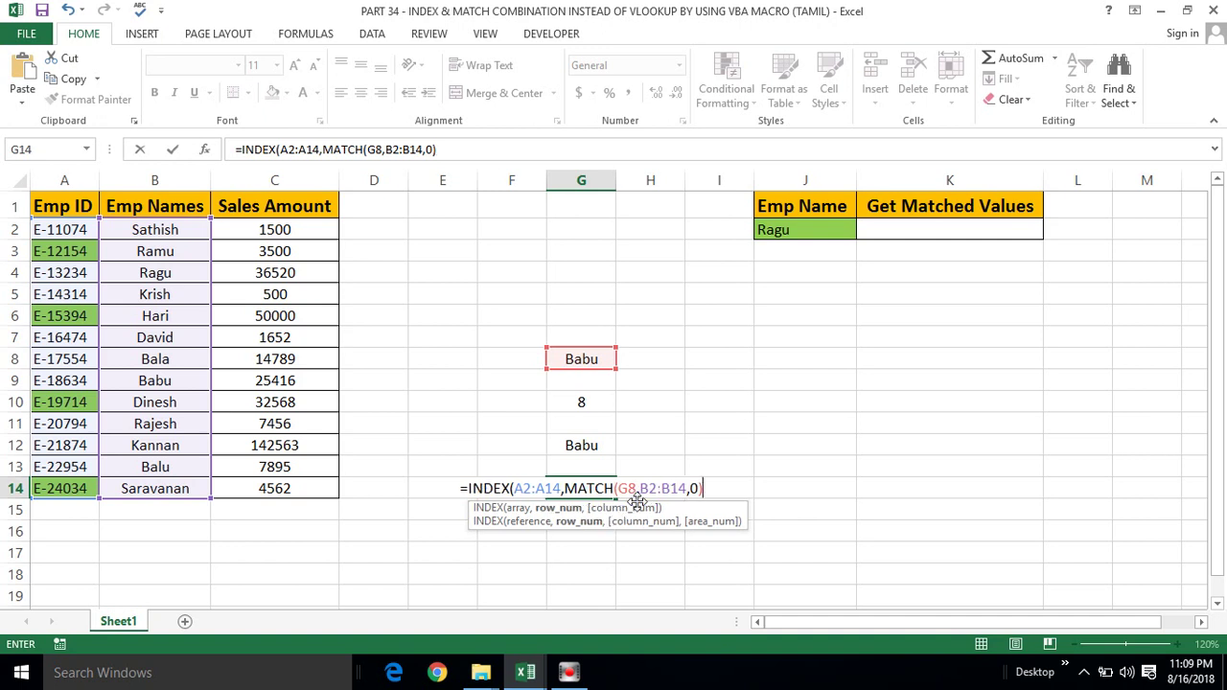
type(")")
key("Return")
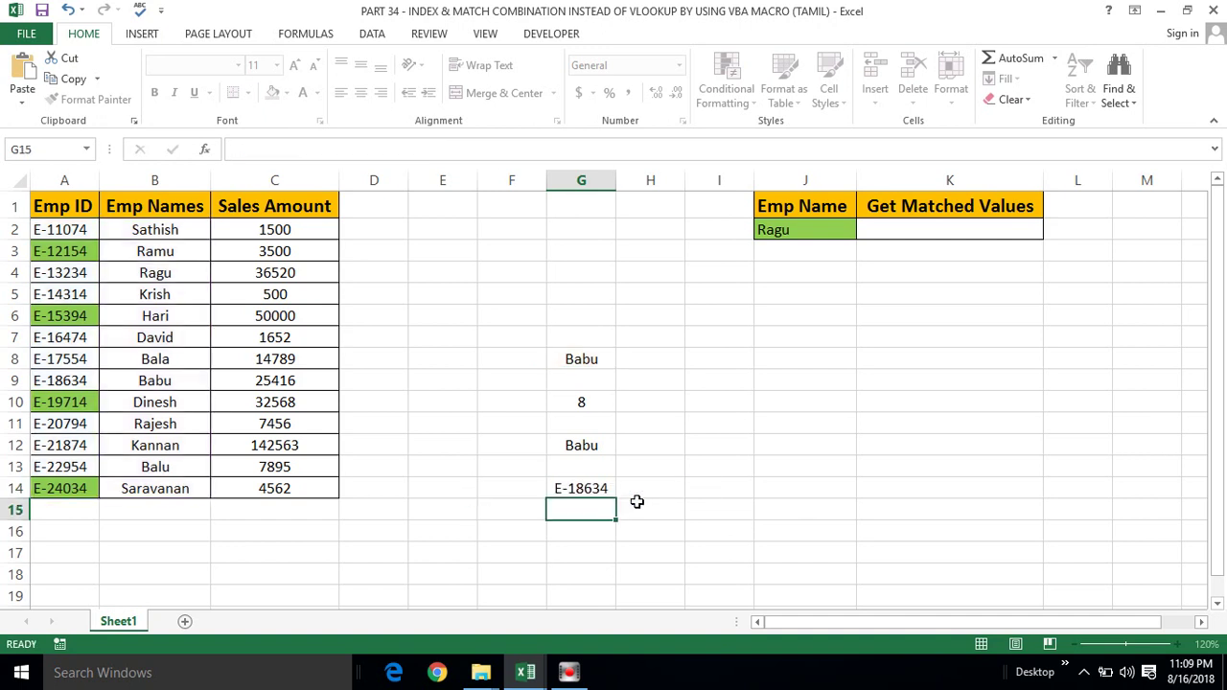
Step: Review G14's formula against the Emp Names column and the Emp ID header in A1
left_click(580, 487)
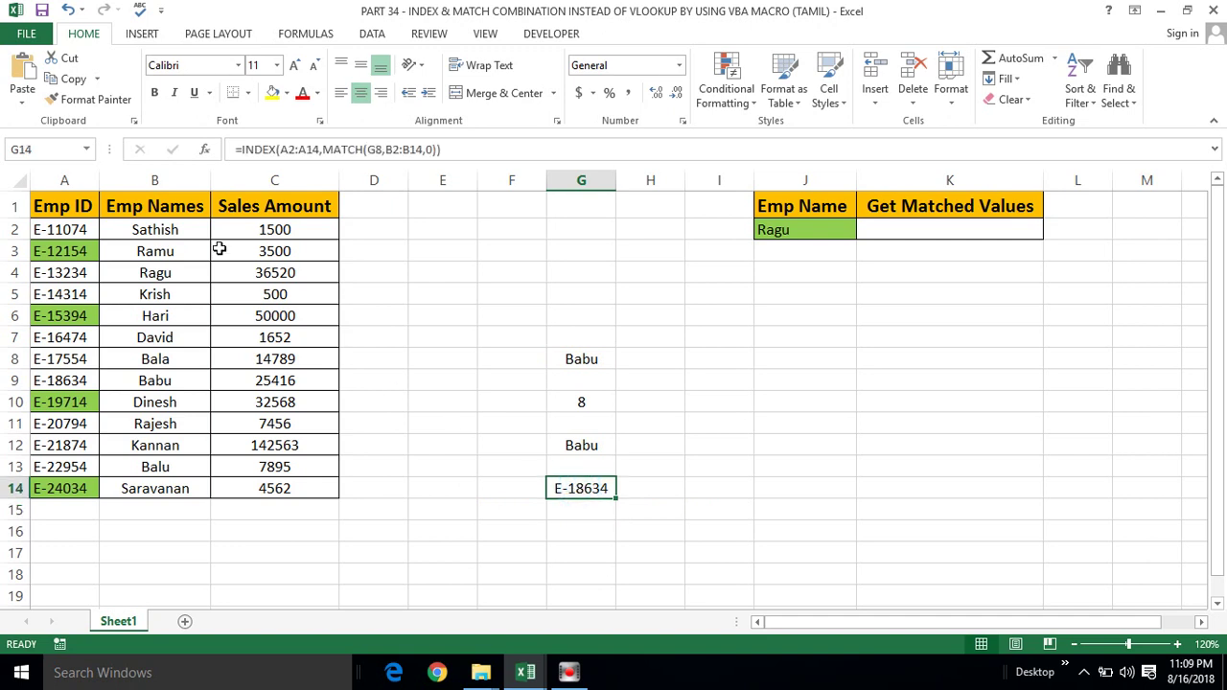
left_click(176, 179)
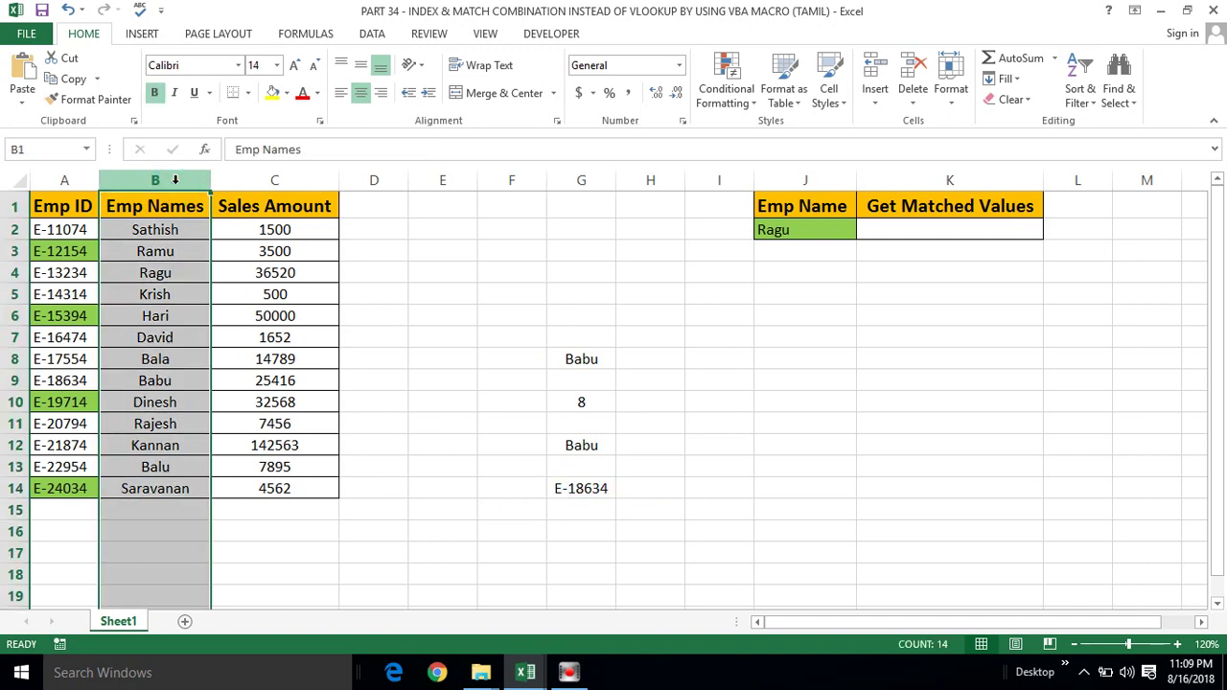
left_click(63, 195)
left_click(595, 489)
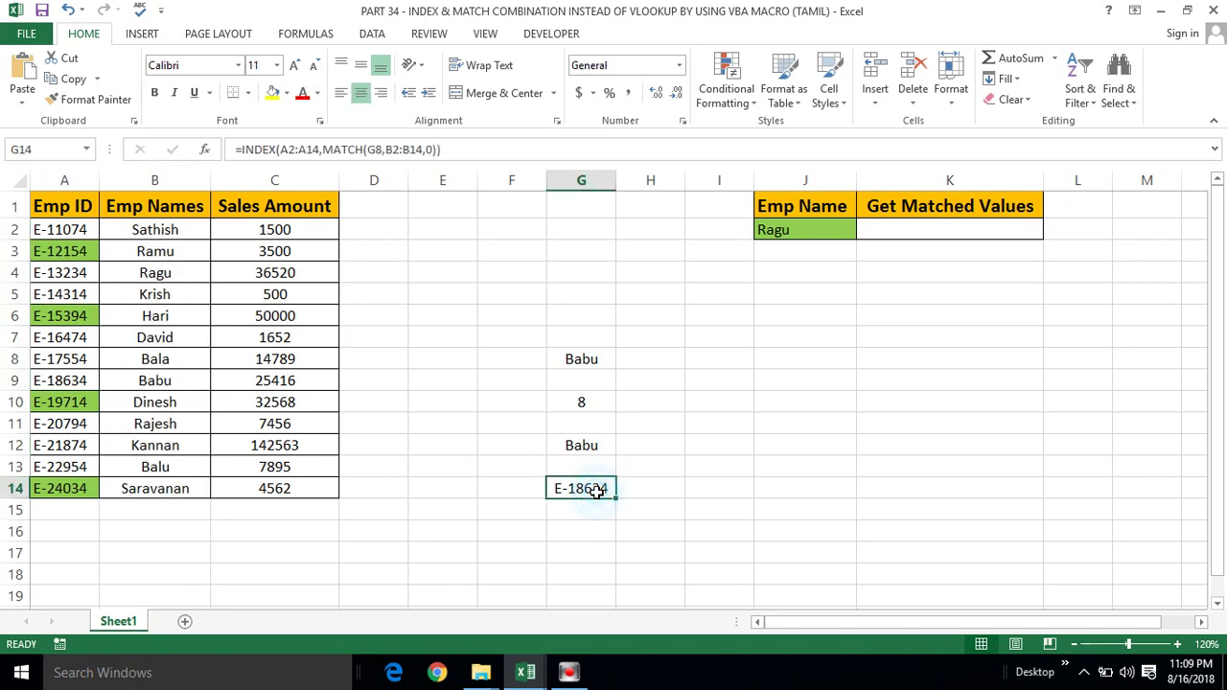
Step: Add column number 1 to G14's formula, making it =INDEX(A2:A14,MATCH(G8,B2:B14,0),1)
key("F2")
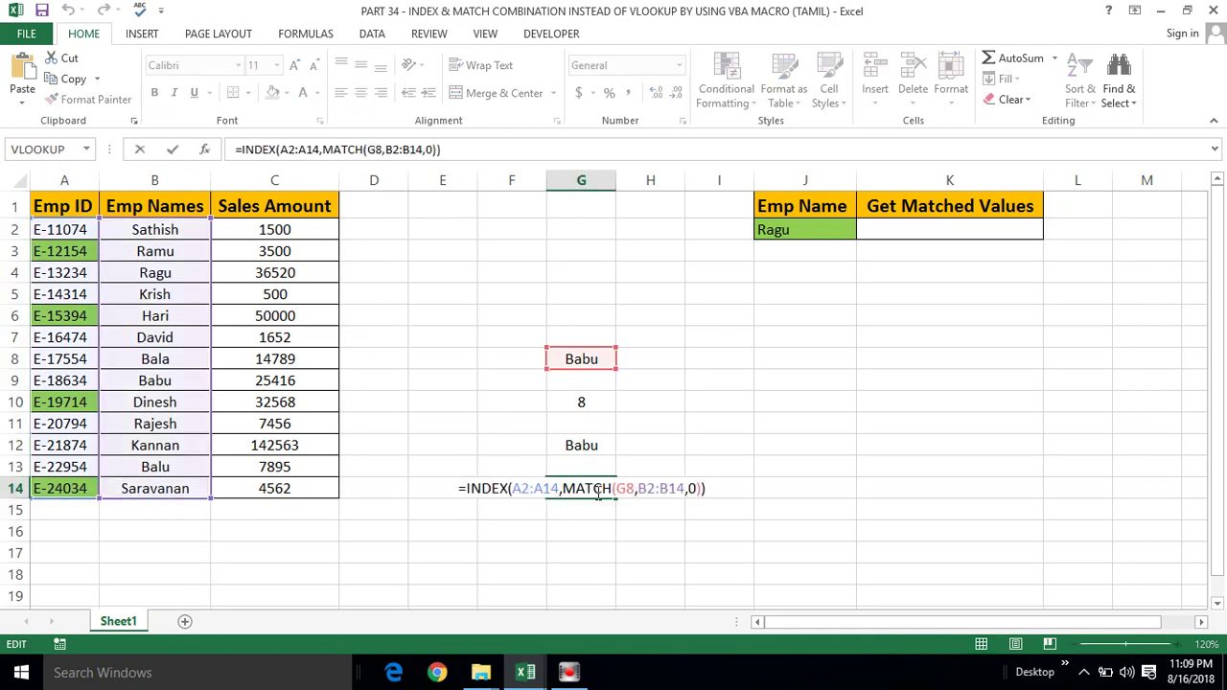
key("Left")
type(",")
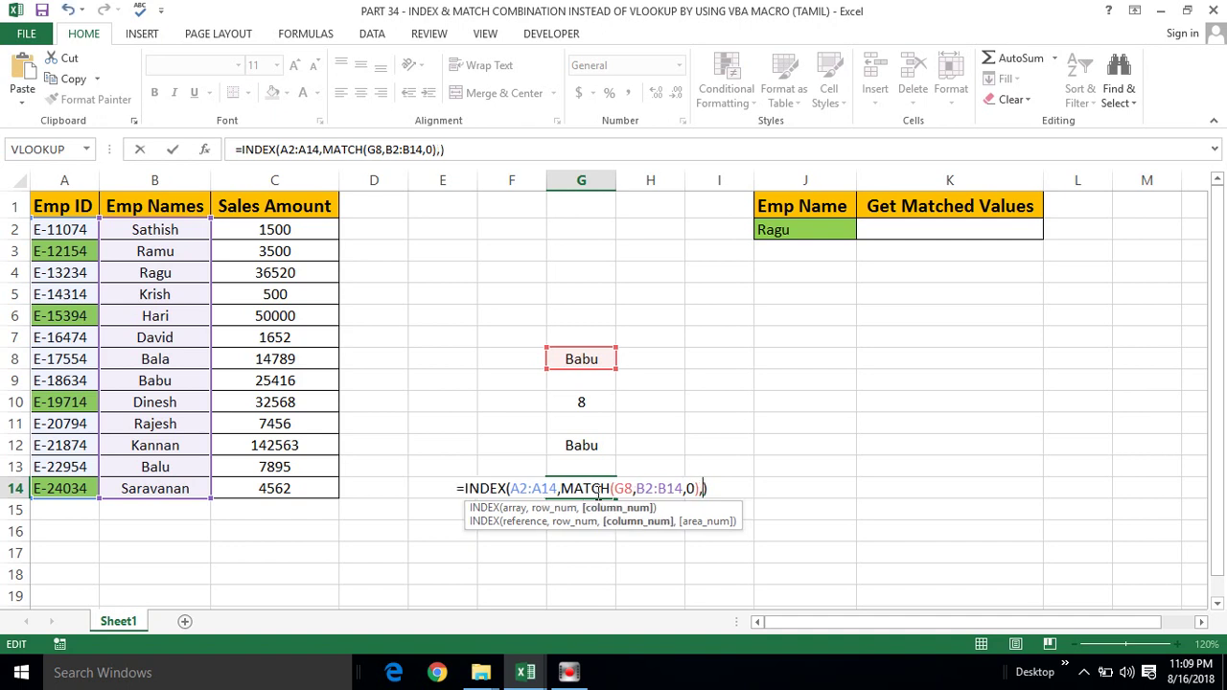
key("Return")
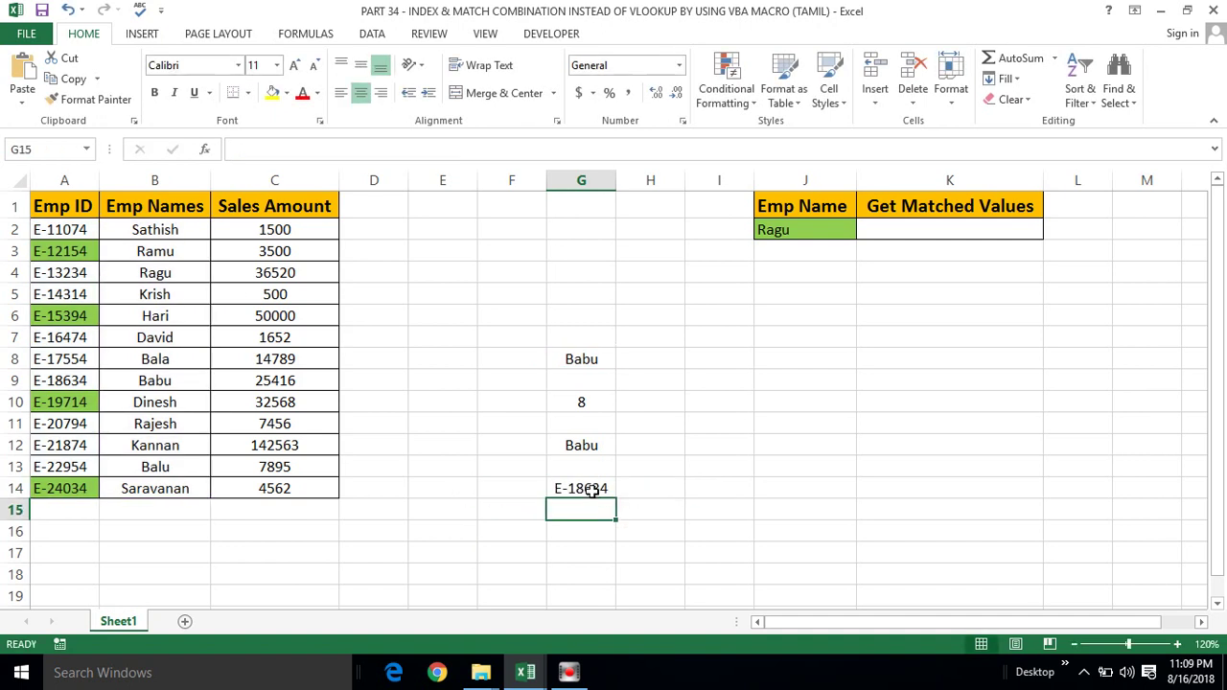
left_click(592, 488)
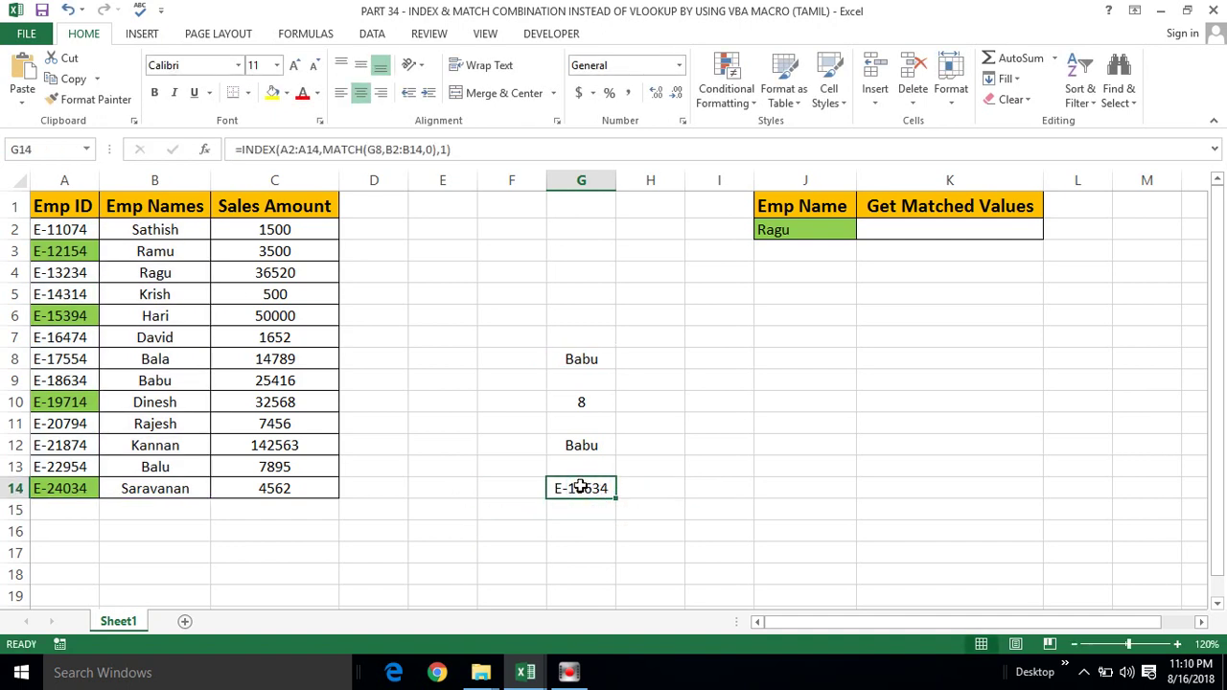
left_click(156, 180)
left_click(583, 491)
left_click(573, 445)
left_click(585, 403)
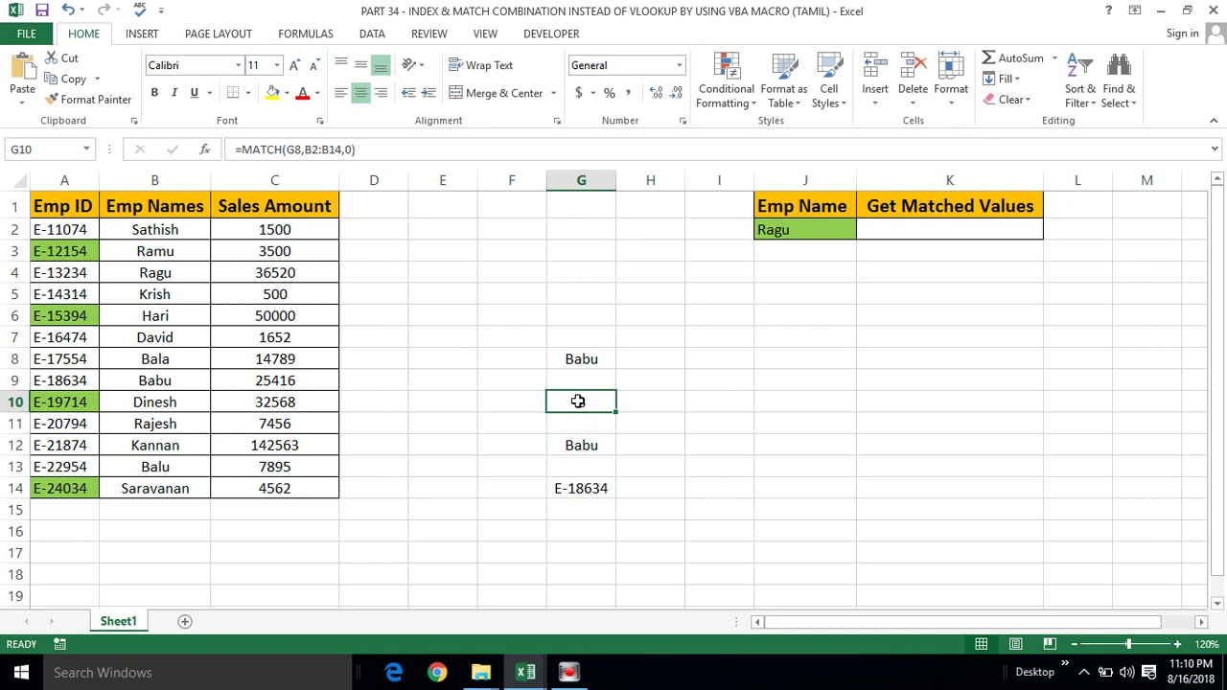
left_click(585, 444)
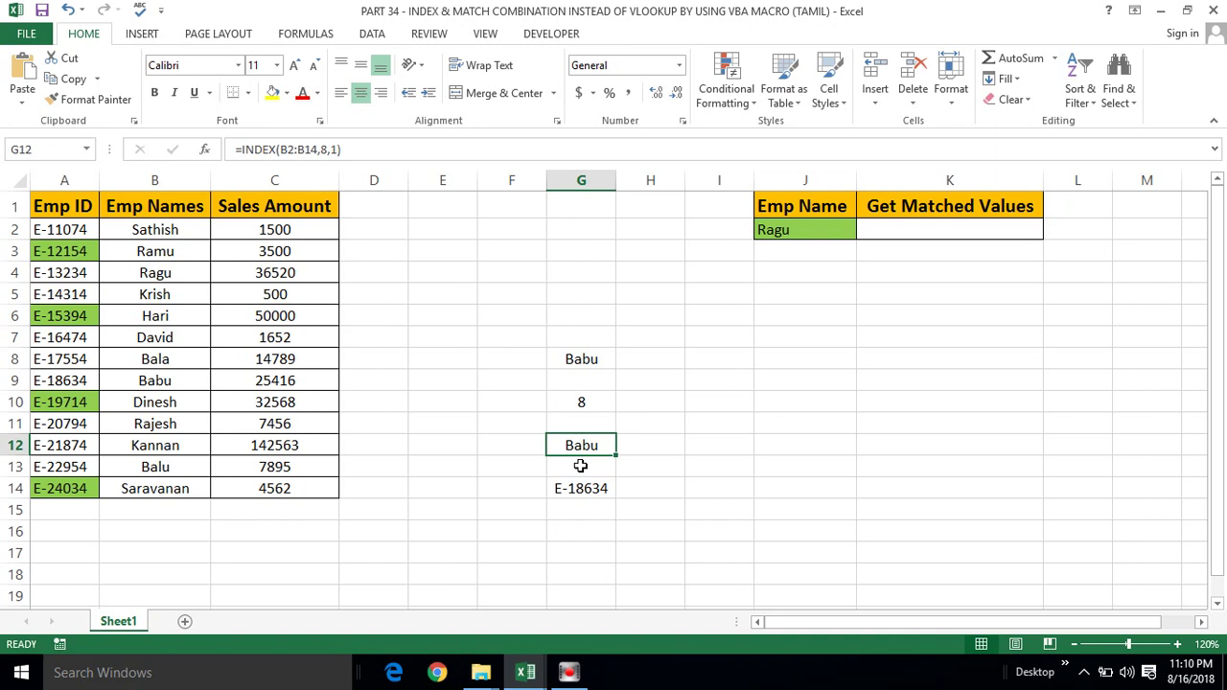
left_click(571, 403)
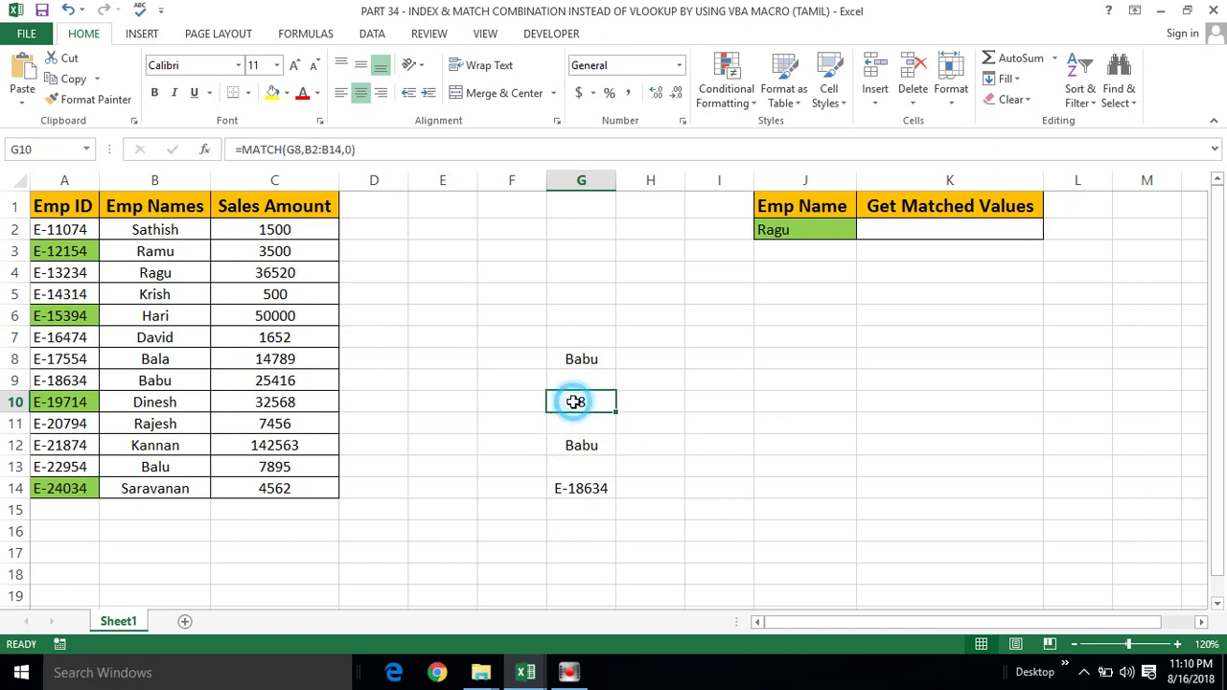
left_click(576, 442)
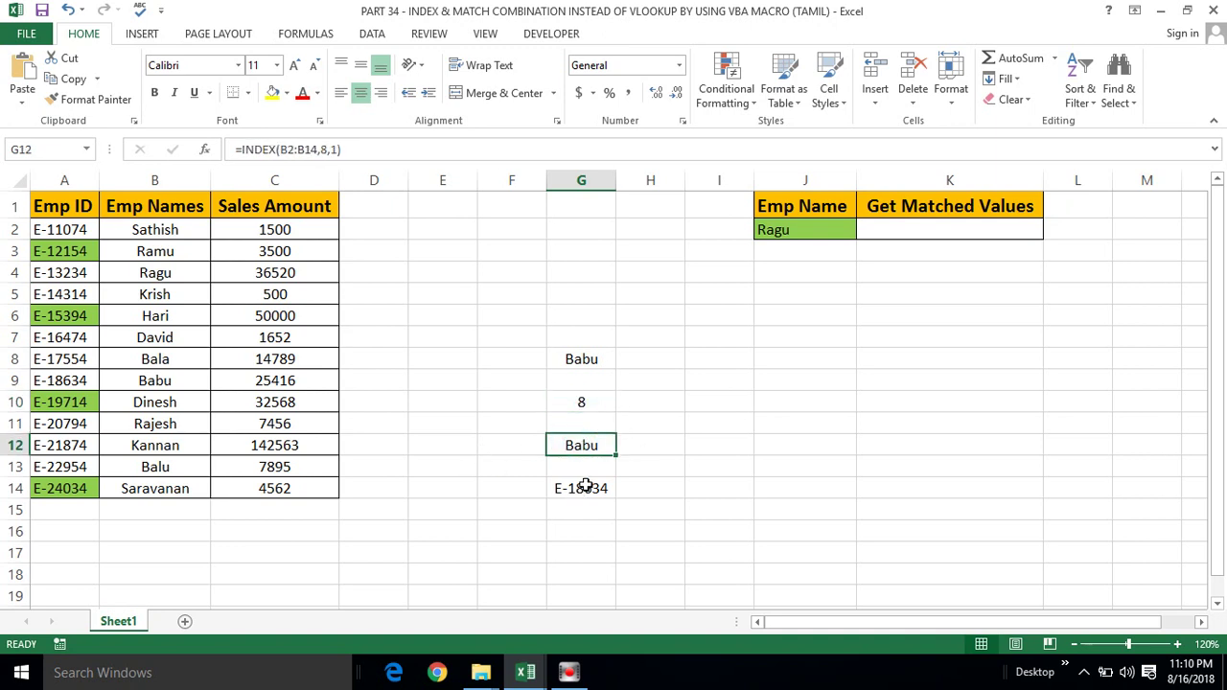
left_click(585, 486)
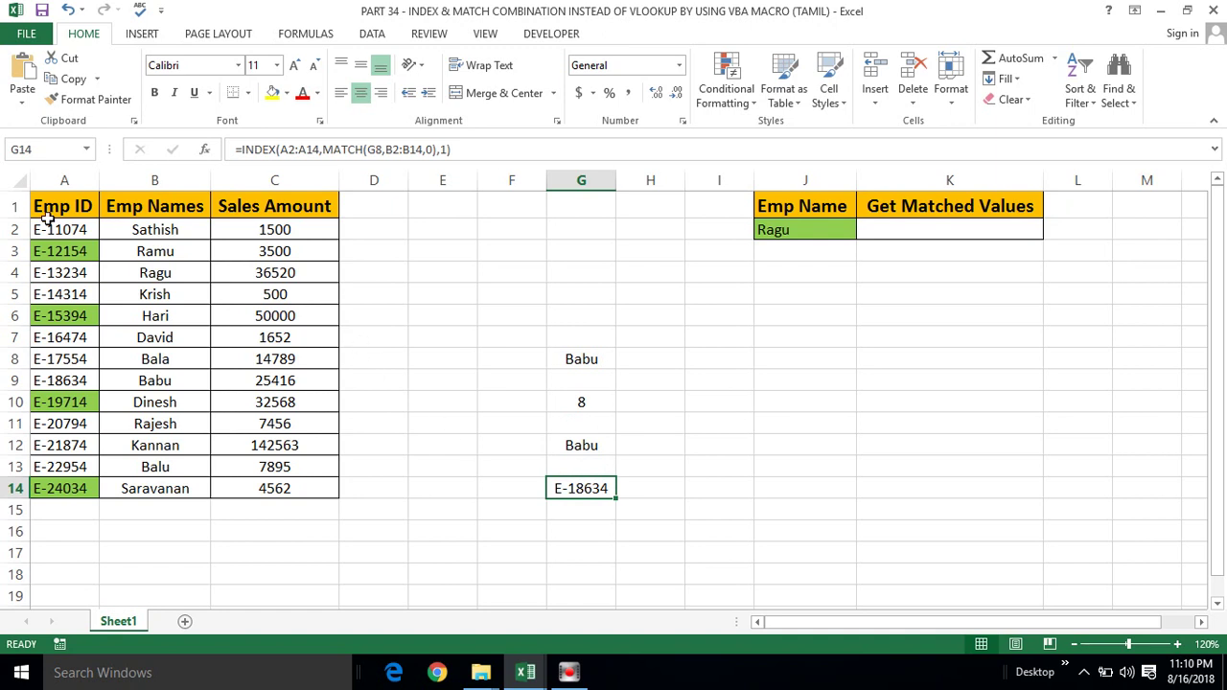
left_click(54, 195)
left_click(57, 180)
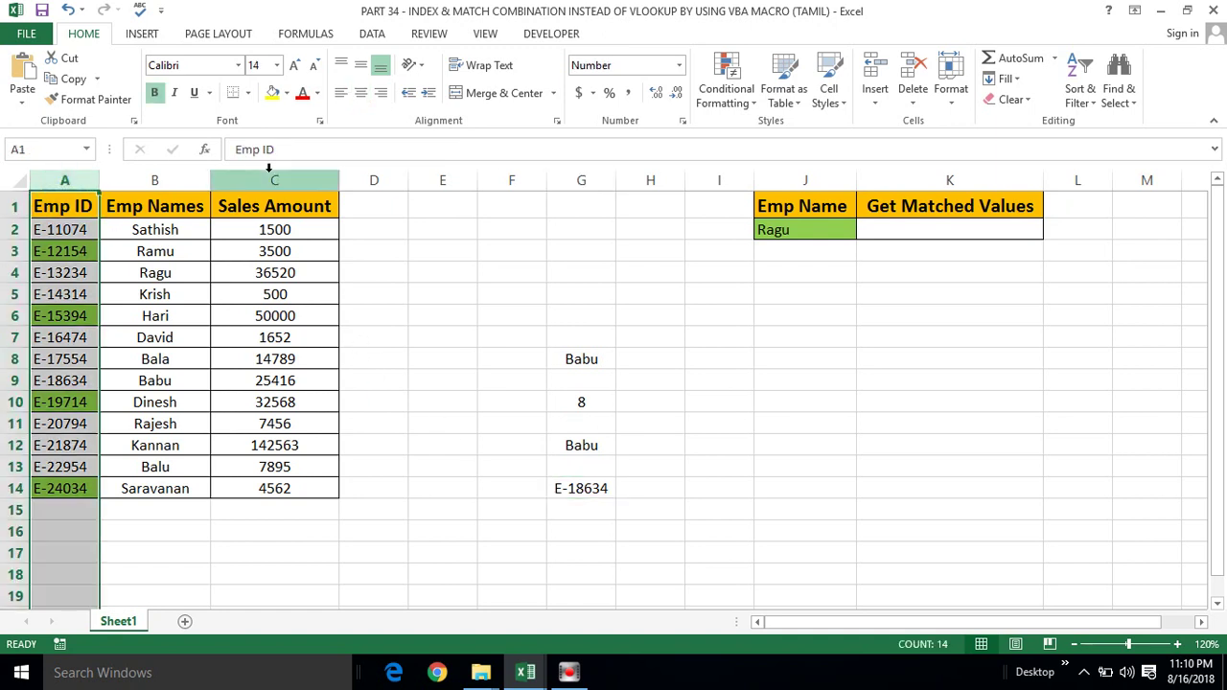
left_click(275, 180)
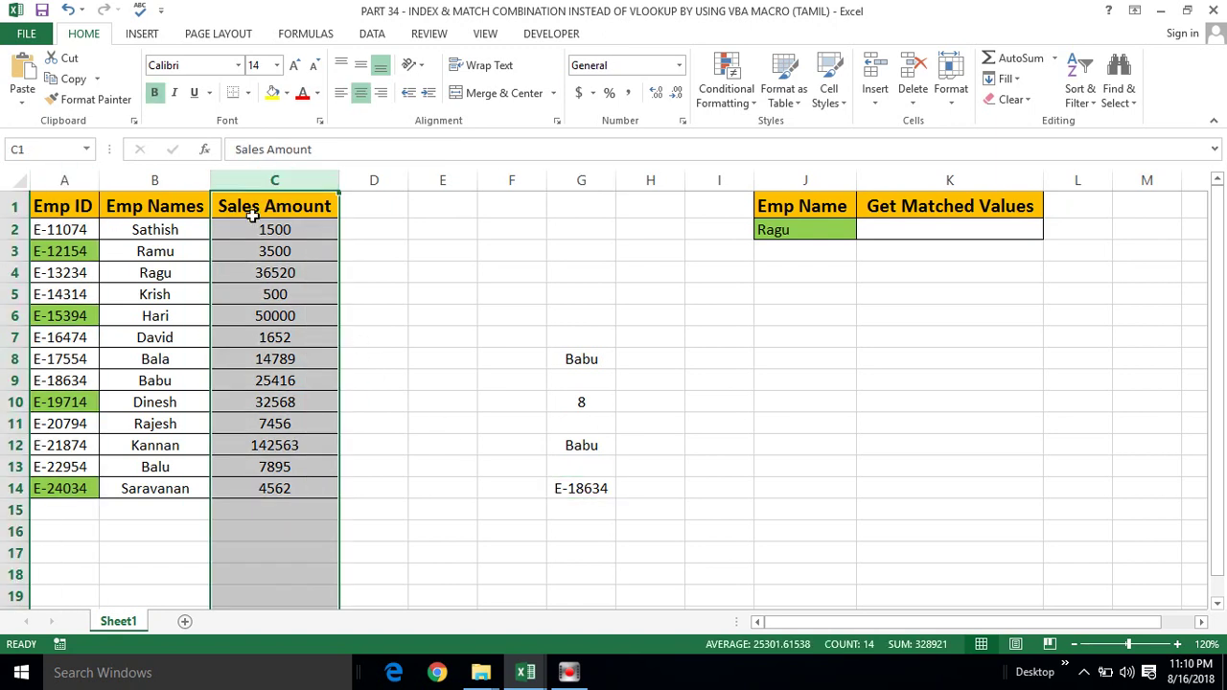
Step: Change G14's INDEX range from A2:A14 to C2:C14 so it returns Babu's sales, 25416
double_click(569, 489)
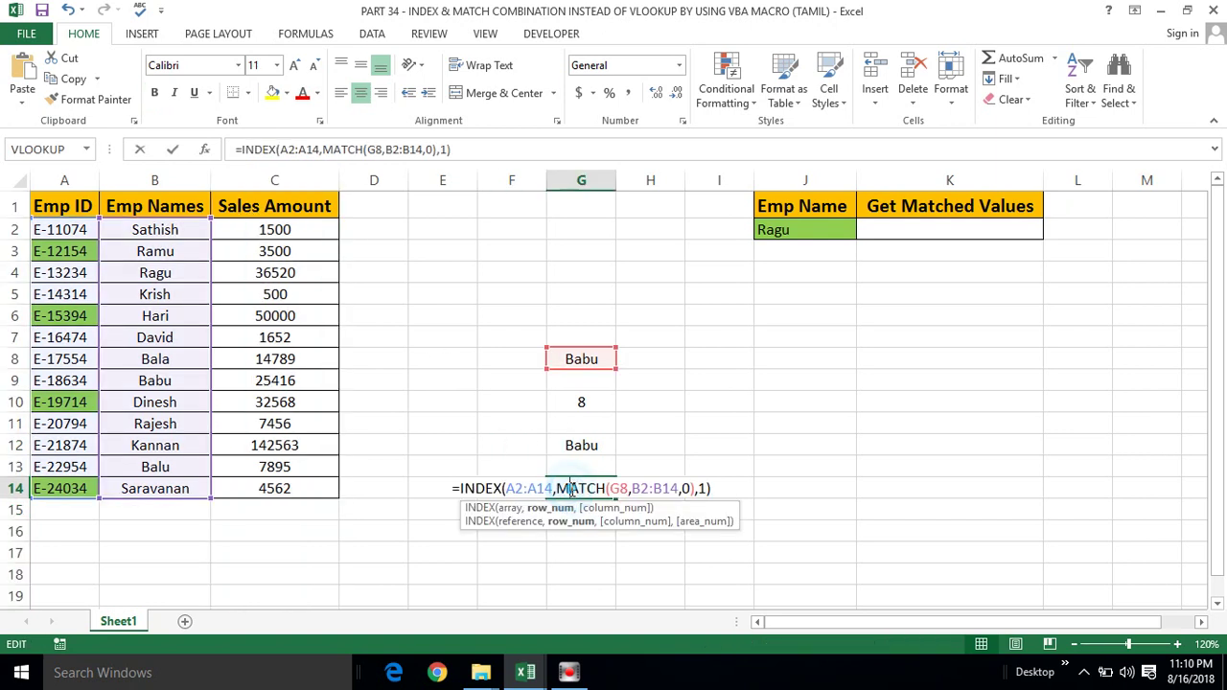
left_click(514, 488)
key("BackSpace")
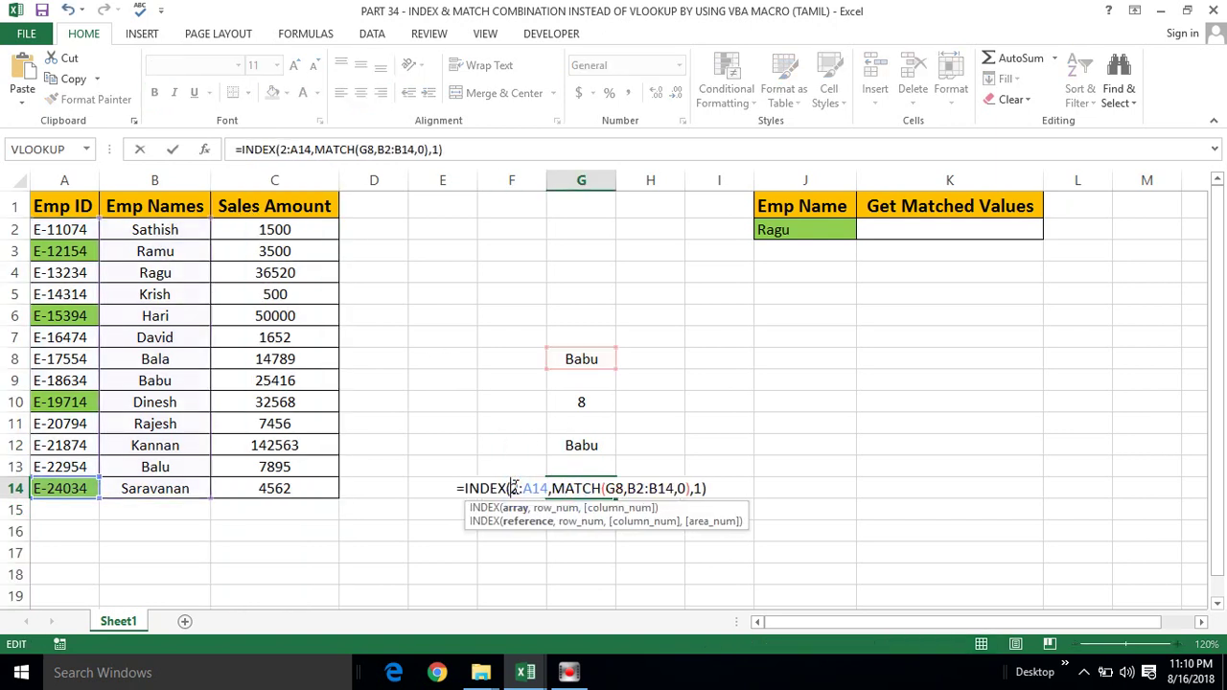
type("C")
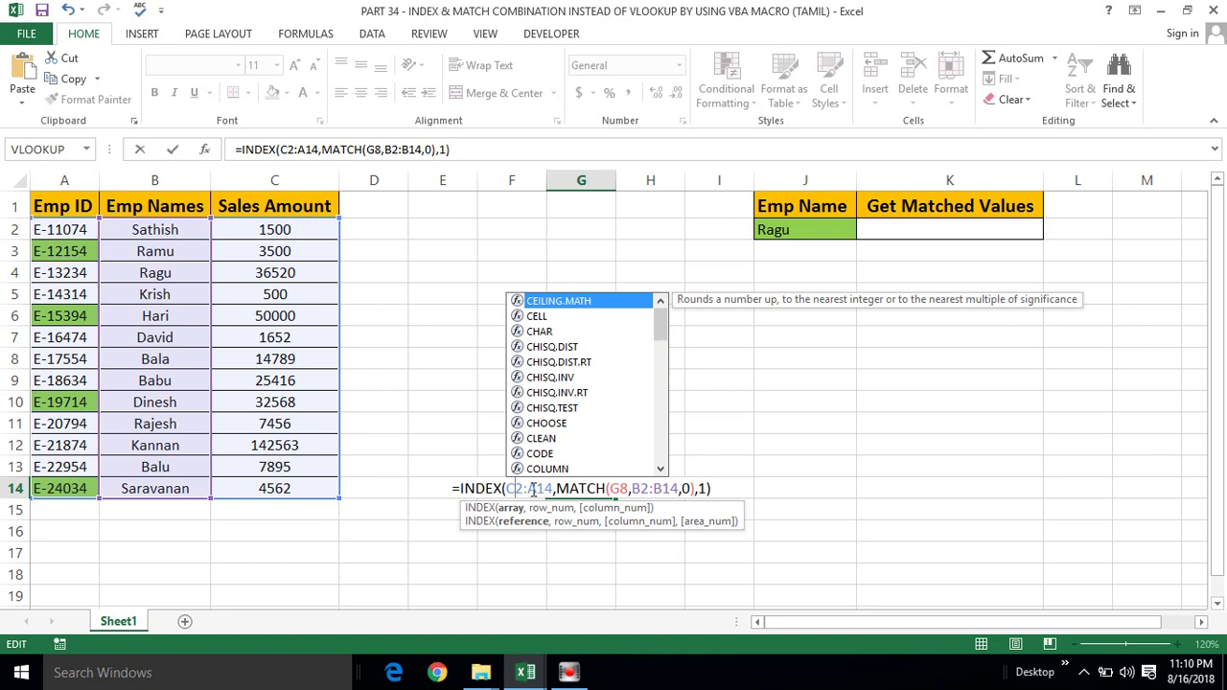
left_click(539, 489)
key("BackSpace")
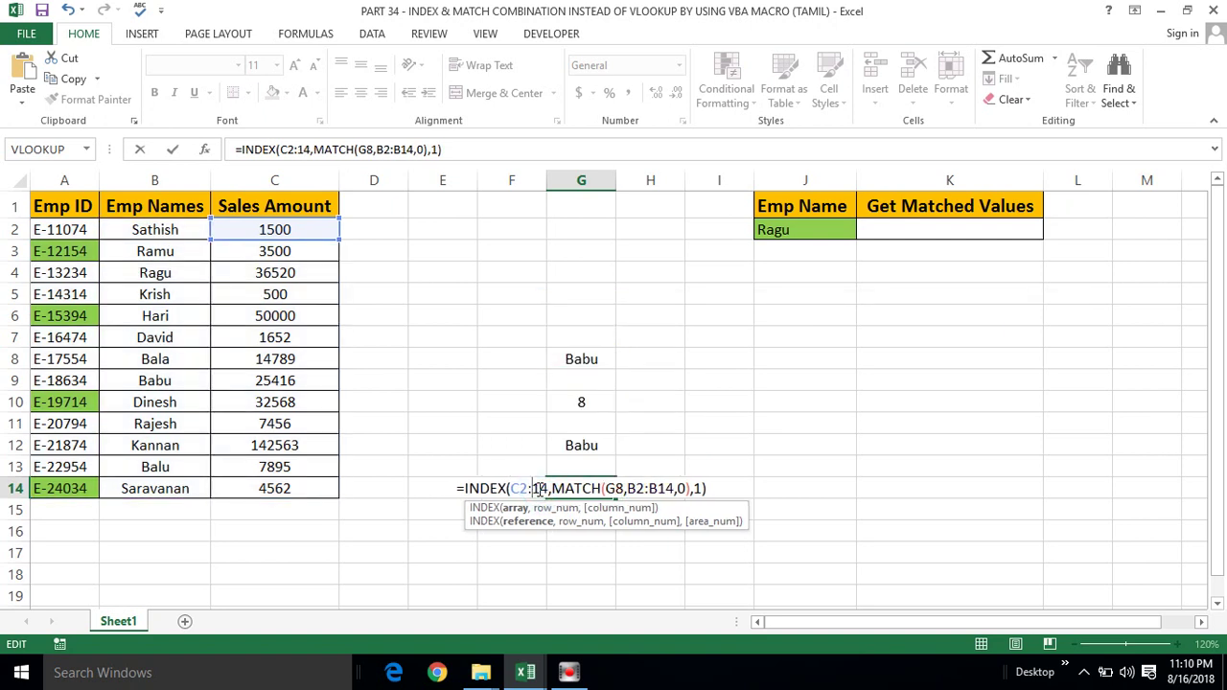
type("C")
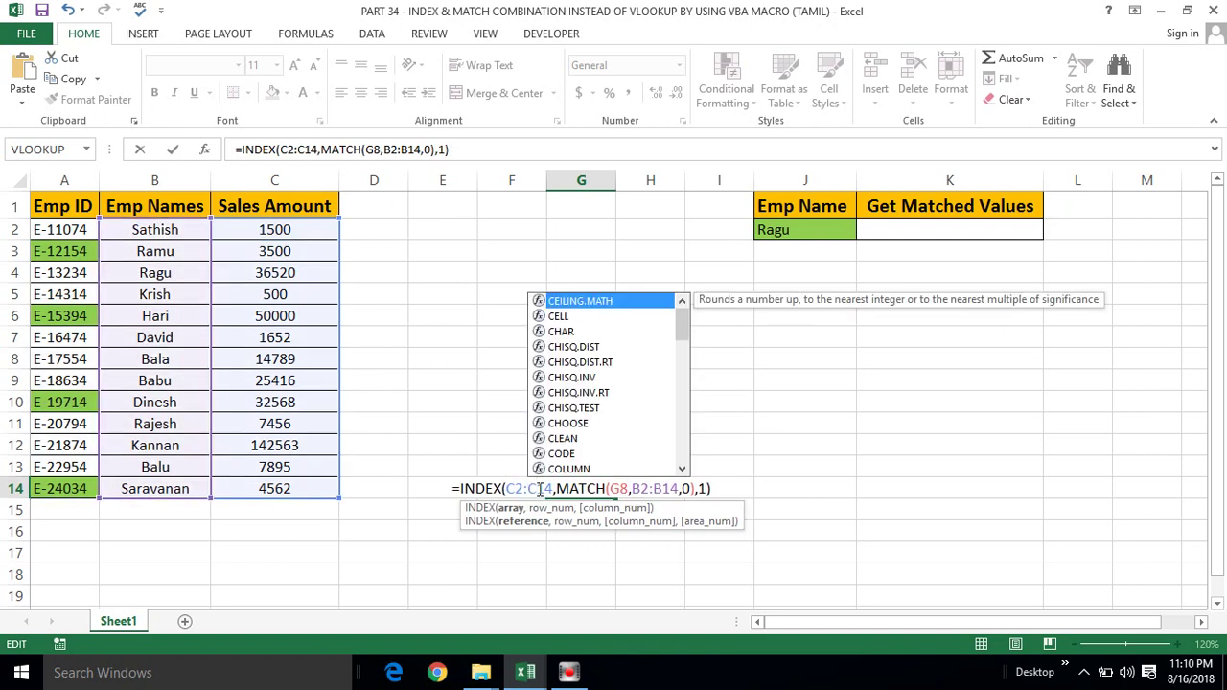
left_click(553, 489)
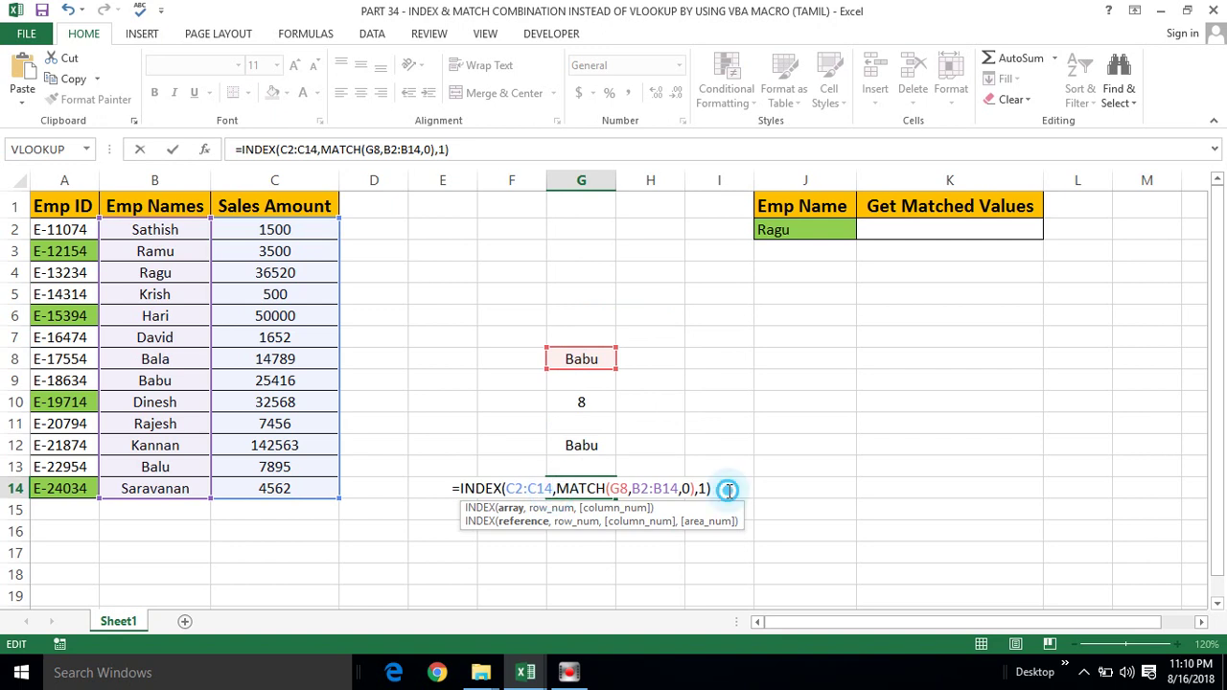
key("Return")
left_click(582, 487)
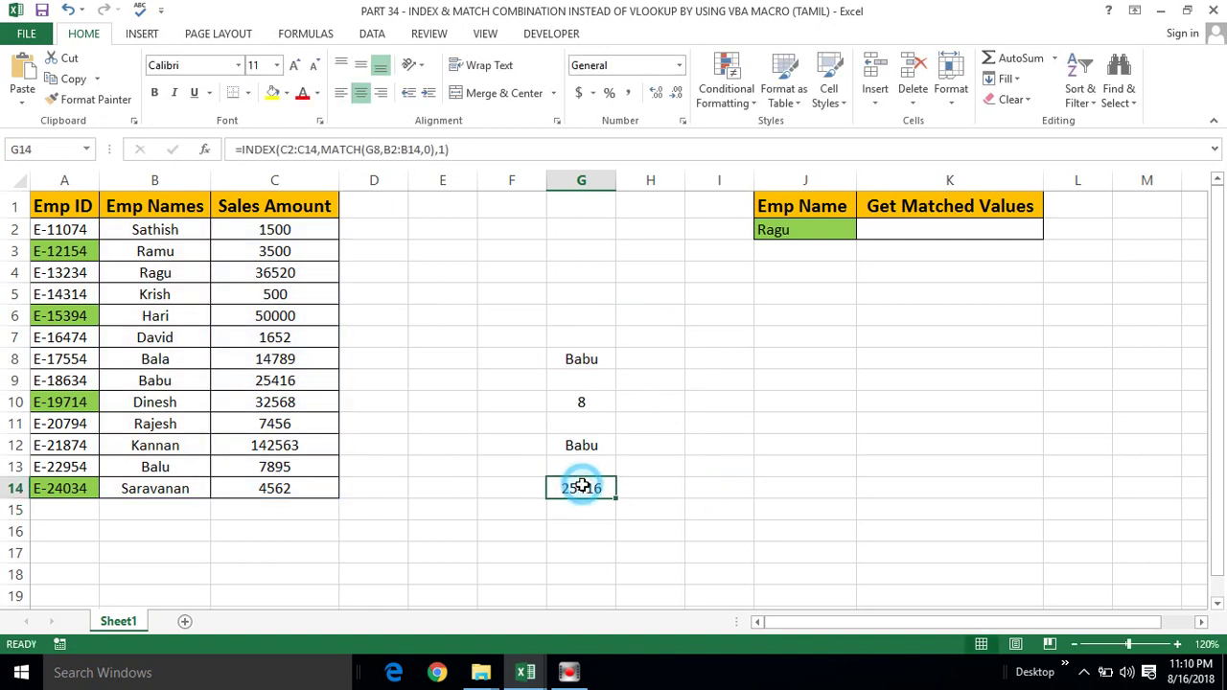
left_click(152, 383)
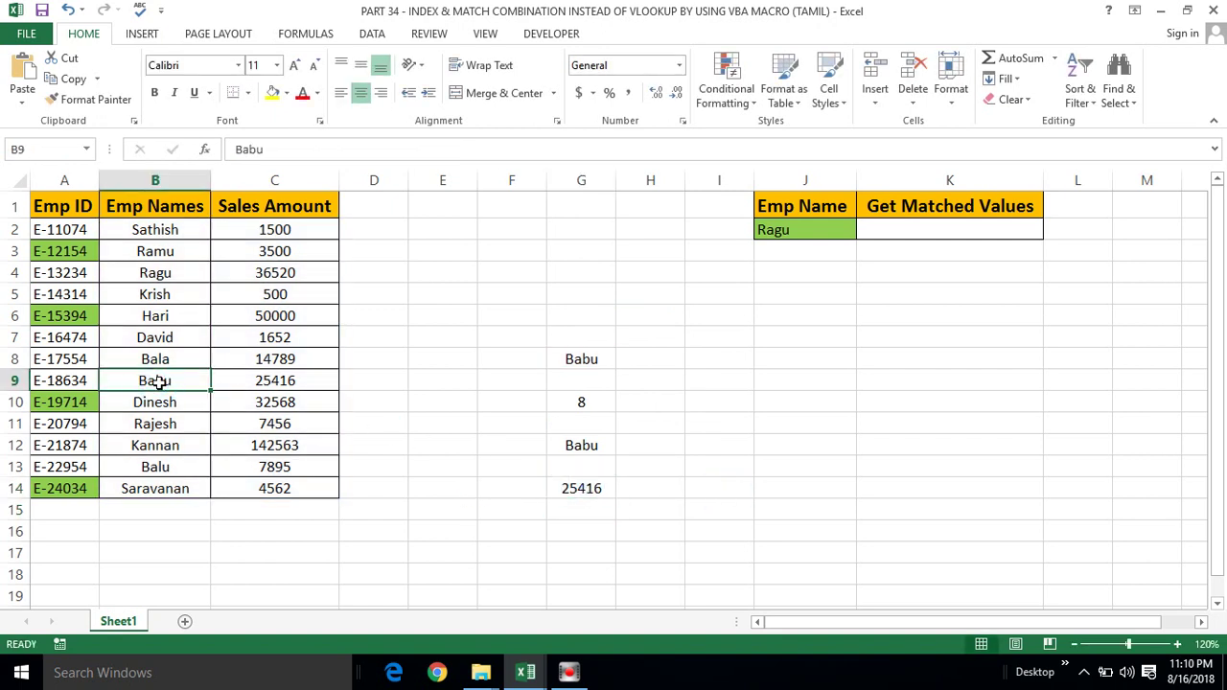
key("Right")
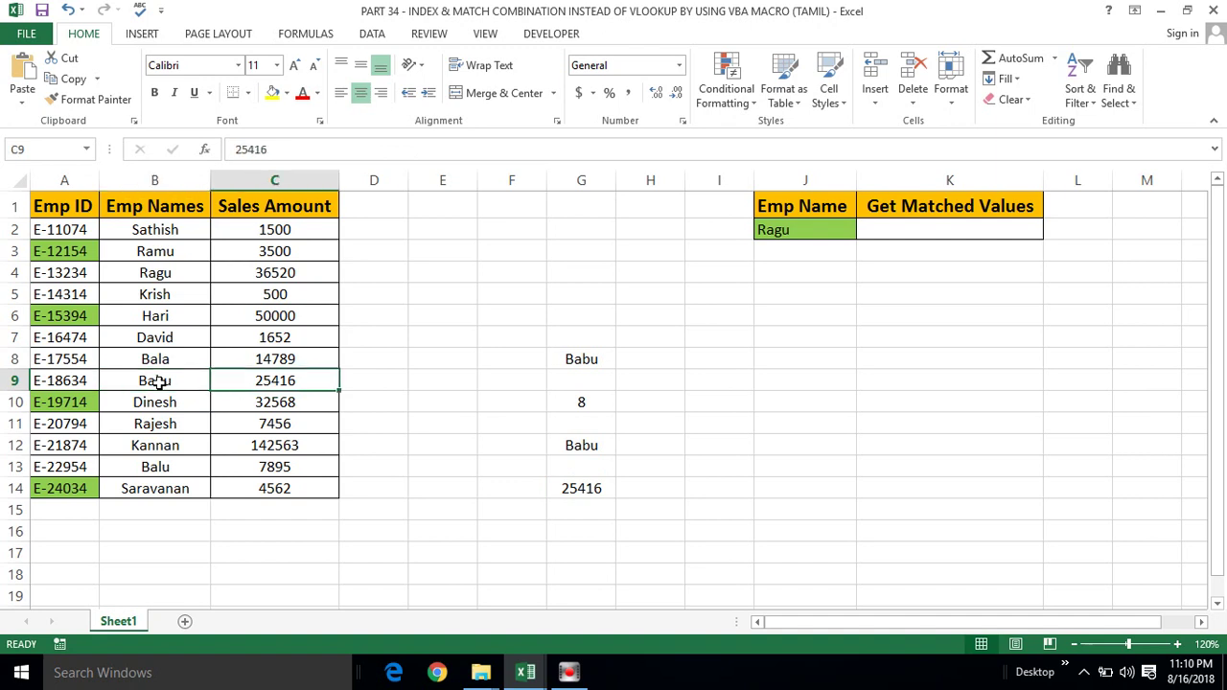
key("shift+Right")
key("shift+Left")
left_click(606, 487)
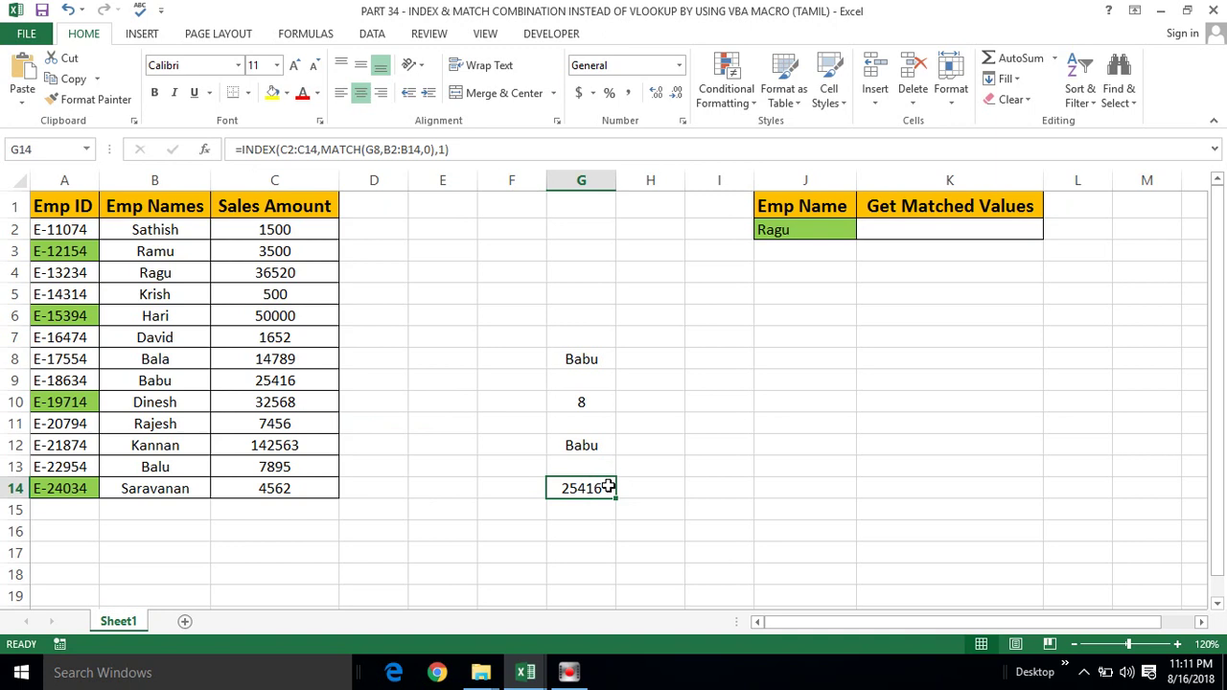
left_click(795, 228)
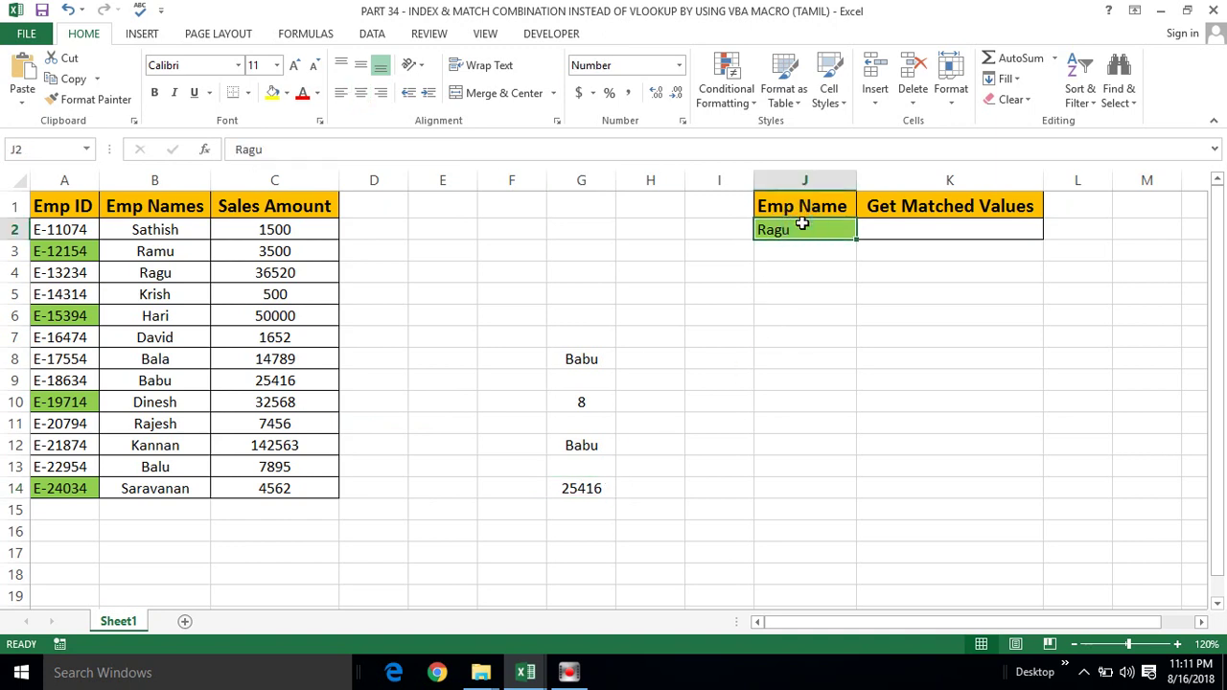
left_click(816, 267)
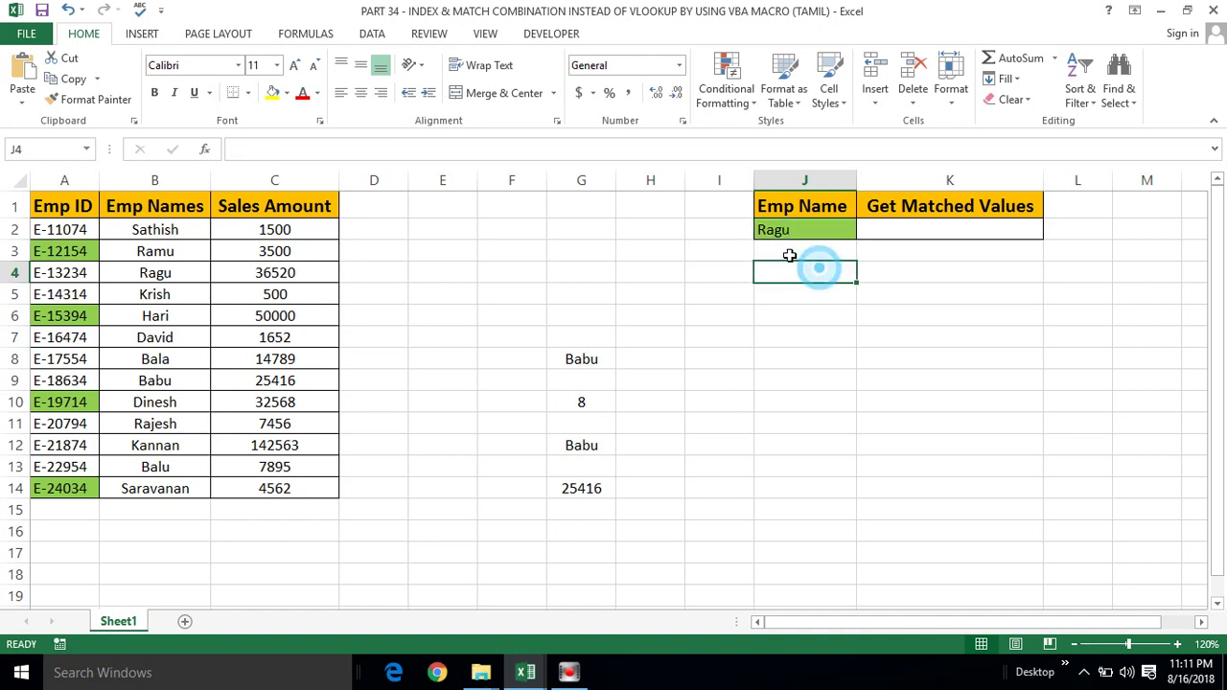
left_click(793, 231)
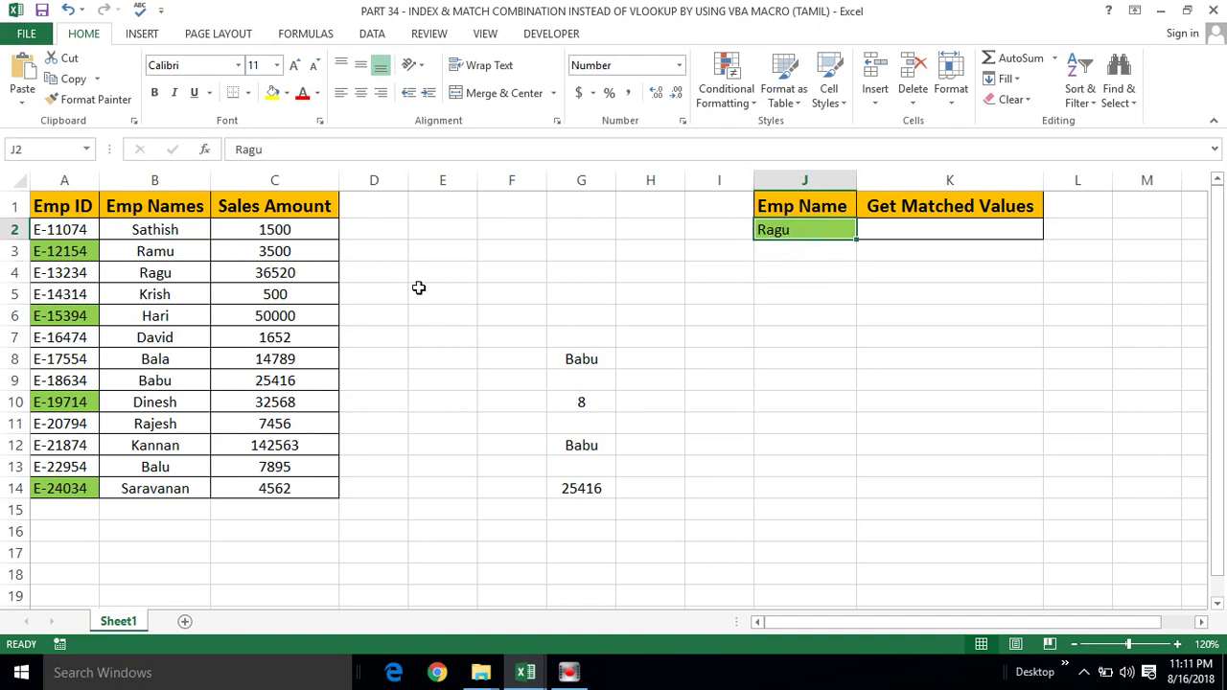
left_click(48, 182)
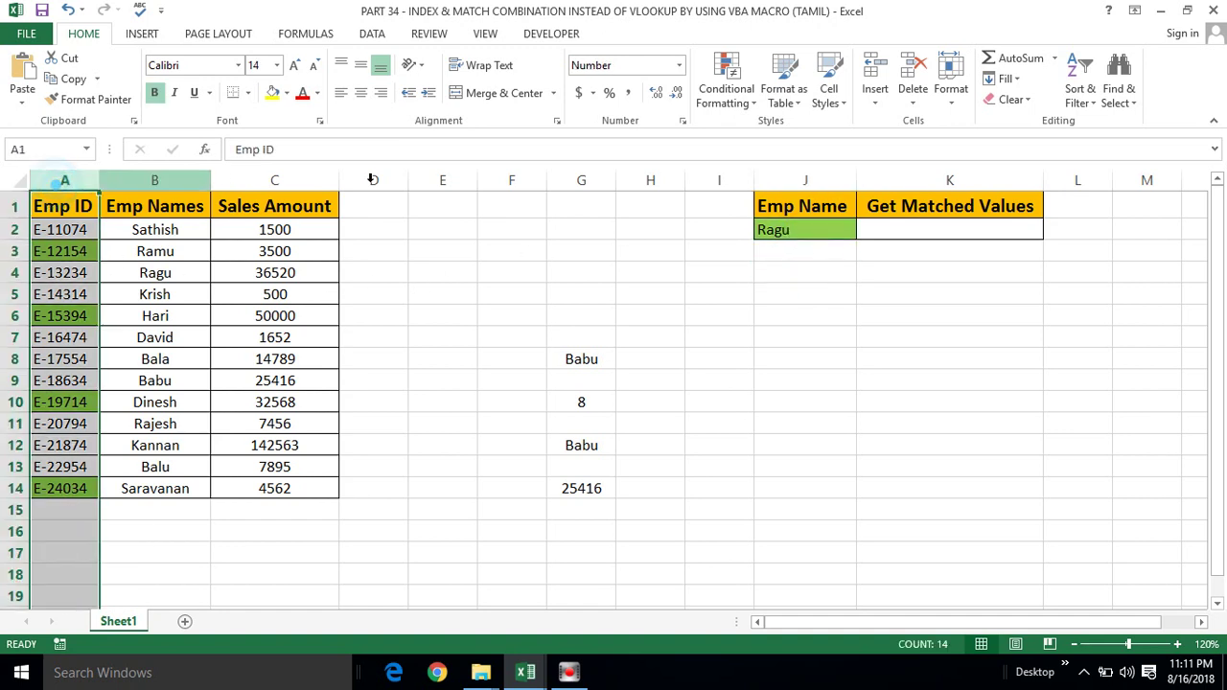
left_click(923, 238)
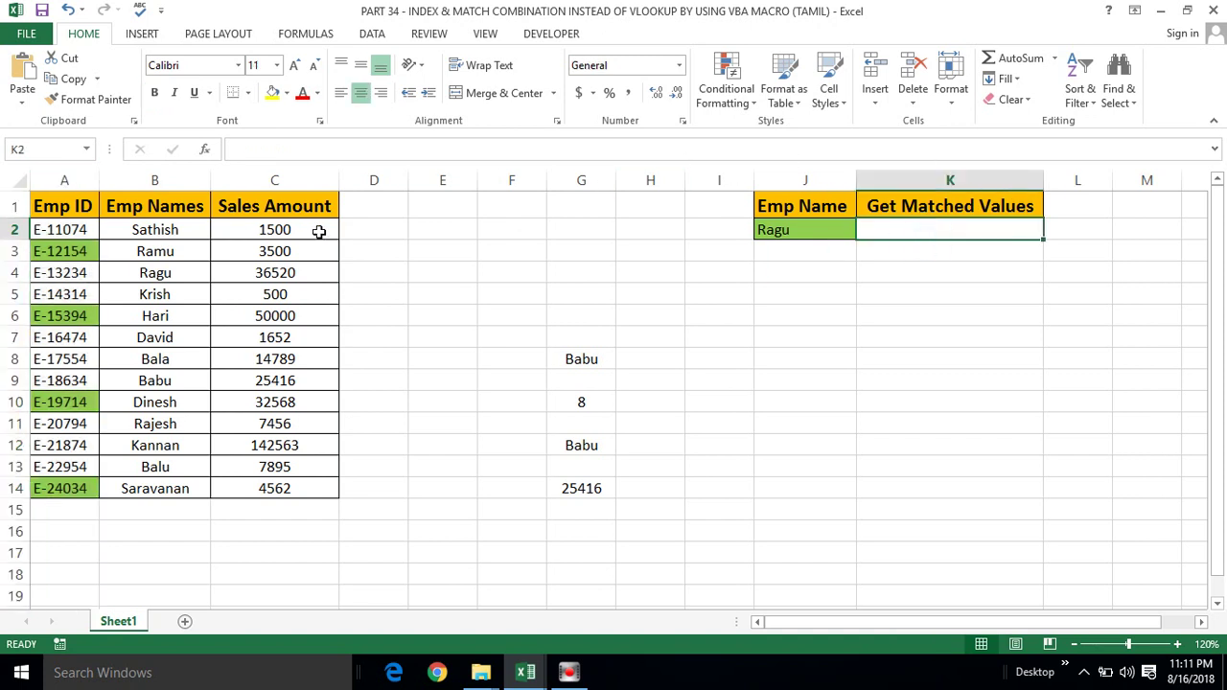
left_click(298, 201)
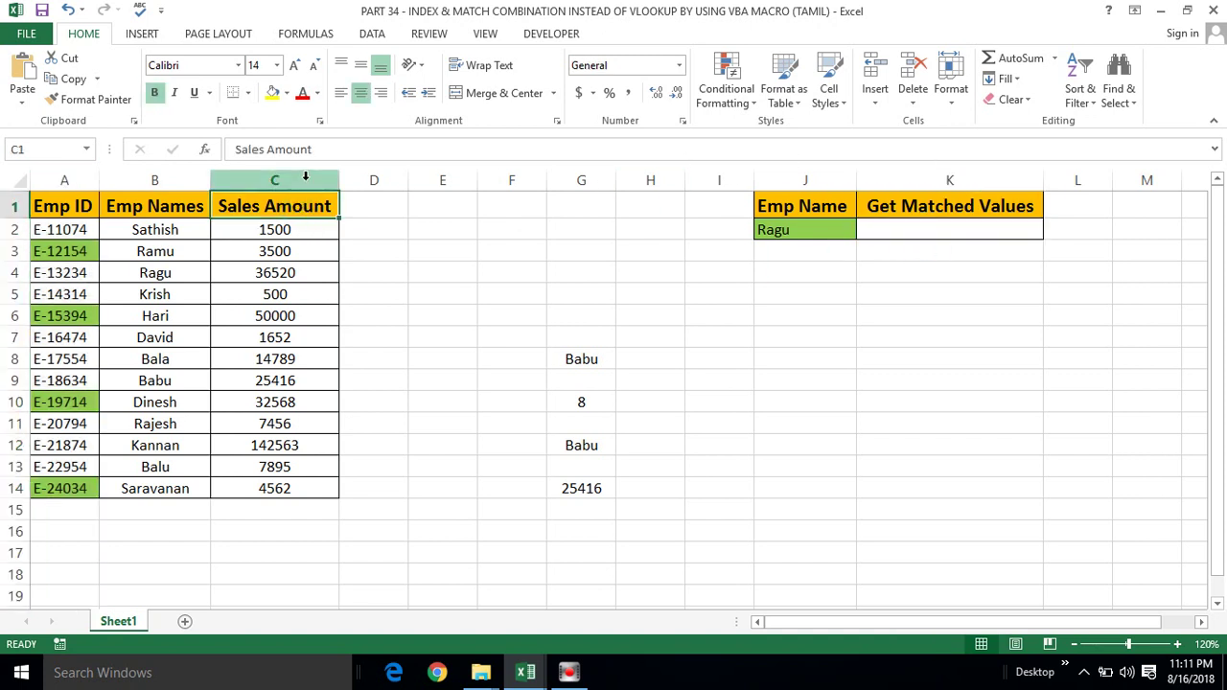
left_click(306, 179)
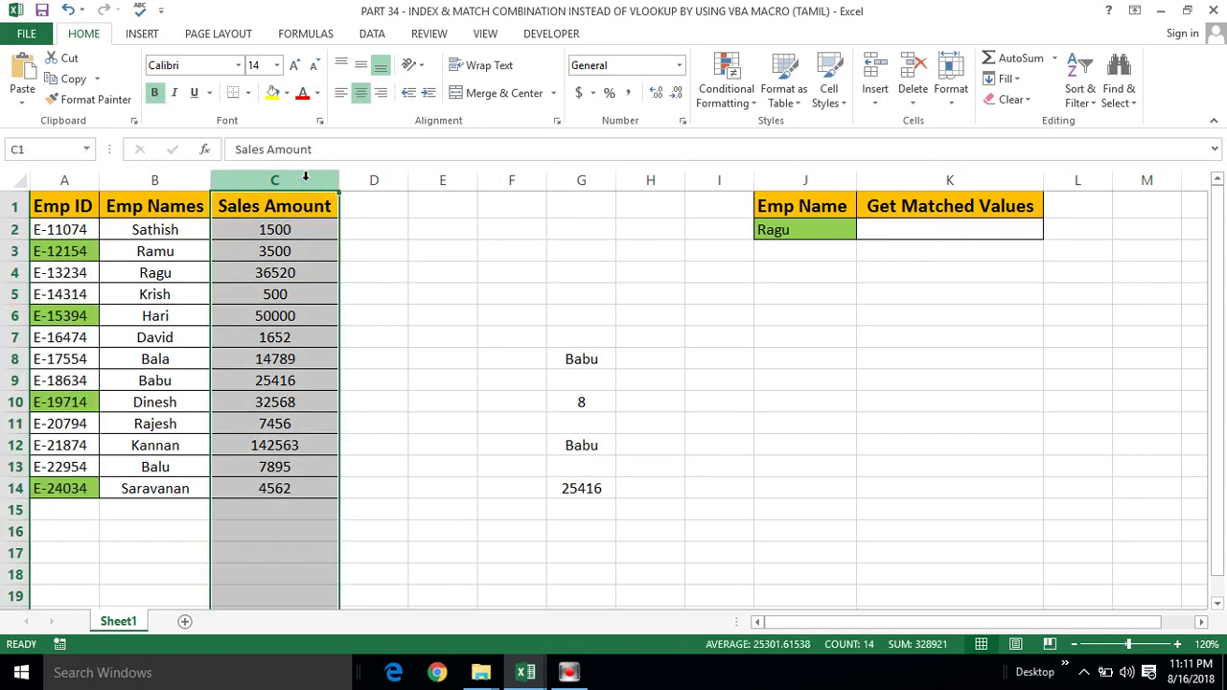
left_click(64, 182)
left_click(144, 247)
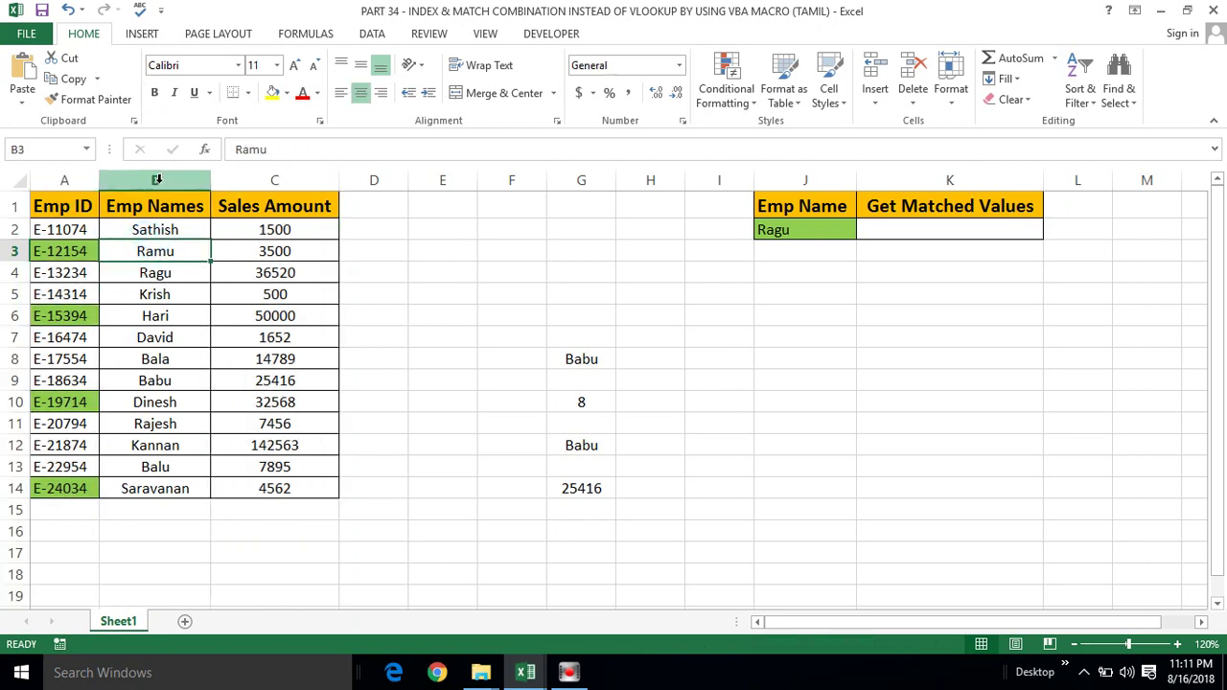
left_click(159, 182)
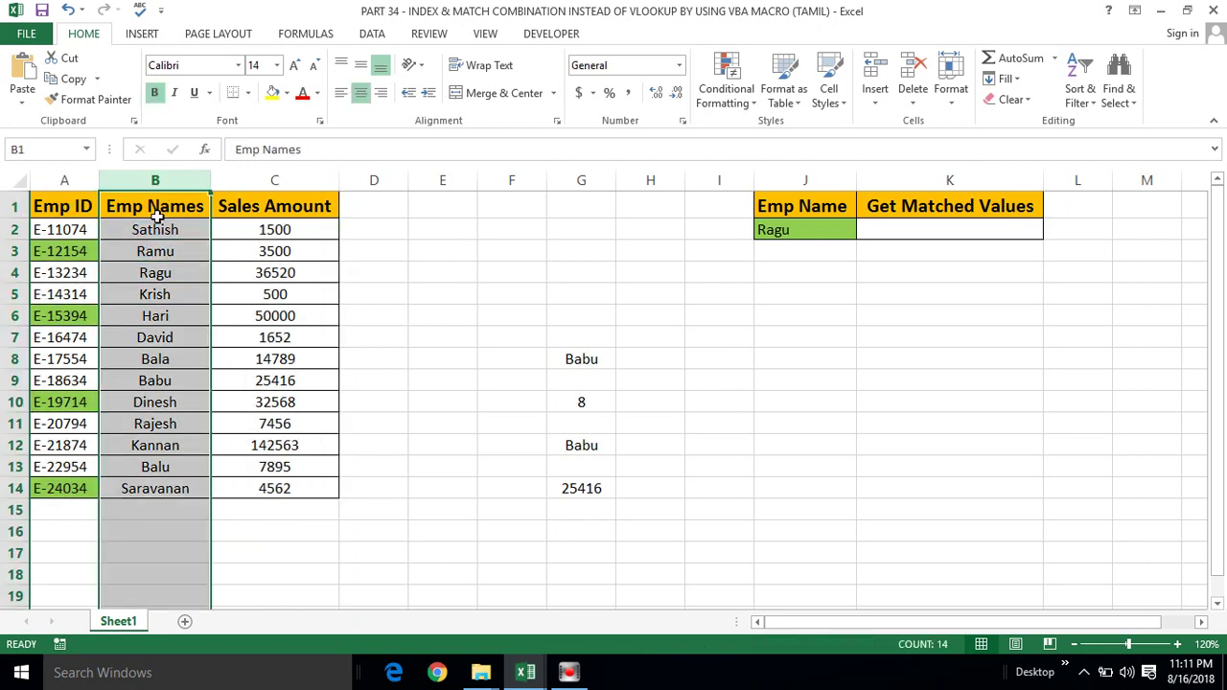
left_click(805, 266)
left_click(889, 233)
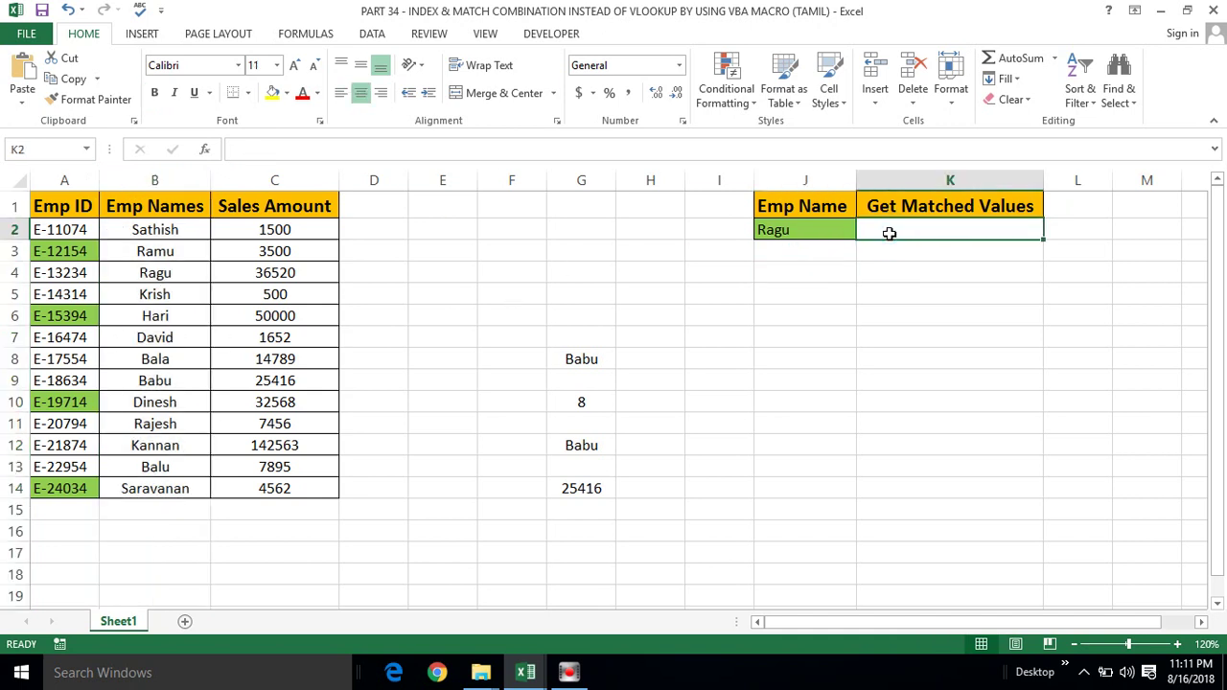
left_click(876, 270)
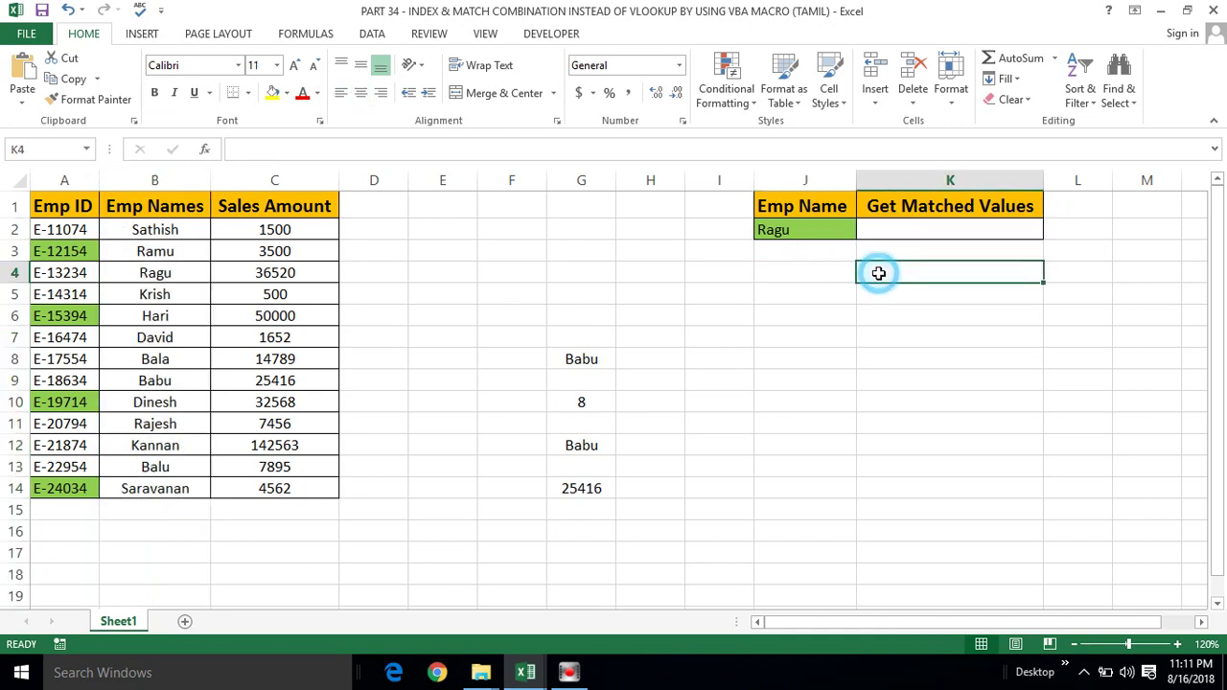
left_click(909, 222)
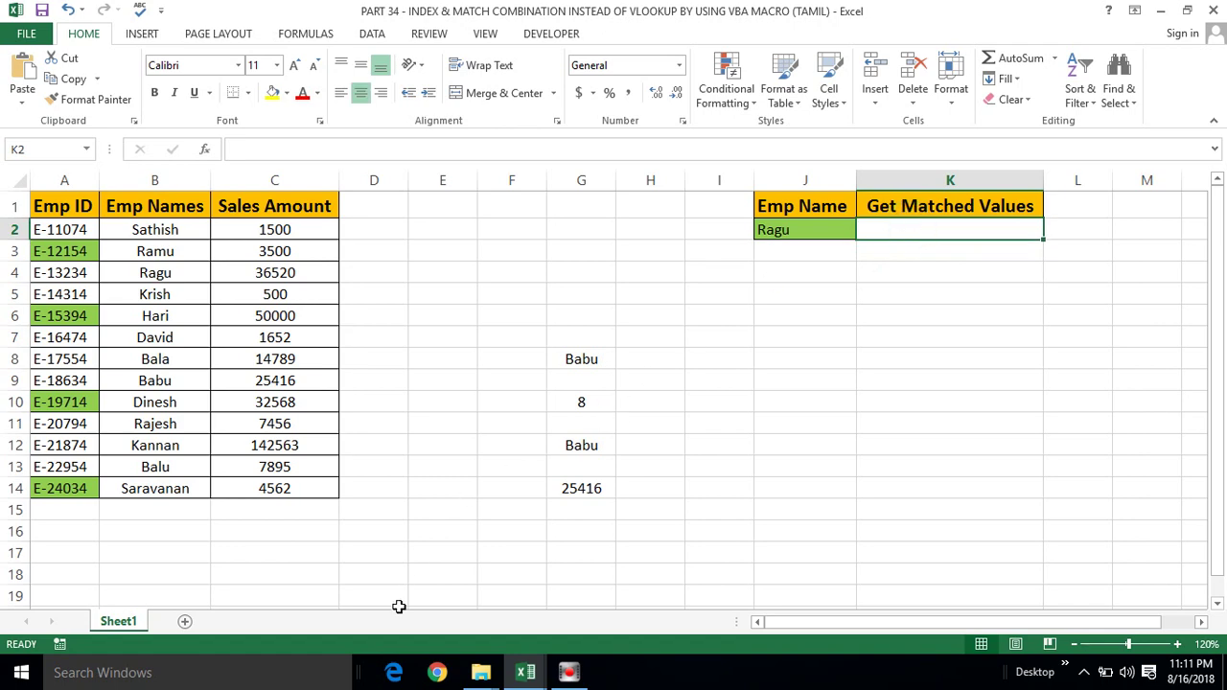
Step: Delete the three commented Range lines from the Index_Match macro, leaving a blank line
key("alt+F11")
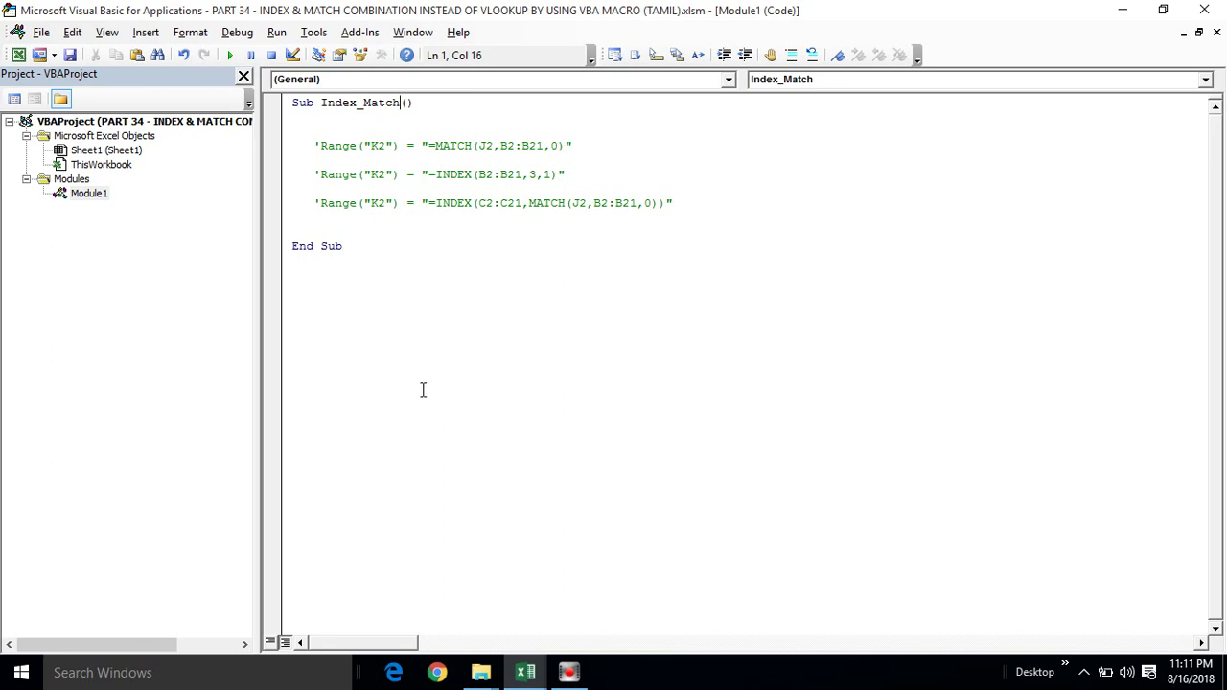
left_click(323, 127)
left_click(317, 144)
key("shift+Down")
key("shift+Down")
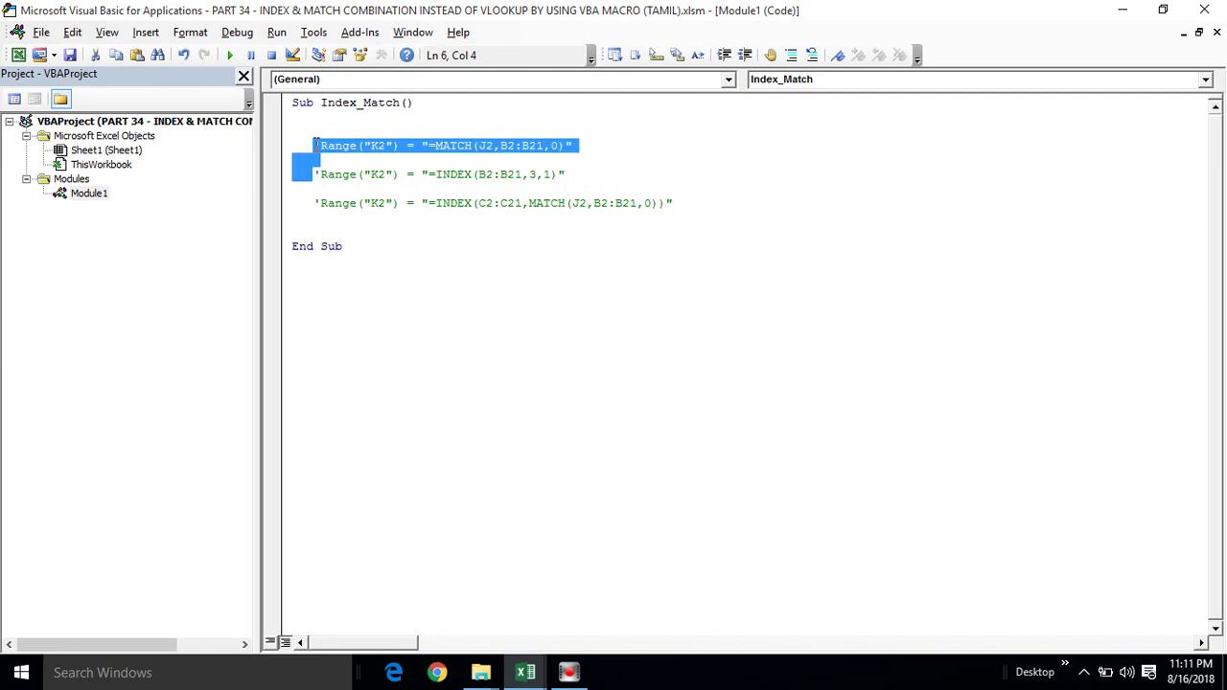
key("shift+Down")
key("shift+Down")
key("shift+Down")
key("Delete")
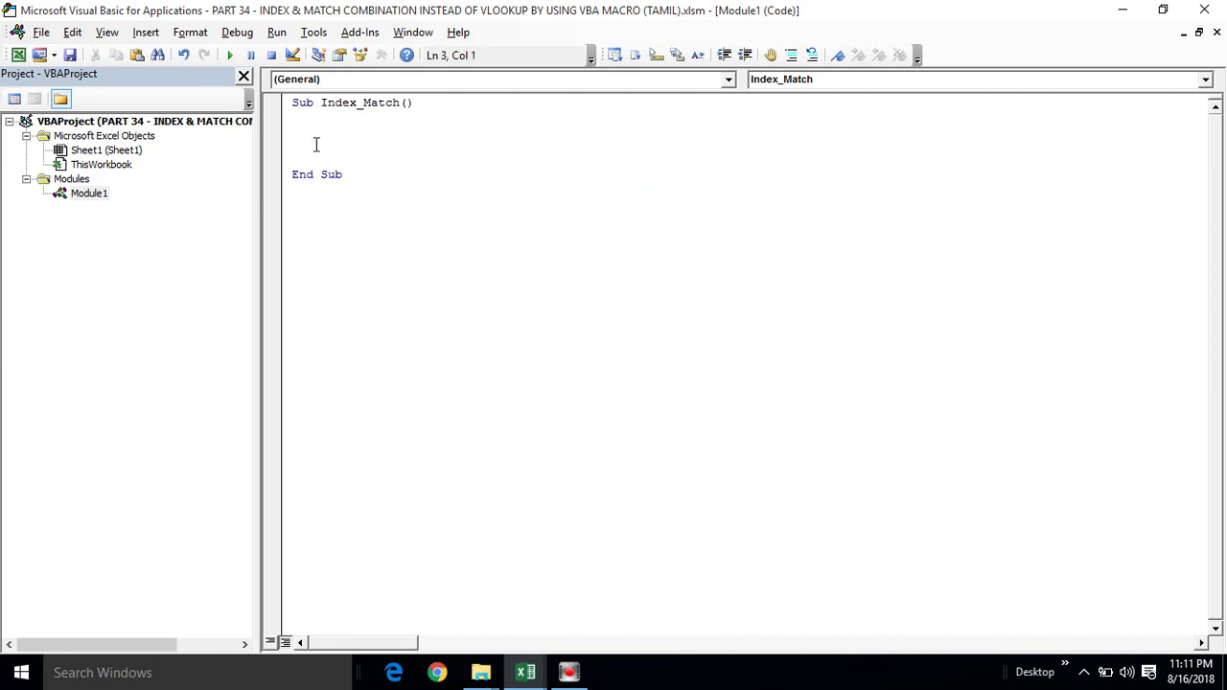
key("Return")
Step: Glance at the worksheet and return to the empty line in the Index_Match macro
key("alt+F11")
key("alt+F11")
left_click(338, 102)
left_click(356, 138)
key("alt+F11")
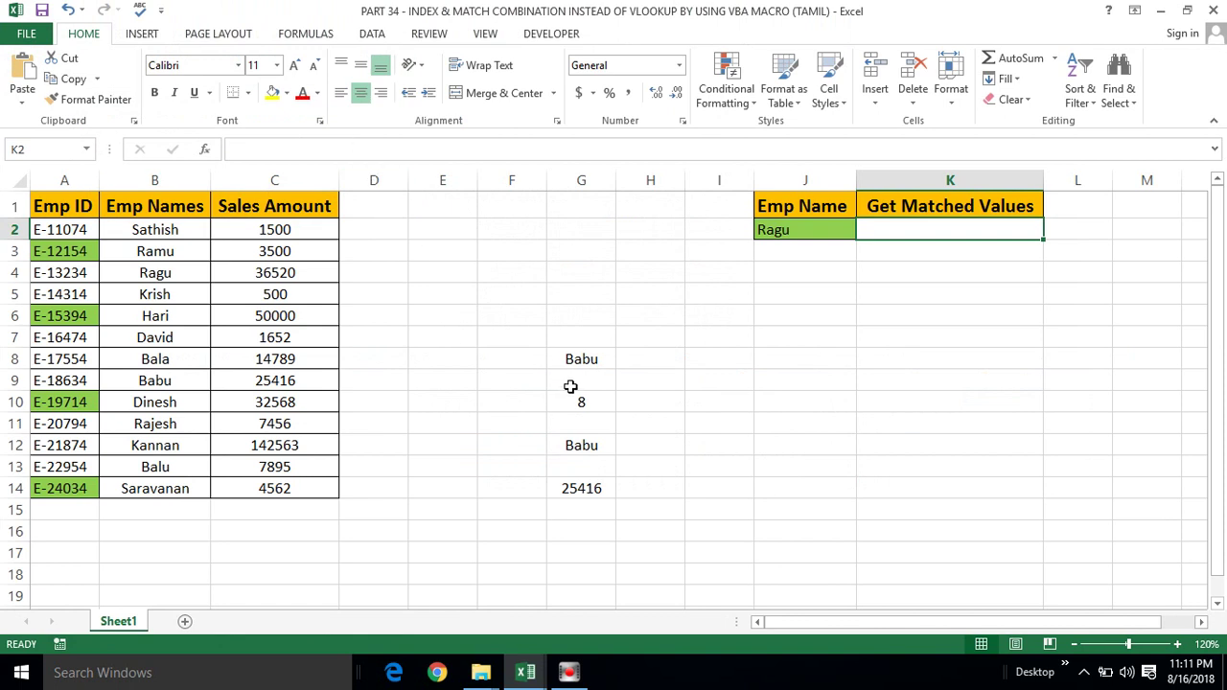
Step: Inspect G10's =MATCH(G8,B2:B14,0) formula, leaving it unchanged at 8
left_click(581, 401)
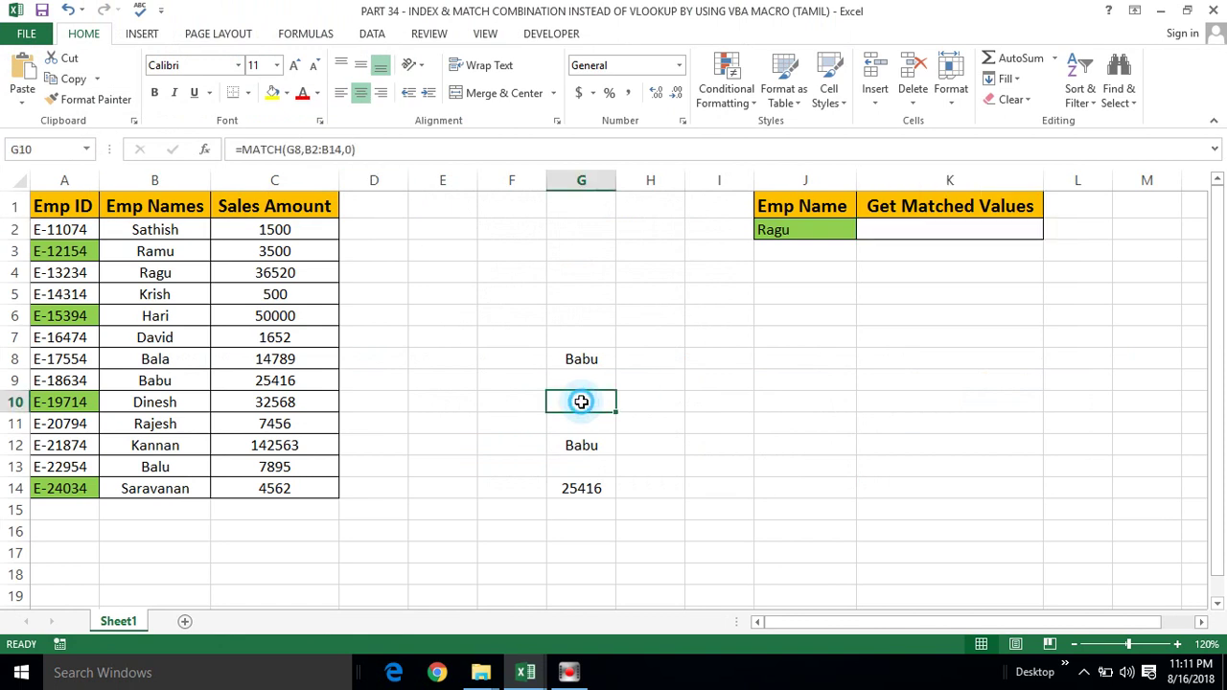
double_click(581, 401)
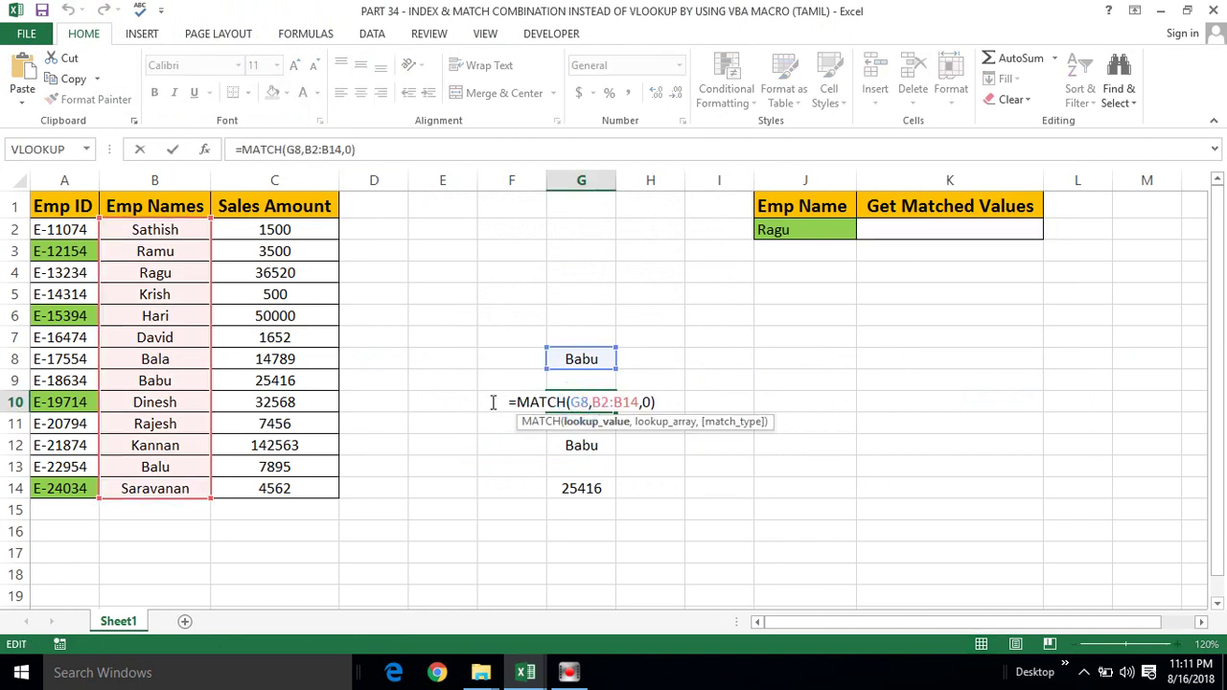
left_click(507, 402)
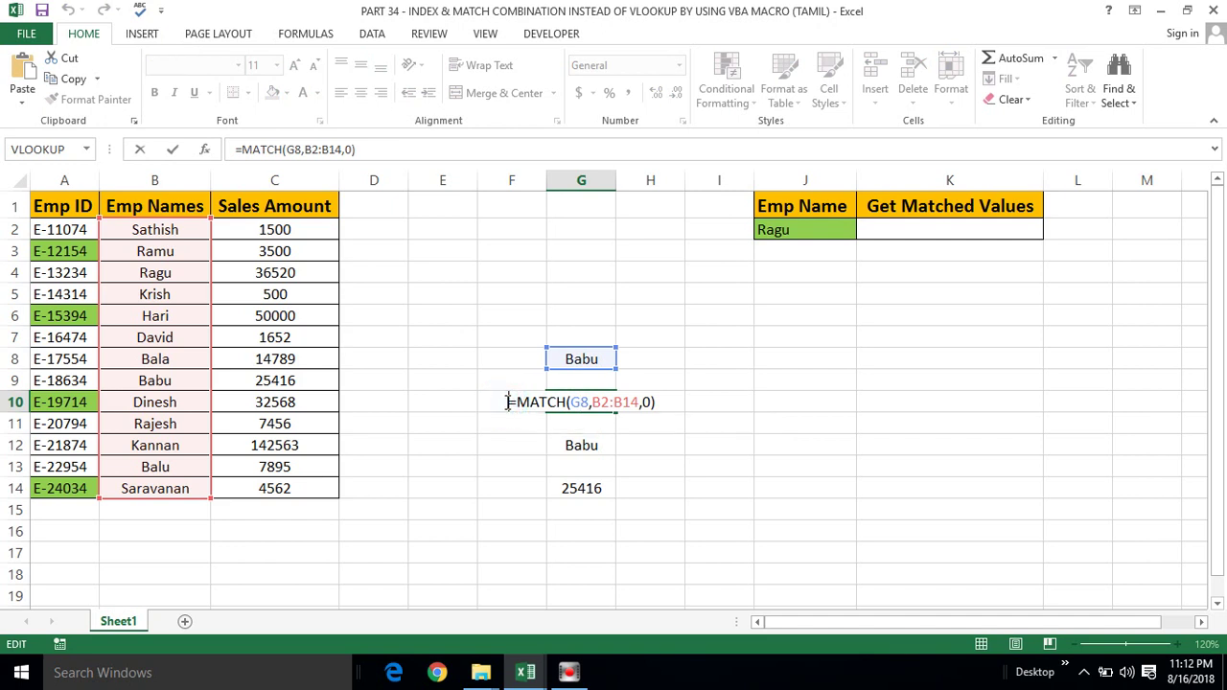
key("shift+End")
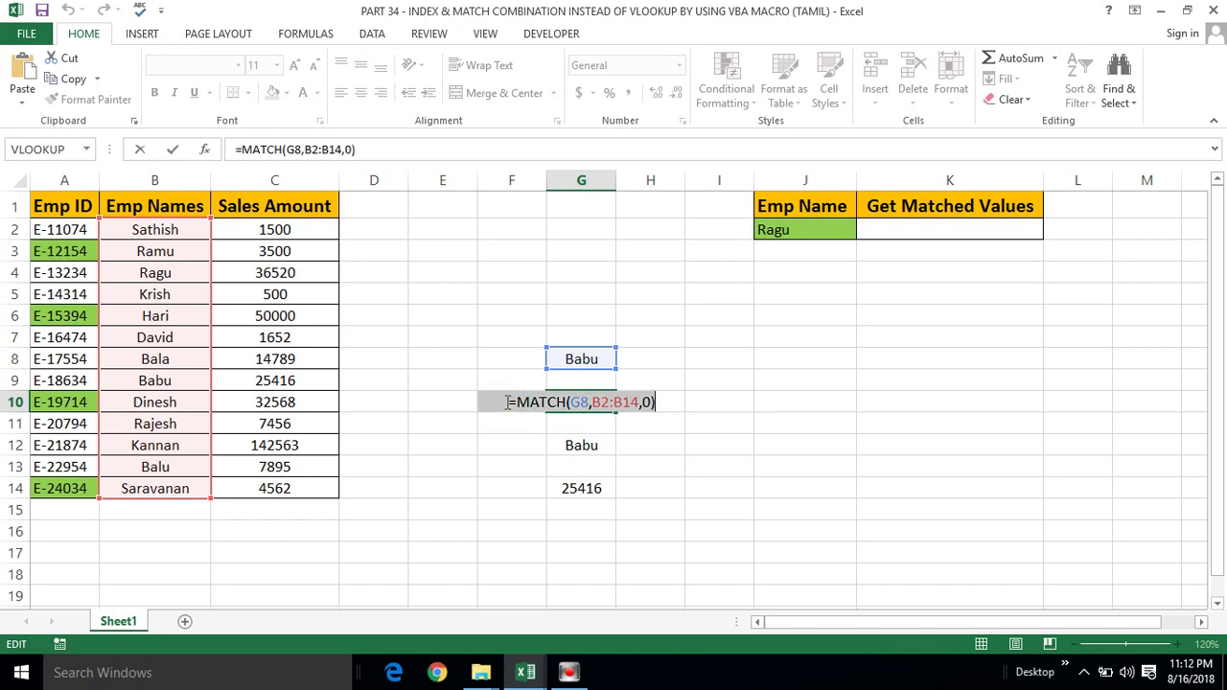
key("Escape")
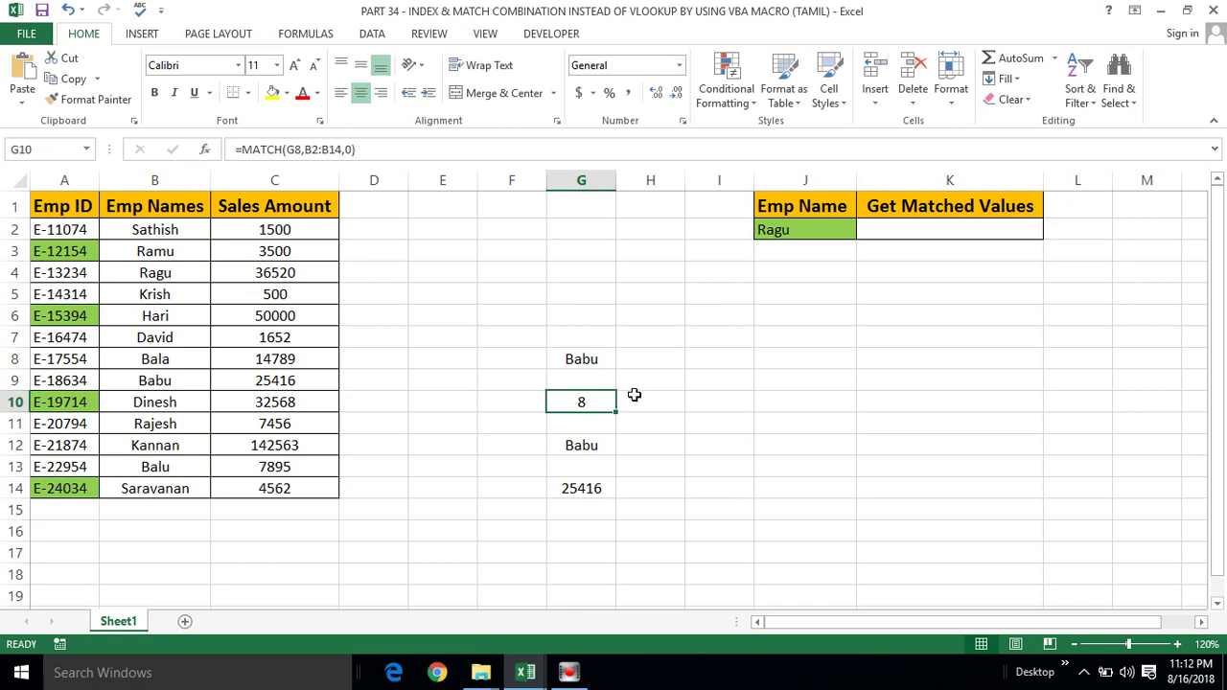
key("alt+Tab")
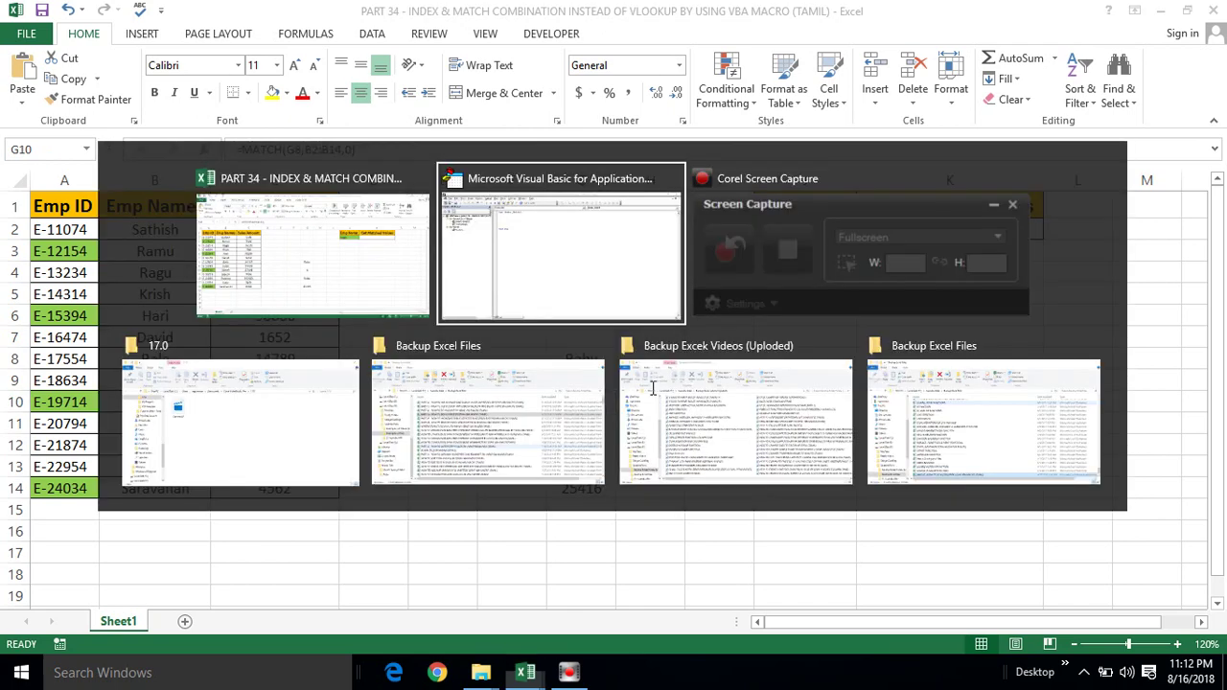
Step: Write Range("K2") = "=MATCH(G8,B2:B14,0)" into the Index_Match macro
left_click(350, 131)
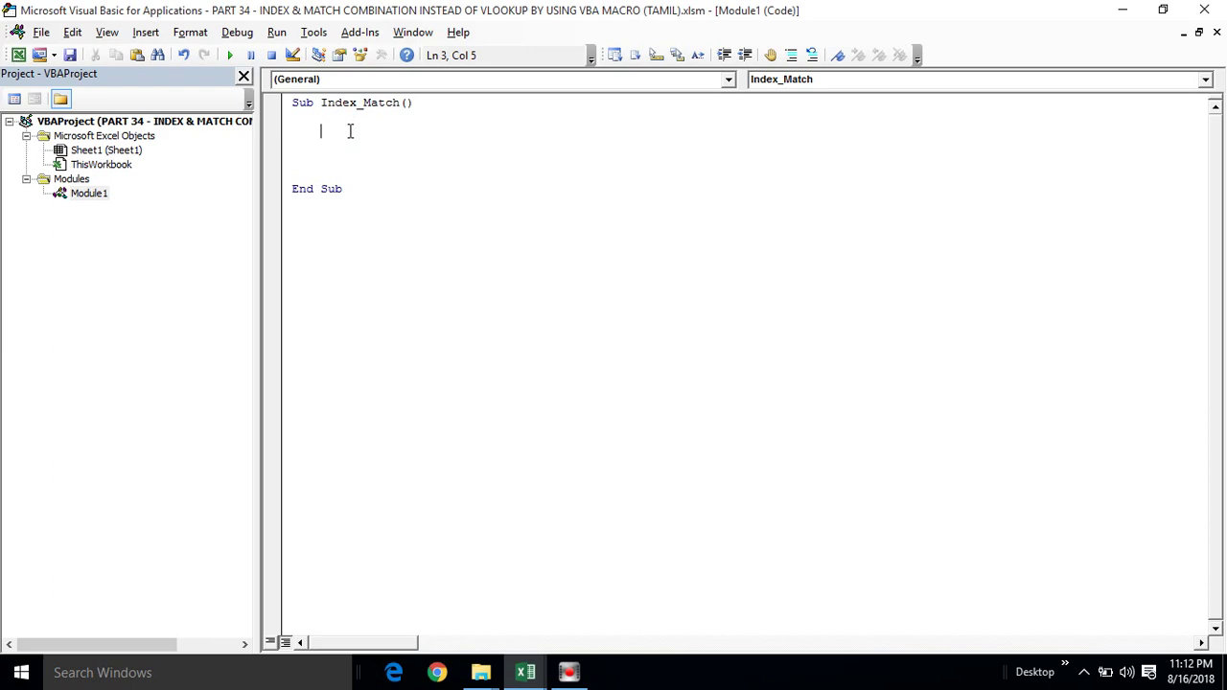
type("Range")
type("(")
key("alt+F11")
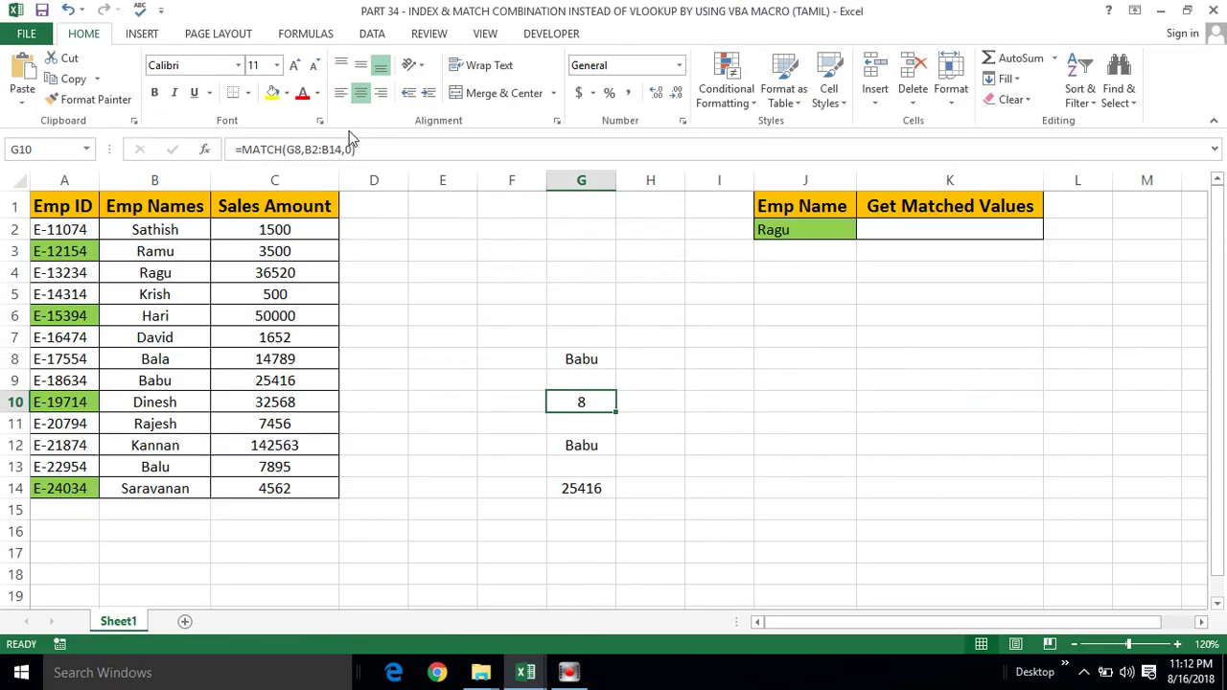
key("alt+F11")
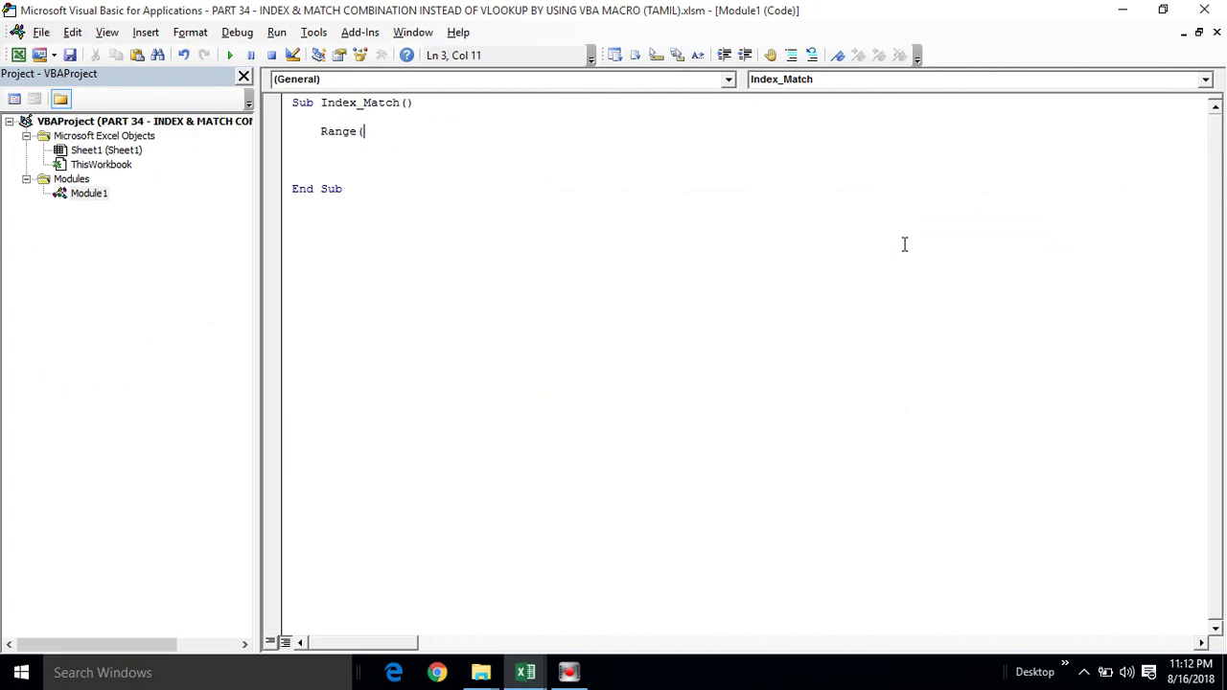
type("\"K2")
type("\")")
type("=")
type(" \"")
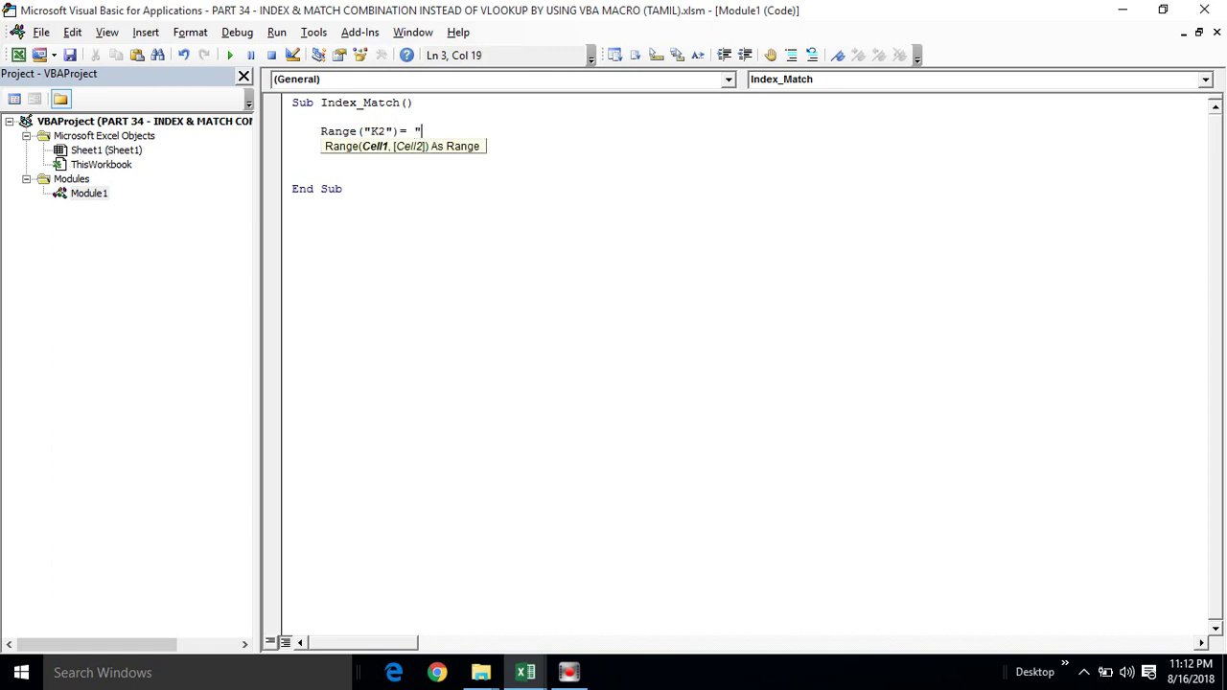
type("=MATCH(G8,B2:B14,0)")
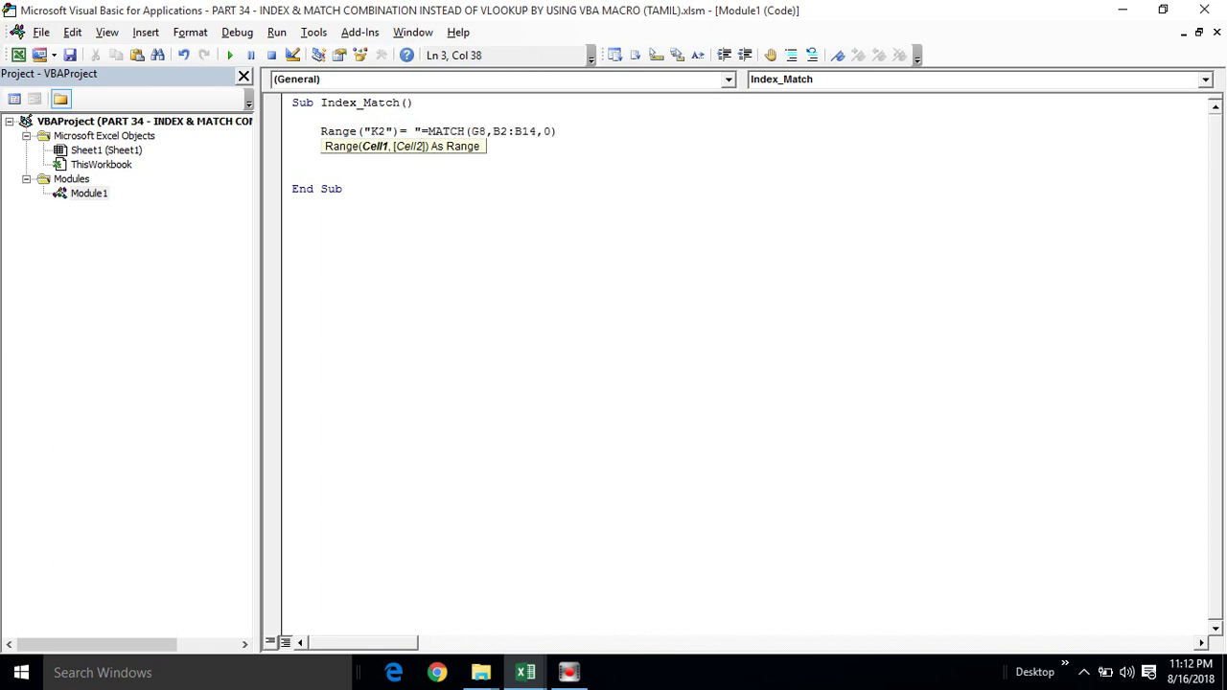
key("Return")
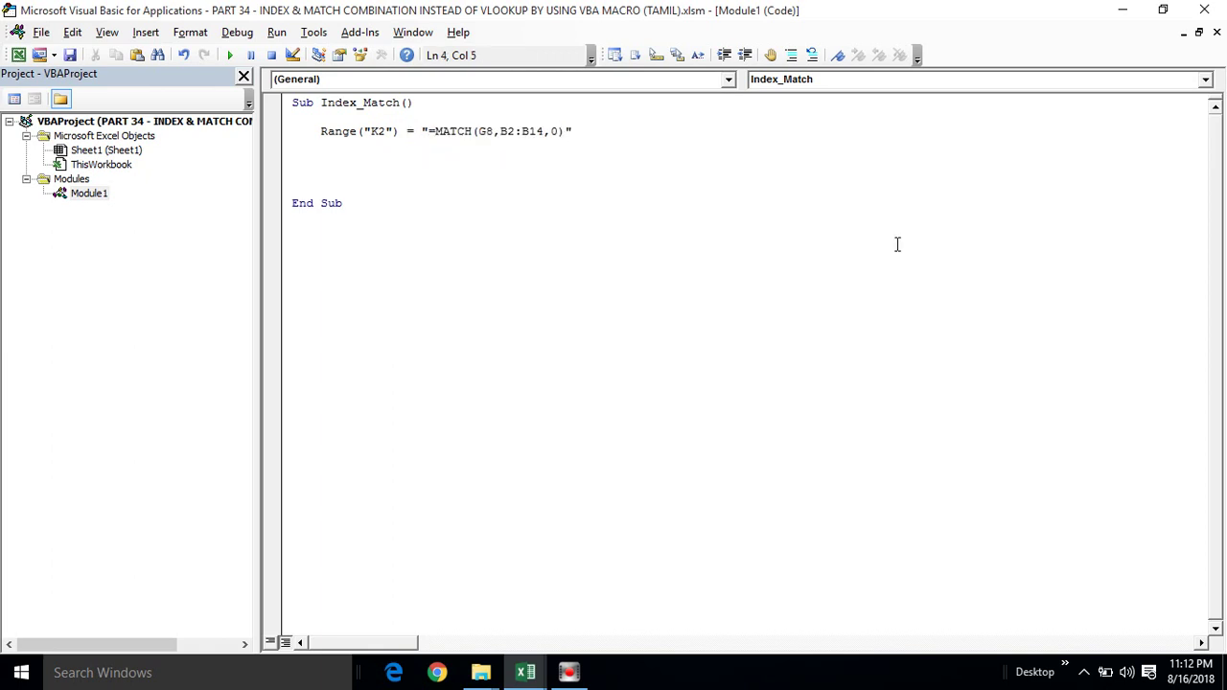
left_click(485, 131)
key("alt+F11")
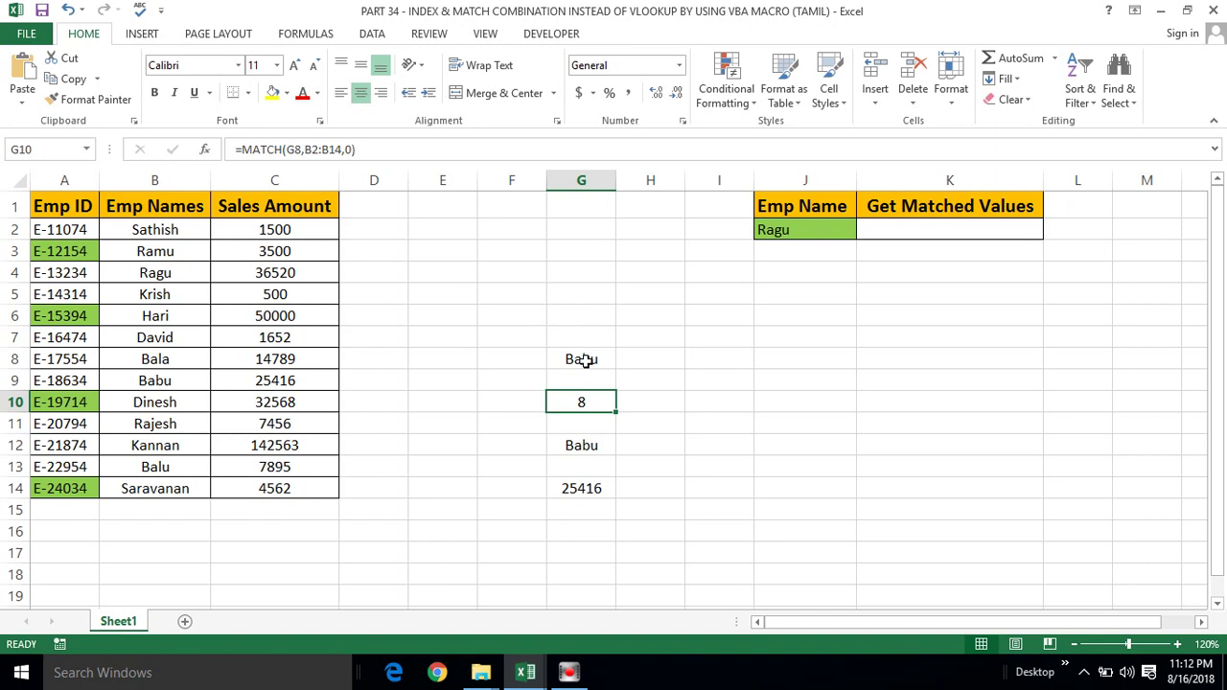
Step: Check the lookup values in G8 and J2 (Ragu) on the worksheet
left_click(586, 360)
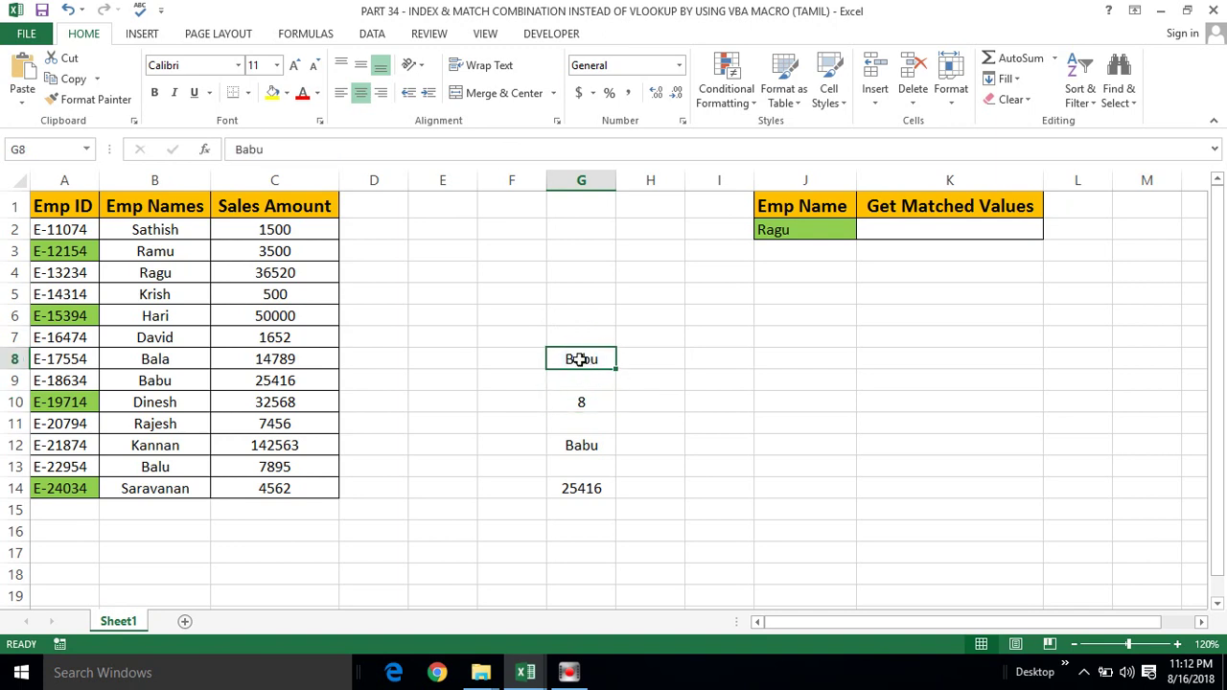
left_click(788, 230)
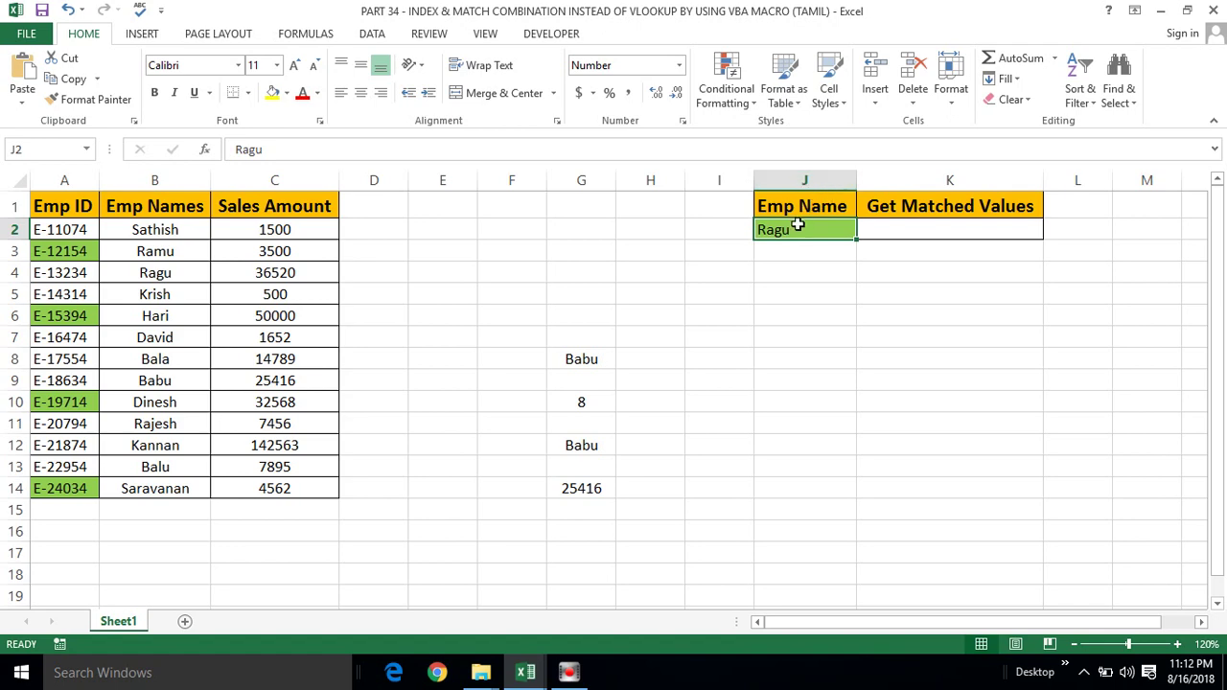
key("alt+F11")
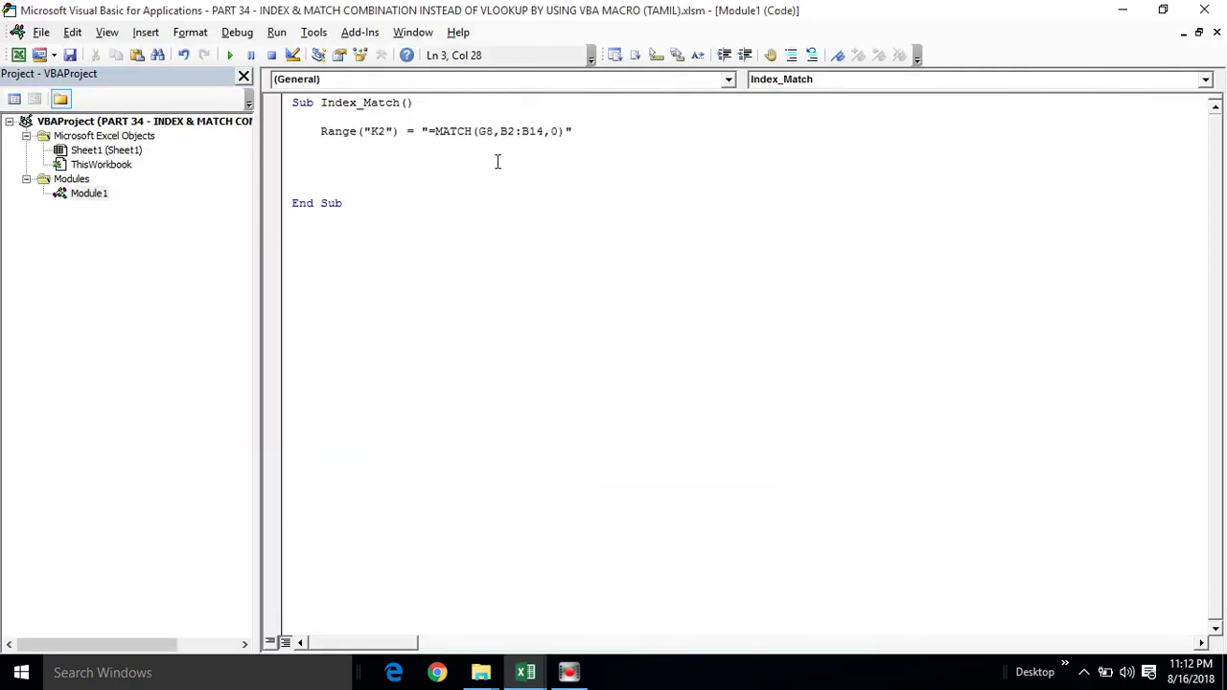
Step: Change the macro's MATCH line to look up J2 instead of G8
key("BackSpace")
key("BackSpace")
type("J2")
left_click(454, 195)
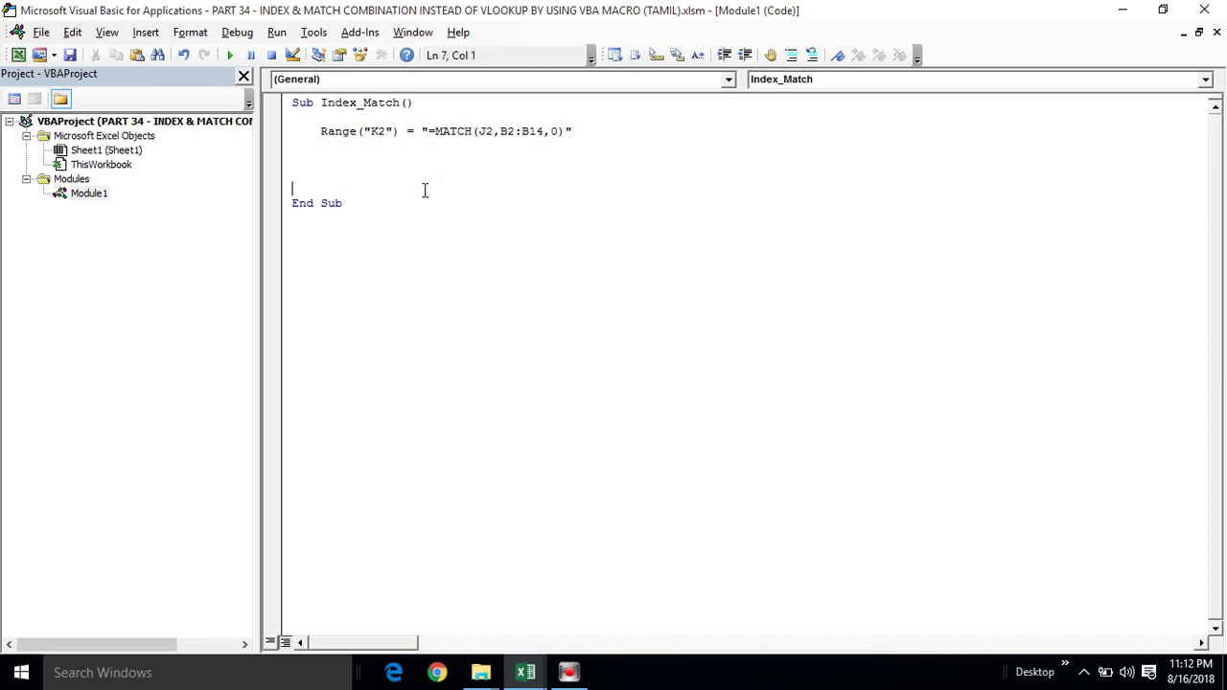
left_click(545, 155)
left_click(319, 177)
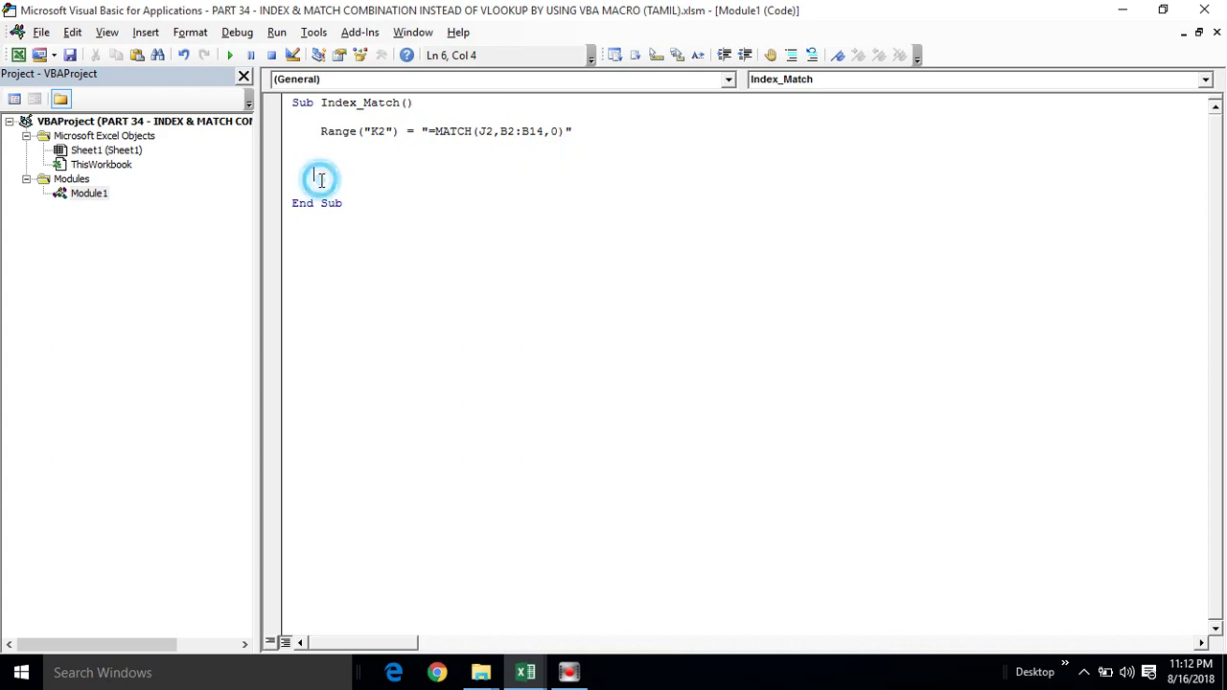
Step: Run the Index_Match macro and inspect the MATCH formula it writes into K2
left_click(230, 55)
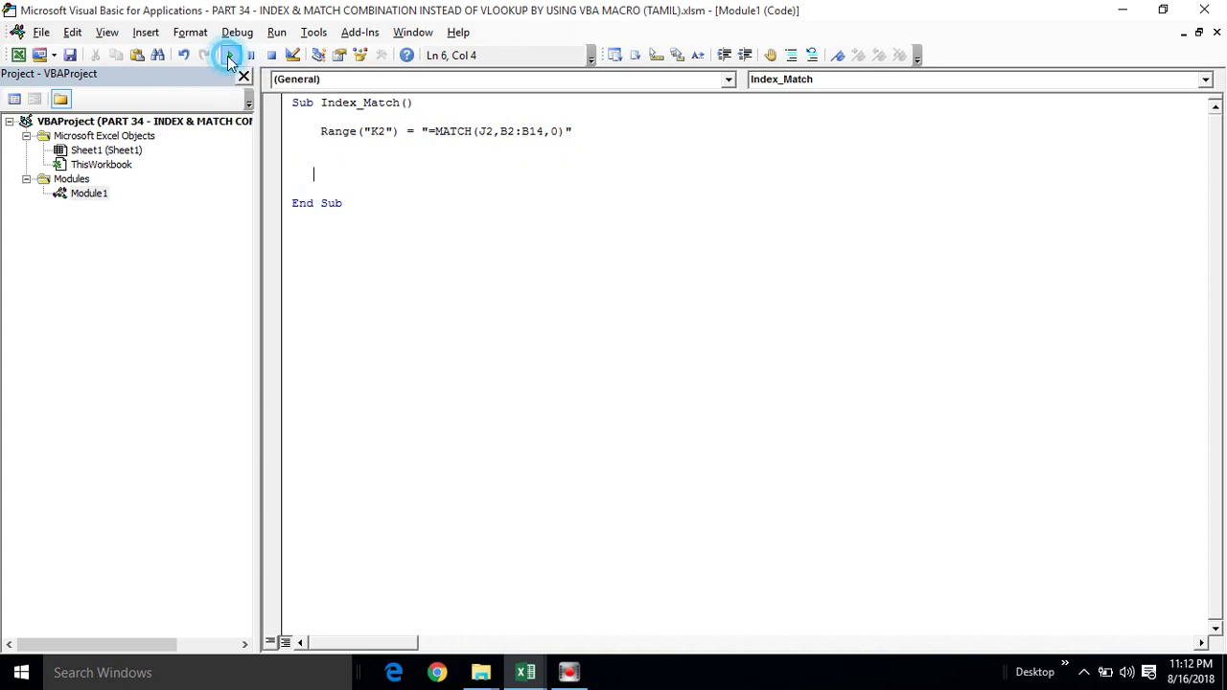
key("alt+F11")
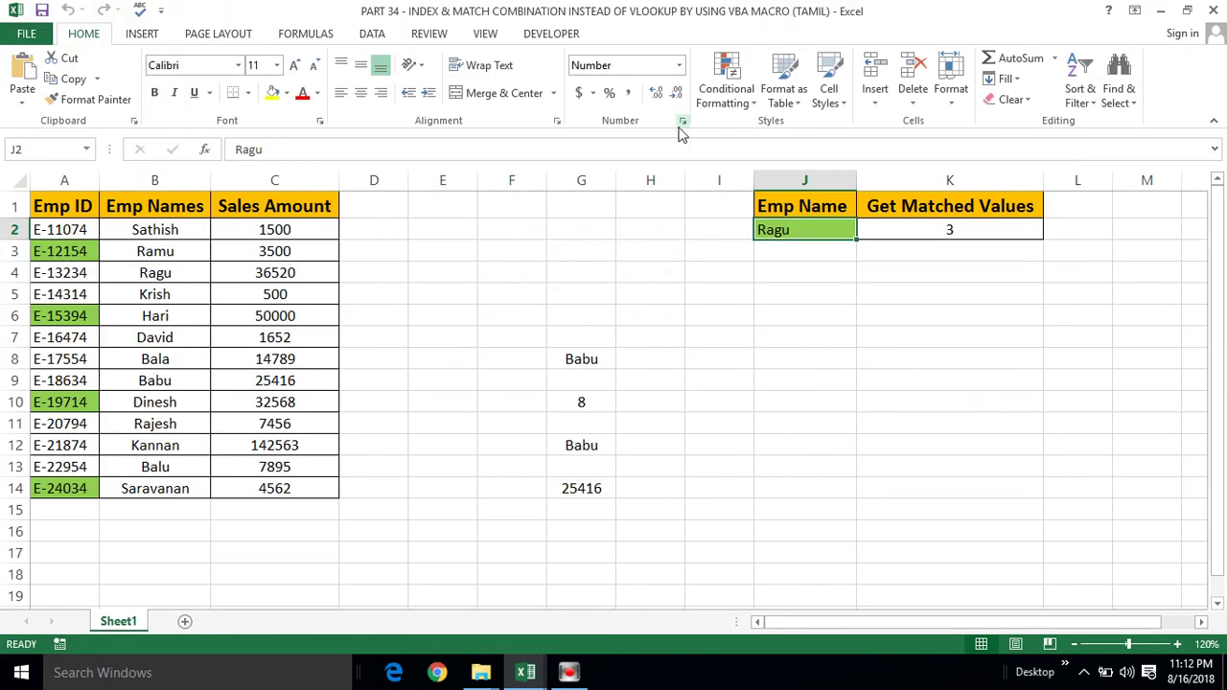
left_click(901, 227)
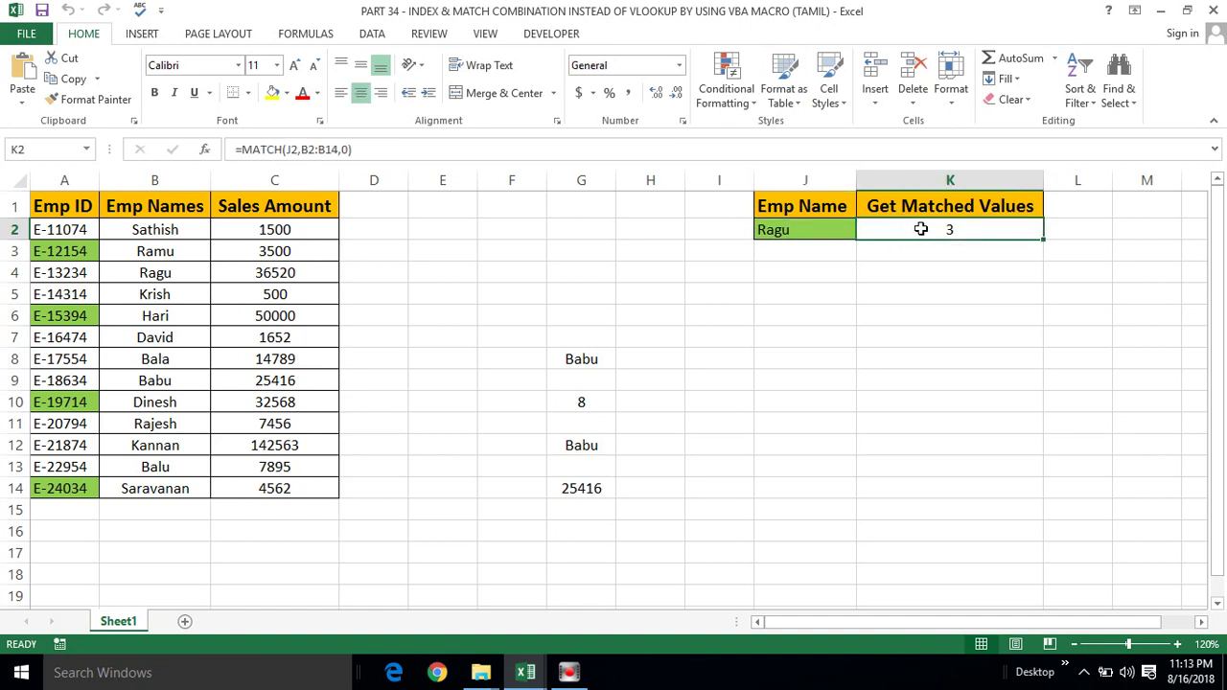
key("Delete")
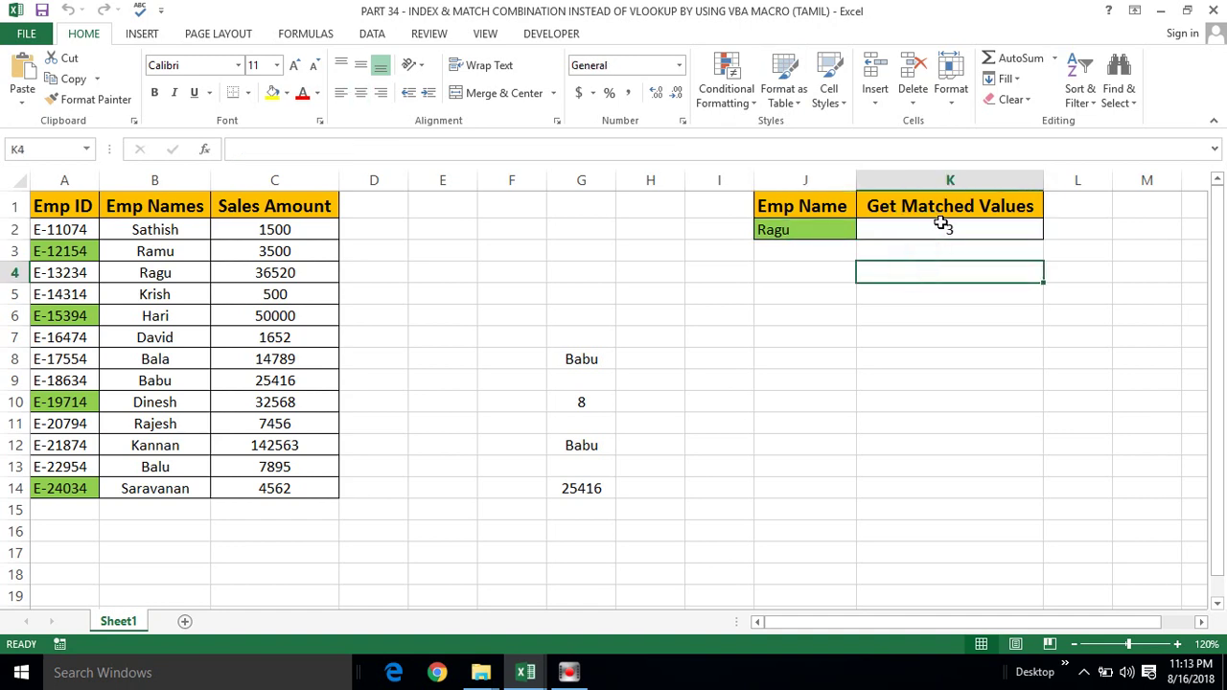
key("ctrl+z")
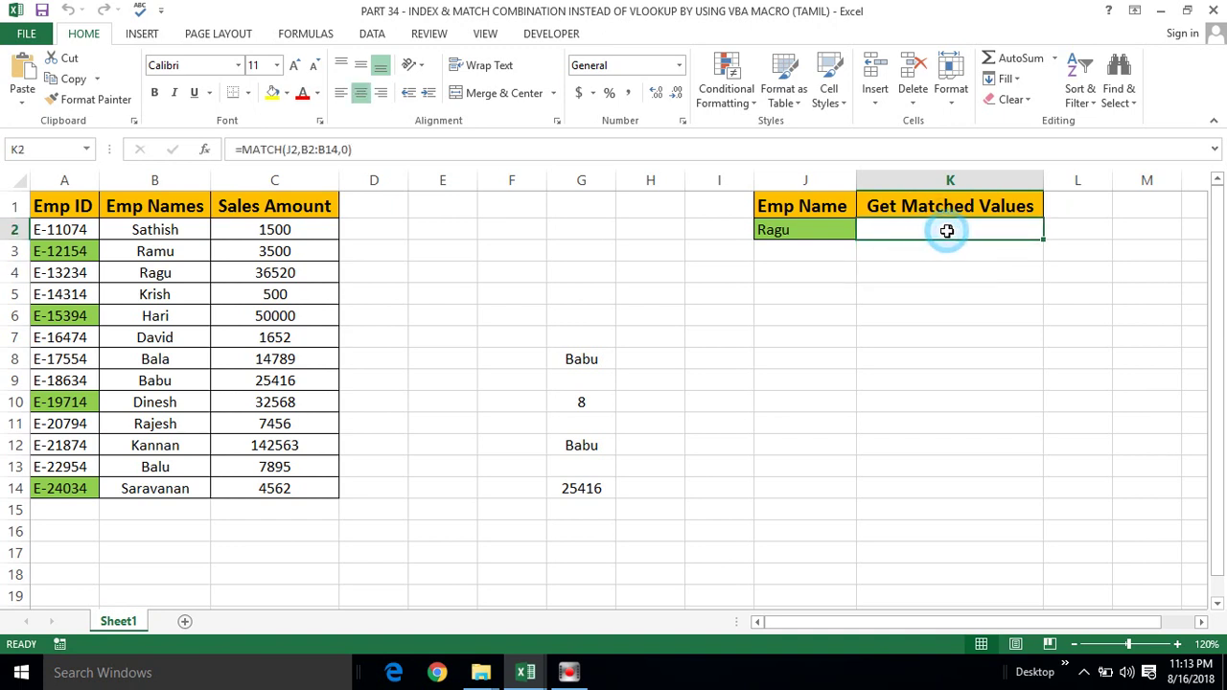
Step: Show that Ragu is the third name in Emp Names, matching K2's result of 3
left_click(781, 230)
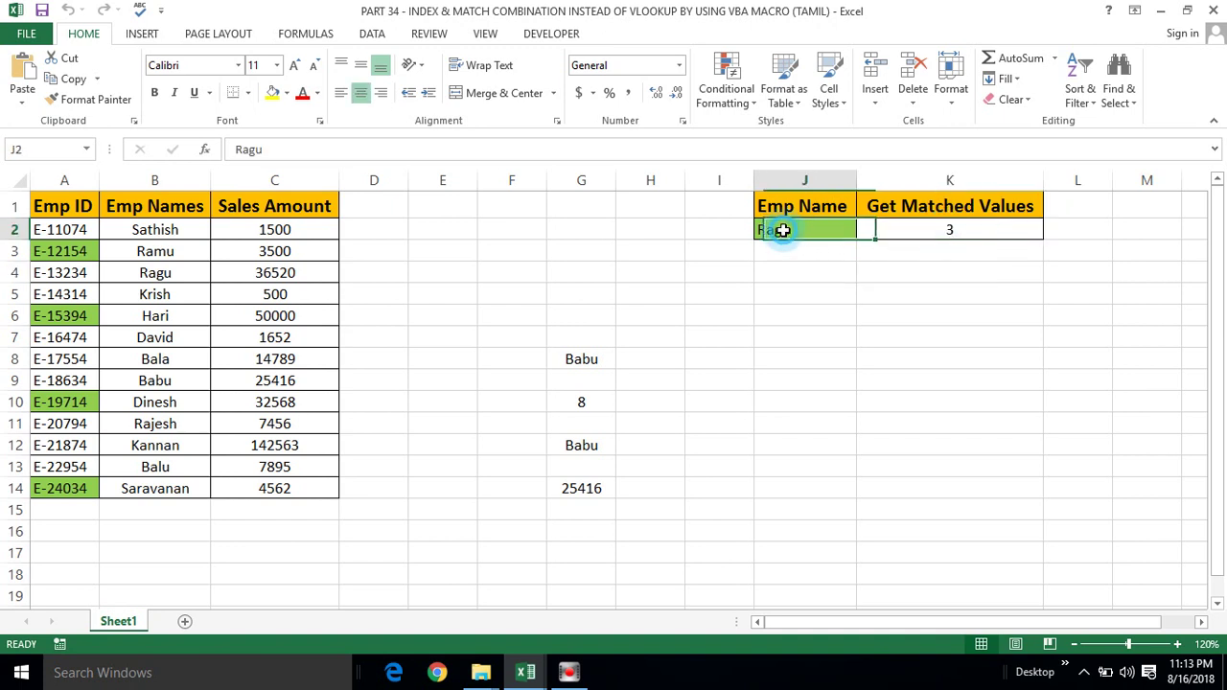
left_click(157, 181)
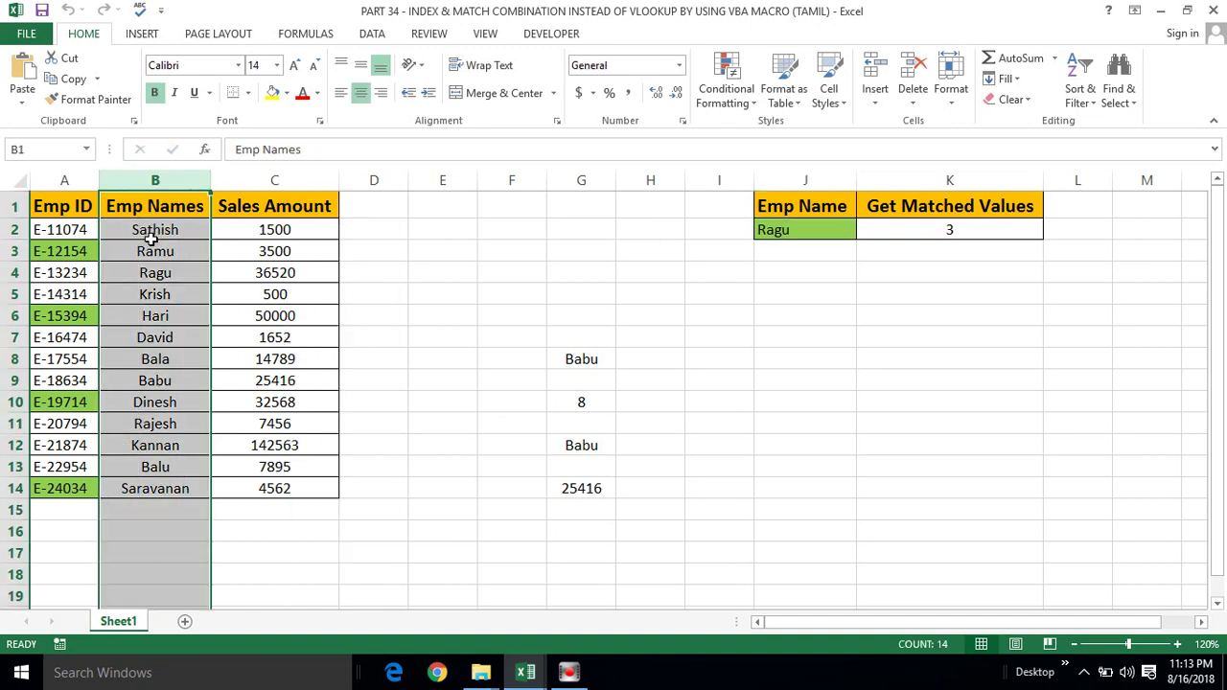
left_click(150, 272)
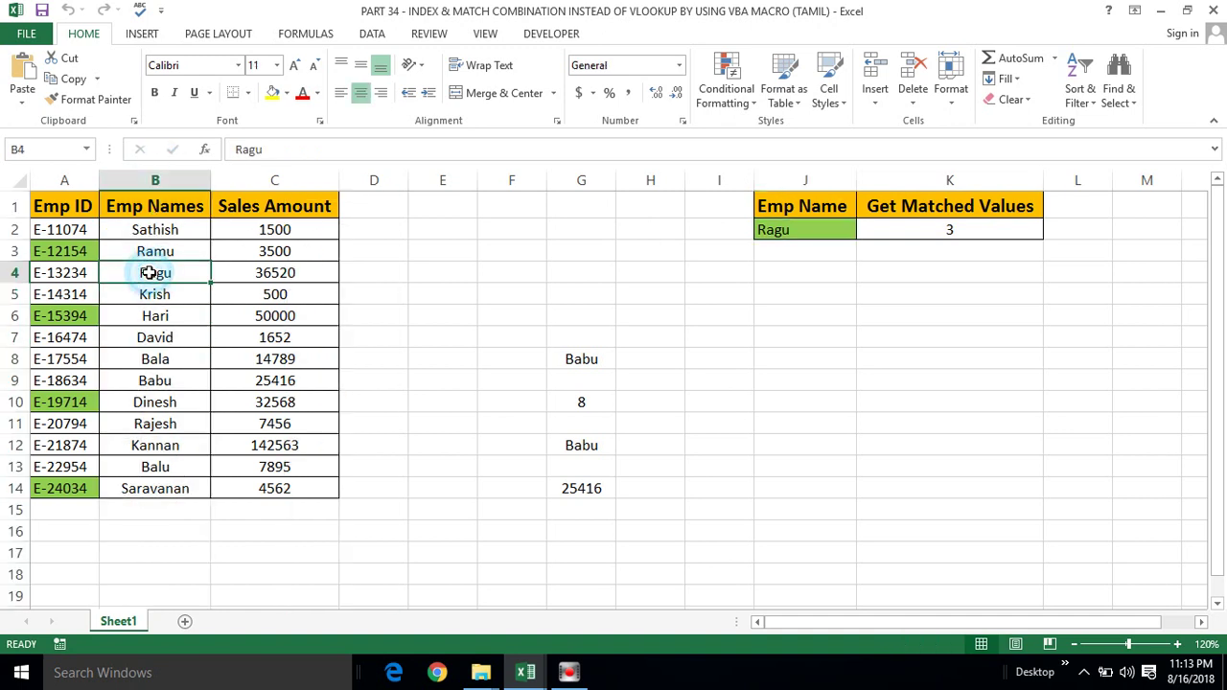
left_click(15, 272)
left_click(15, 230)
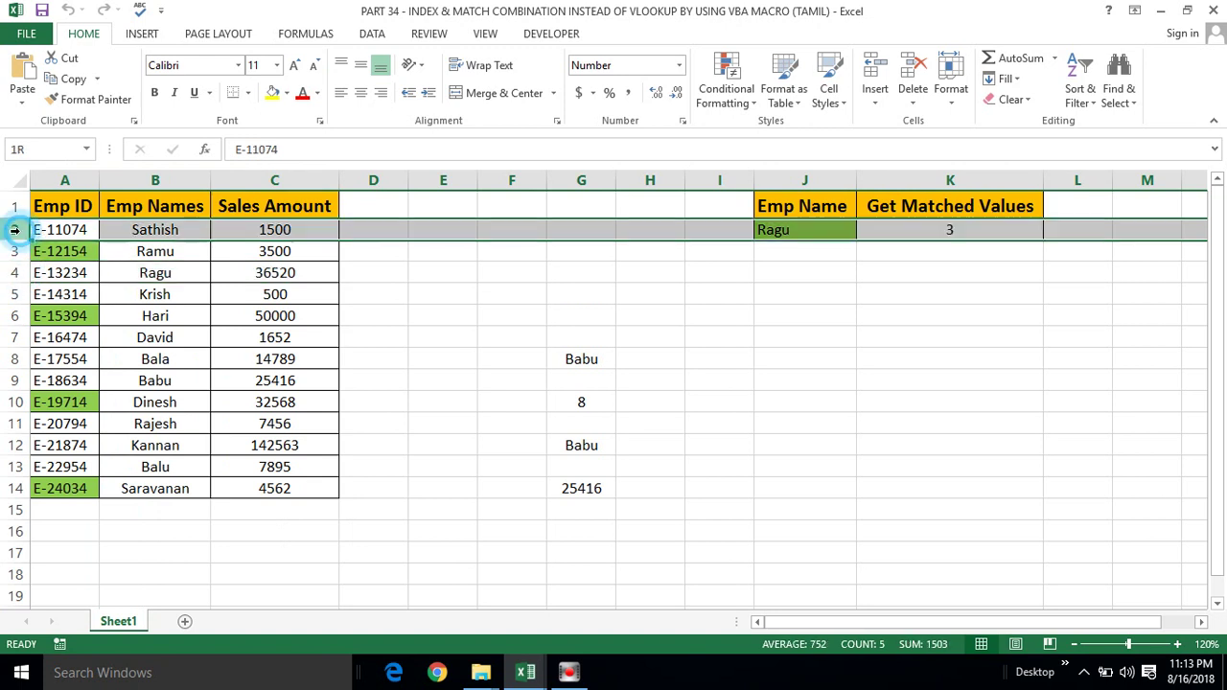
left_click(15, 251)
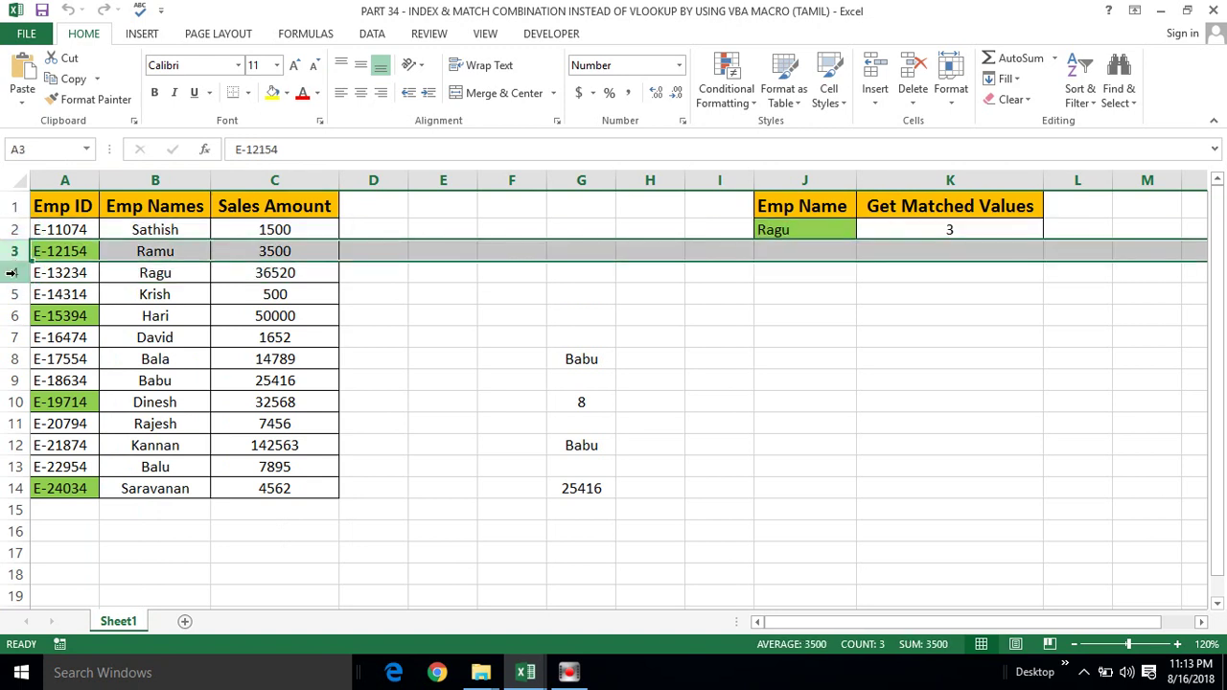
left_click(15, 272)
left_click(129, 274)
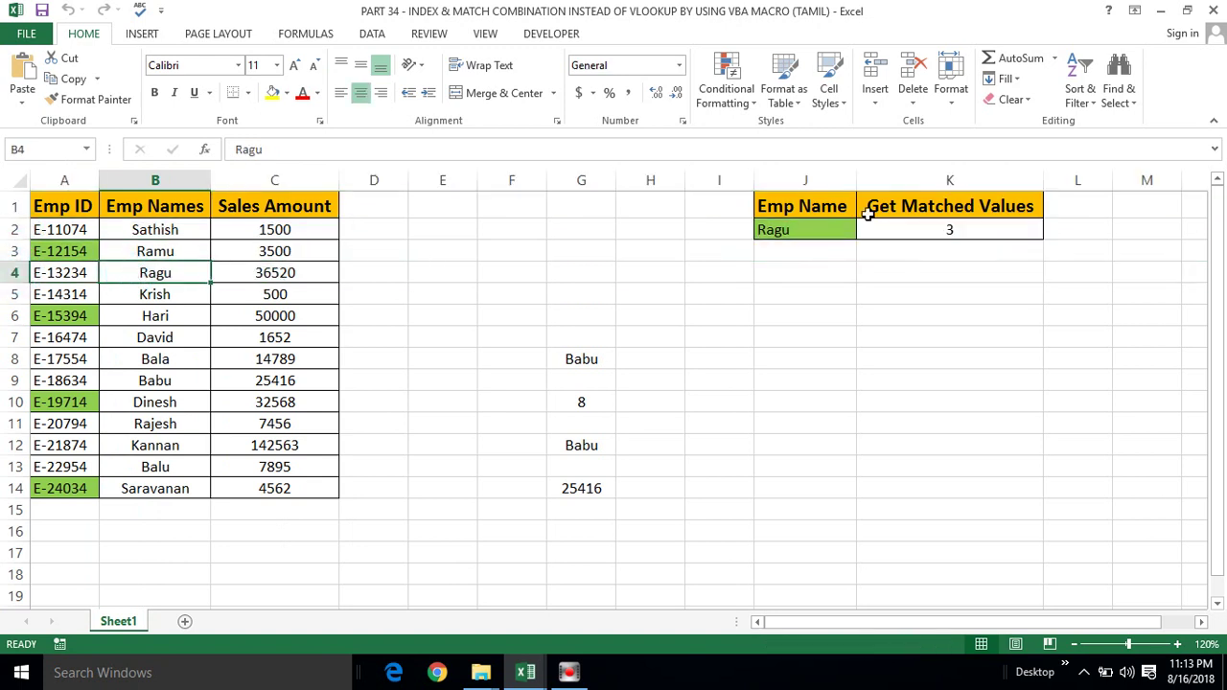
left_click(914, 231)
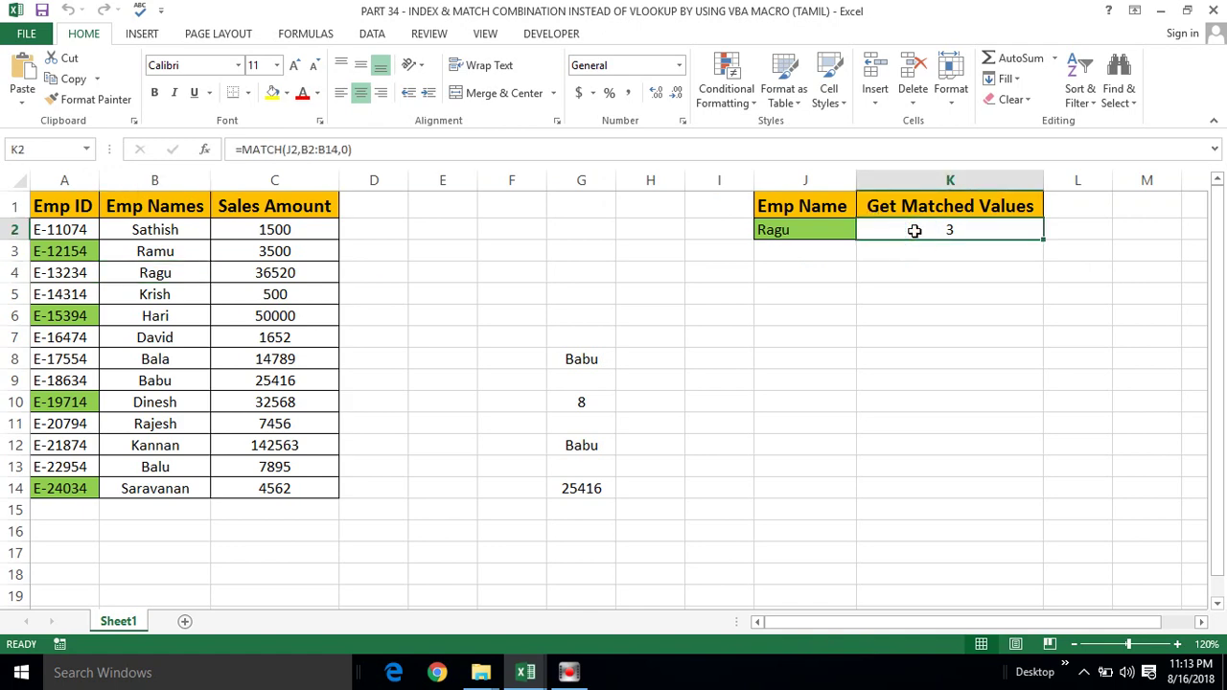
key("alt+F11")
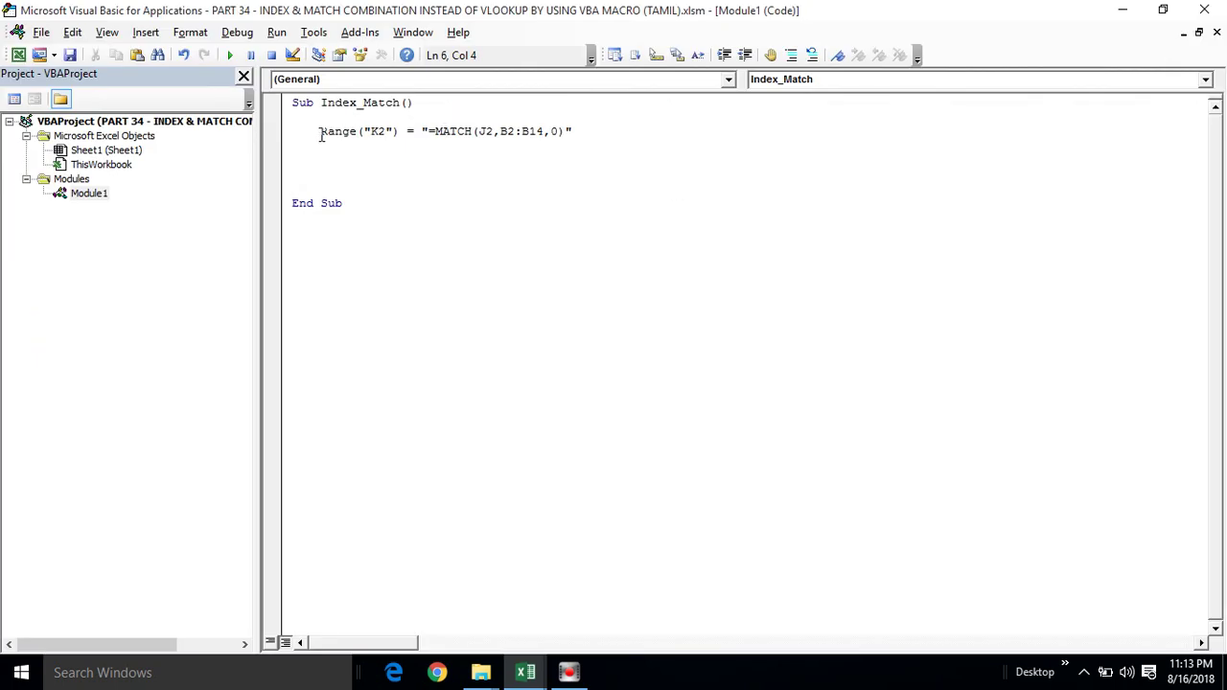
Step: Comment out the MATCH line and review G12's INDEX formula on the worksheet
left_click(319, 132)
type("'")
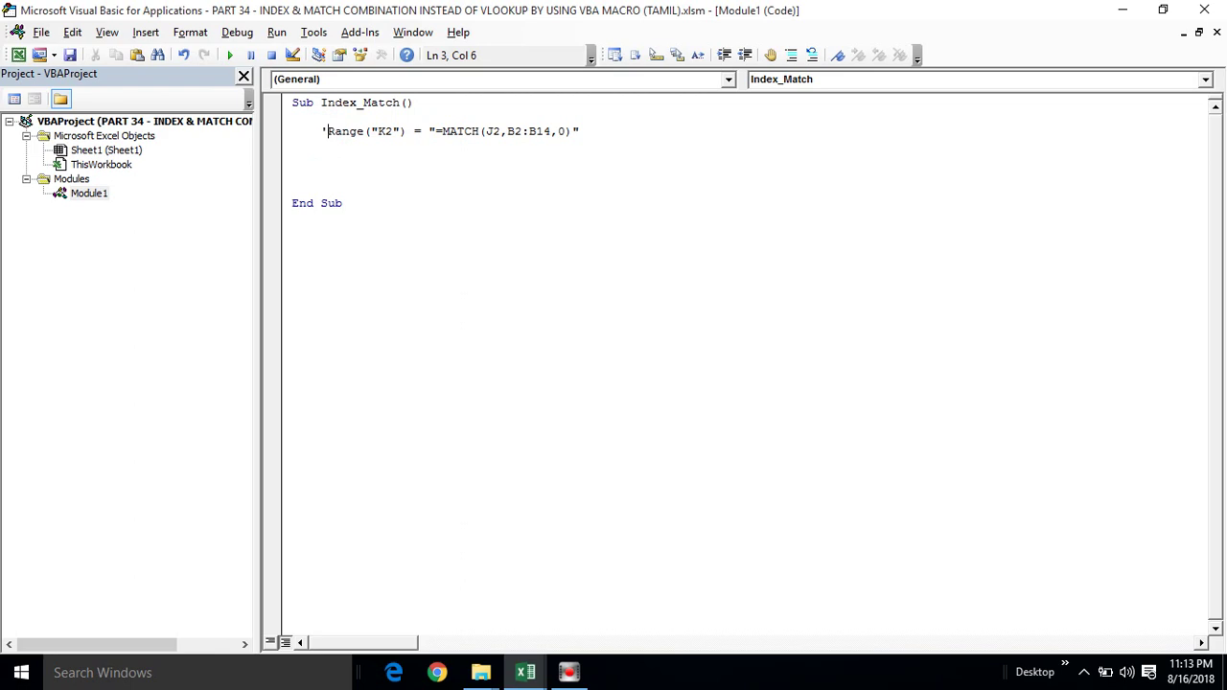
left_click(325, 145)
key("alt+F11")
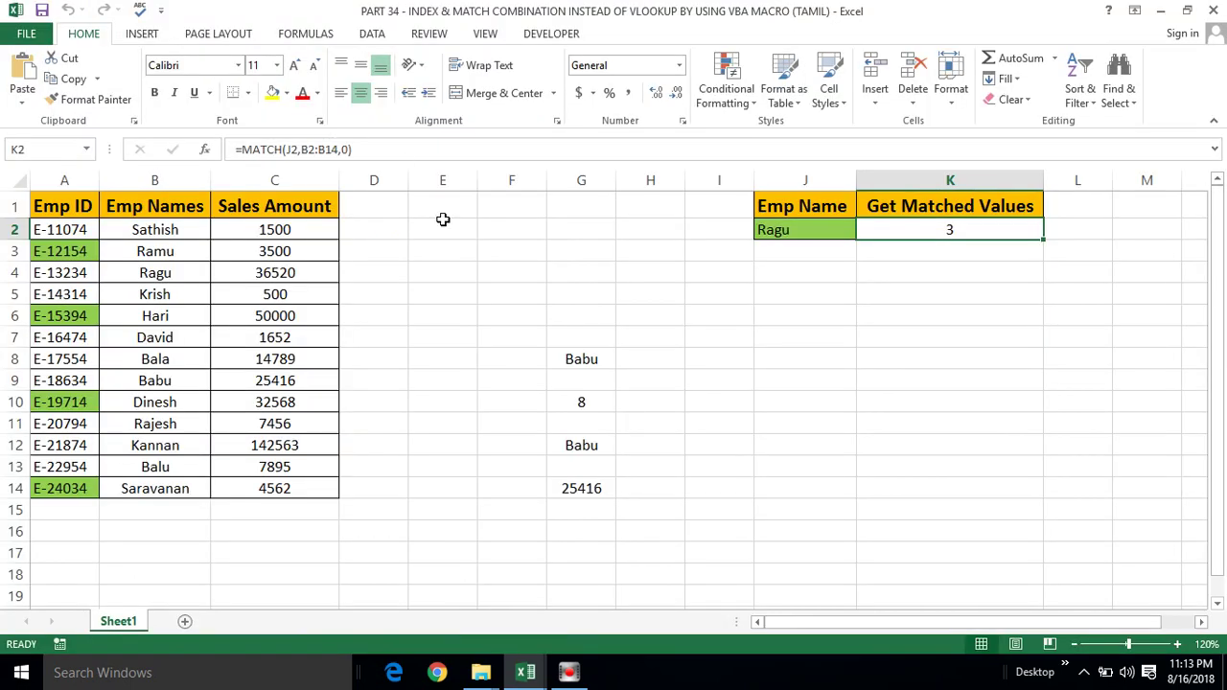
double_click(580, 441)
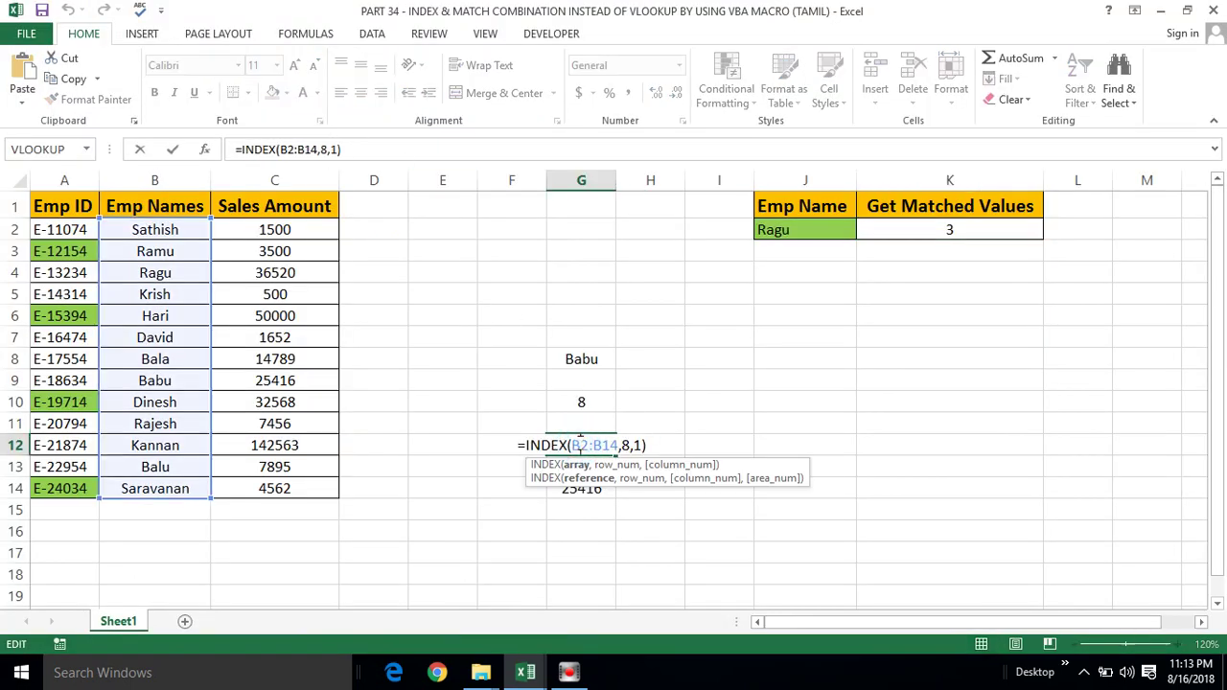
left_click(654, 444)
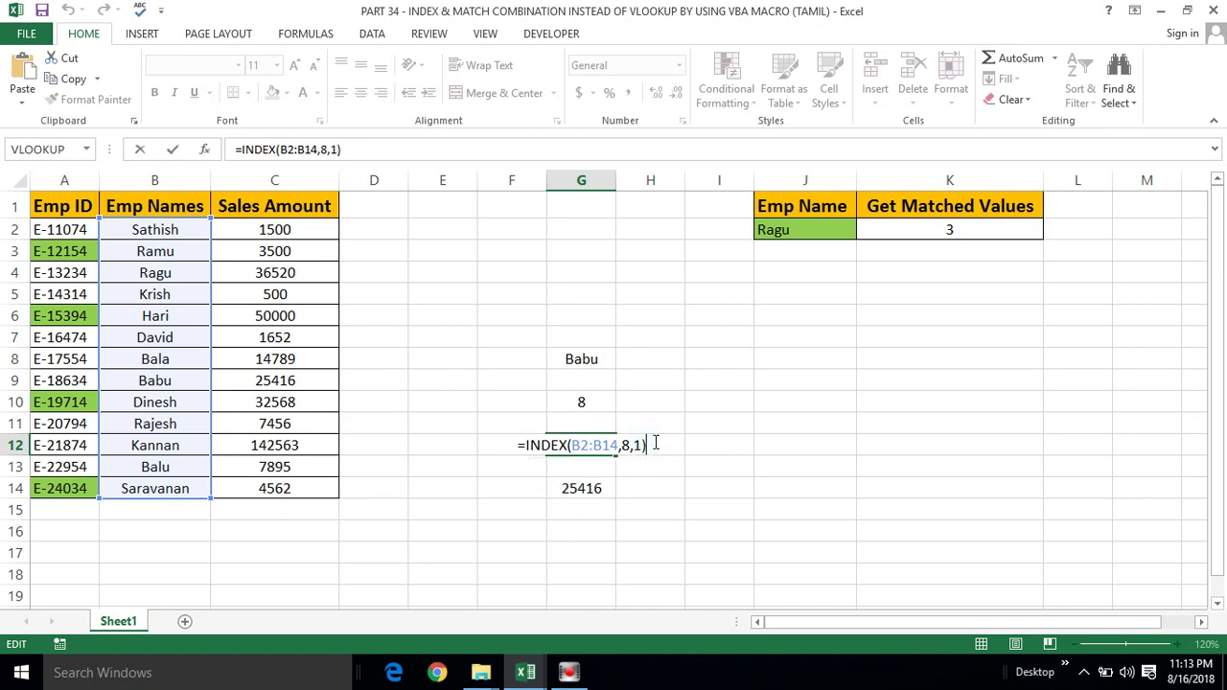
key("shift+Home")
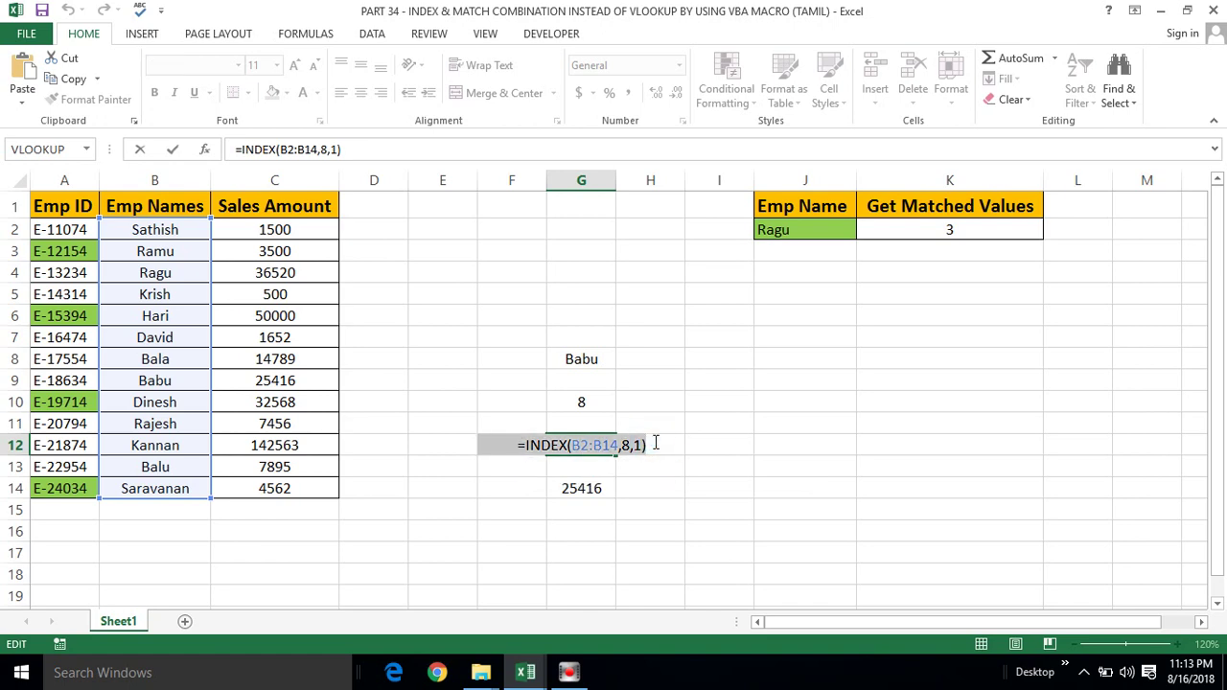
key("Escape")
key("alt+F11")
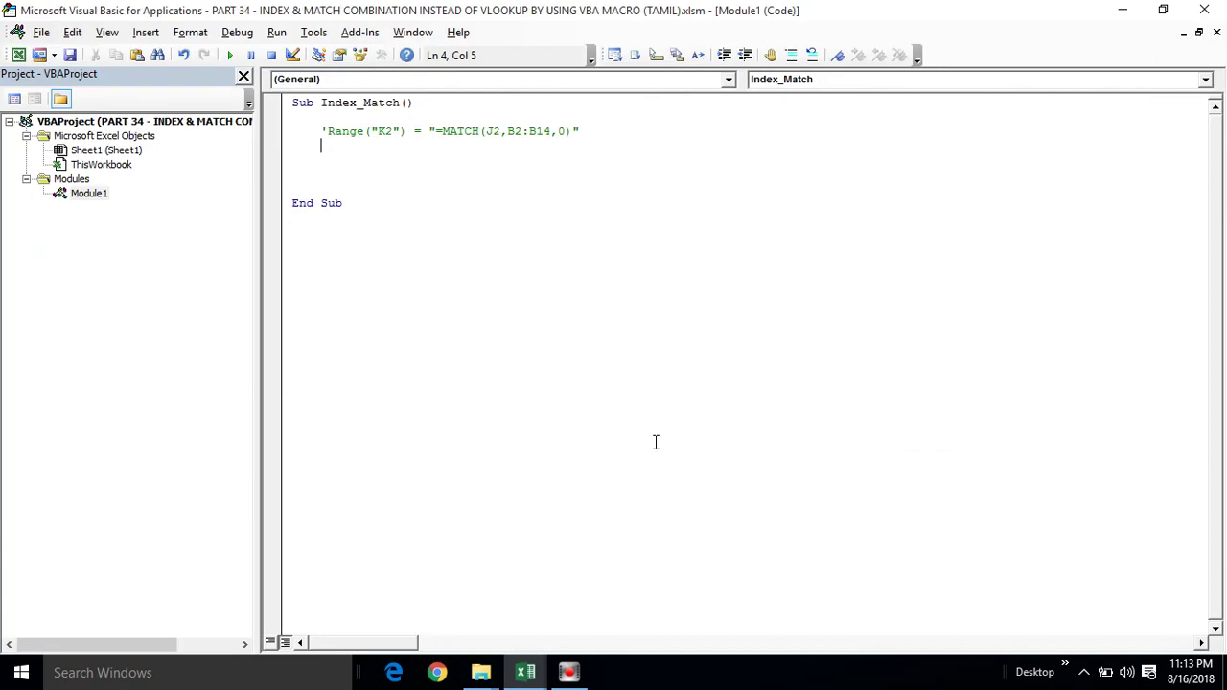
Step: Add the line Range("K2")="=INDEX(B2:B14,8,1)" above End Sub
left_click(655, 442)
type("'")
left_click(333, 169)
key("Return")
type("Range")
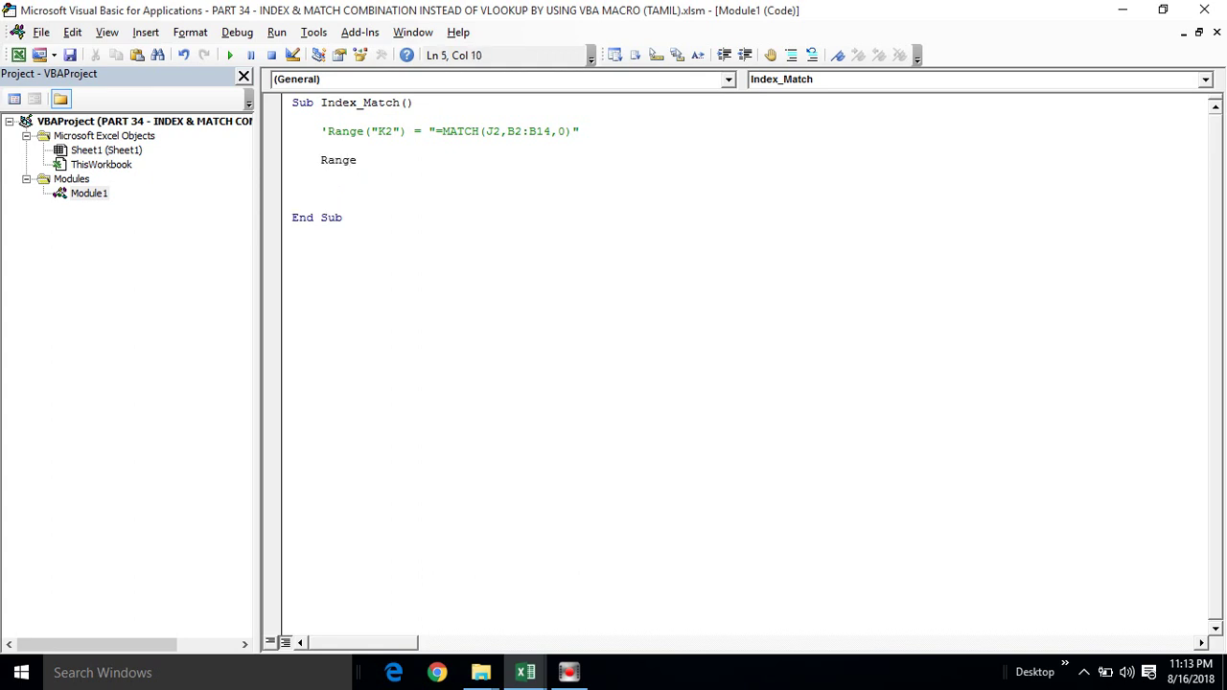
type("(\"K")
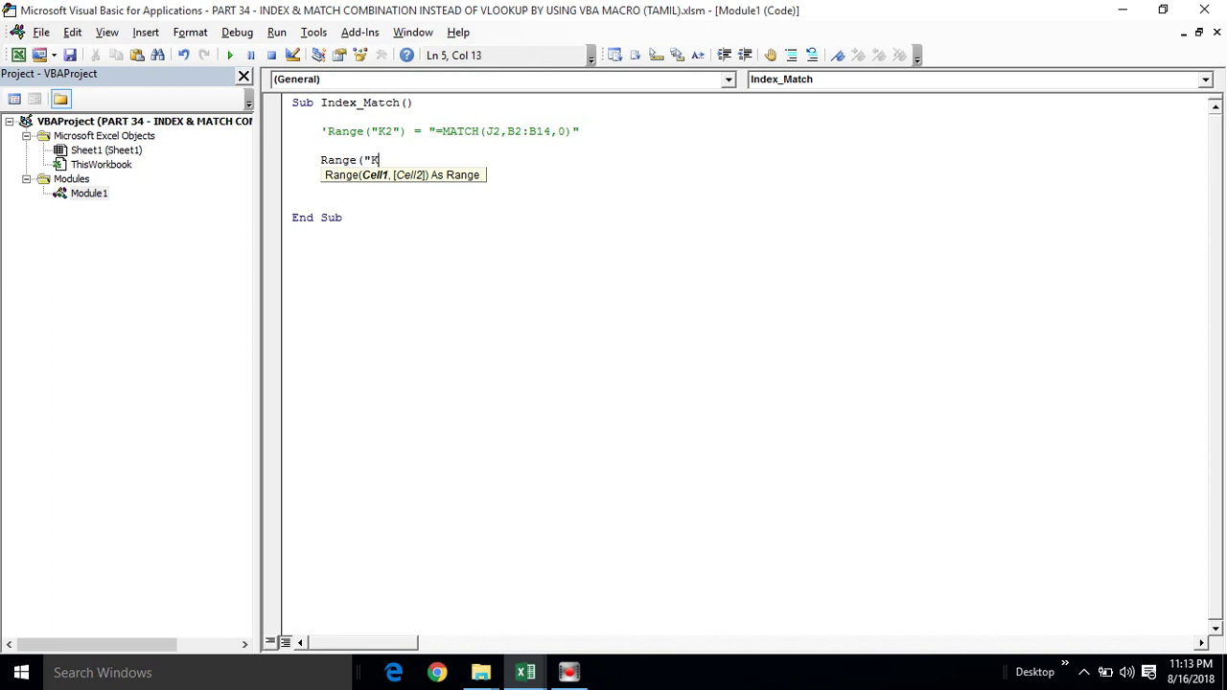
type("2\")")
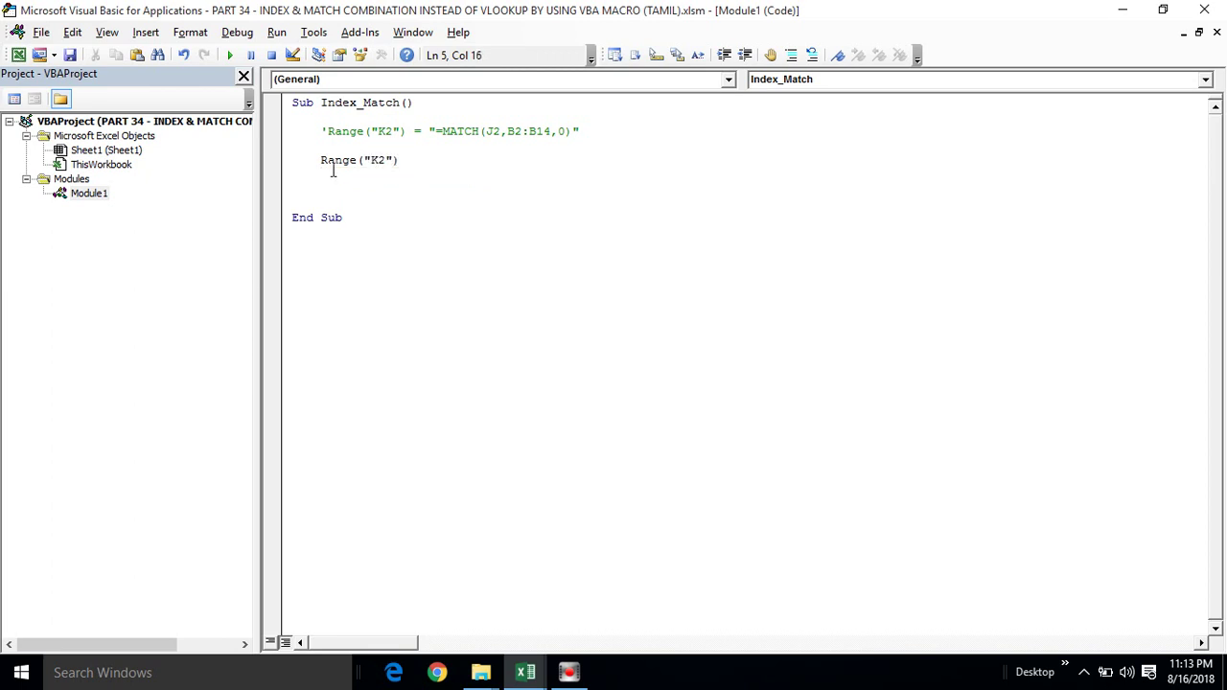
type("=\"")
type("=INDEX(B2:B14,8,1)")
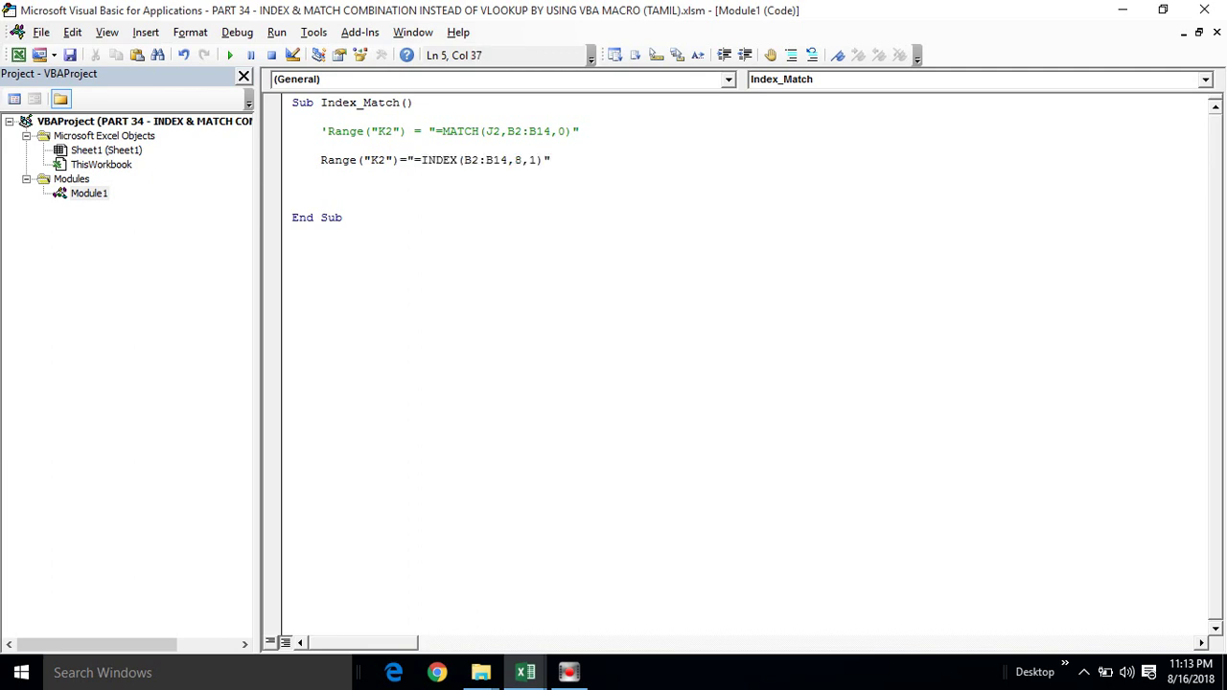
key("Return")
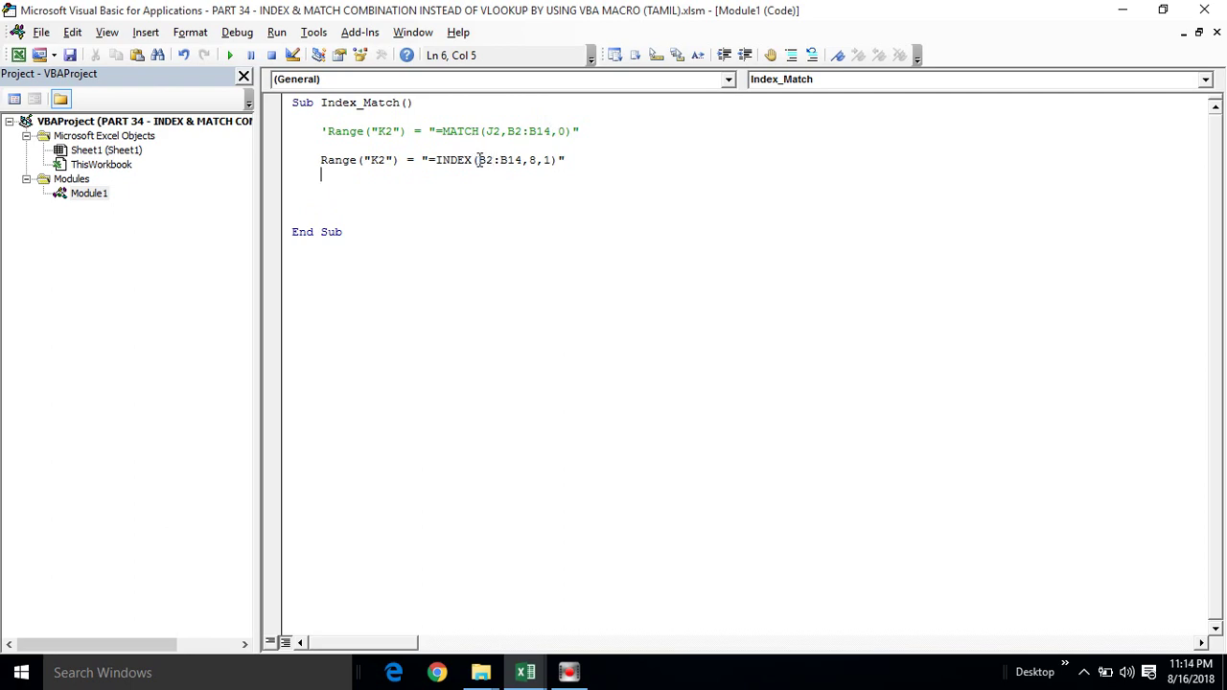
Step: Compare the INDEX line's range and row 8 against the employee names in B2:B14
key("alt+F11")
left_click(153, 230)
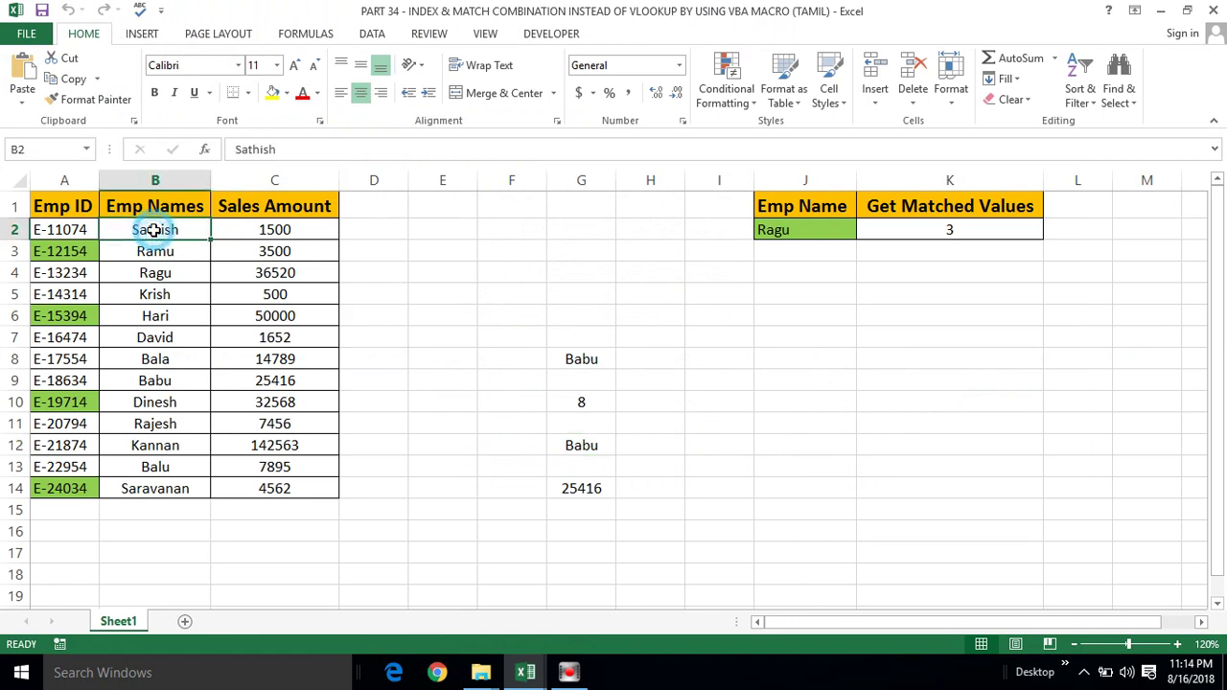
key("ctrl+shift+Down")
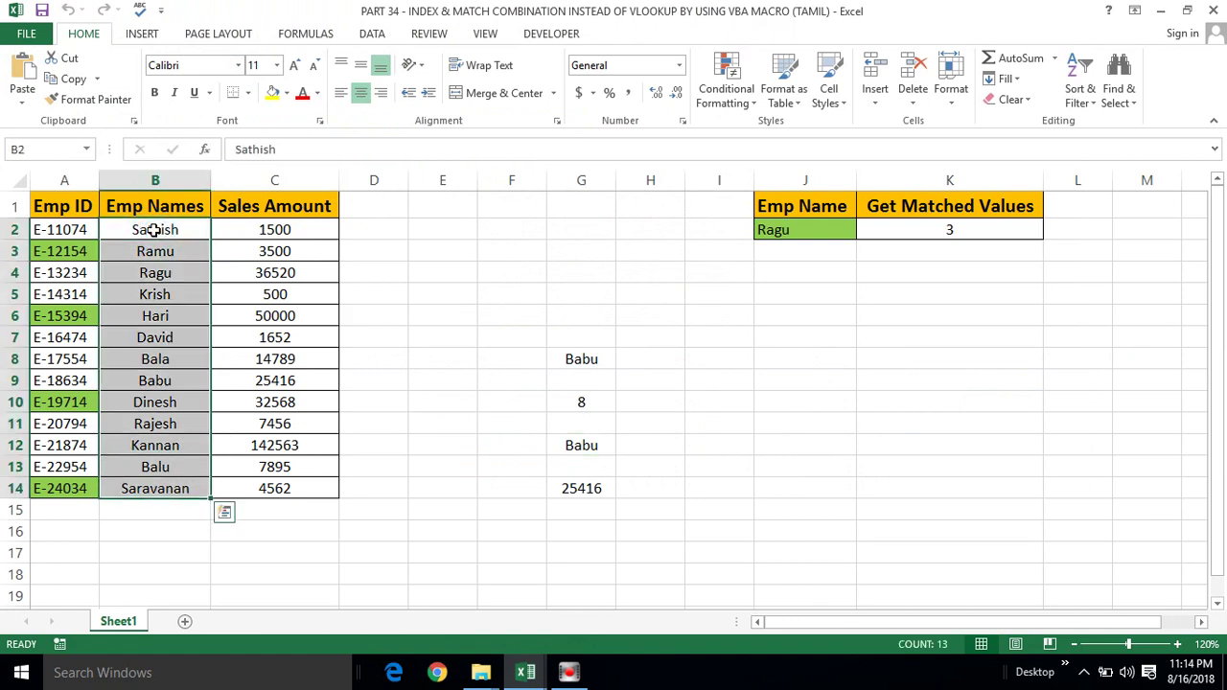
key("alt+F11")
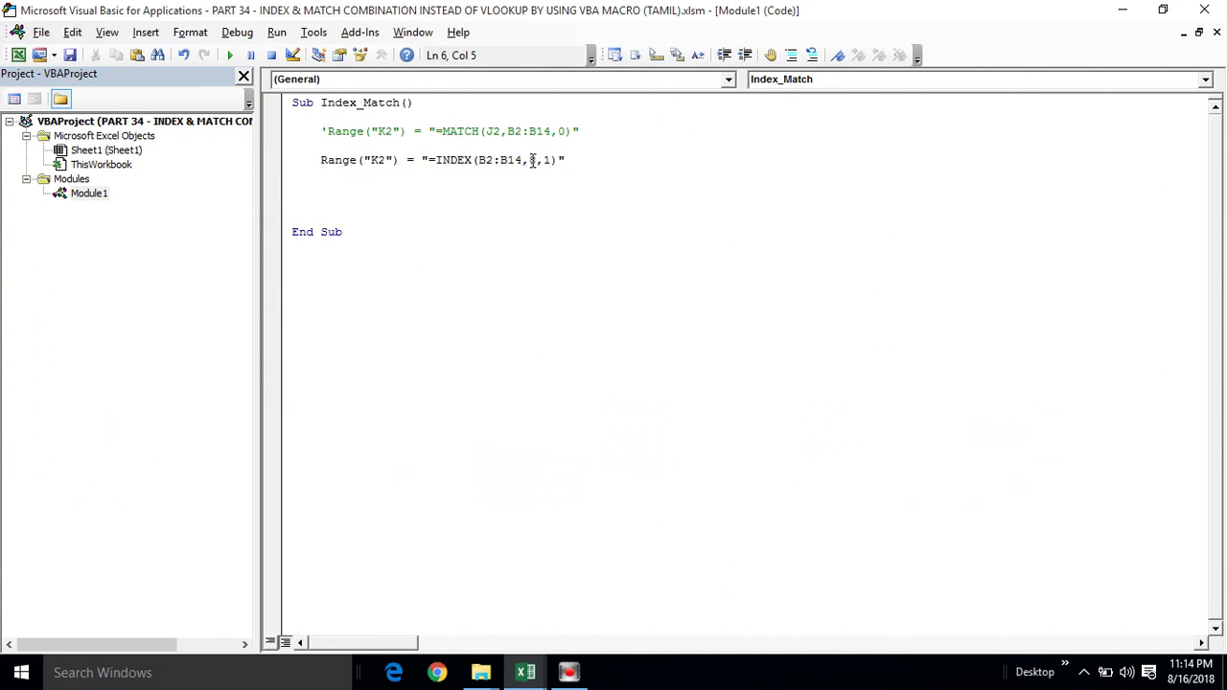
left_click(536, 160)
key("alt+F11")
left_click(285, 336)
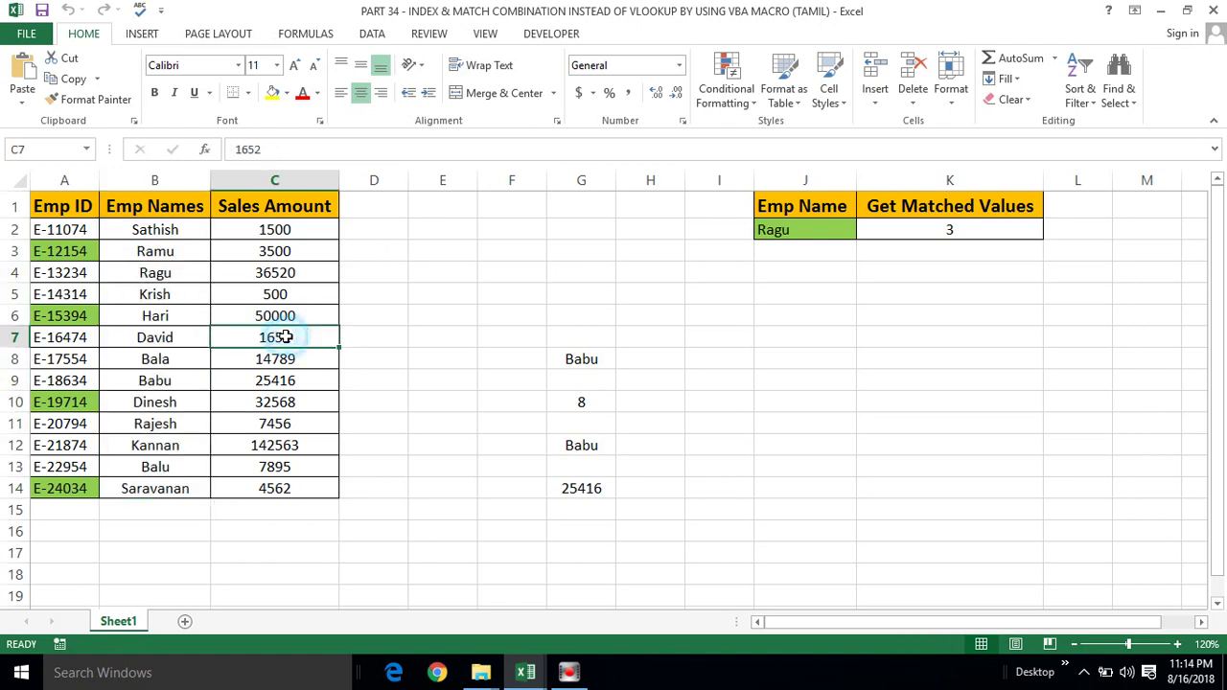
key("alt+F11")
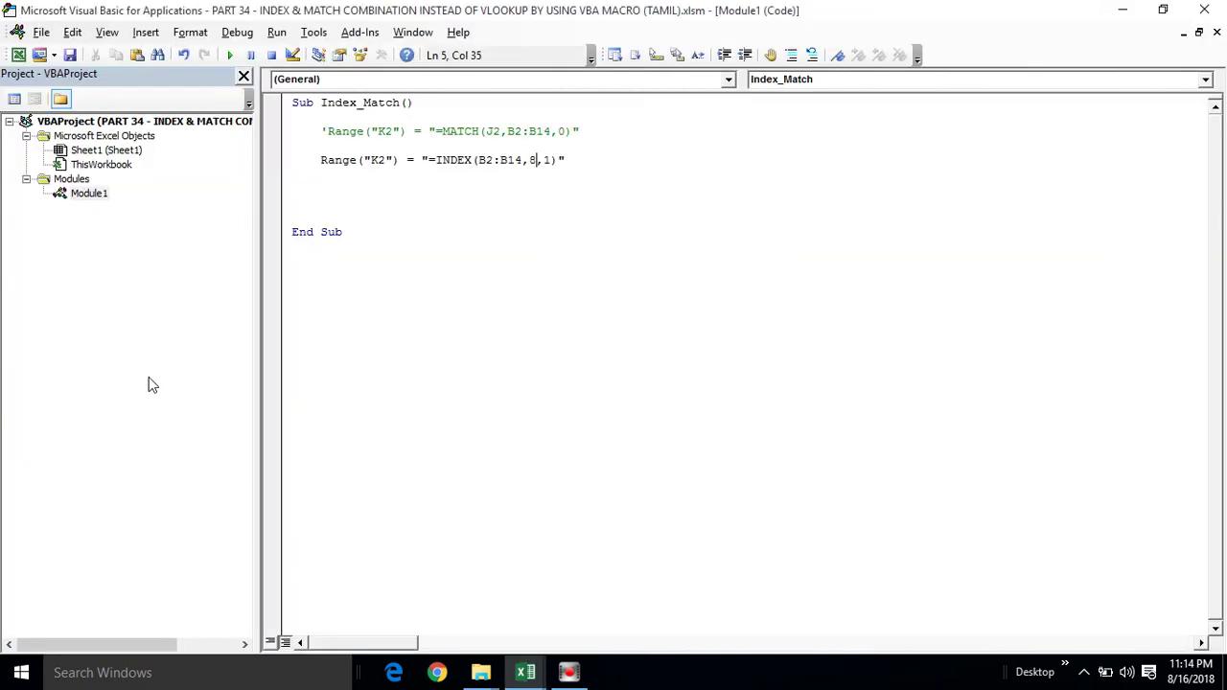
left_click(555, 160)
key("alt+F11")
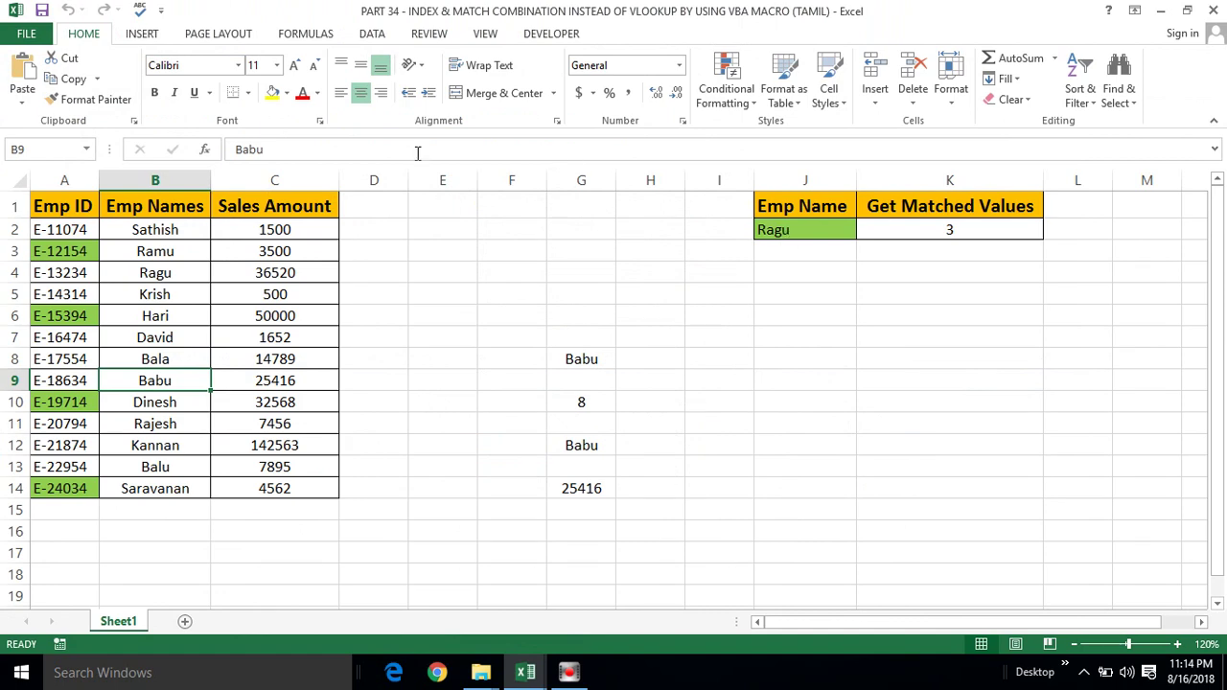
left_click(435, 211)
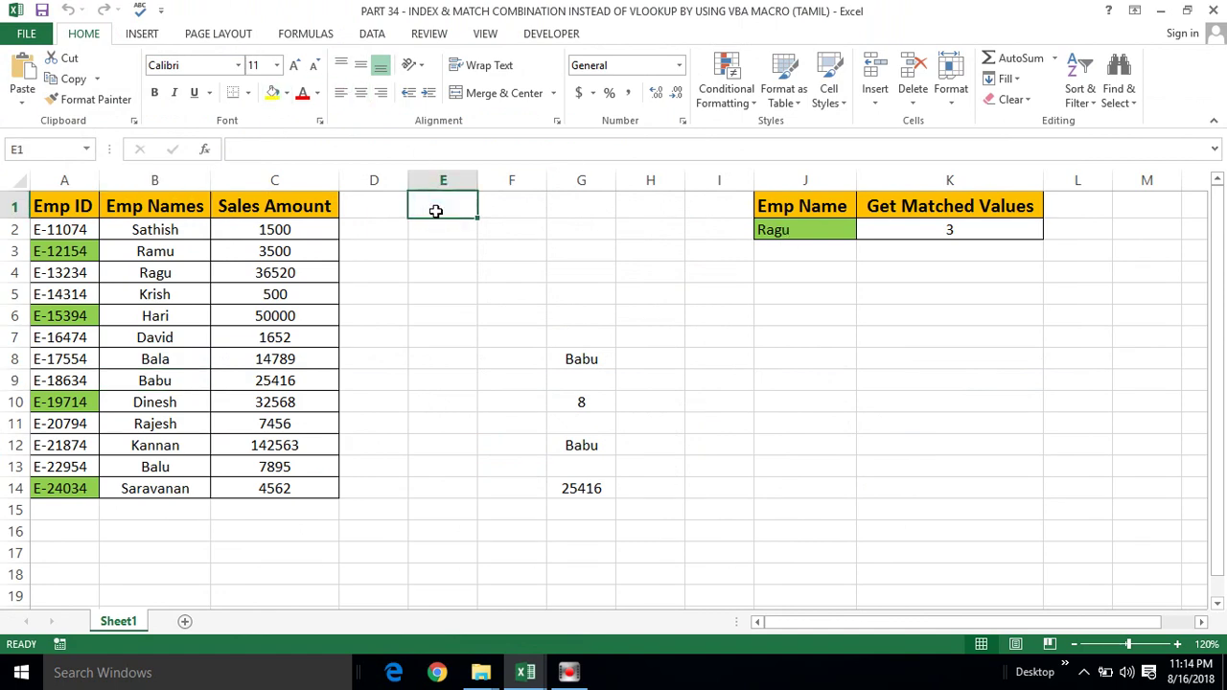
key("alt+F11")
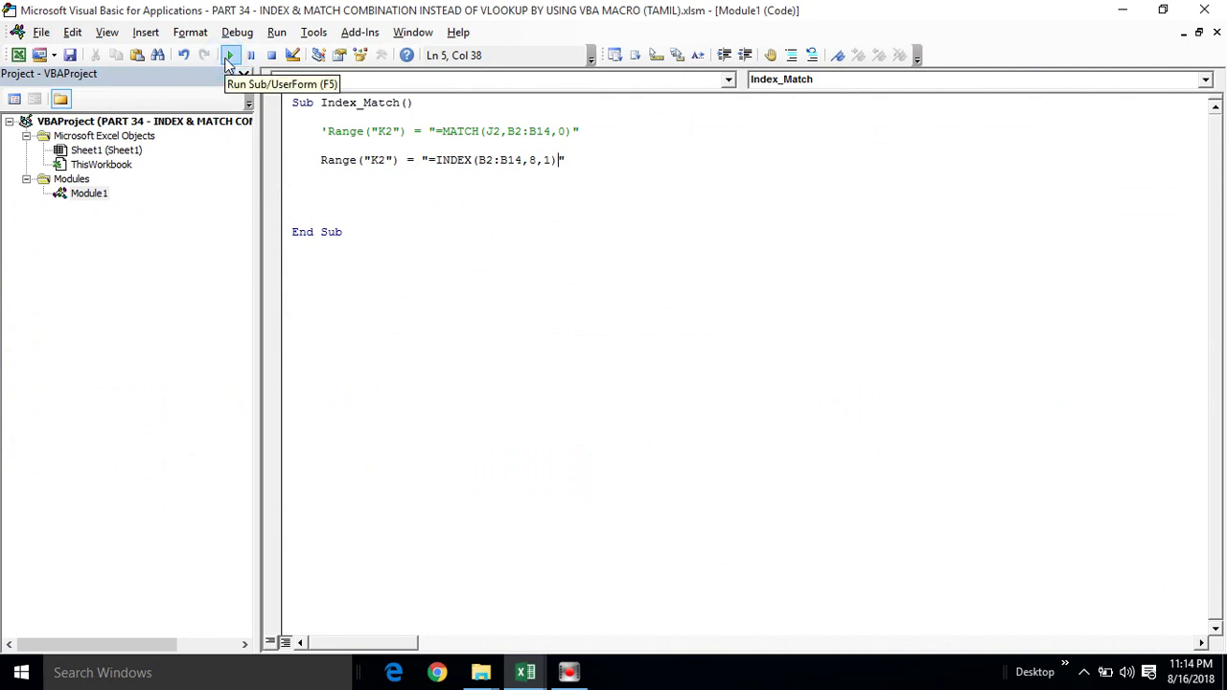
Step: Run the macro and check that K2 shows Babu from =INDEX(B2:B14,8,1)
left_click(229, 58)
key("alt+F11")
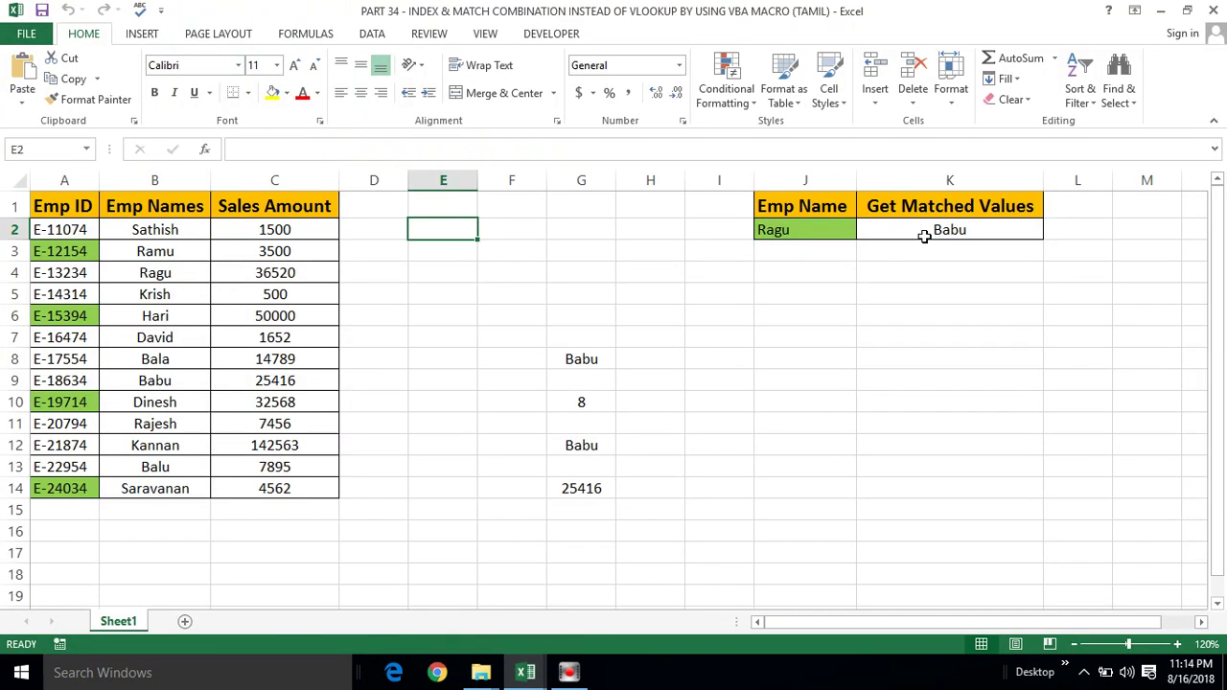
left_click(921, 235)
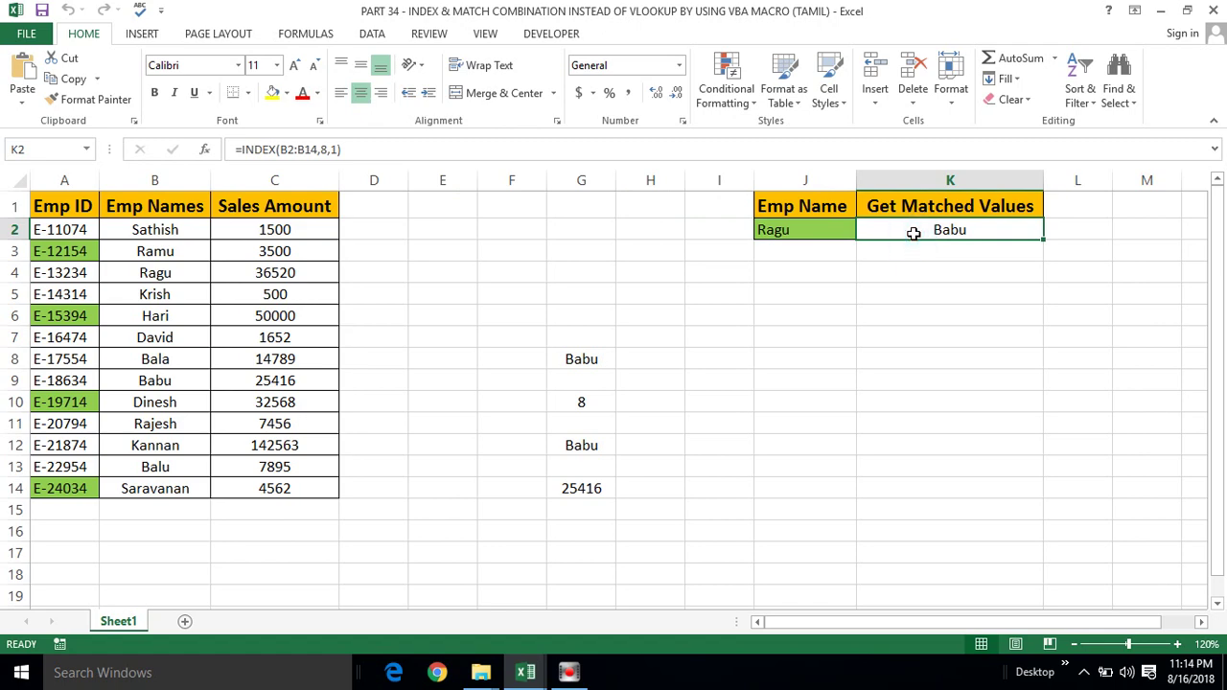
left_click(827, 226)
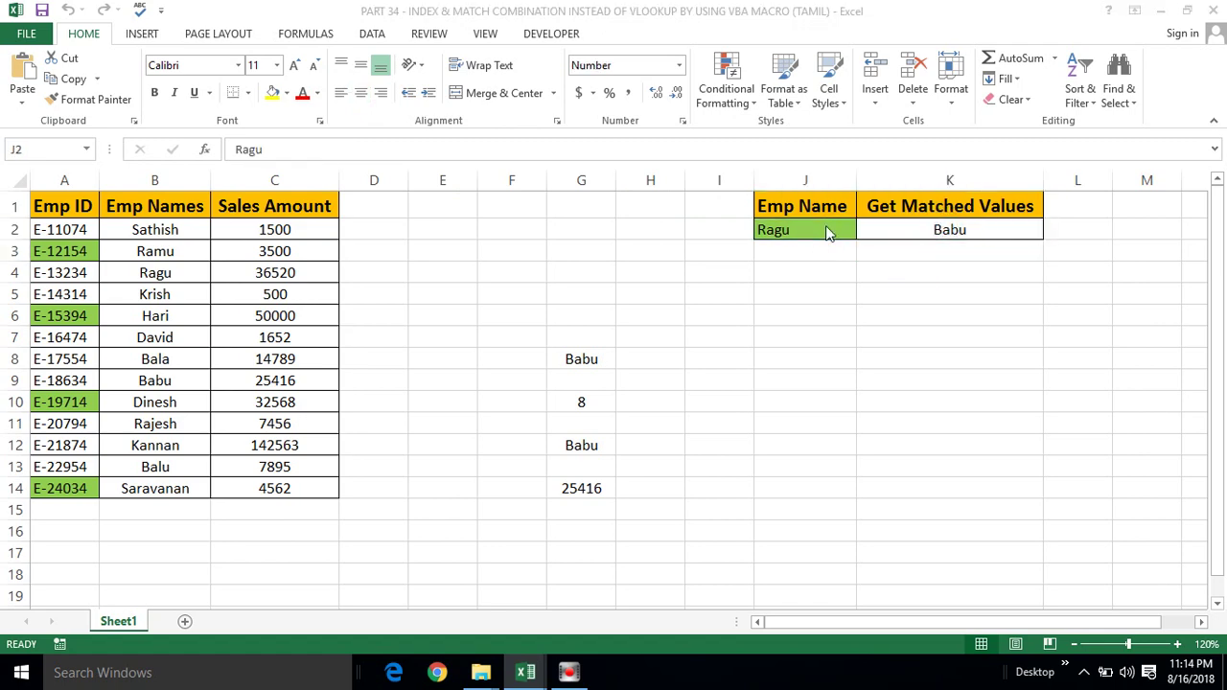
key("alt+F11")
Step: Change the INDEX line's row number from 8 to 3
left_click(536, 160)
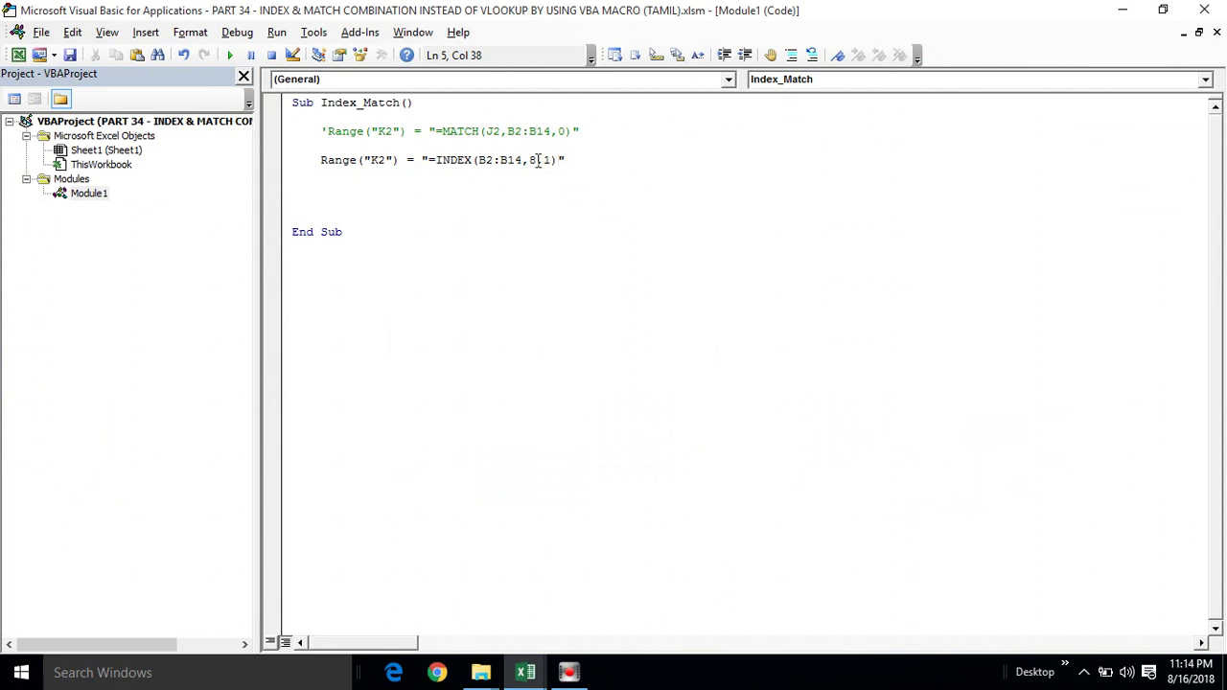
key("BackSpace")
type("3")
left_click(532, 203)
Step: Run the macro and confirm K2 now shows Ragu via =INDEX(B2:B14,3,1)
left_click(232, 58)
key("alt+F11")
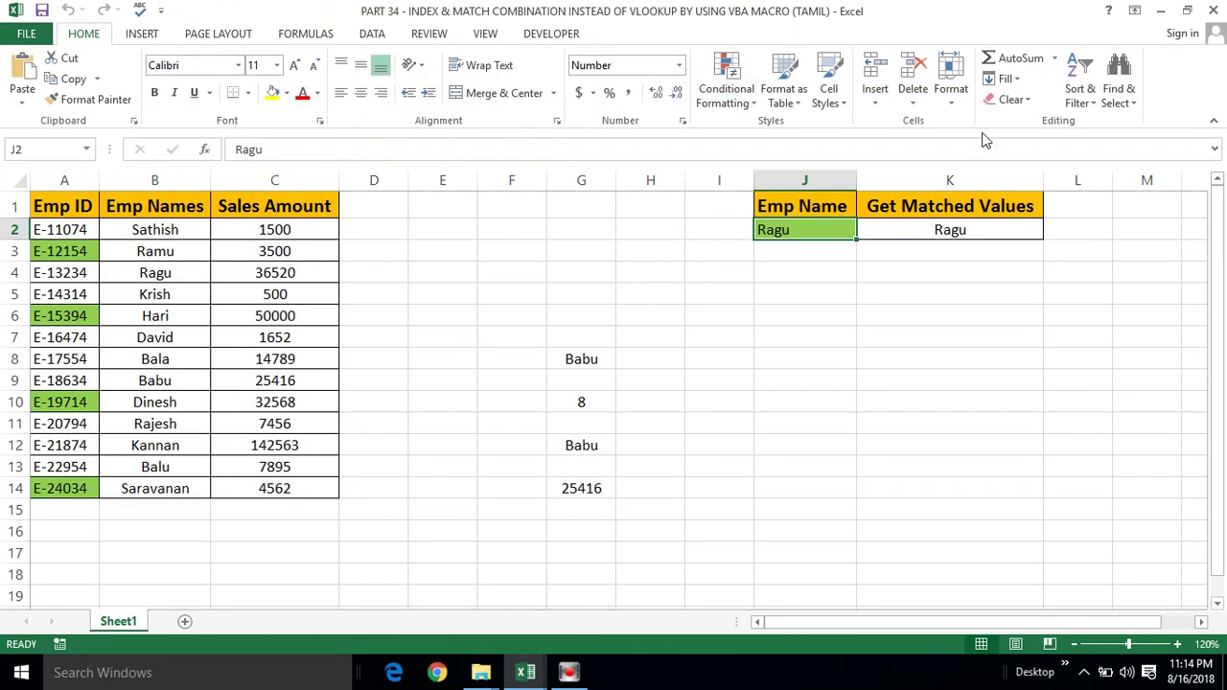
left_click(920, 228)
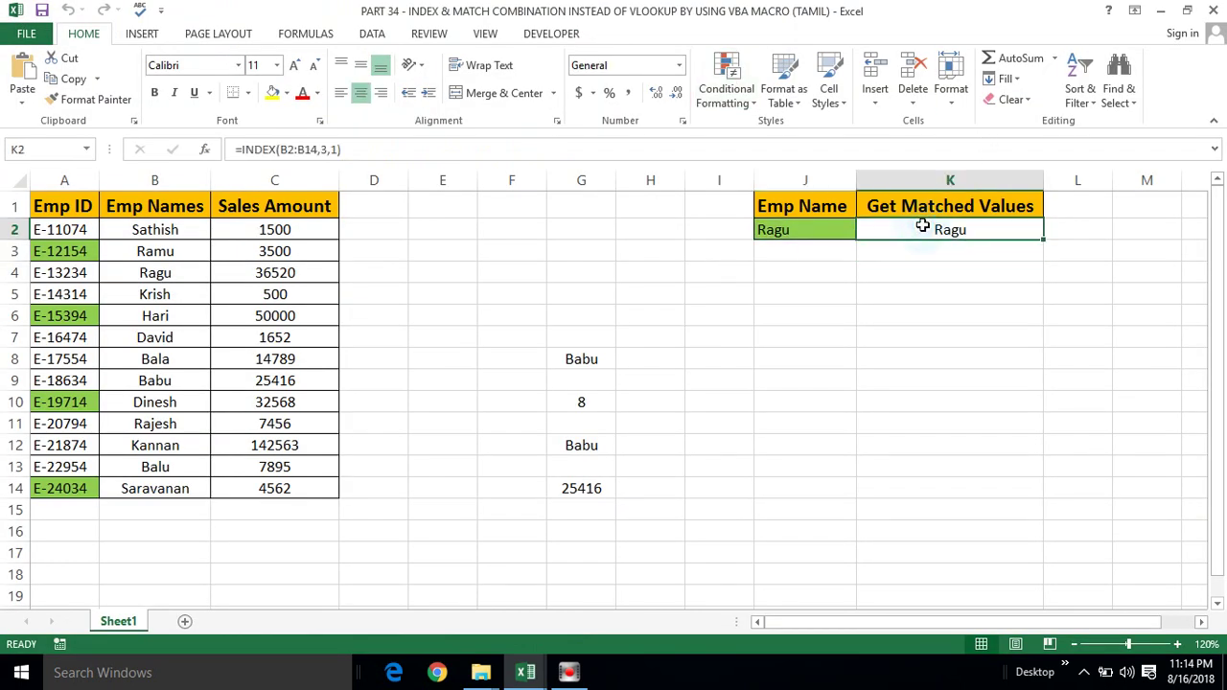
left_click(11, 272)
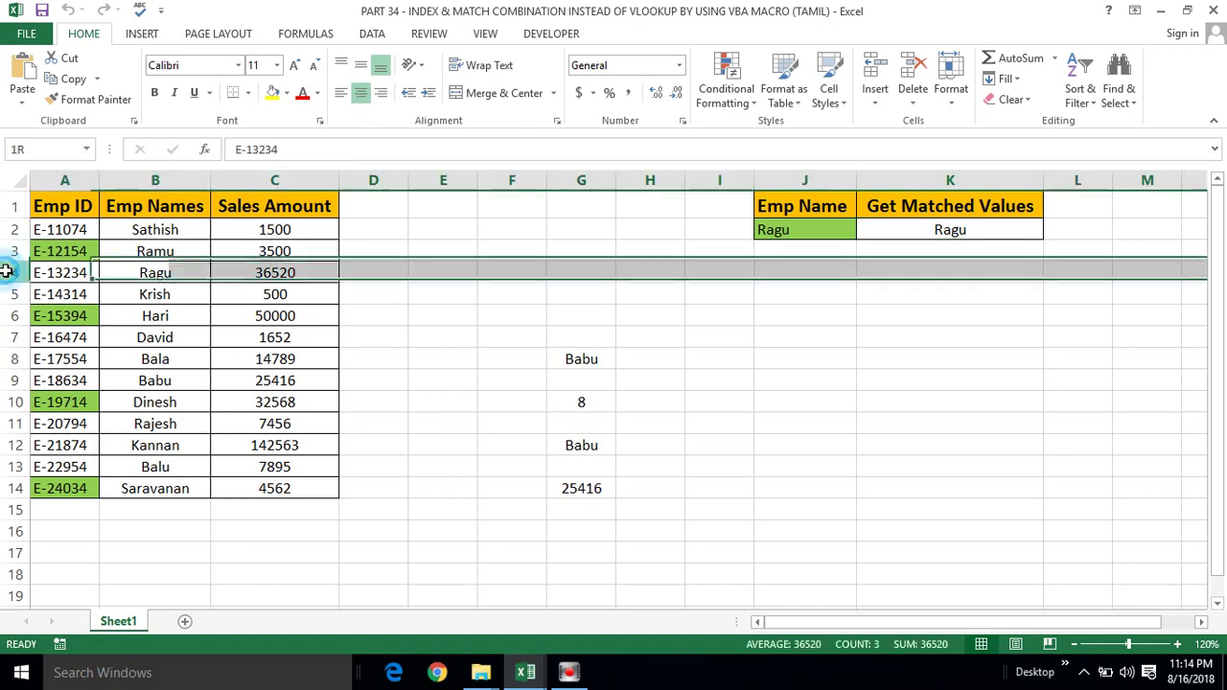
left_click(948, 231)
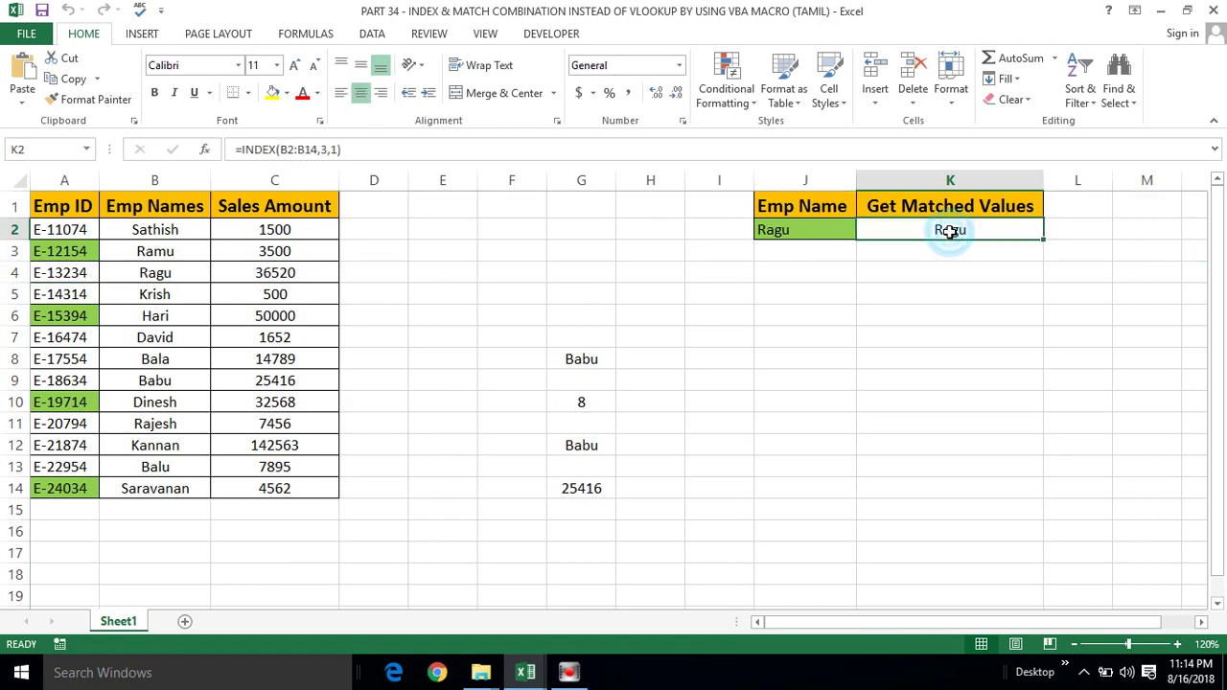
left_click(902, 267)
left_click(942, 230)
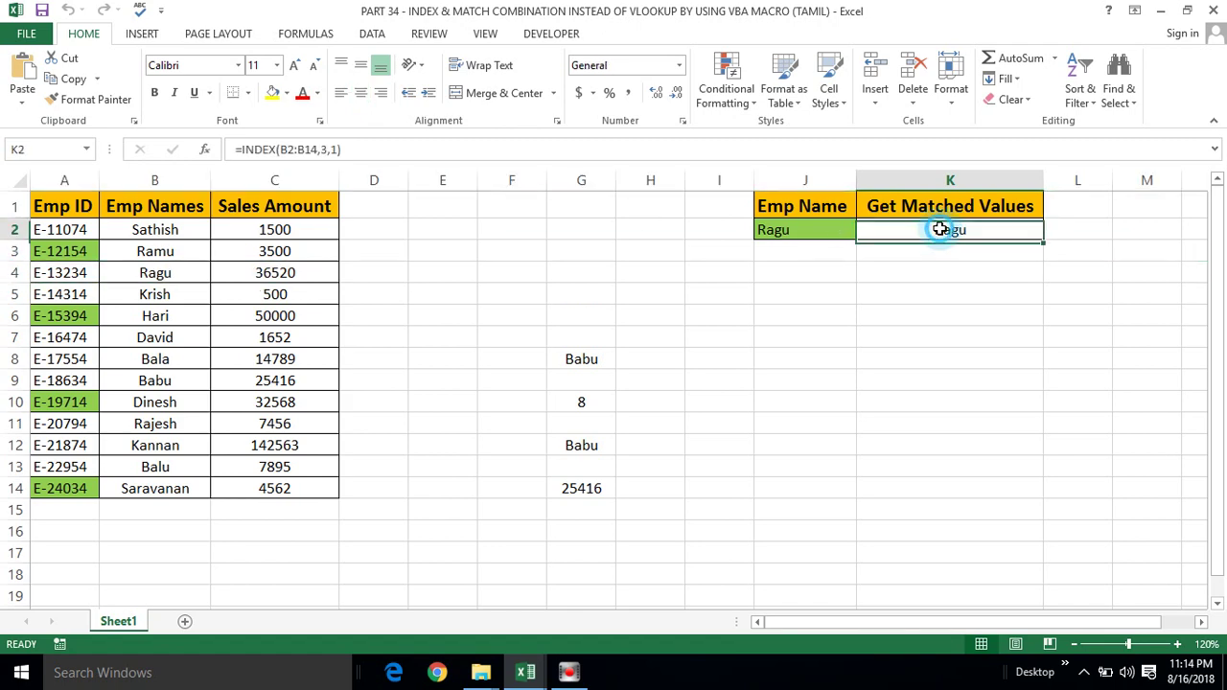
key("alt+F11")
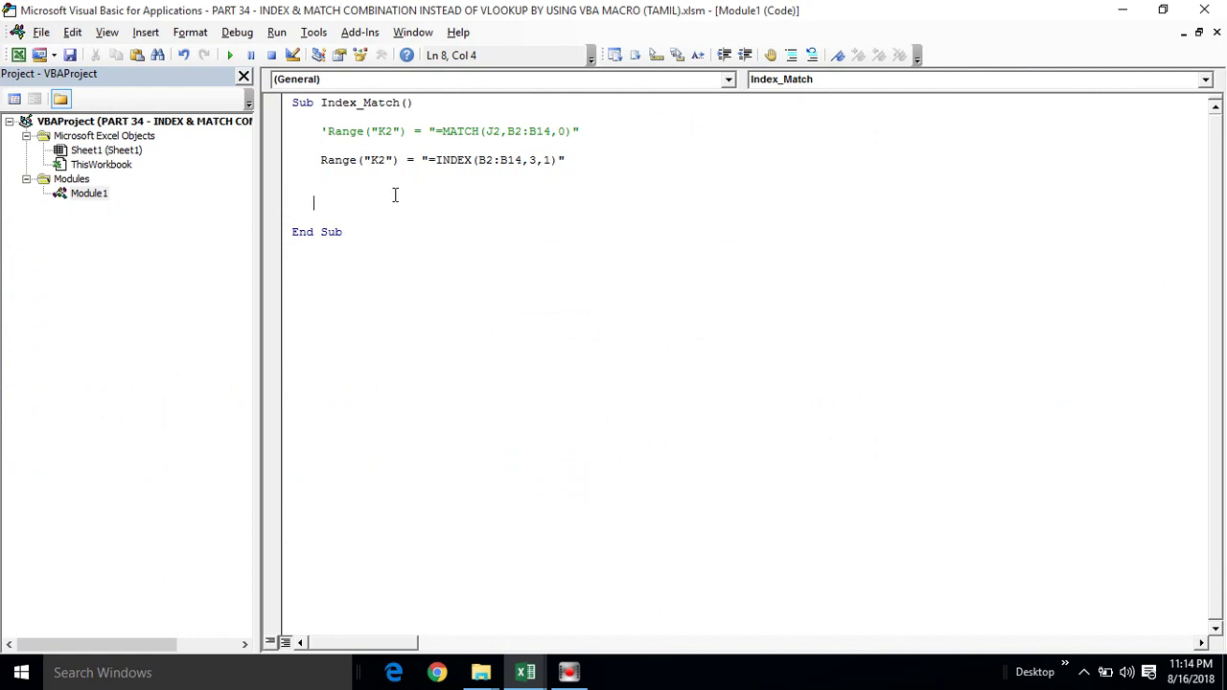
key("alt+F11")
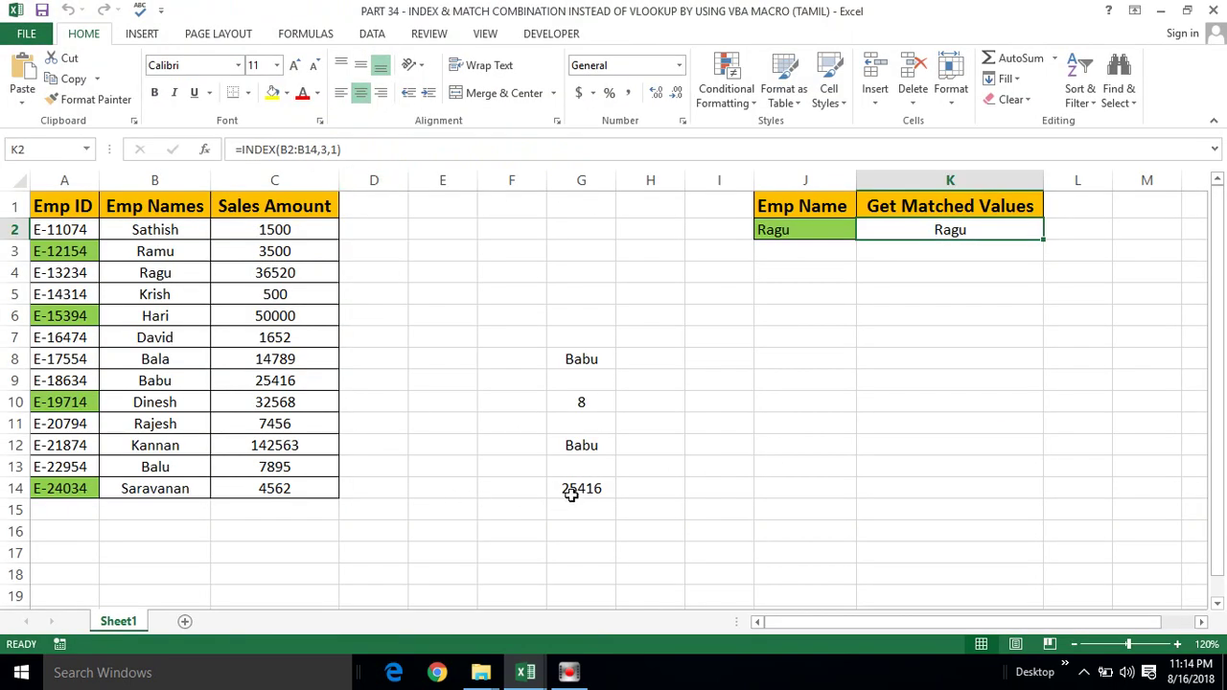
Step: Copy G14's INDEX/MATCH formula into a new Range("K2")= line in the macro
left_click(572, 497)
double_click(572, 496)
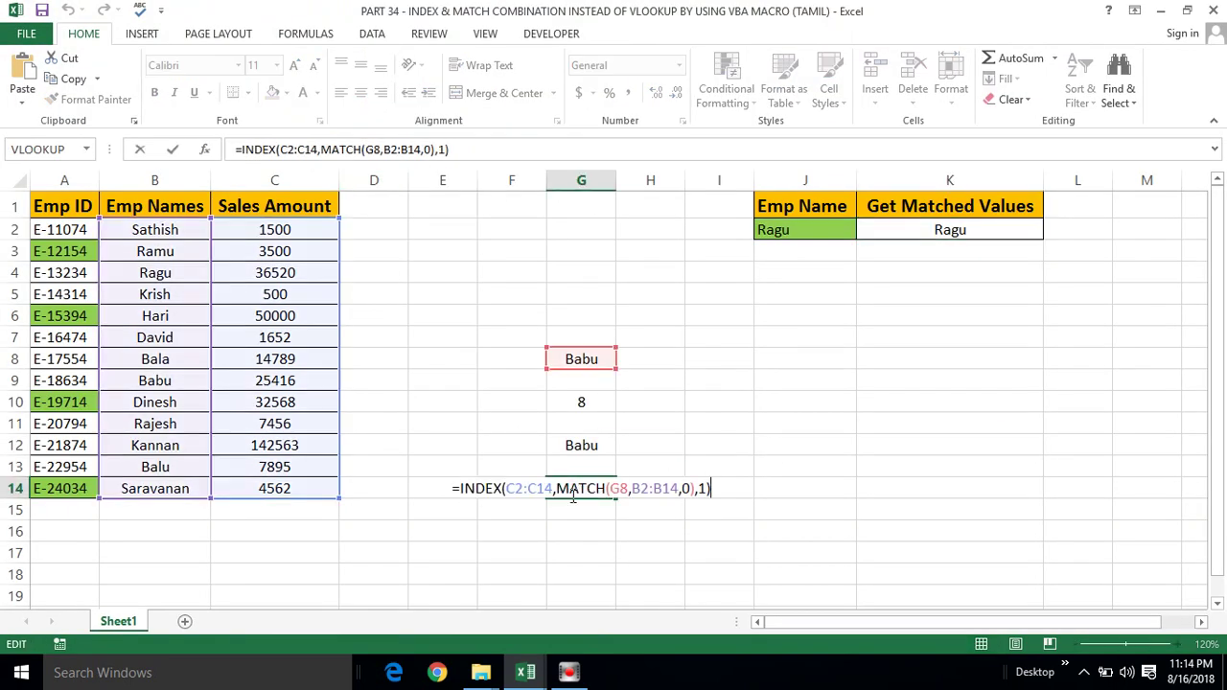
key("shift+Home")
key("ctrl+c")
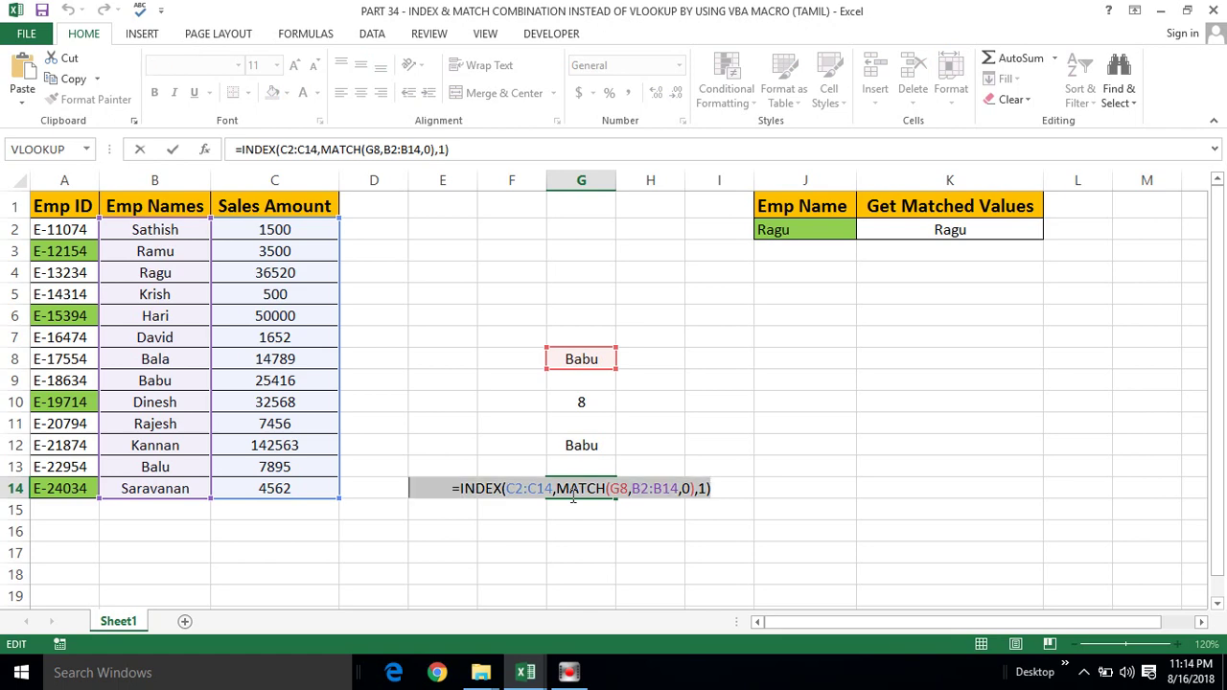
key("Escape")
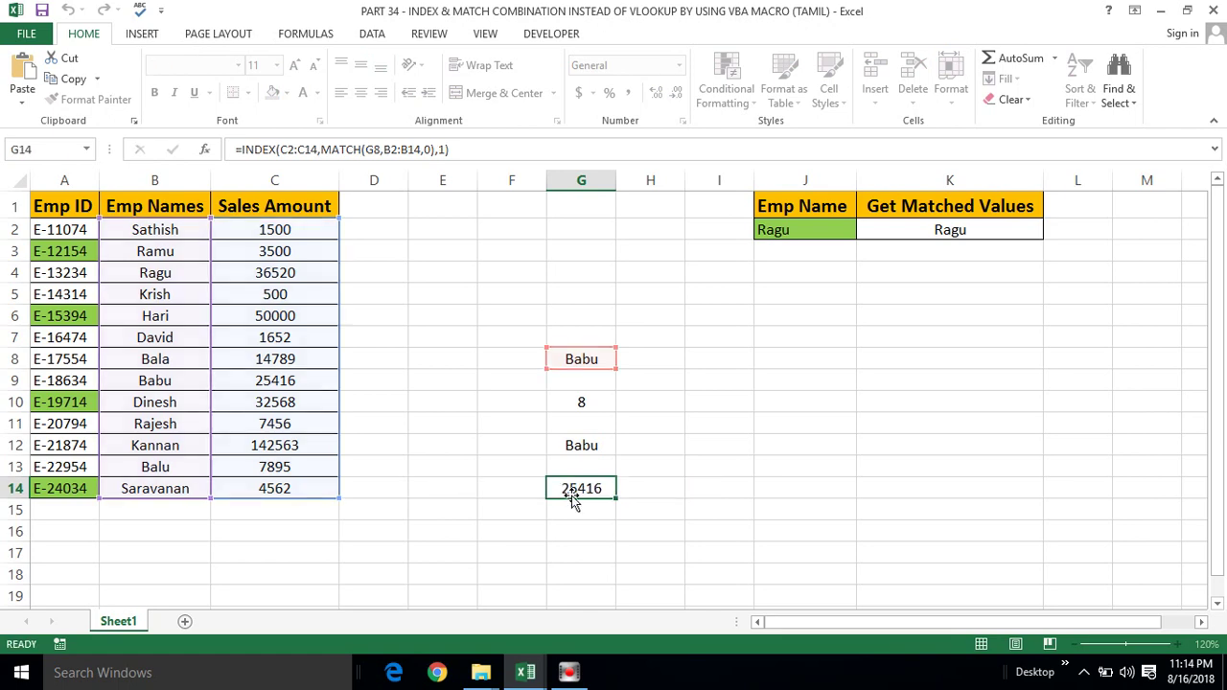
key("alt+F11")
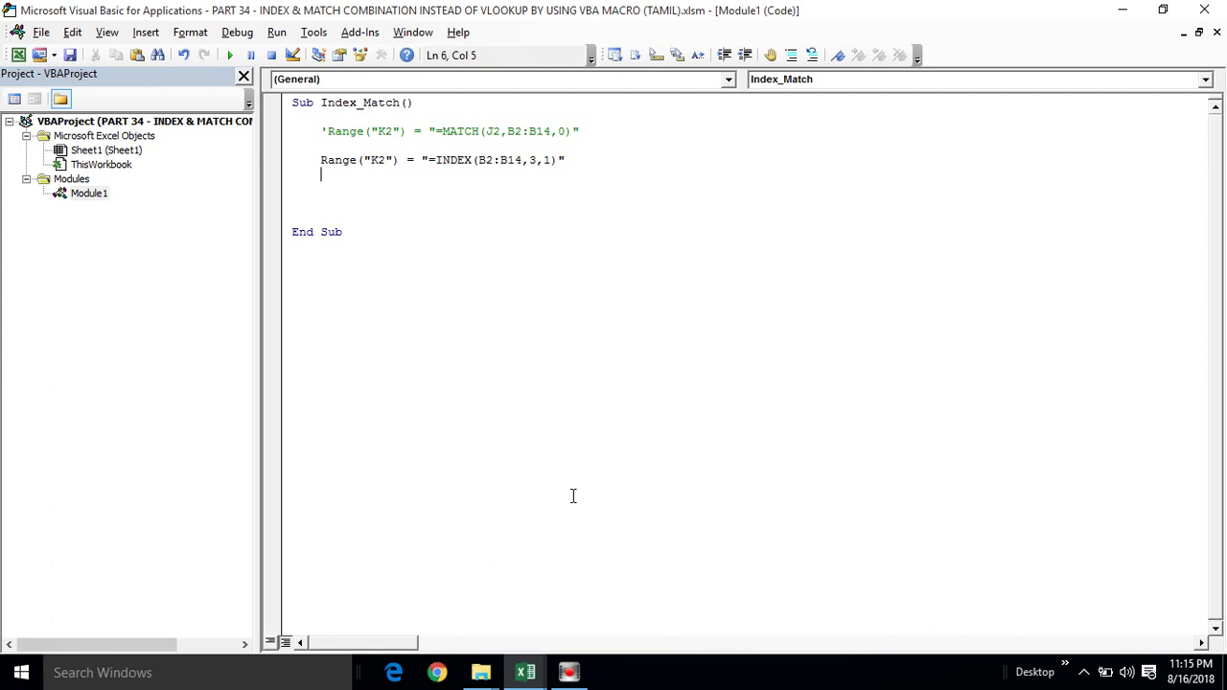
key("Return")
type("Range")
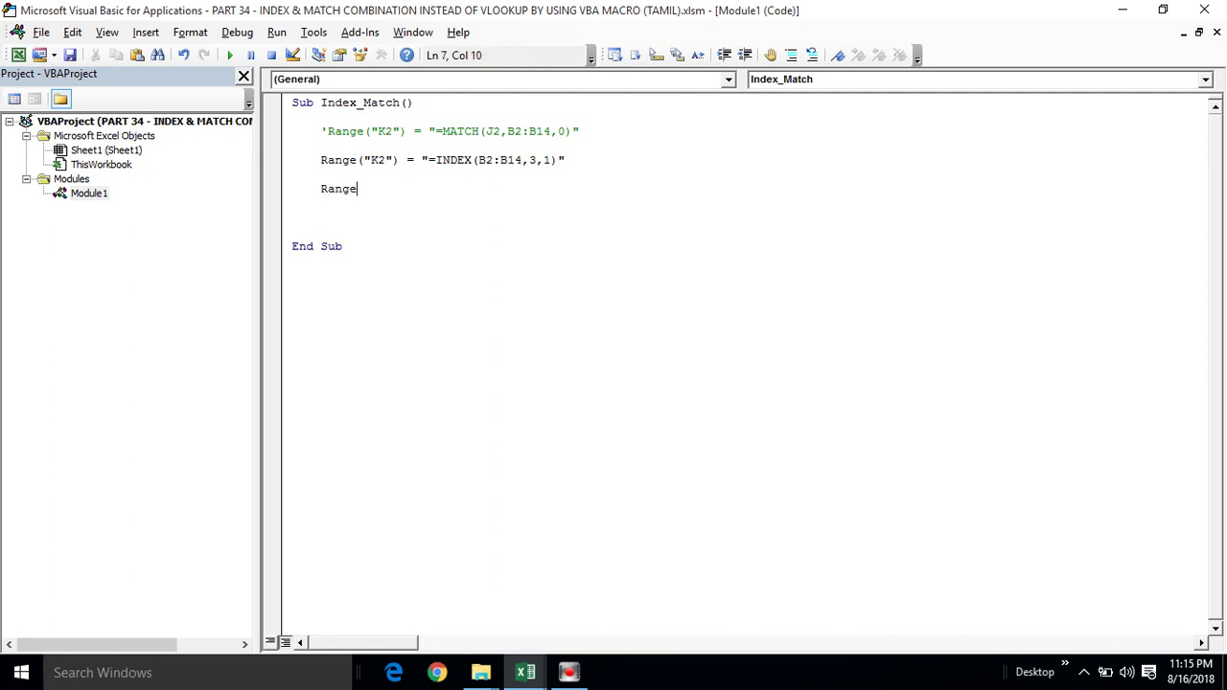
type("(\"K2\"")
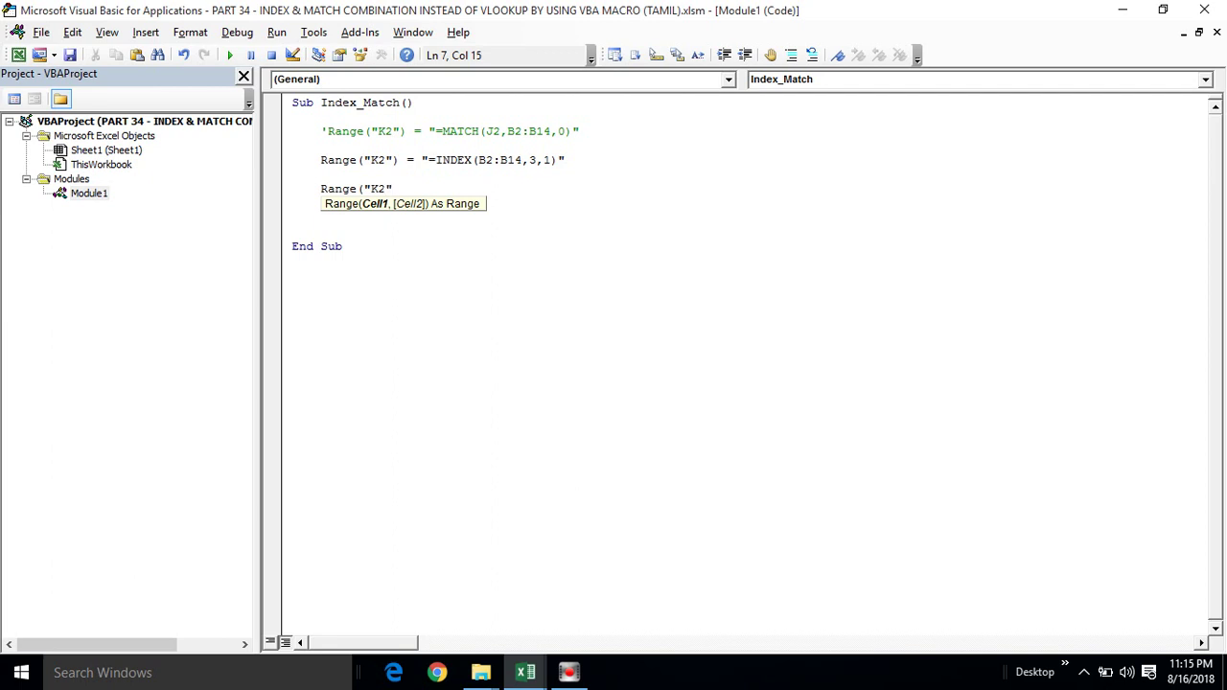
type(")=")
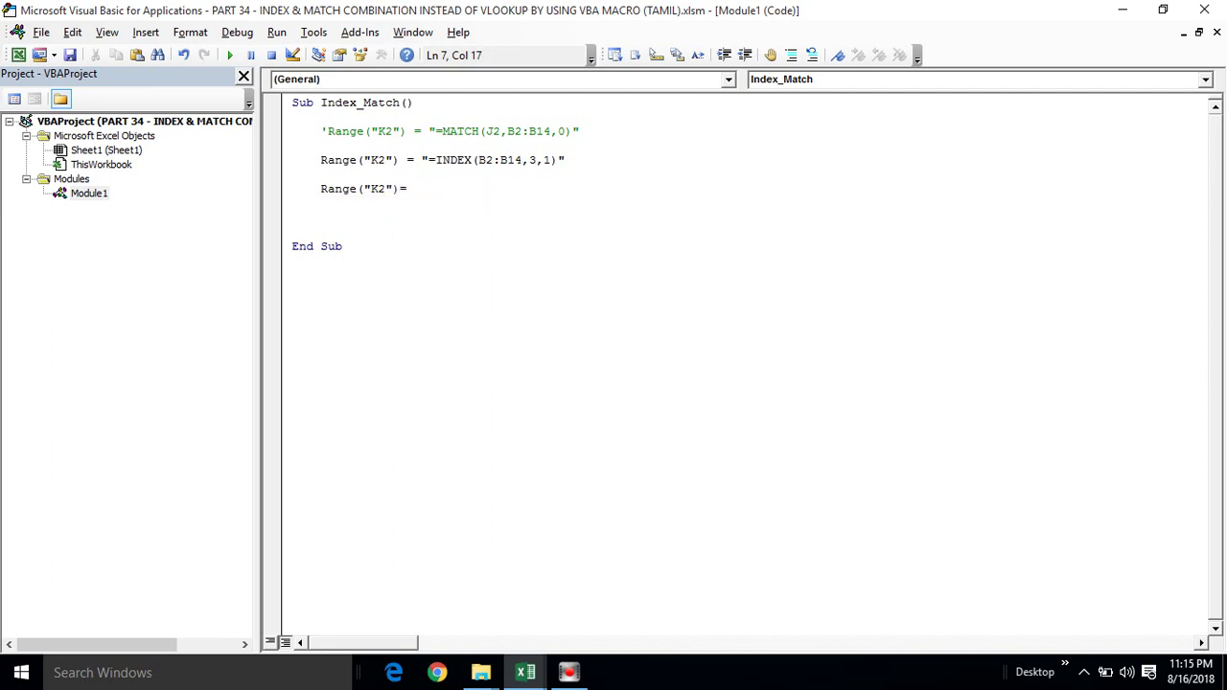
key("ctrl+v")
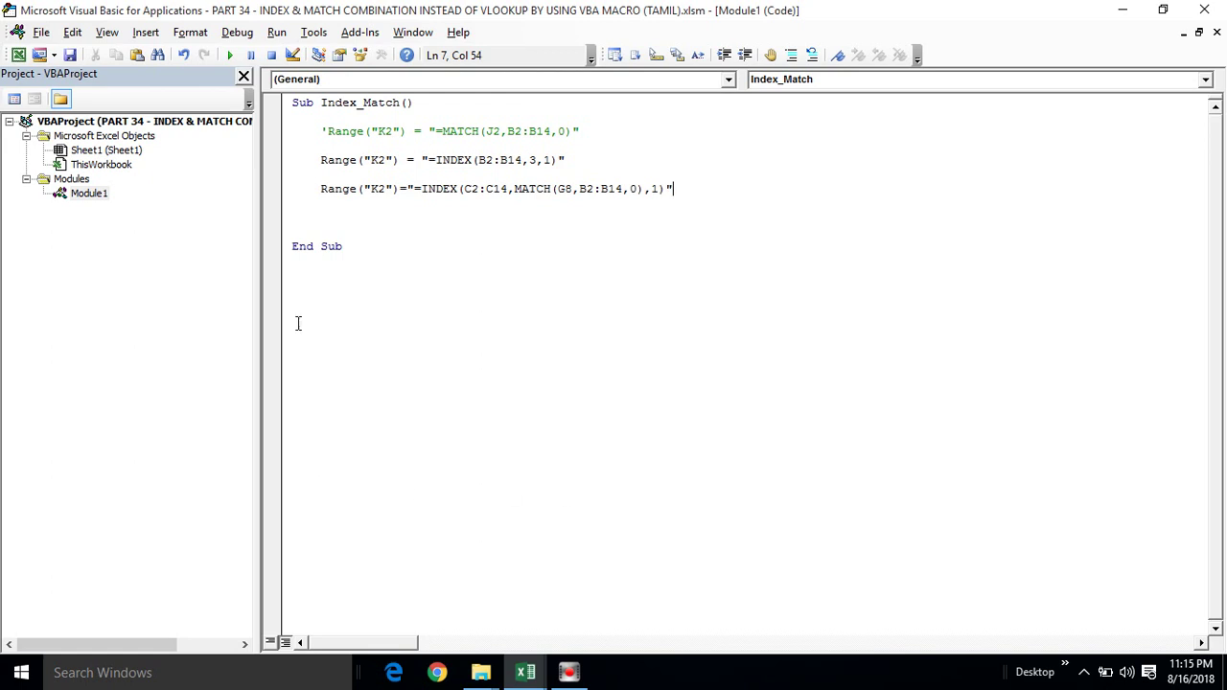
Step: Comment out the old INDEX(B2:B14,3,1) line with an apostrophe
left_click(320, 159)
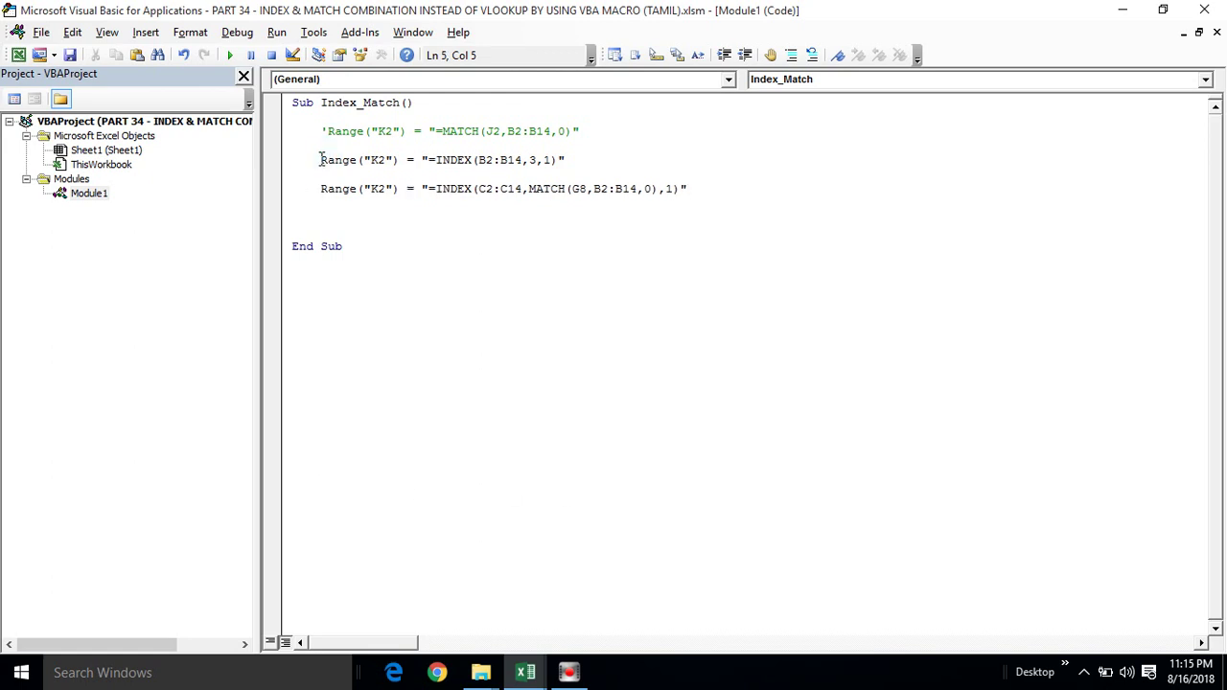
type("'")
left_click(321, 189)
left_click(321, 189)
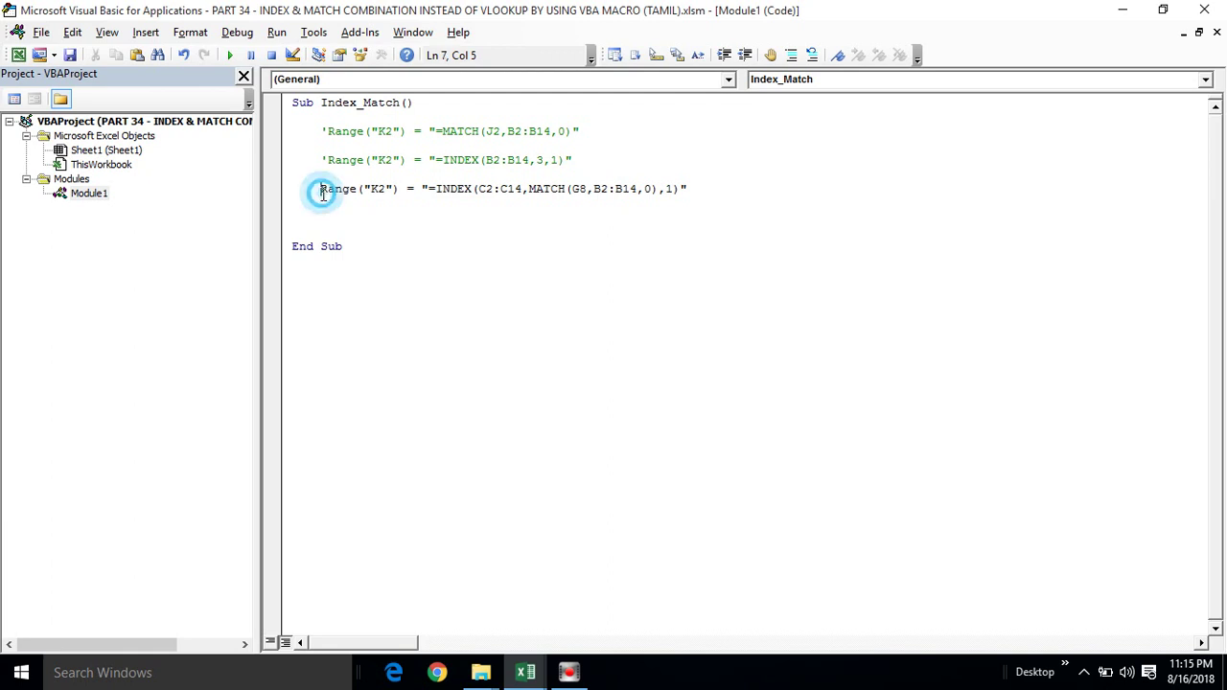
left_click(490, 189)
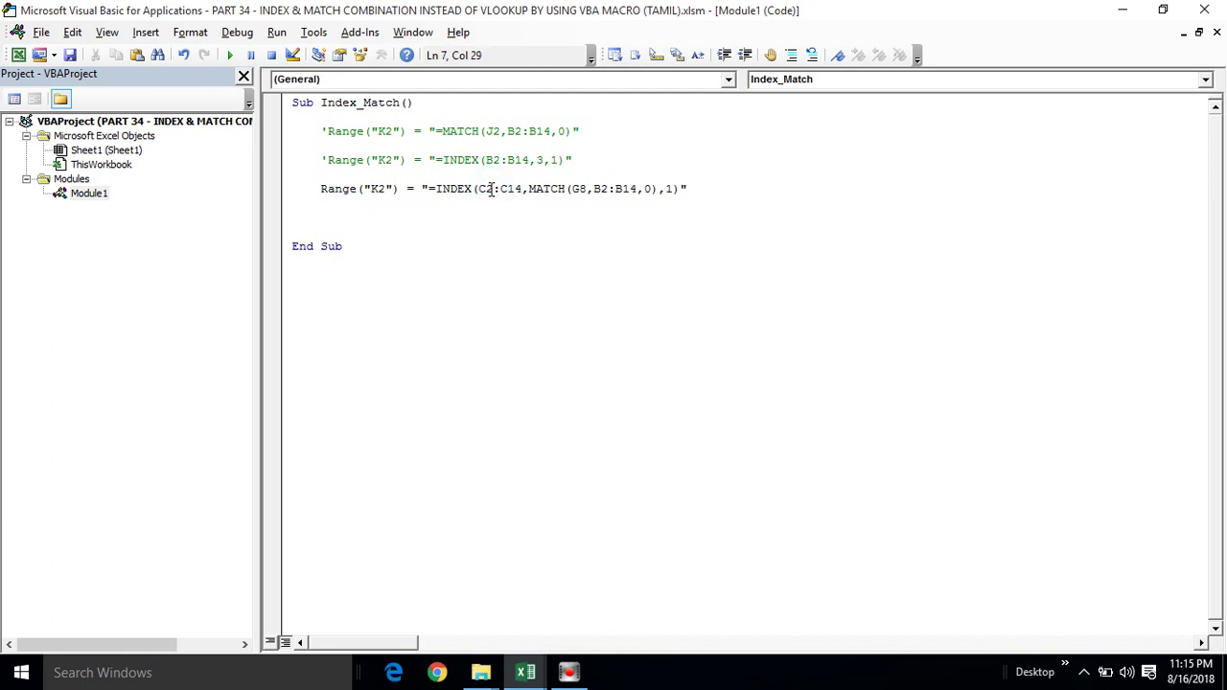
Step: Check the macro's references against the sheet: Sales Amount C2:C14, G8 (Babu), J2 (Ragu)
key("alt+Tab")
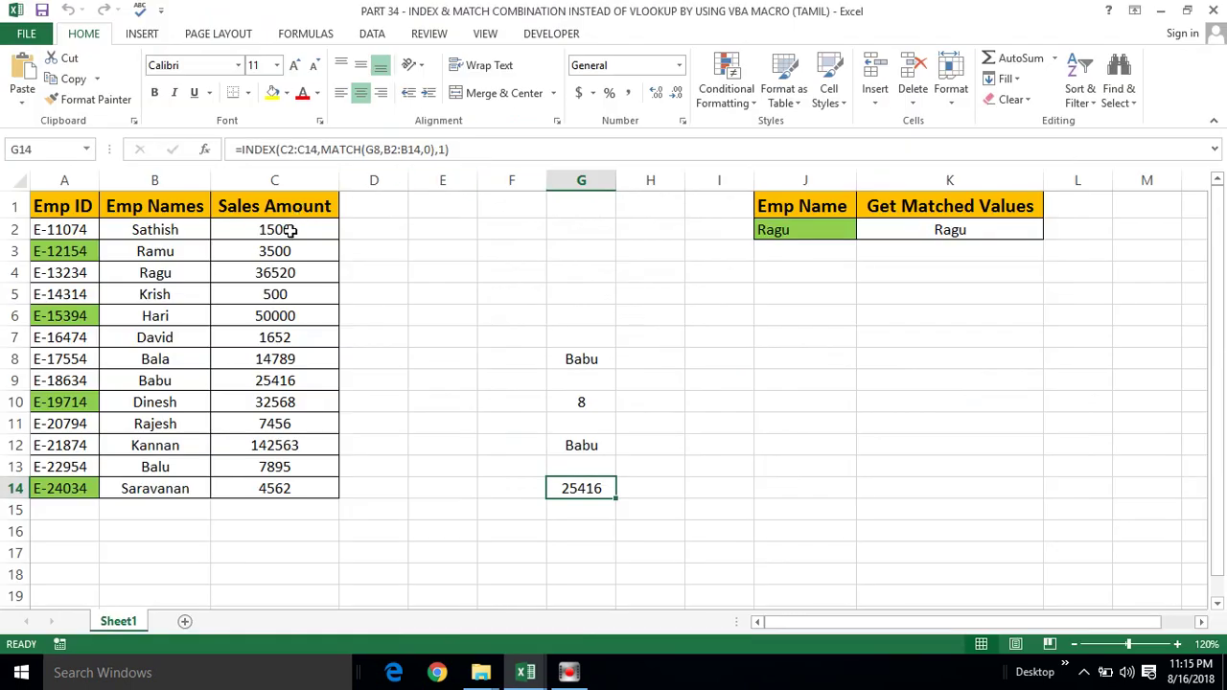
left_click(288, 232)
key("ctrl+shift+Down")
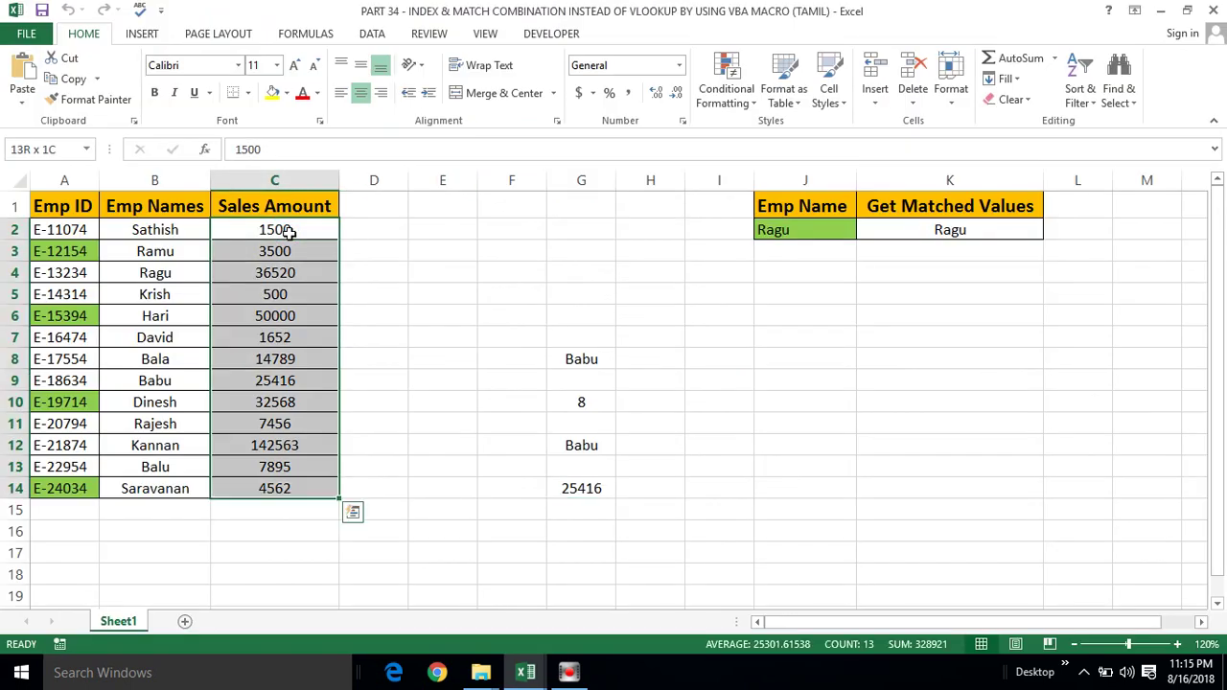
key("alt+Tab")
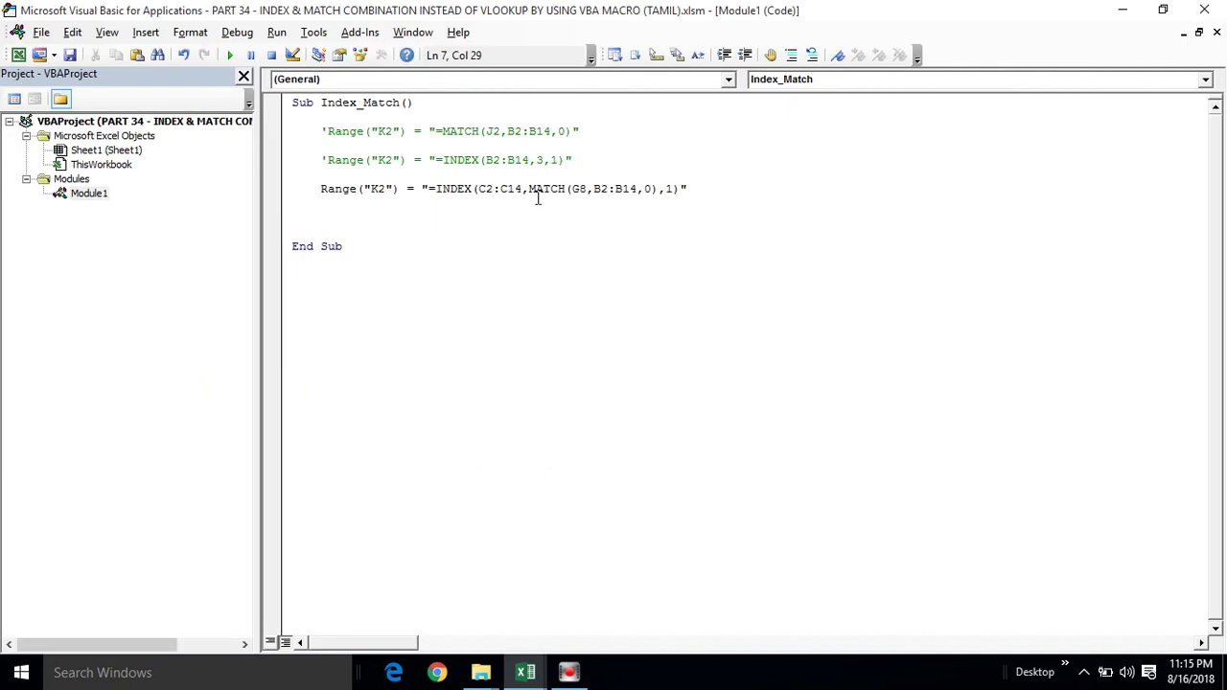
left_click(547, 195)
key("alt+Tab")
left_click(591, 359)
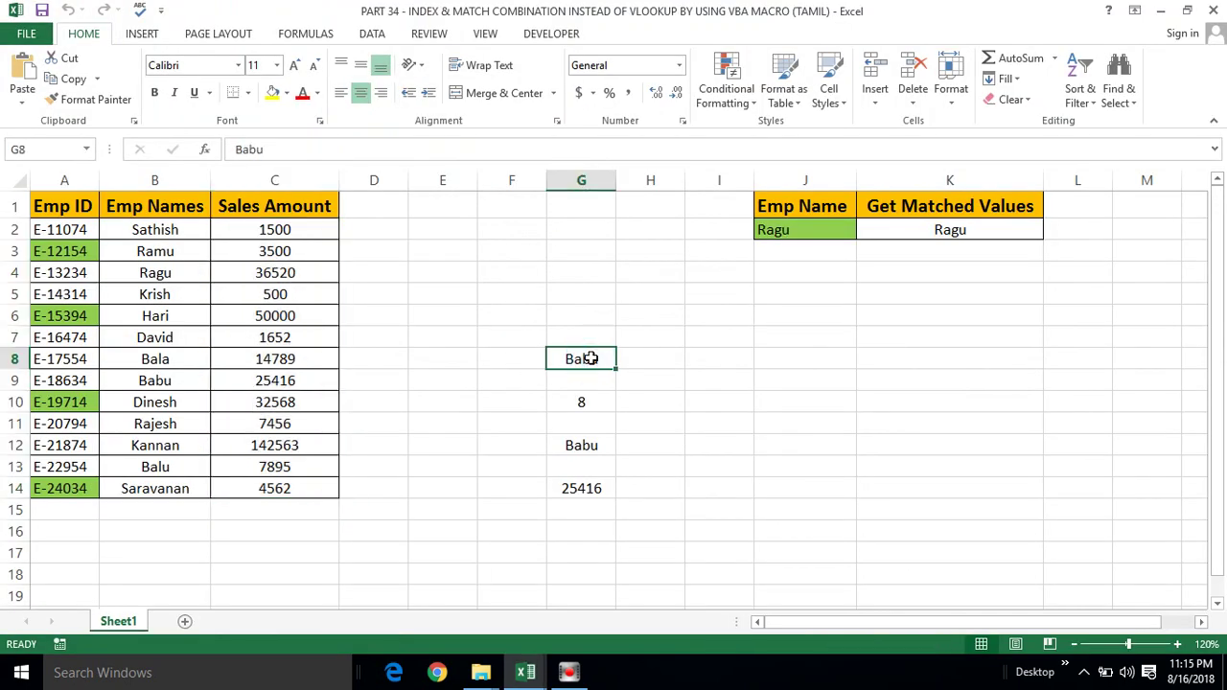
left_click(787, 228)
key("alt+Tab")
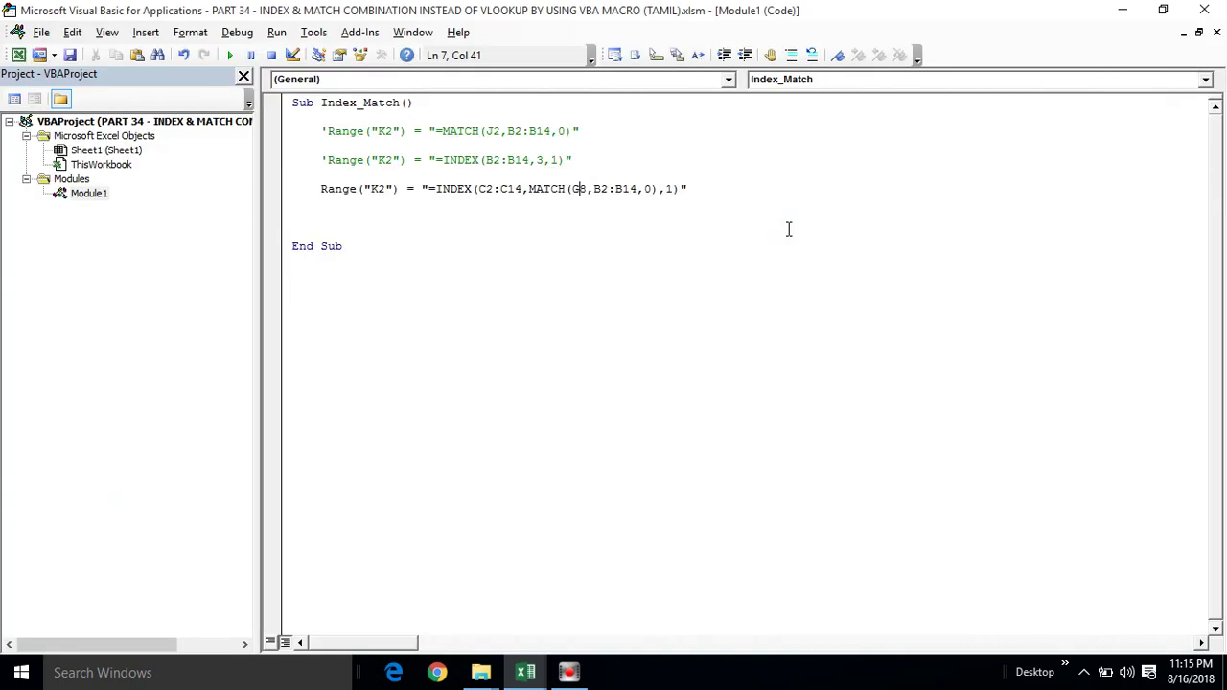
Step: Replace G8 with J2 as the MATCH lookup value
left_click(584, 188)
key("BackSpace")
key("BackSpace")
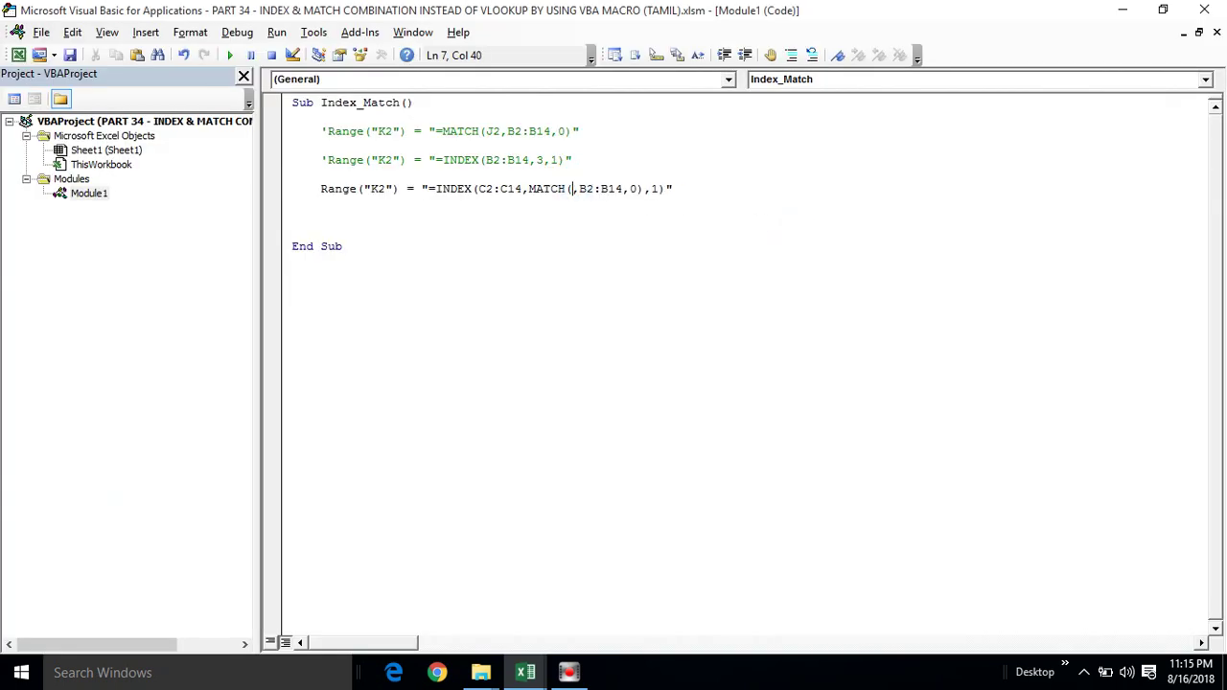
type("J2")
left_click(609, 185)
Step: Confirm the B2:B14 lookup range on the sheet and retype INDEX's trailing ,1 argument
key("alt+F11")
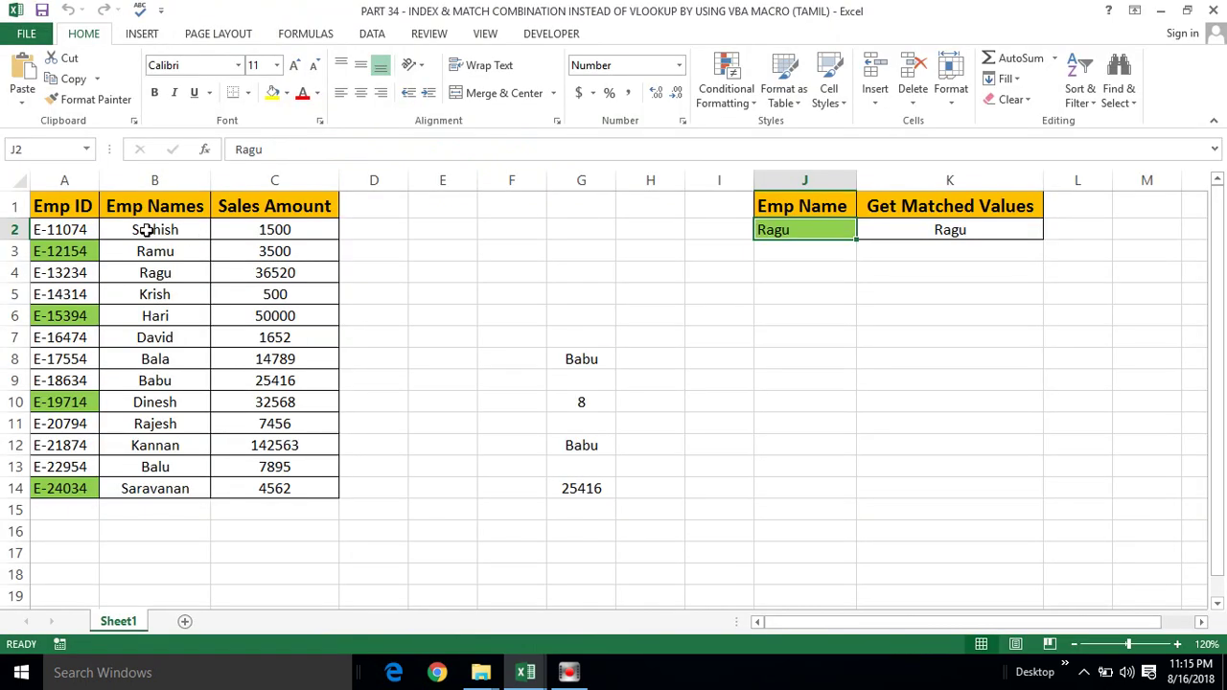
left_click(146, 230)
key("ctrl+shift+Down")
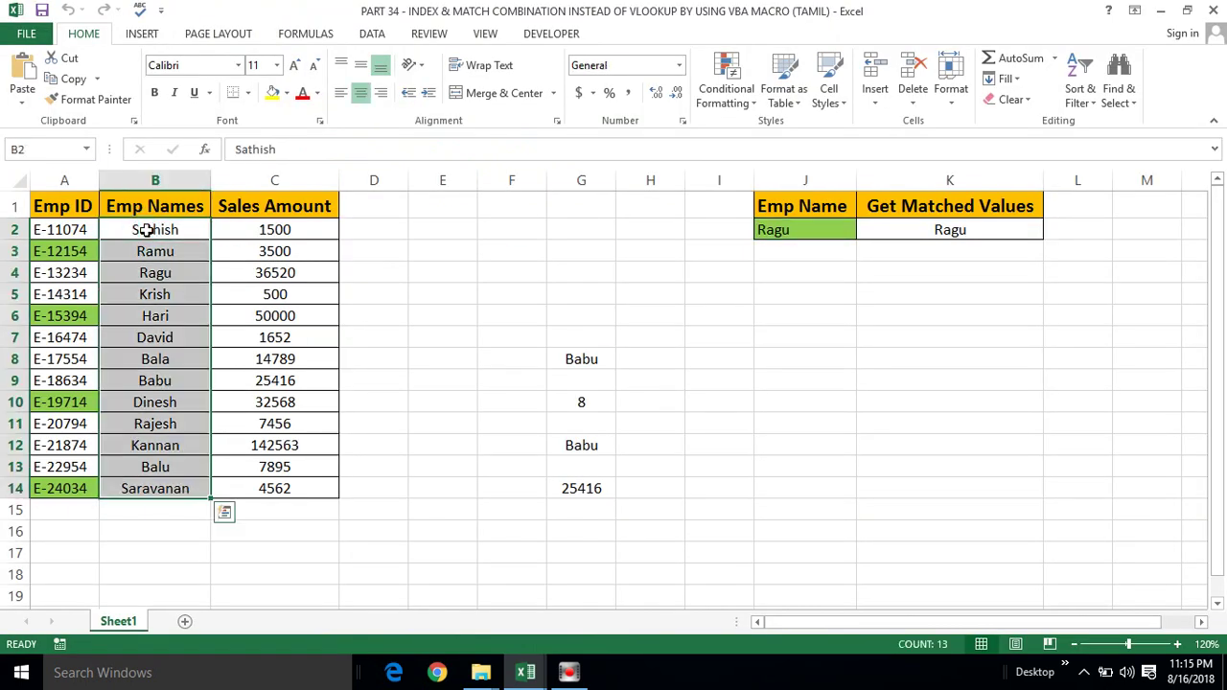
key("alt+F11")
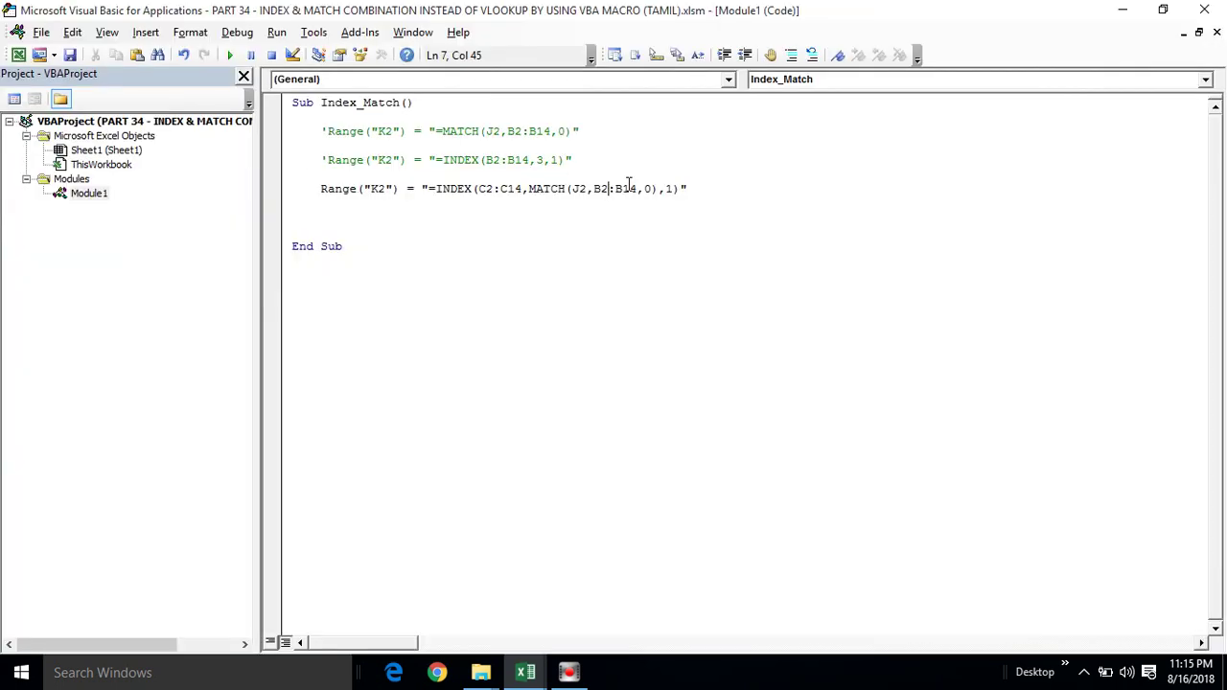
left_click(642, 189)
left_click(647, 189)
left_click(672, 188)
key("BackSpace")
key("BackSpace")
type(",1")
key("alt+F11")
key("alt+F11")
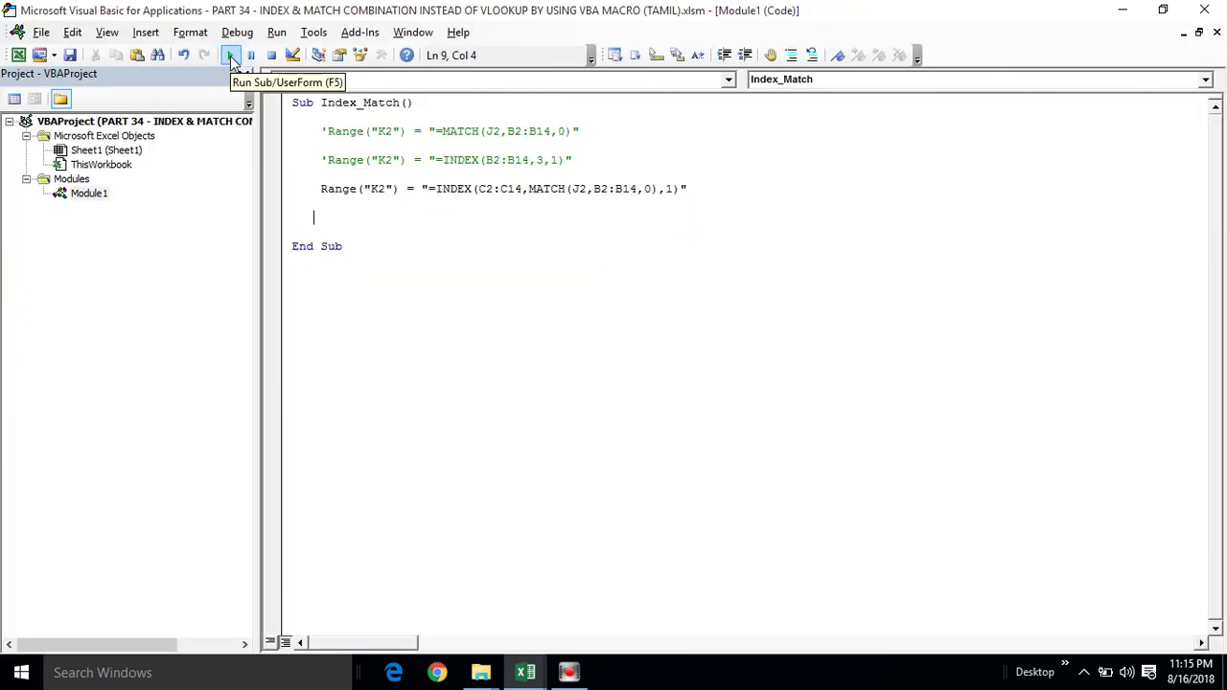
Step: Run the Index_Match macro and confirm K2 shows 36520, matching Ragu's sales amount in C4
left_click(232, 59)
key("alt+F11")
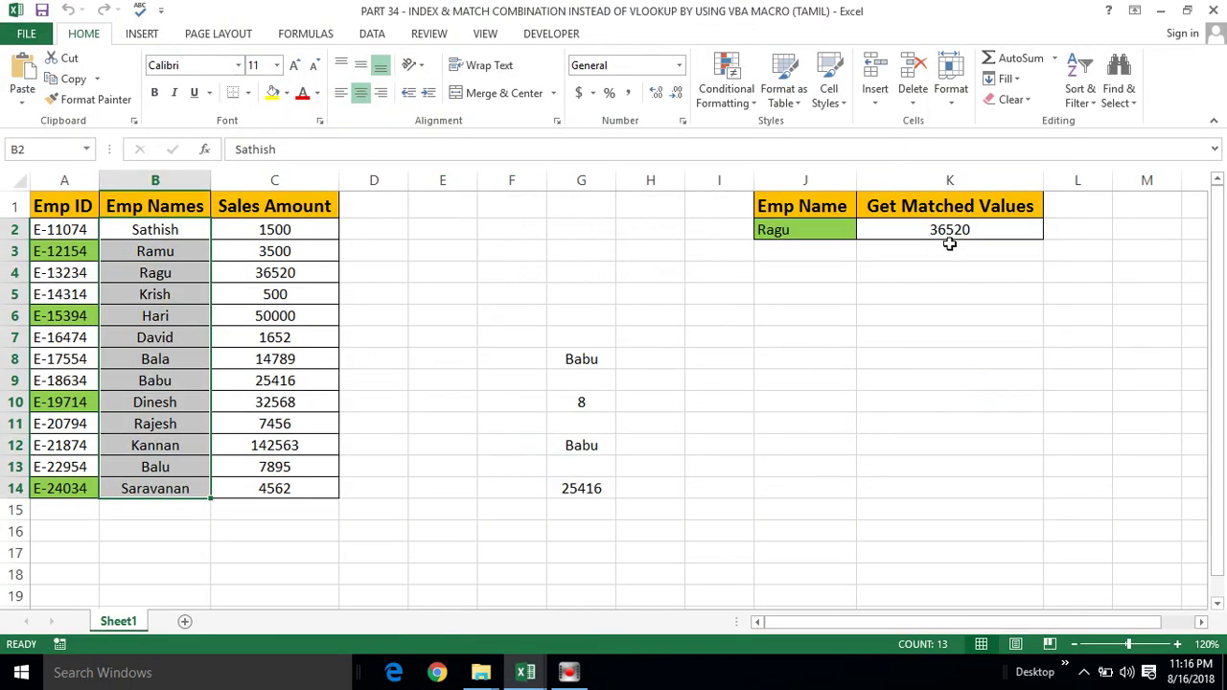
left_click(959, 230)
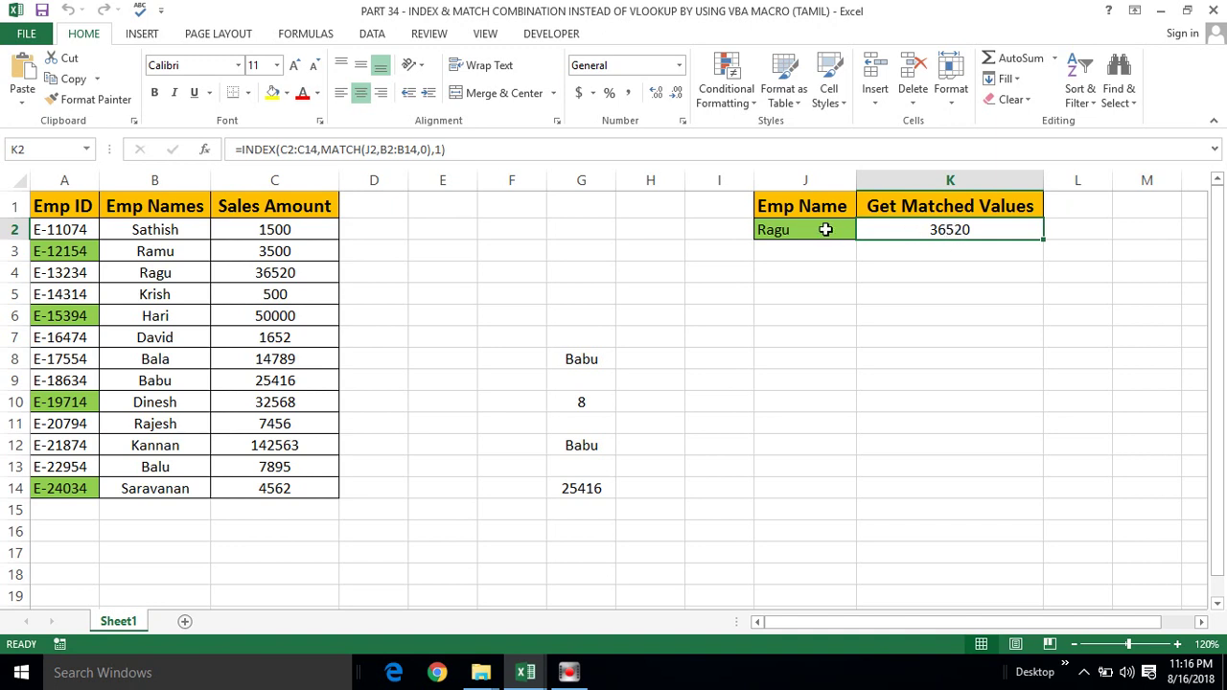
left_click(781, 230)
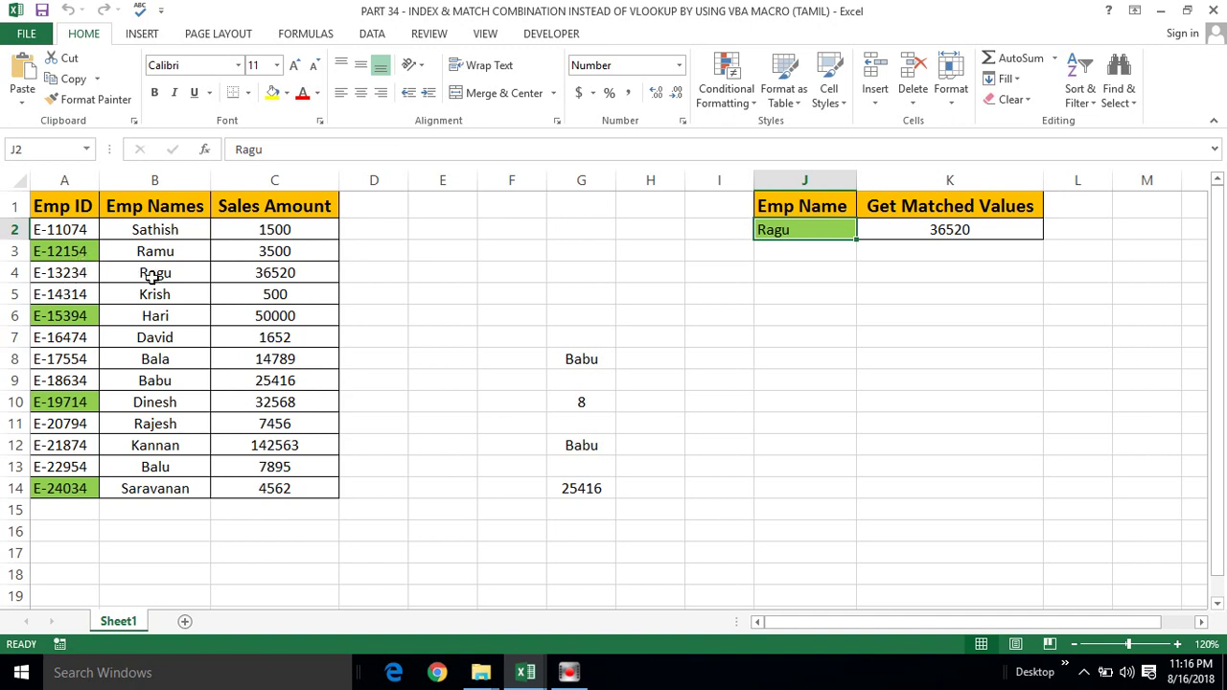
left_click(253, 277)
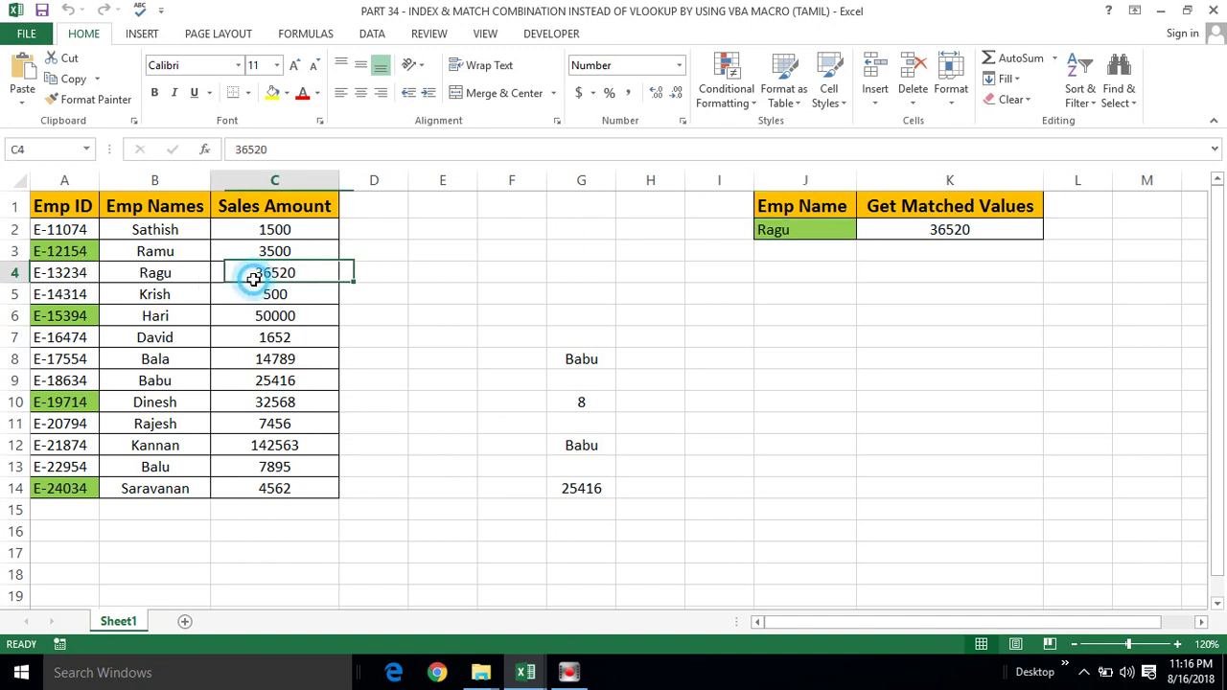
left_click(932, 232)
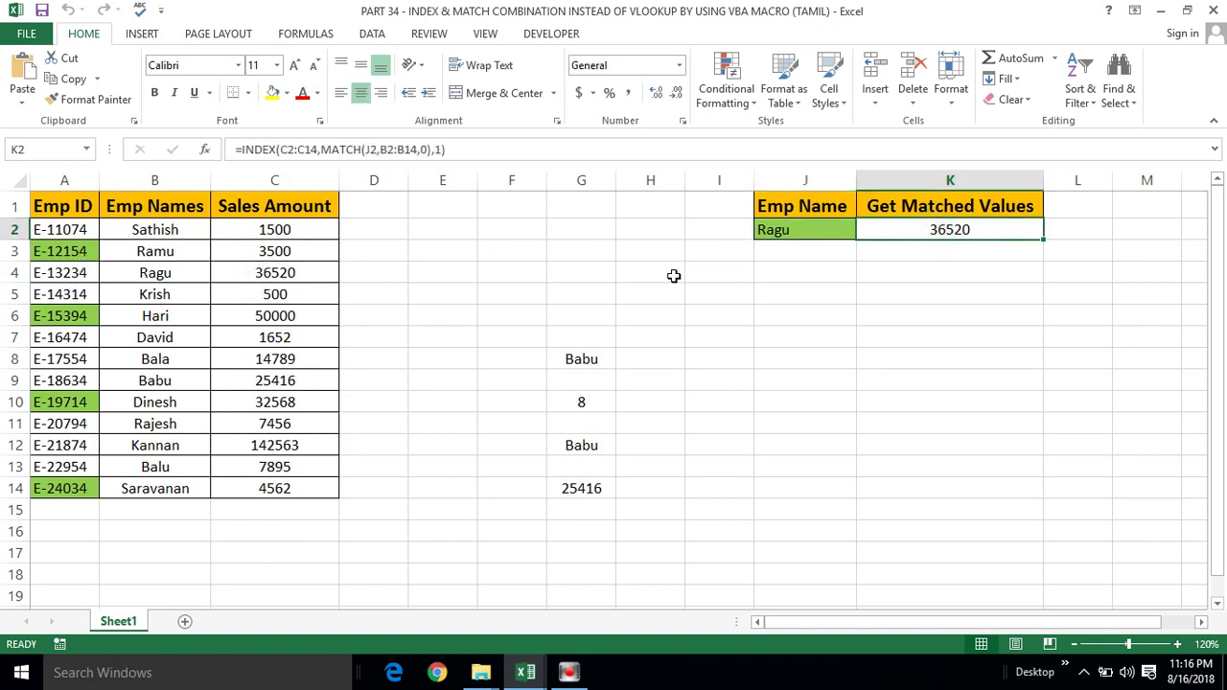
key("alt+F11")
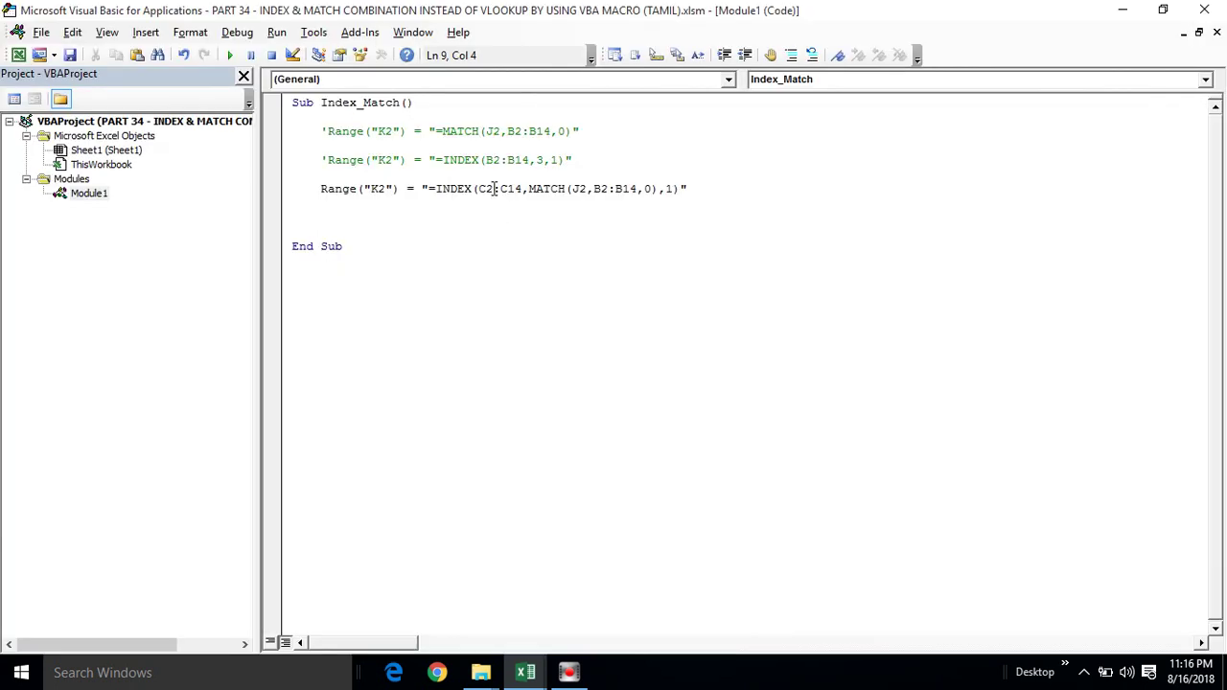
Step: Change the INDEX range from C2:C14 to A2:A14 and rerun the macro
left_click(478, 187)
key("Delete")
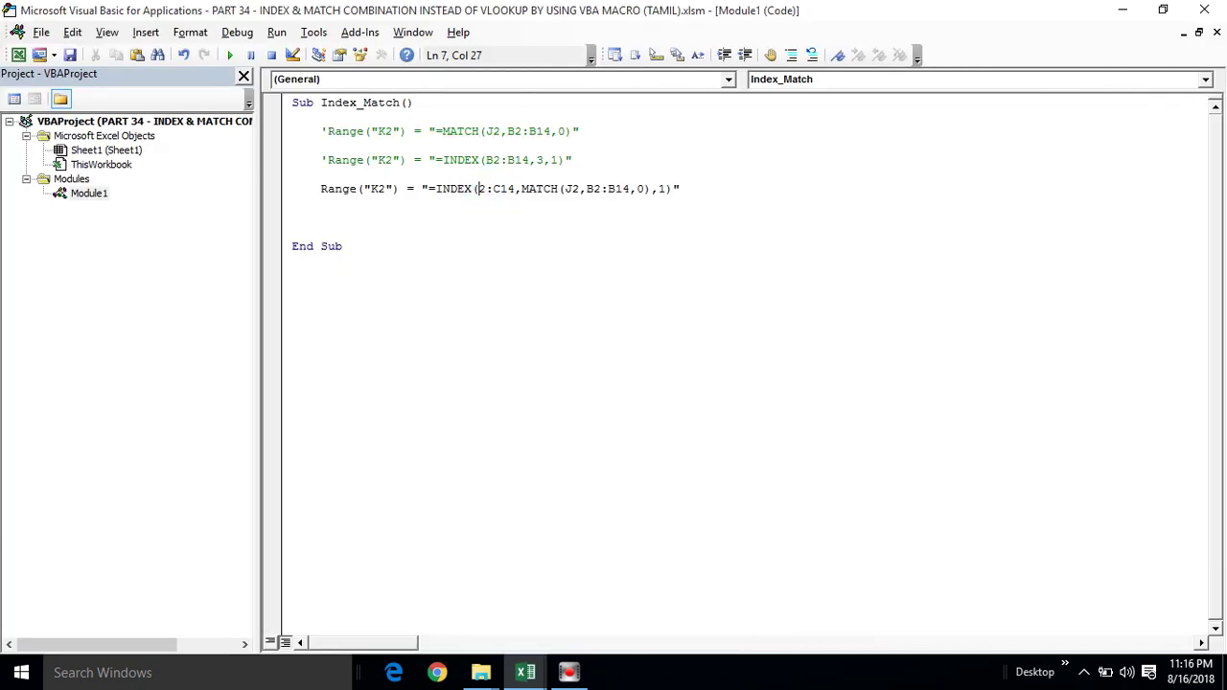
type("A")
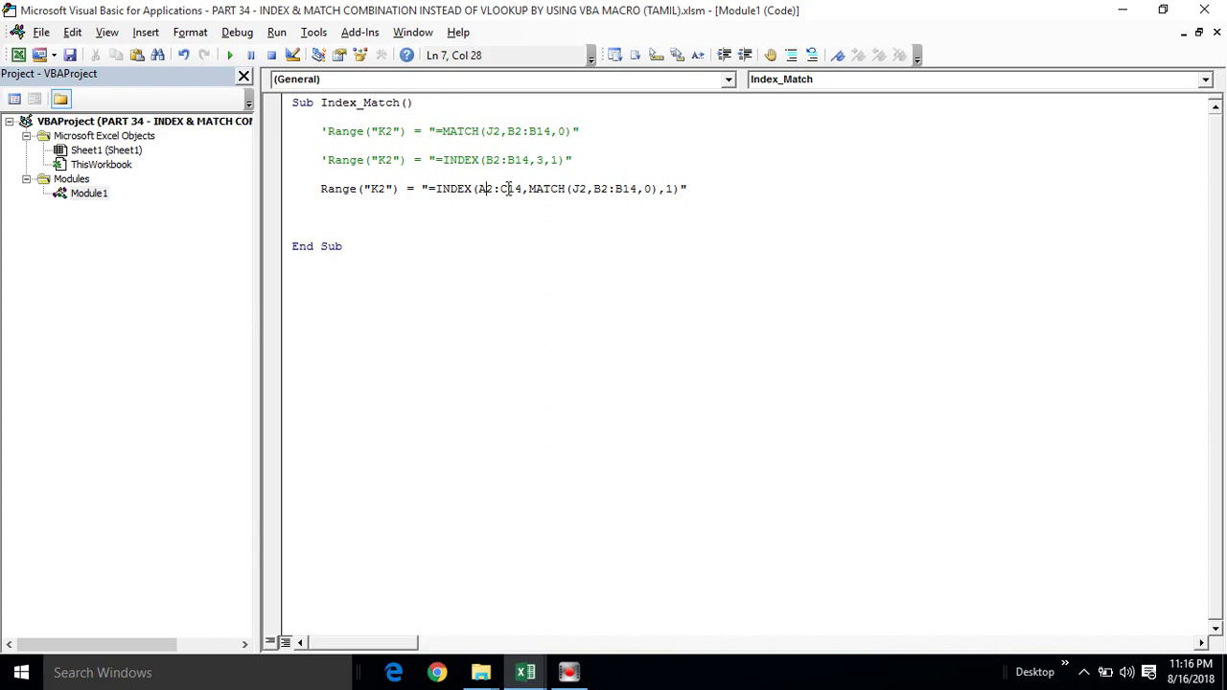
left_click(507, 188)
key("BackSpace")
type("A")
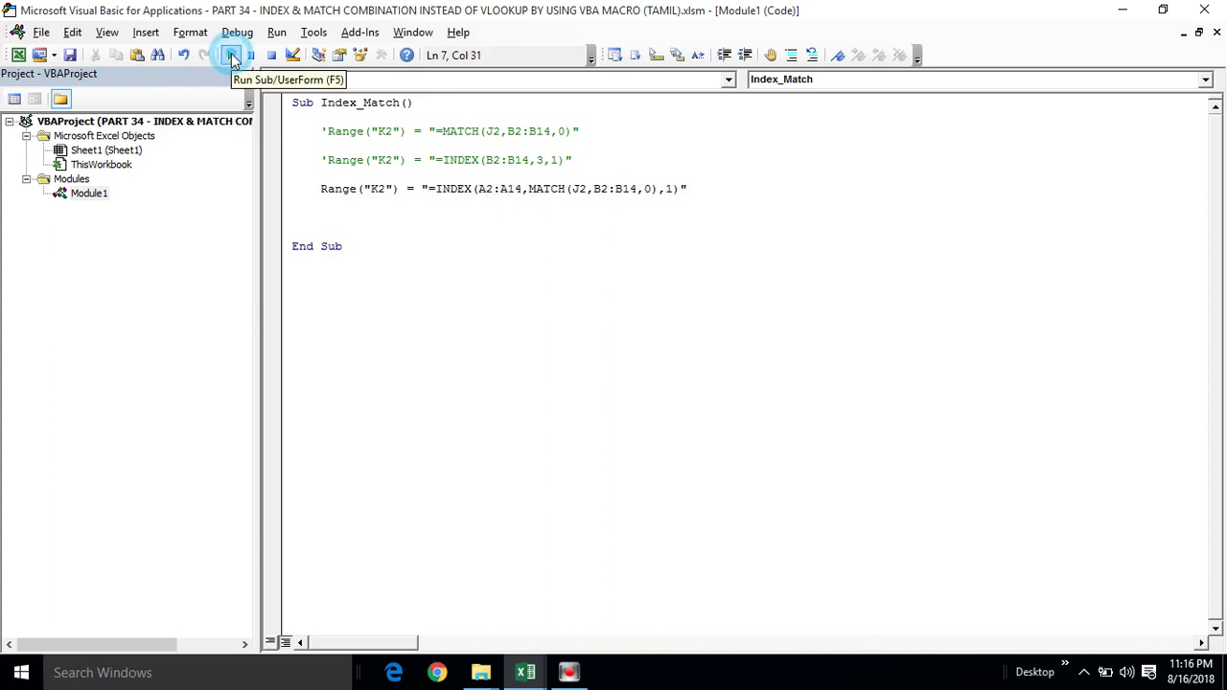
left_click(234, 57)
left_click(799, 228)
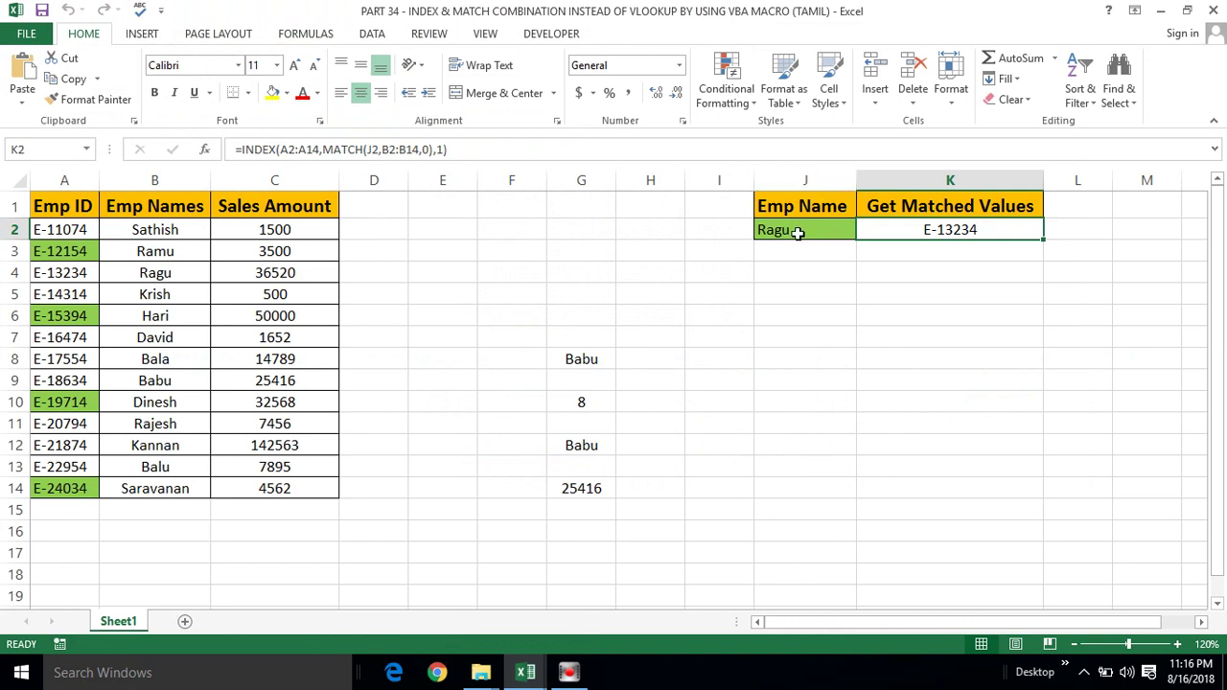
left_click(888, 227)
left_click(145, 273)
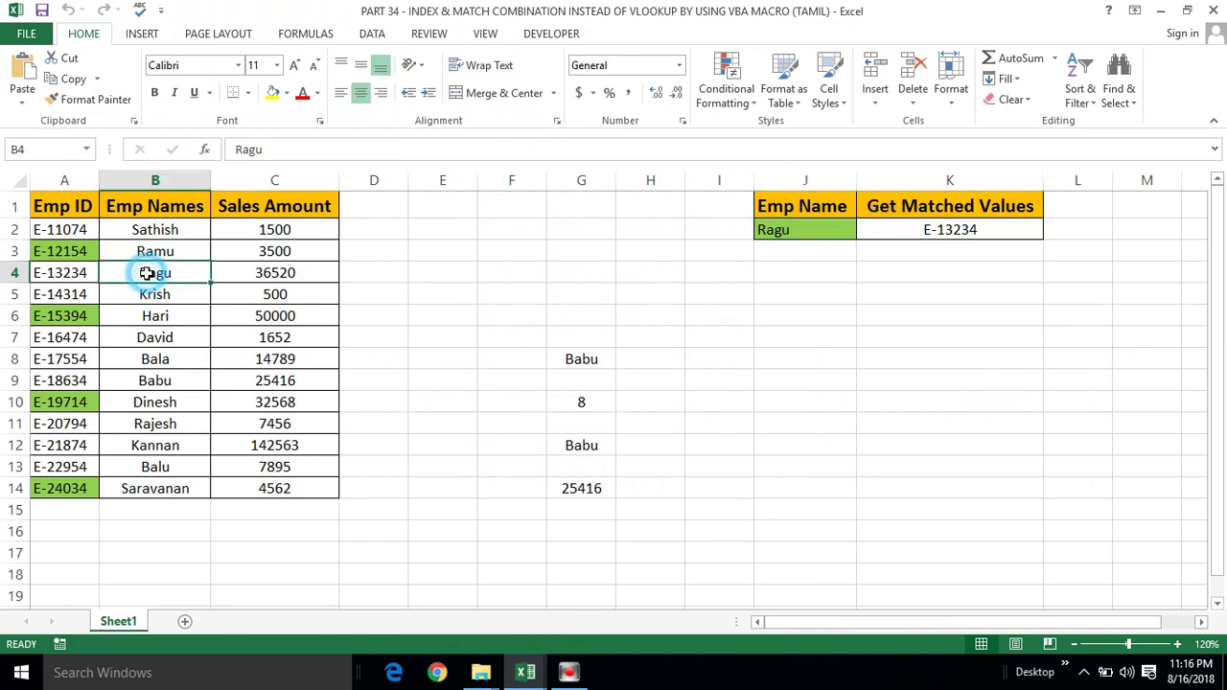
left_click(65, 273)
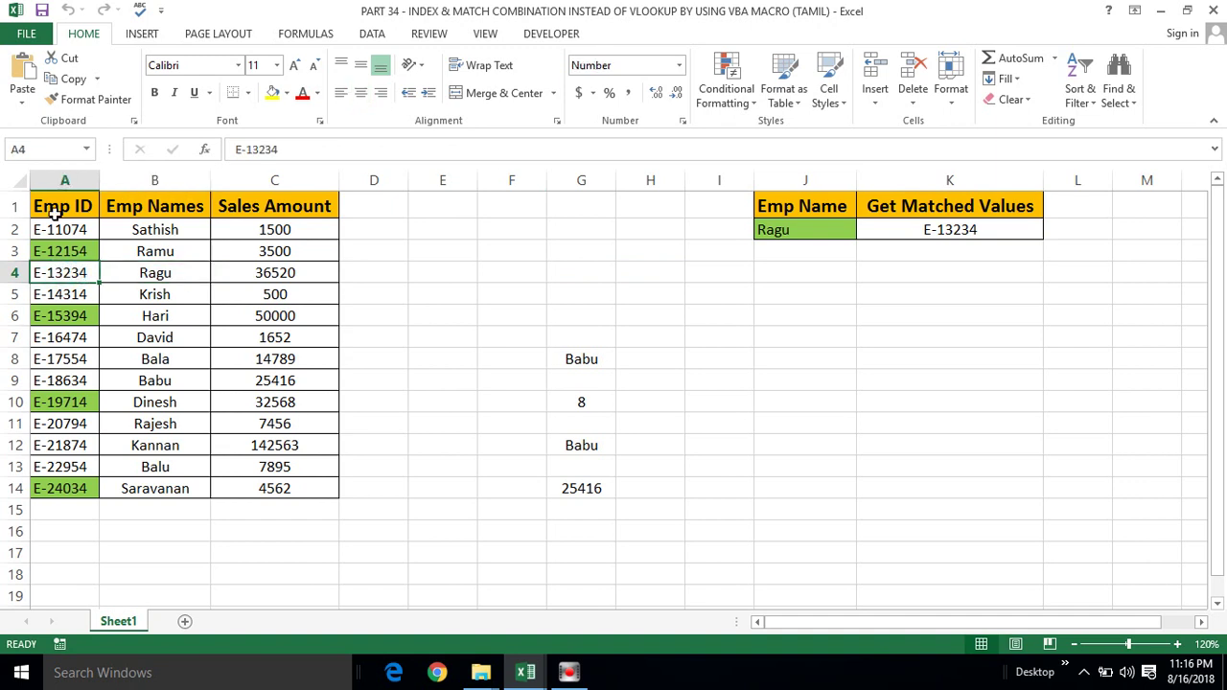
left_click(66, 182)
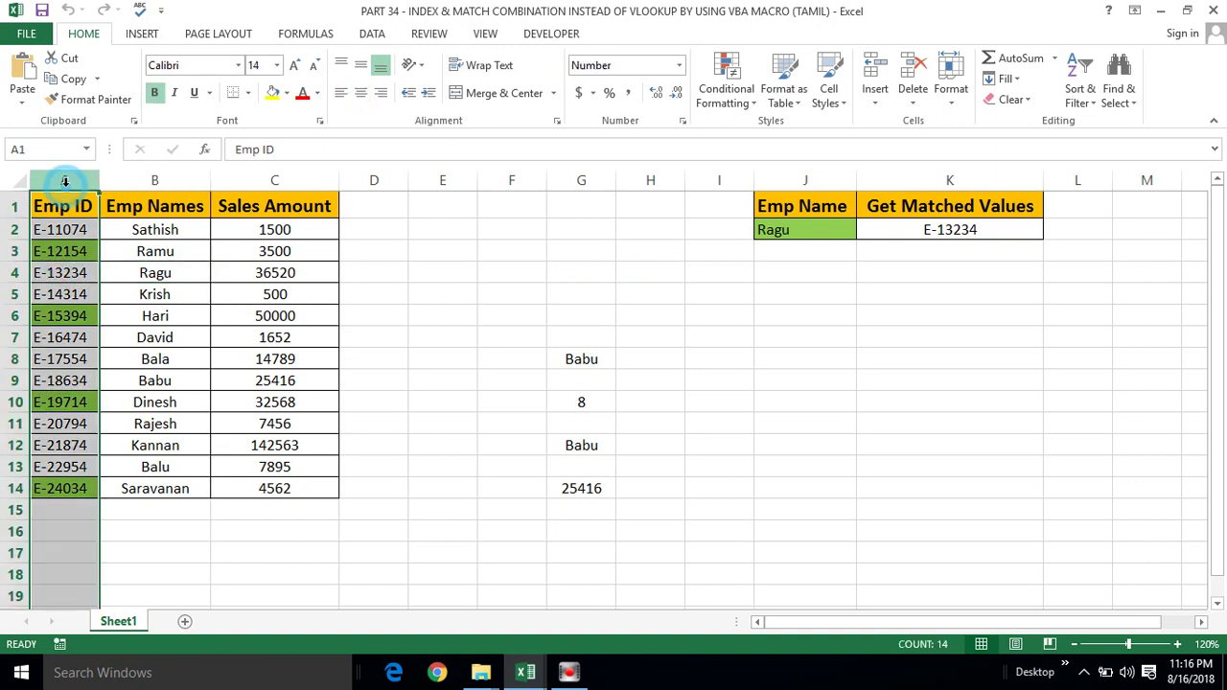
left_click(292, 180)
left_click(165, 272)
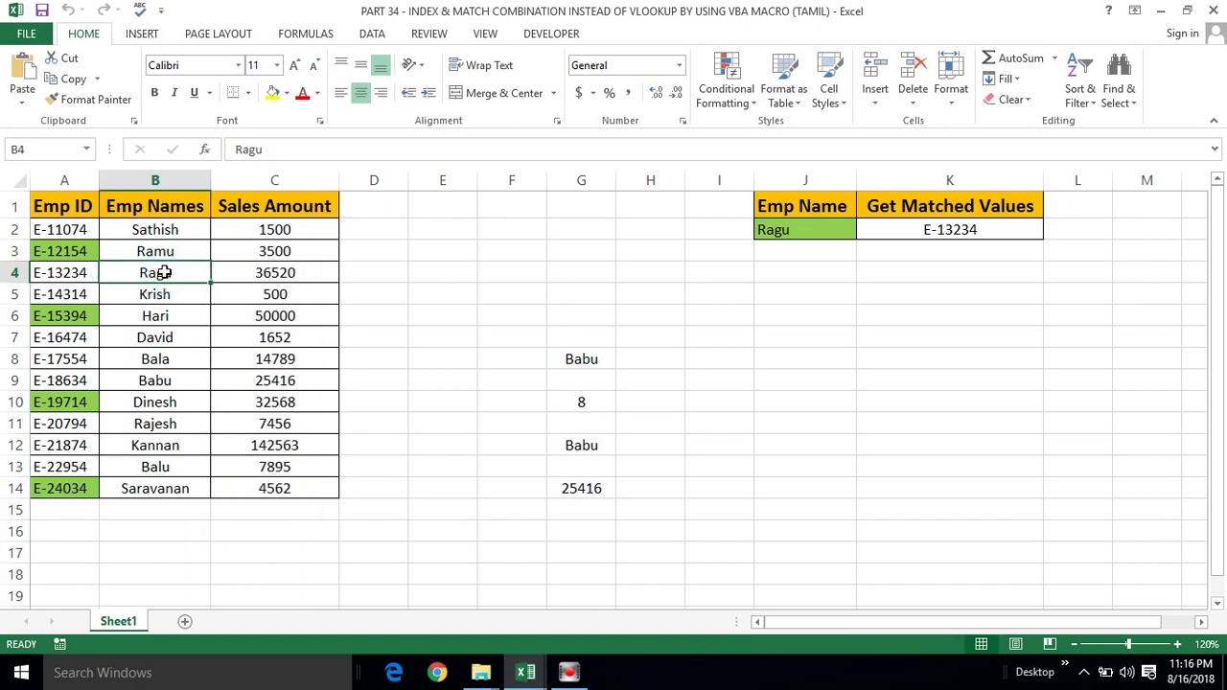
left_click(922, 230)
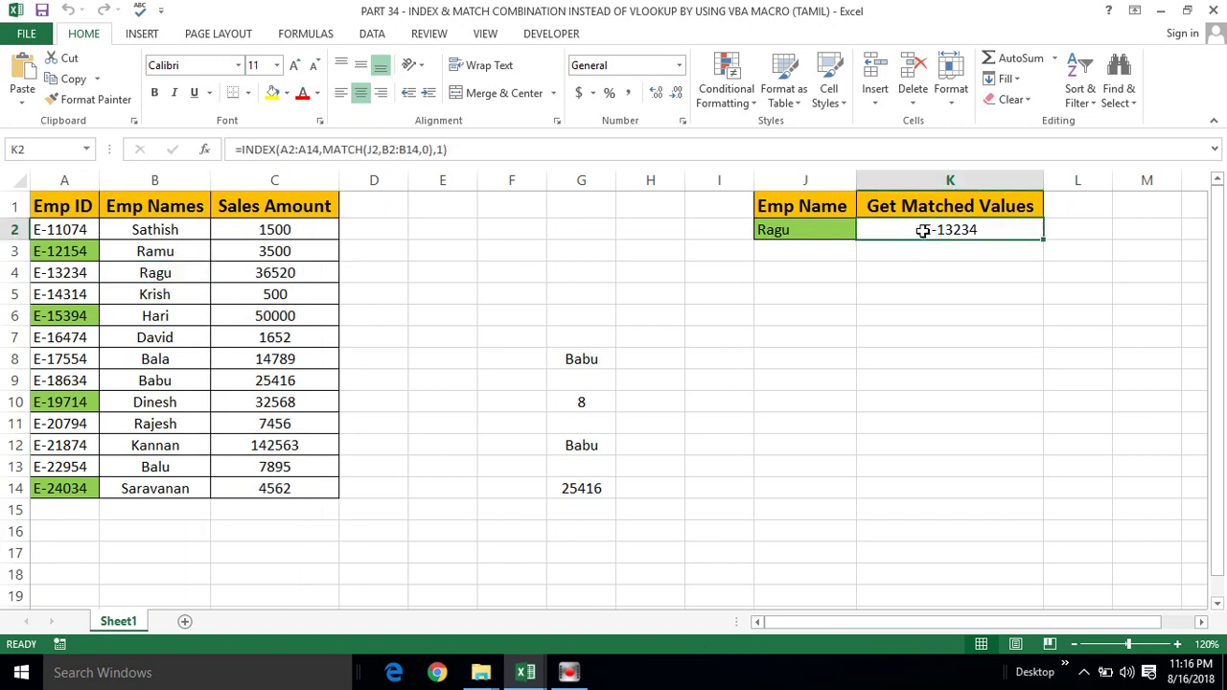
left_click(255, 309)
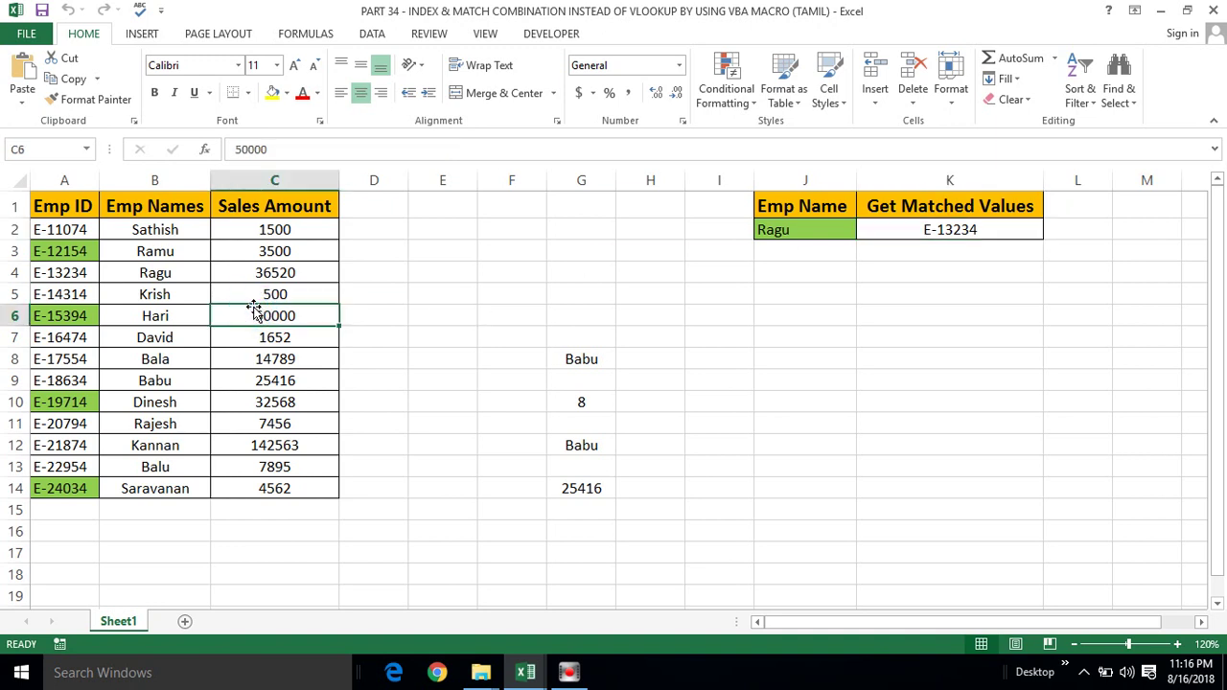
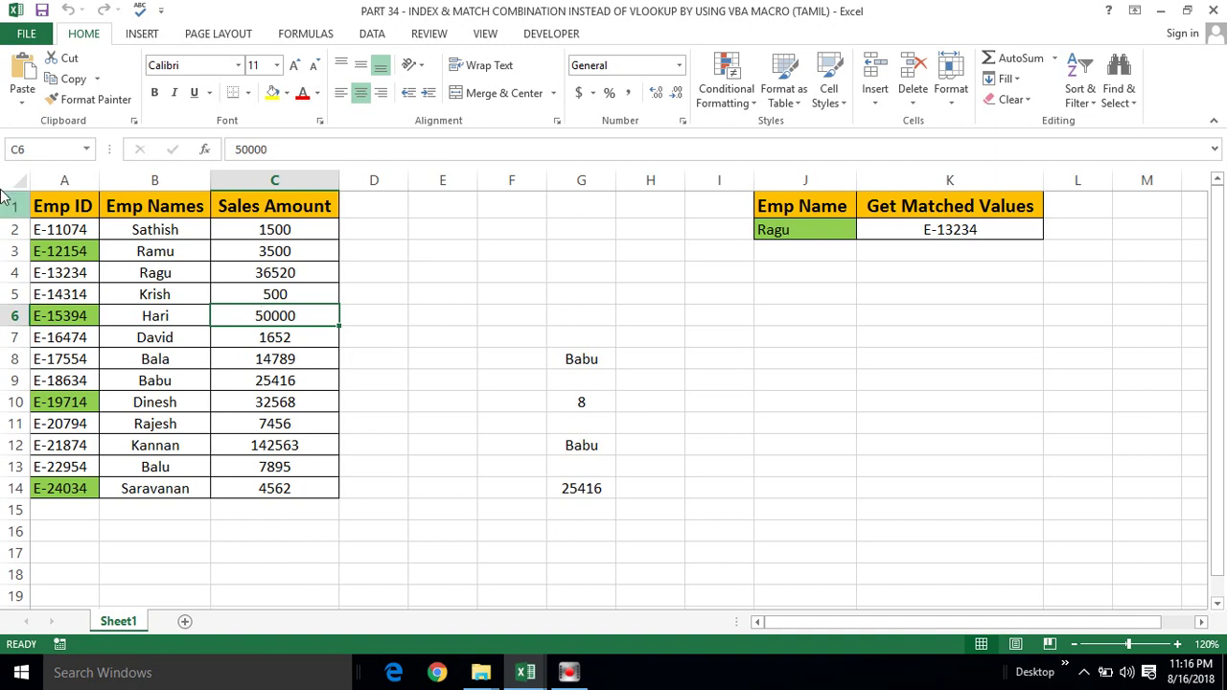
left_click(58, 215)
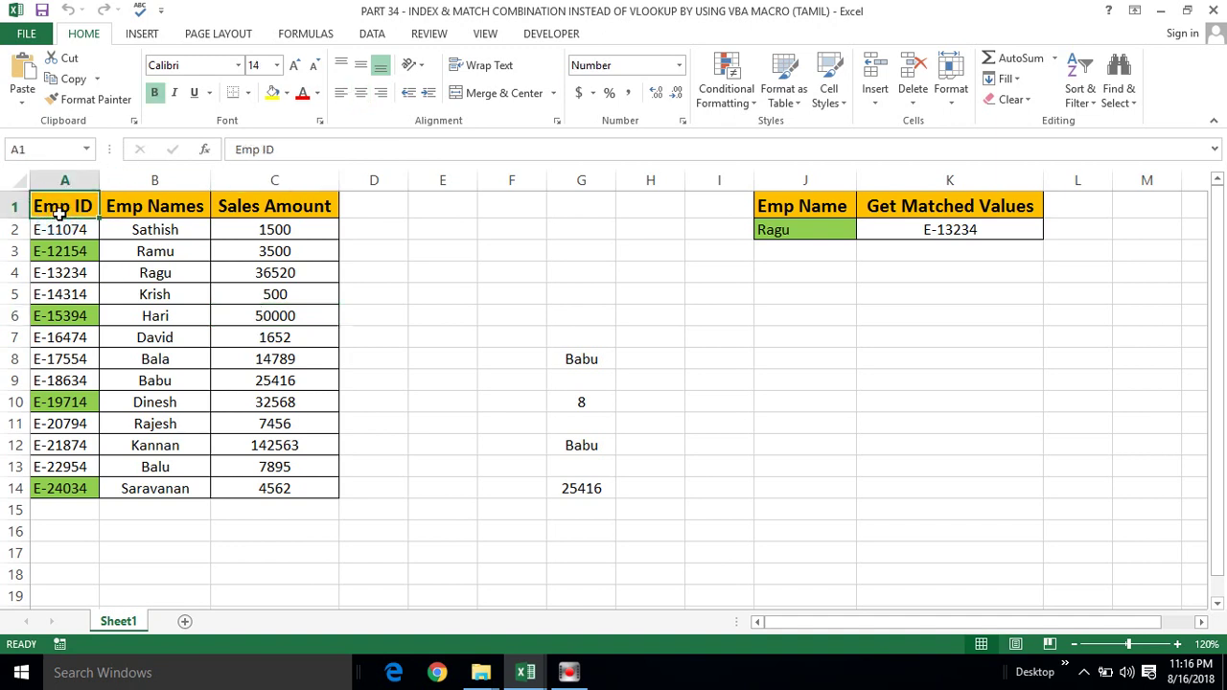
key("shift+Right")
key("shift+Right")
key("shift+Down")
key("shift+Down")
key("shift+Down")
key("shift+Down")
key("shift+Down")
key("shift+Down")
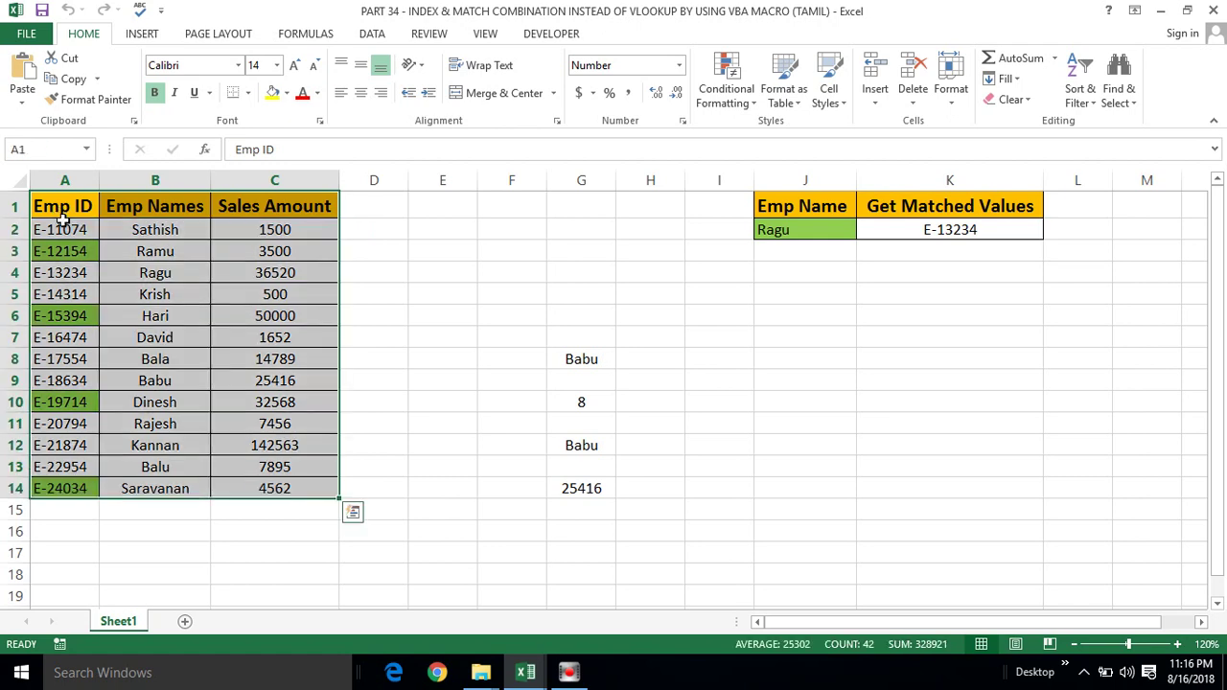
left_click(84, 247)
left_click(125, 184)
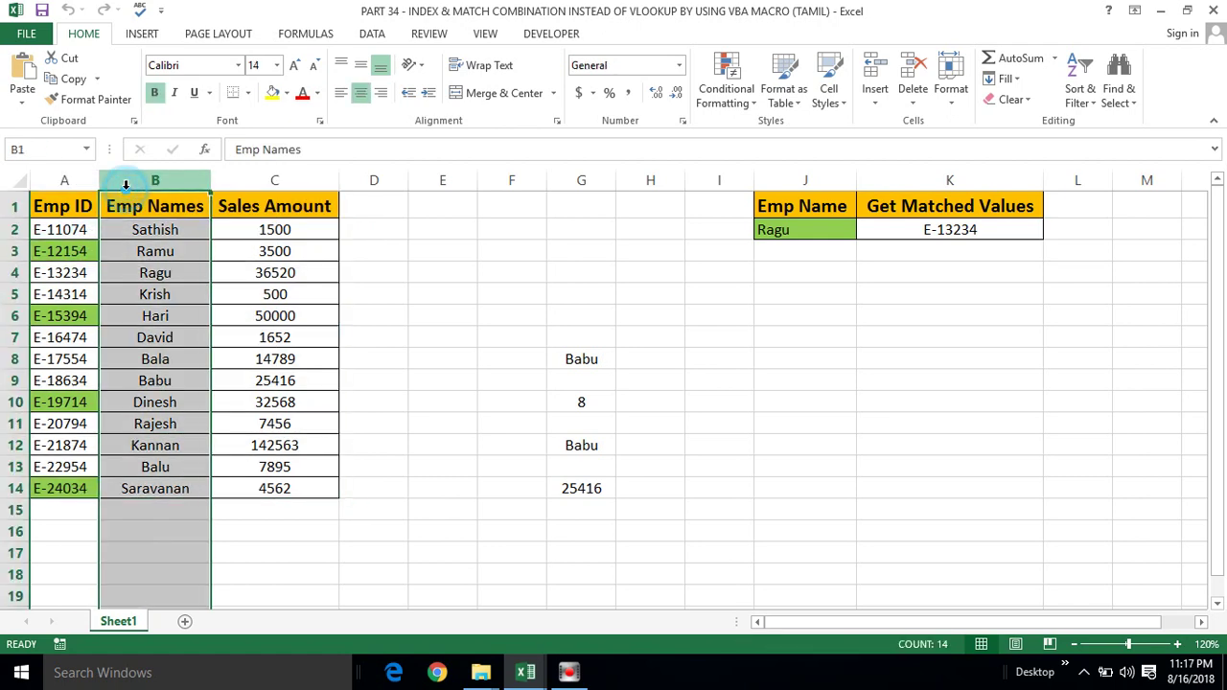
left_click(76, 182)
left_click(127, 197)
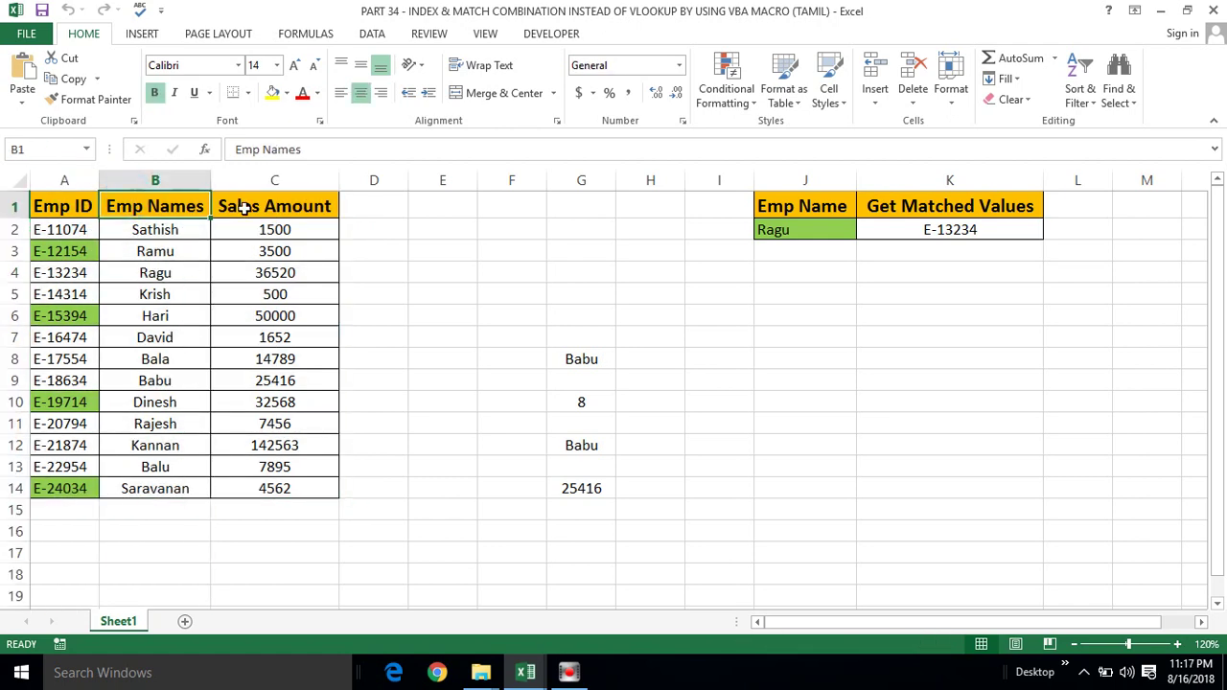
left_click(805, 207)
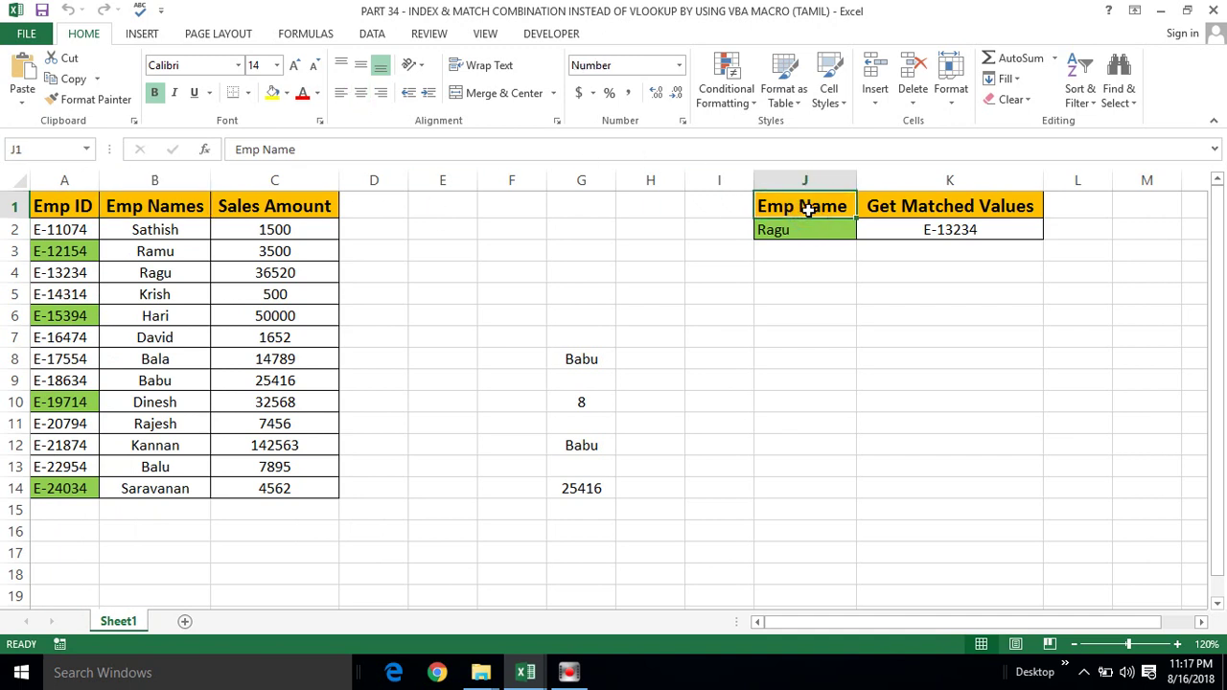
left_click(881, 206)
left_click(142, 249)
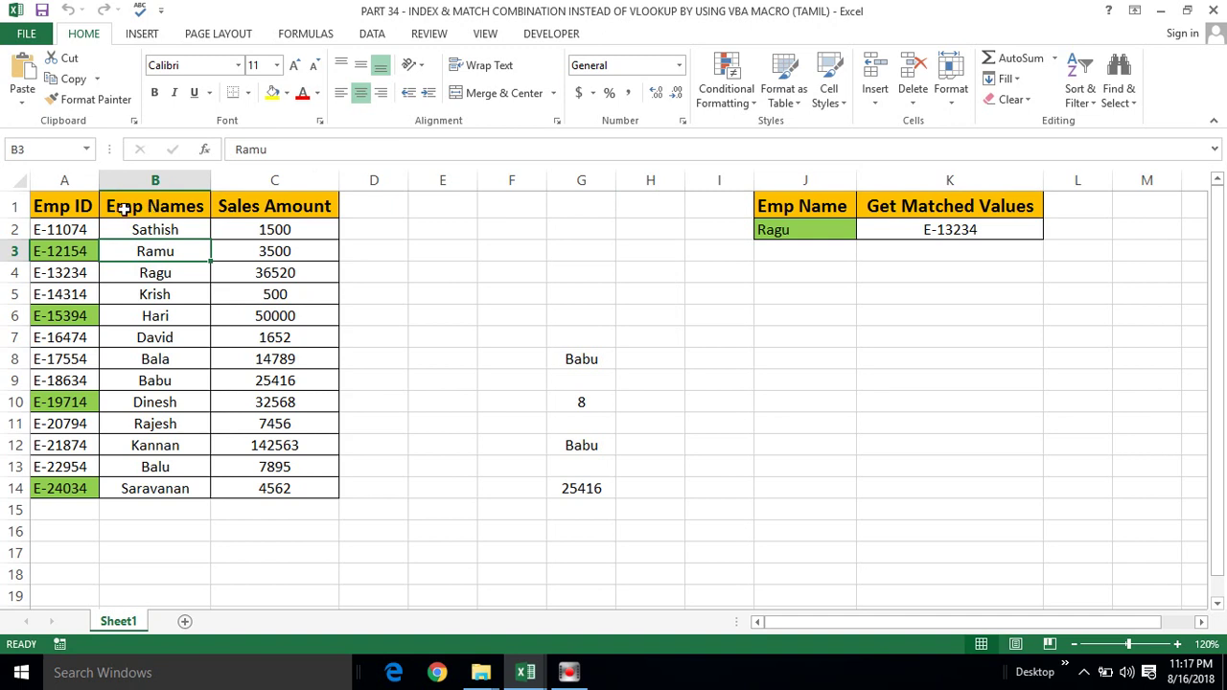
left_click(85, 205)
left_click(72, 225)
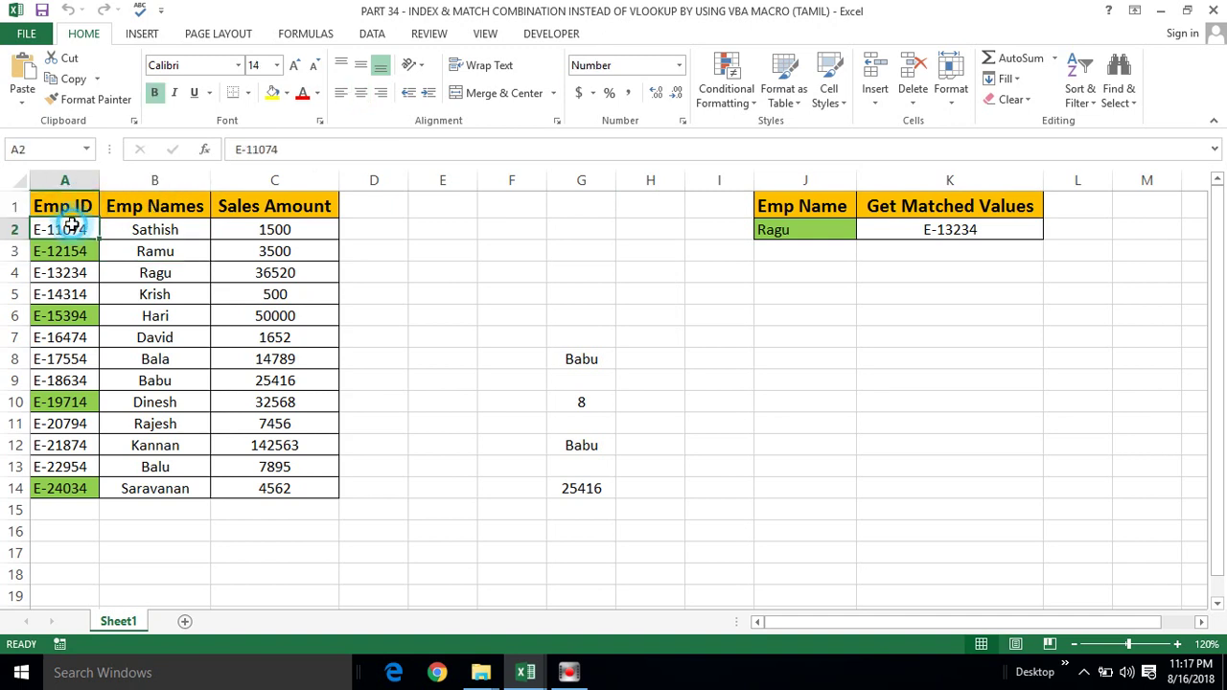
key("shift+Right")
key("shift+Right")
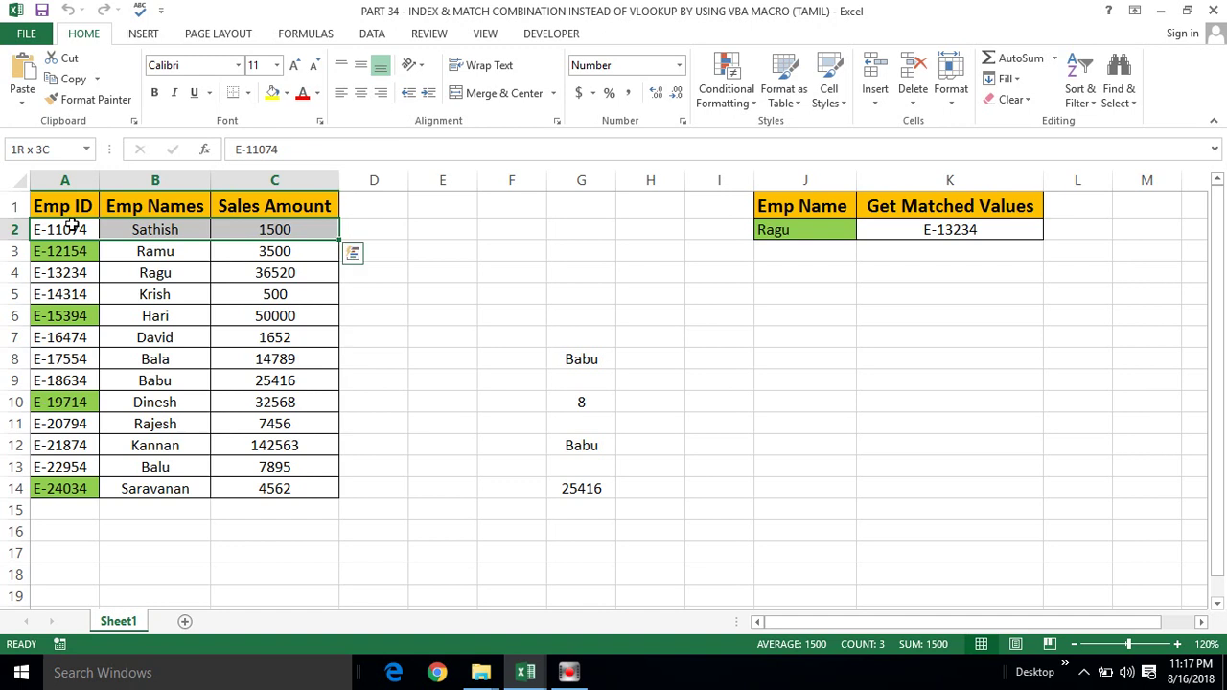
key("ctrl+shift+Down")
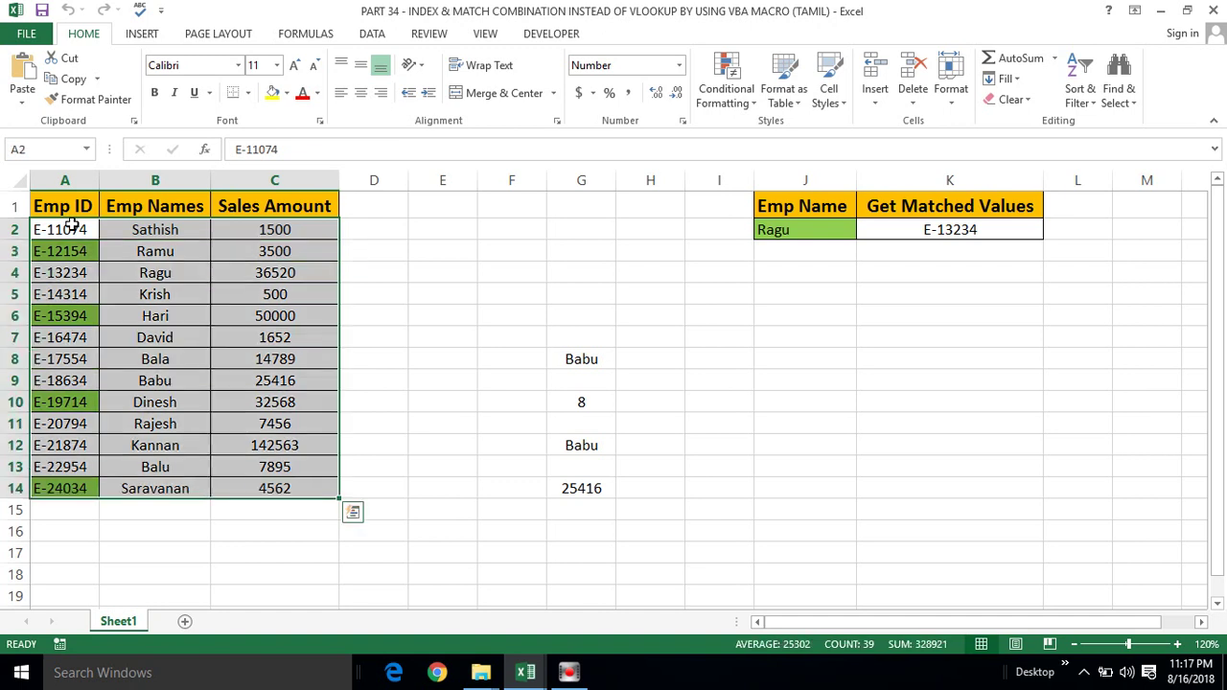
key("Right")
key("Left")
key("shift+Right")
key("shift+Right")
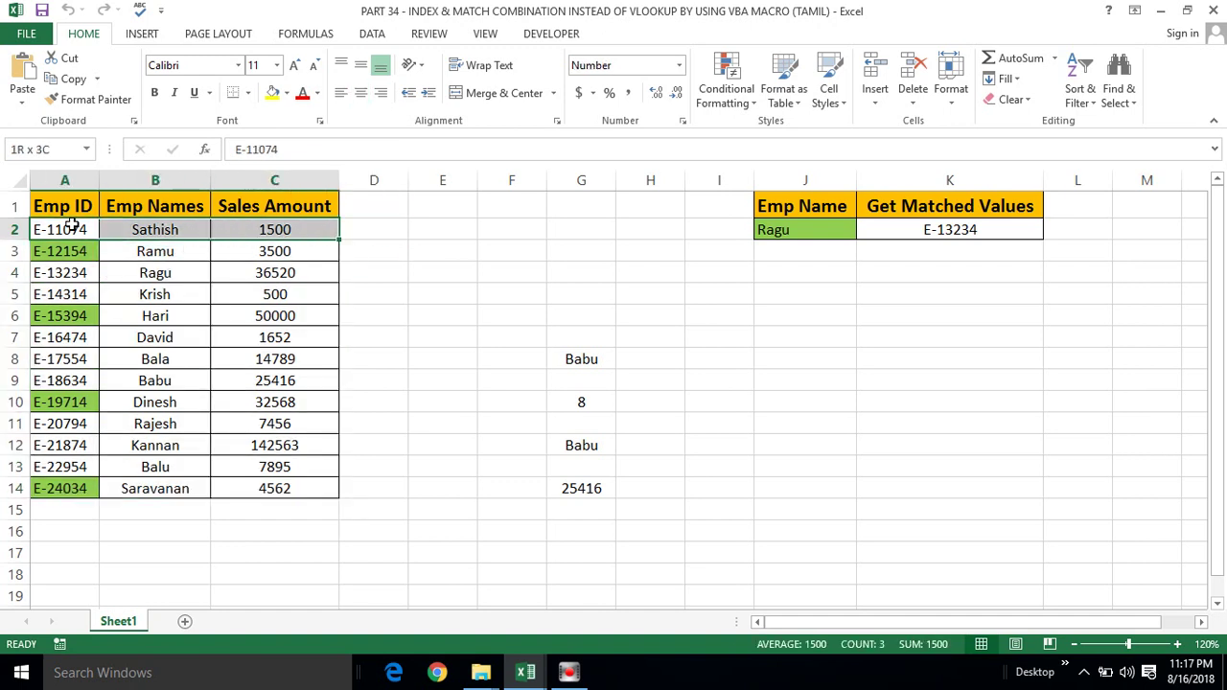
key("ctrl+shift+Down")
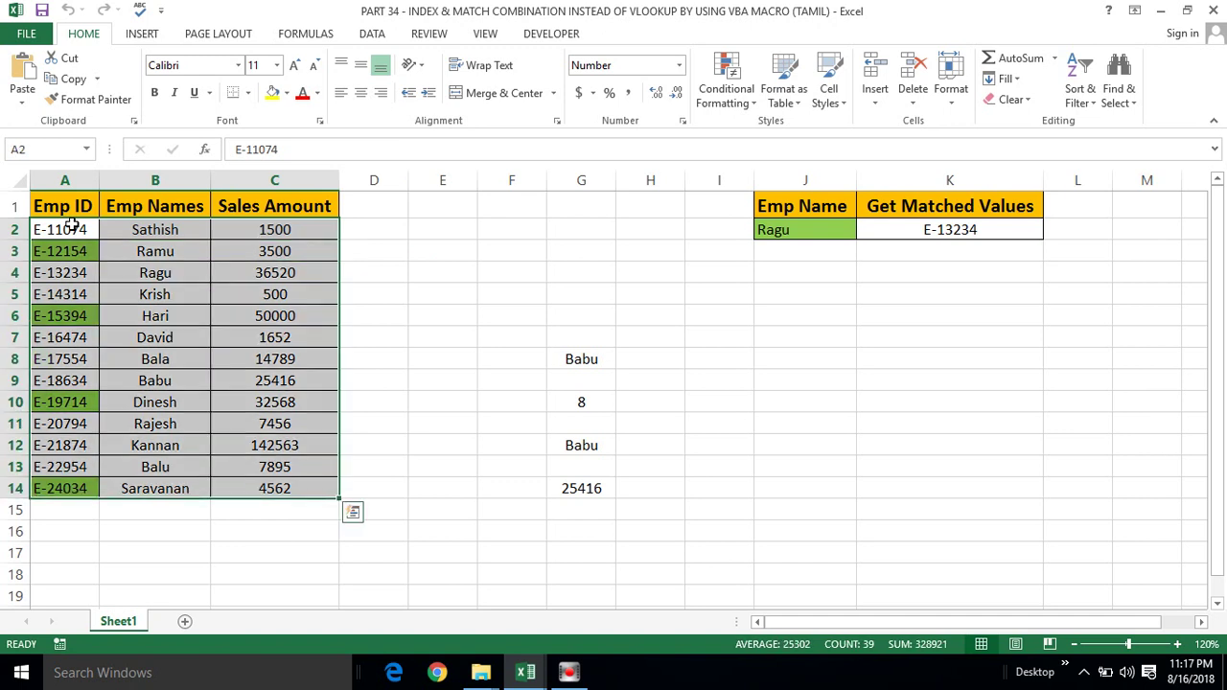
left_click(70, 224)
left_click(260, 225)
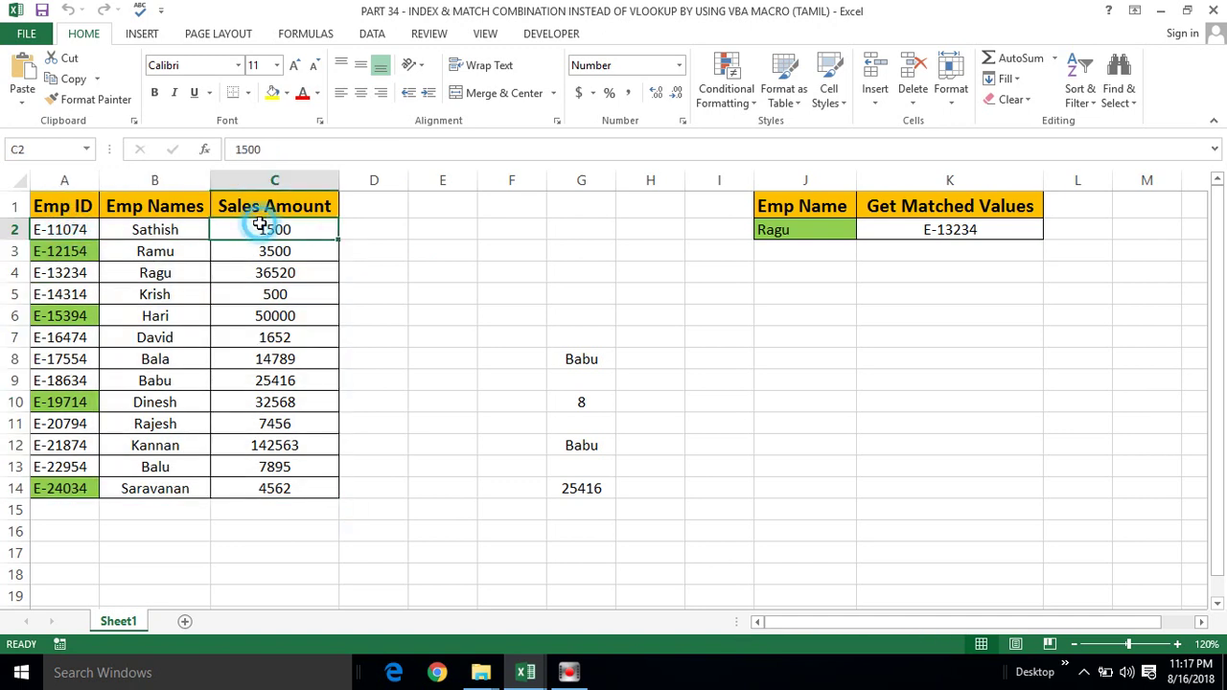
key("ctrl+shift+Down")
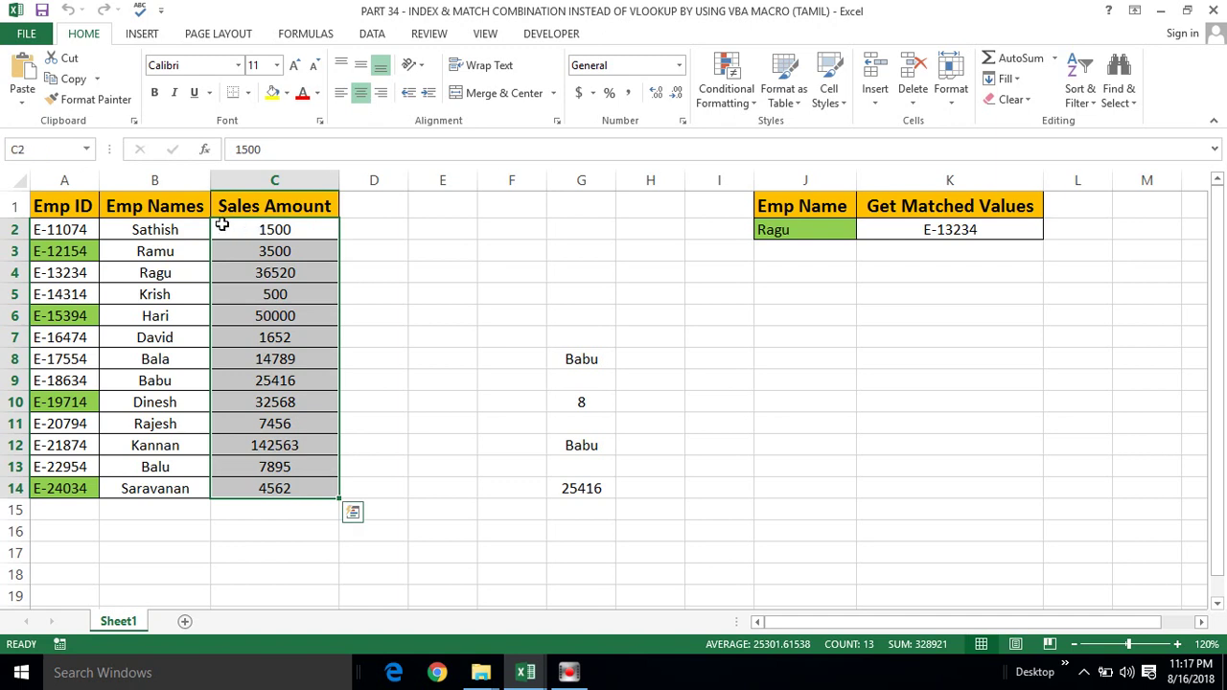
left_click(65, 248)
left_click(65, 229)
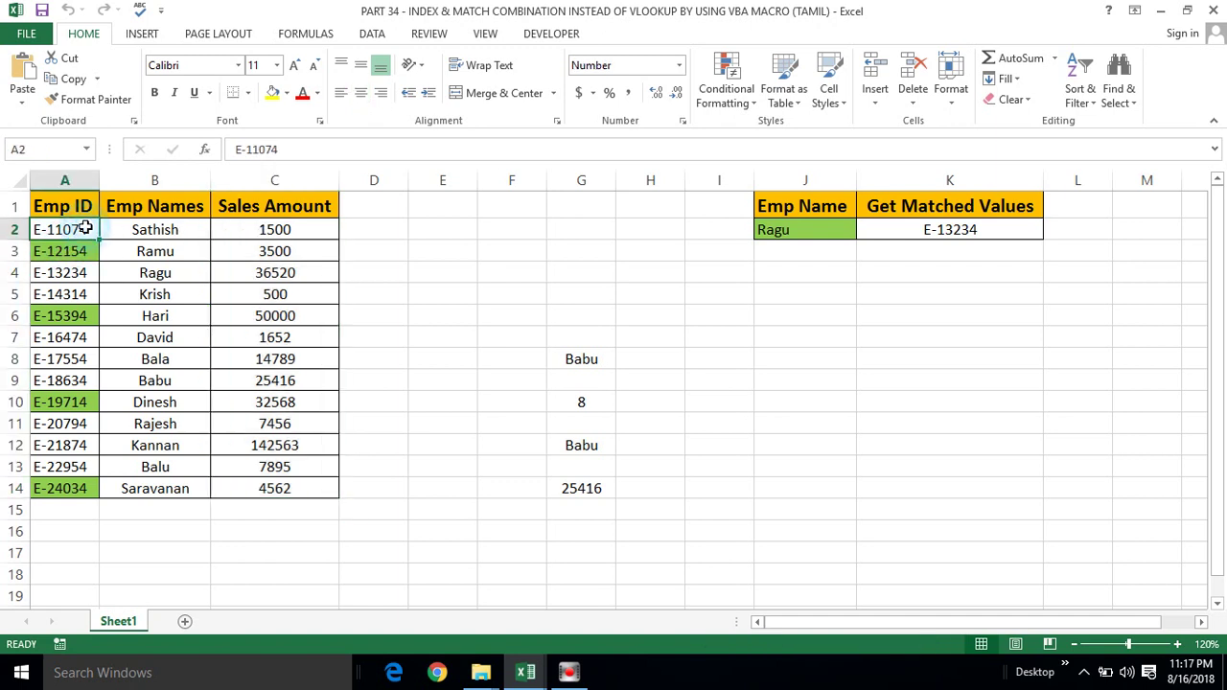
key("ctrl+shift+Down")
left_click(135, 246)
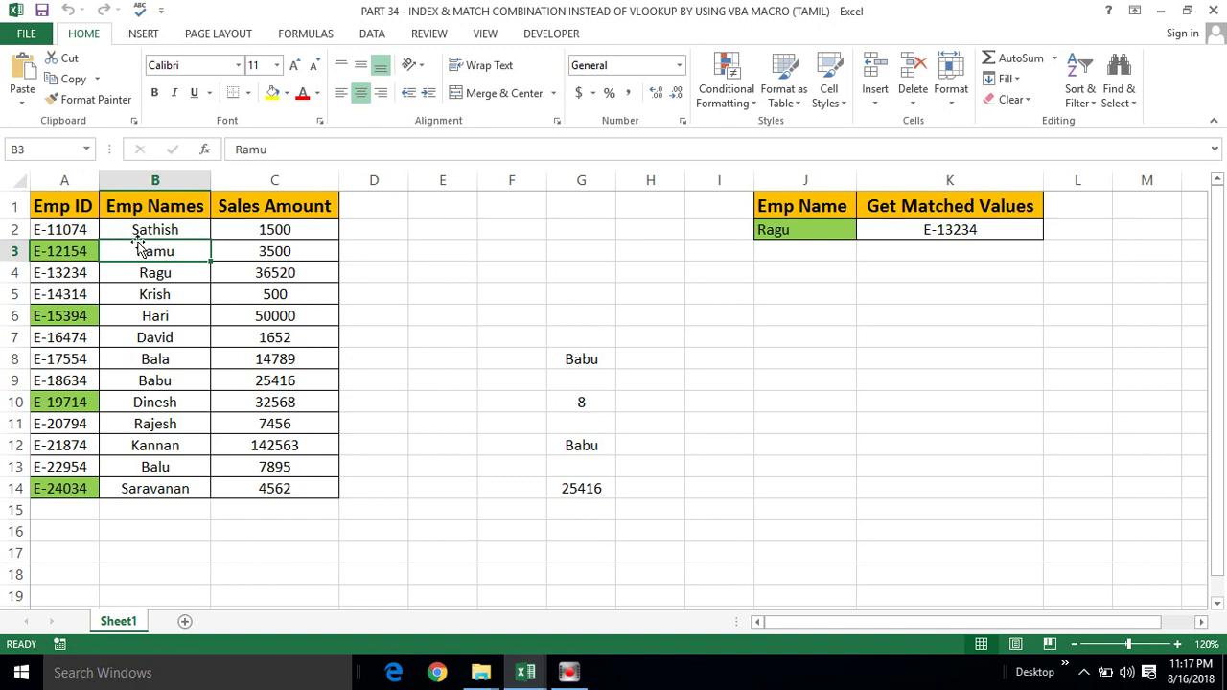
left_click(144, 241)
left_click(76, 208)
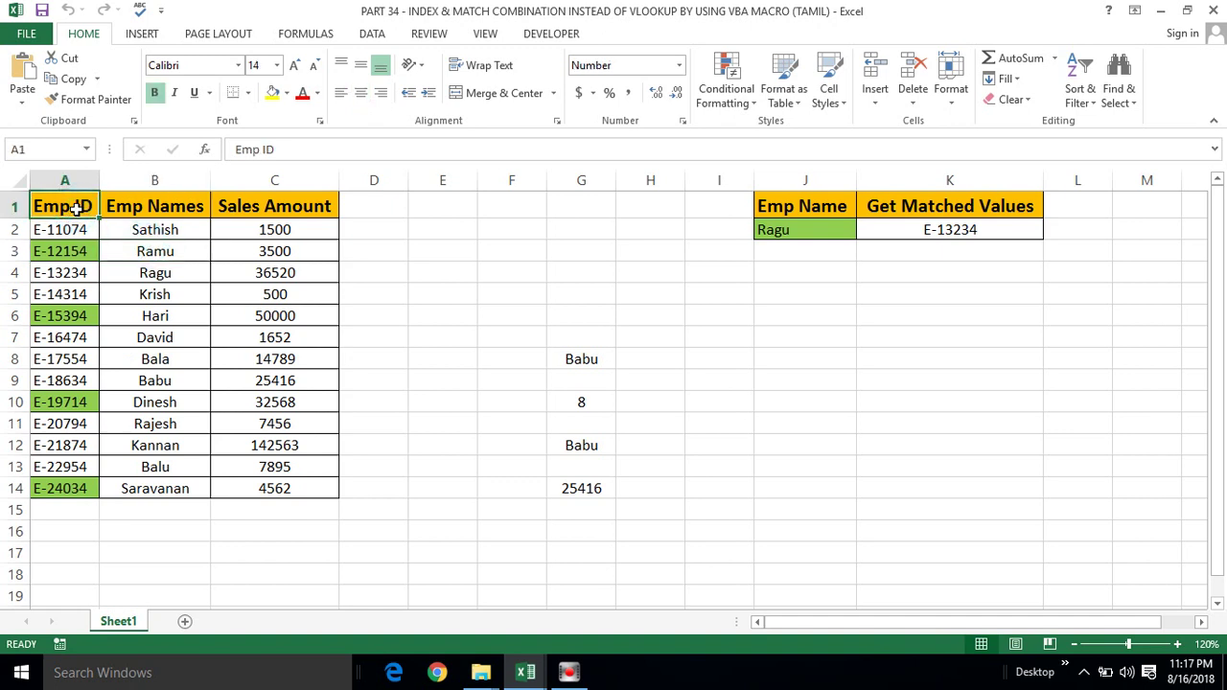
left_click(425, 268)
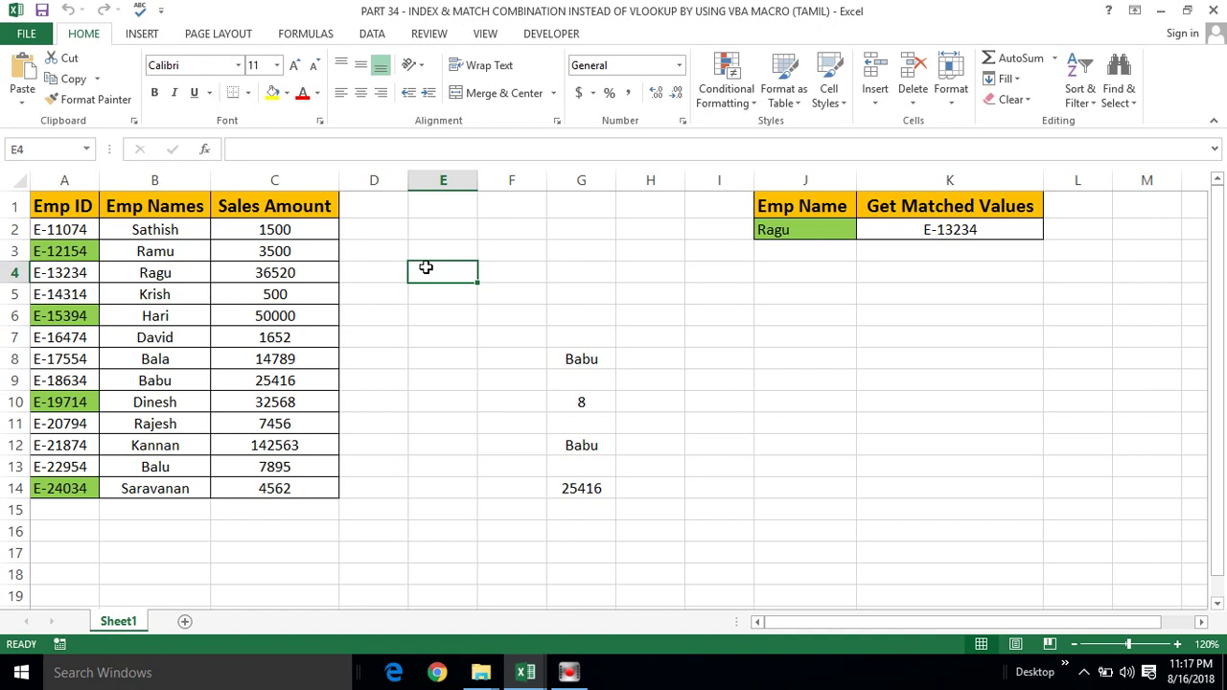
left_click(535, 236)
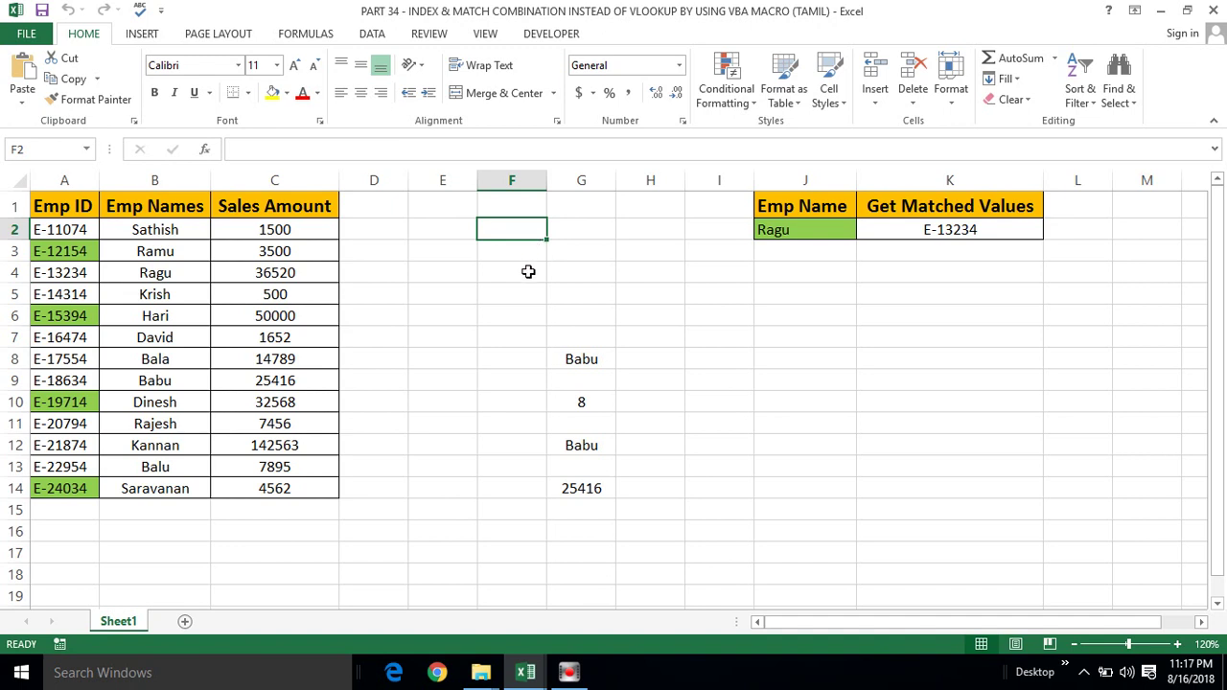
left_click(528, 272)
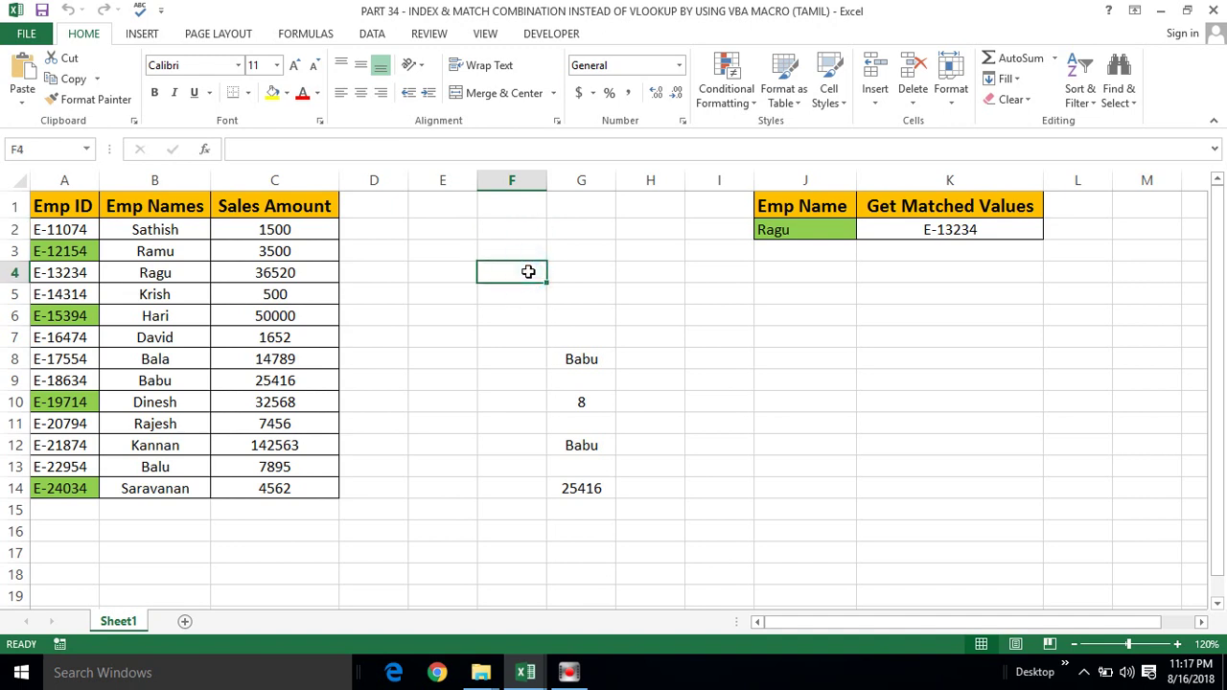